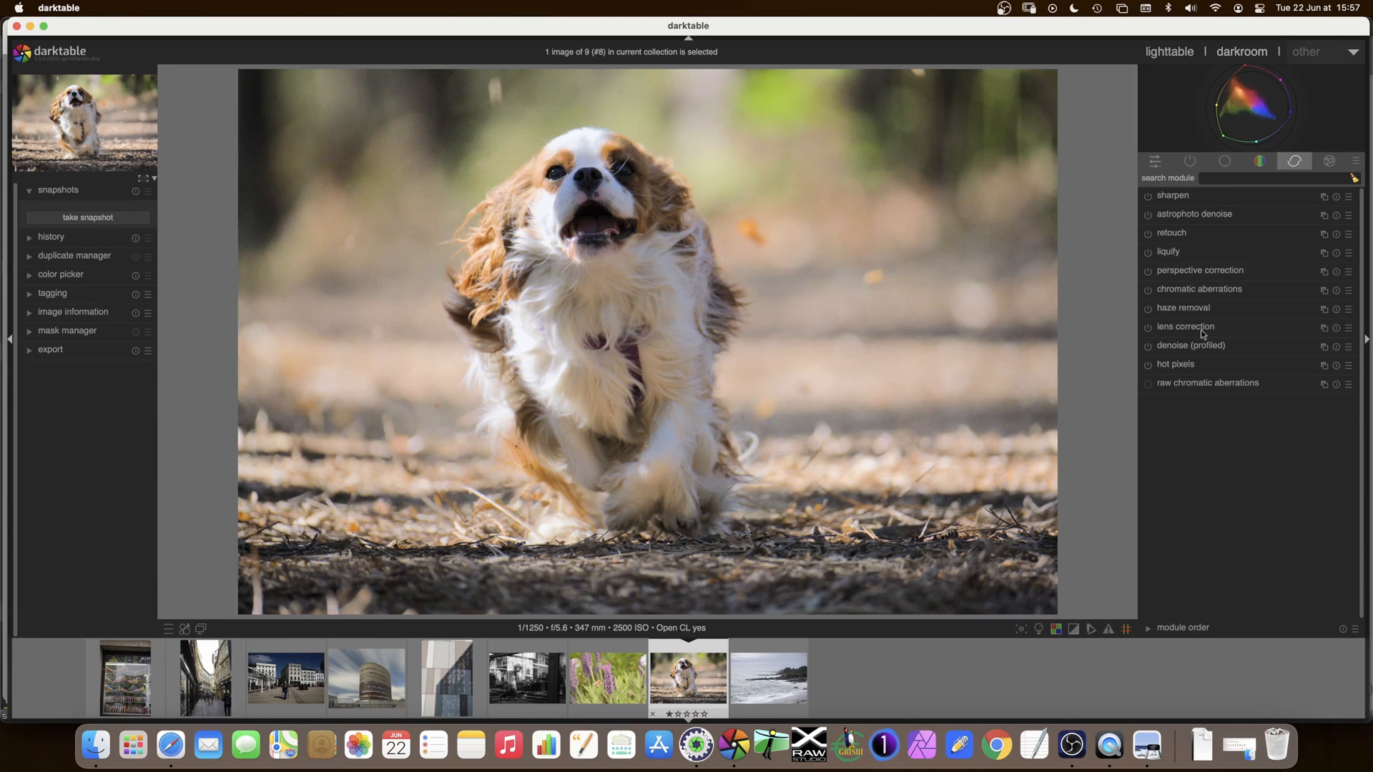
Switch on lens correction for the dog photo, compare it off and on, and keep corrections set to all.
left_click(1148, 329)
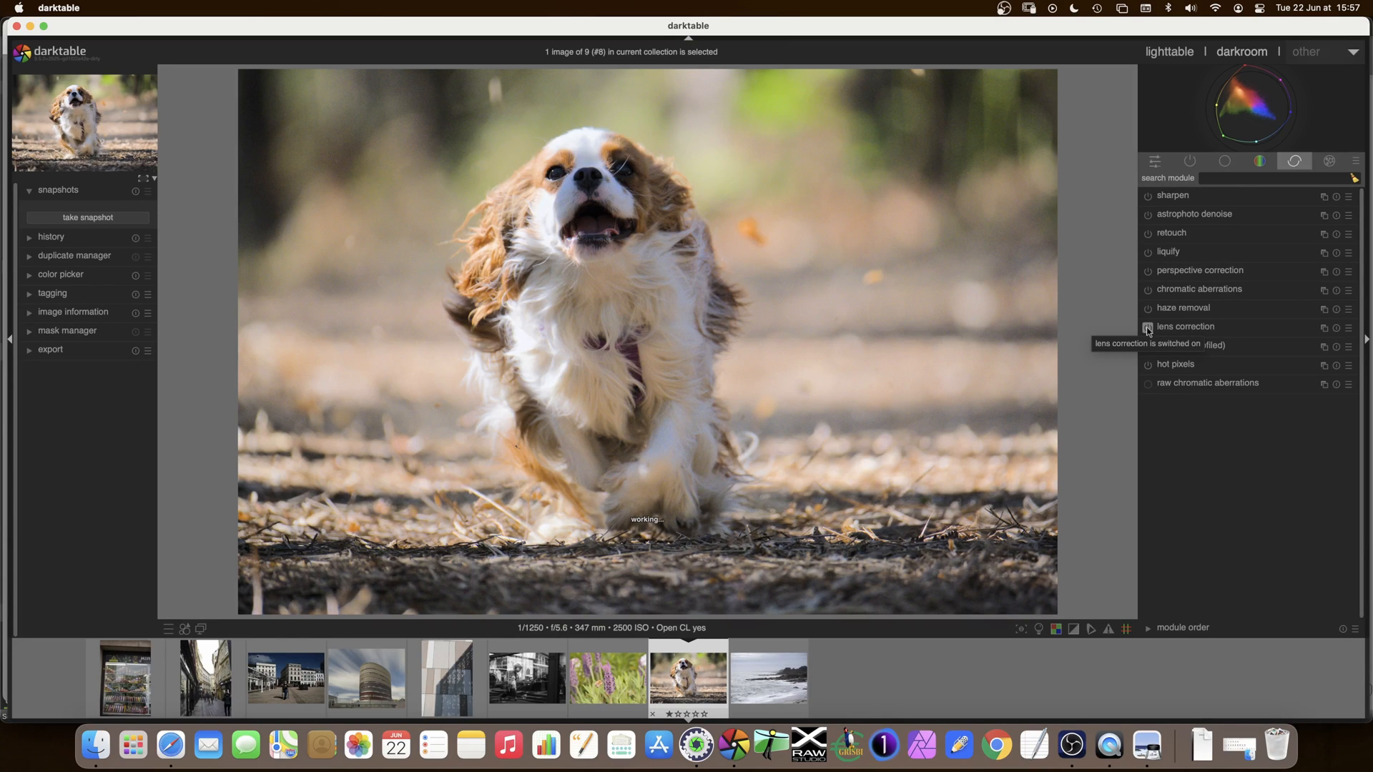
left_click(1176, 328)
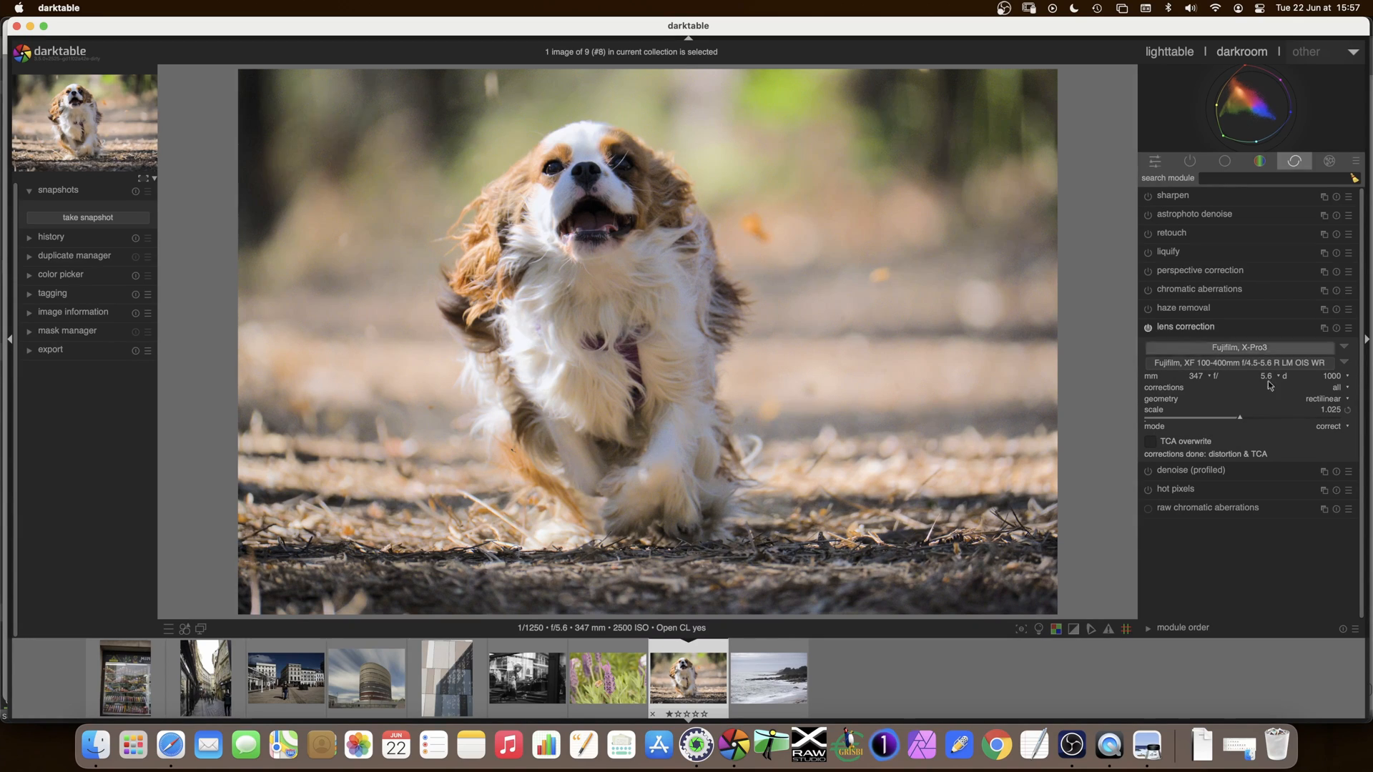
left_click(1149, 328)
left_click(1149, 328)
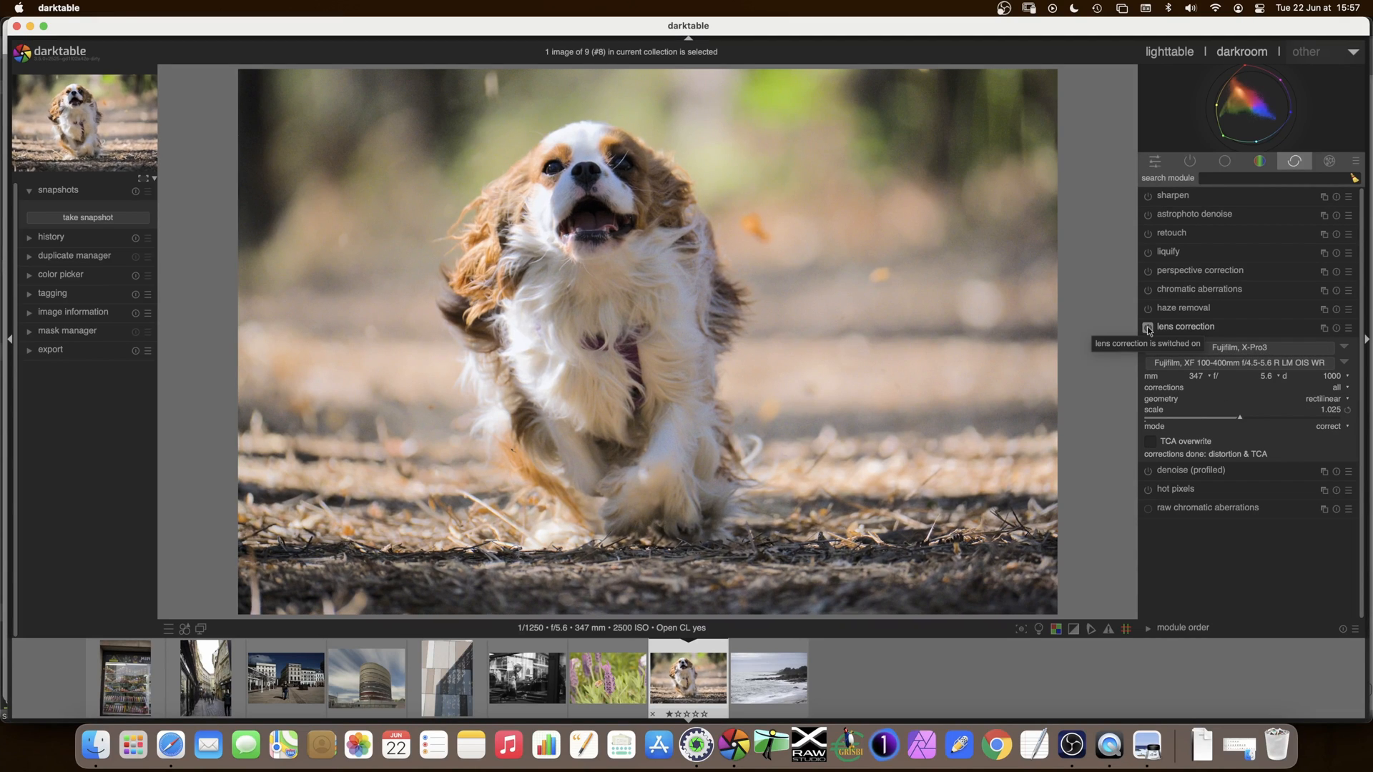
left_click(1346, 390)
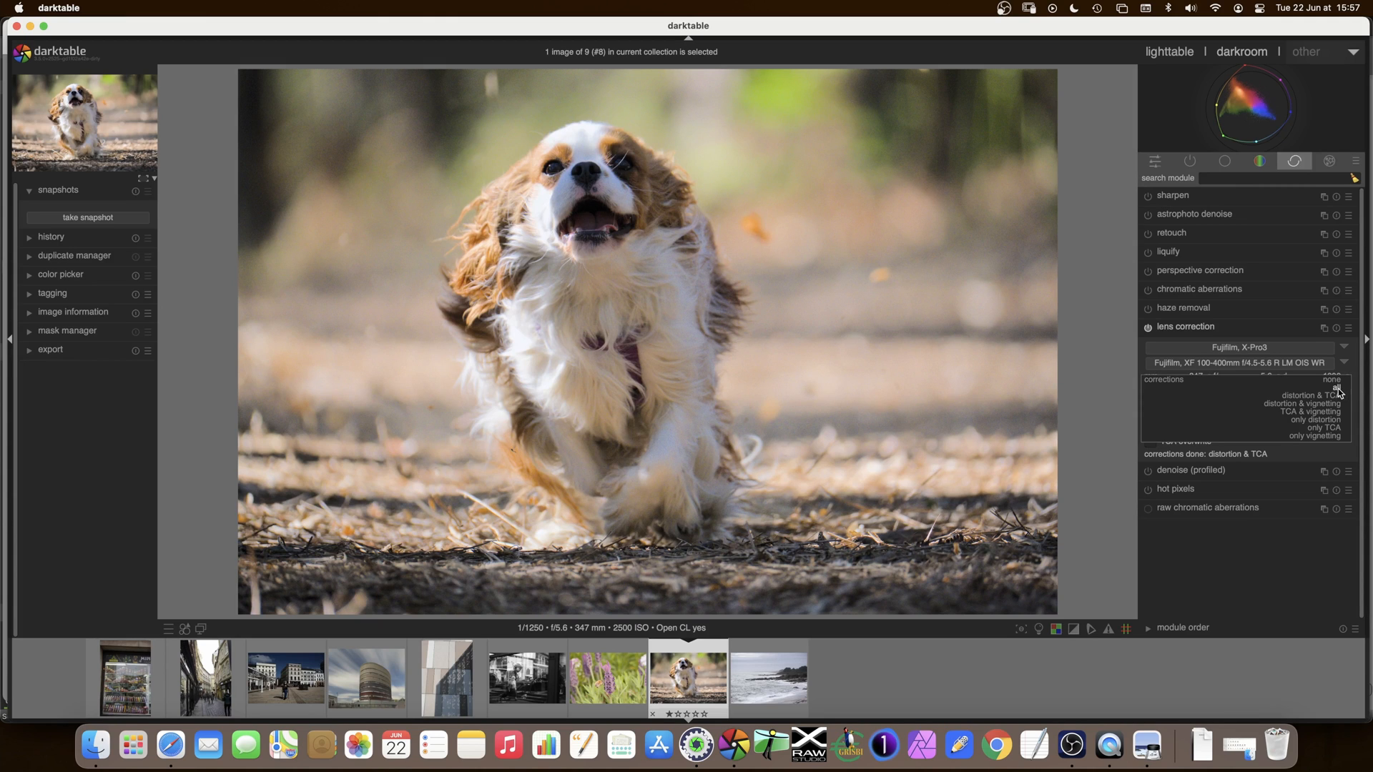
left_click(1336, 389)
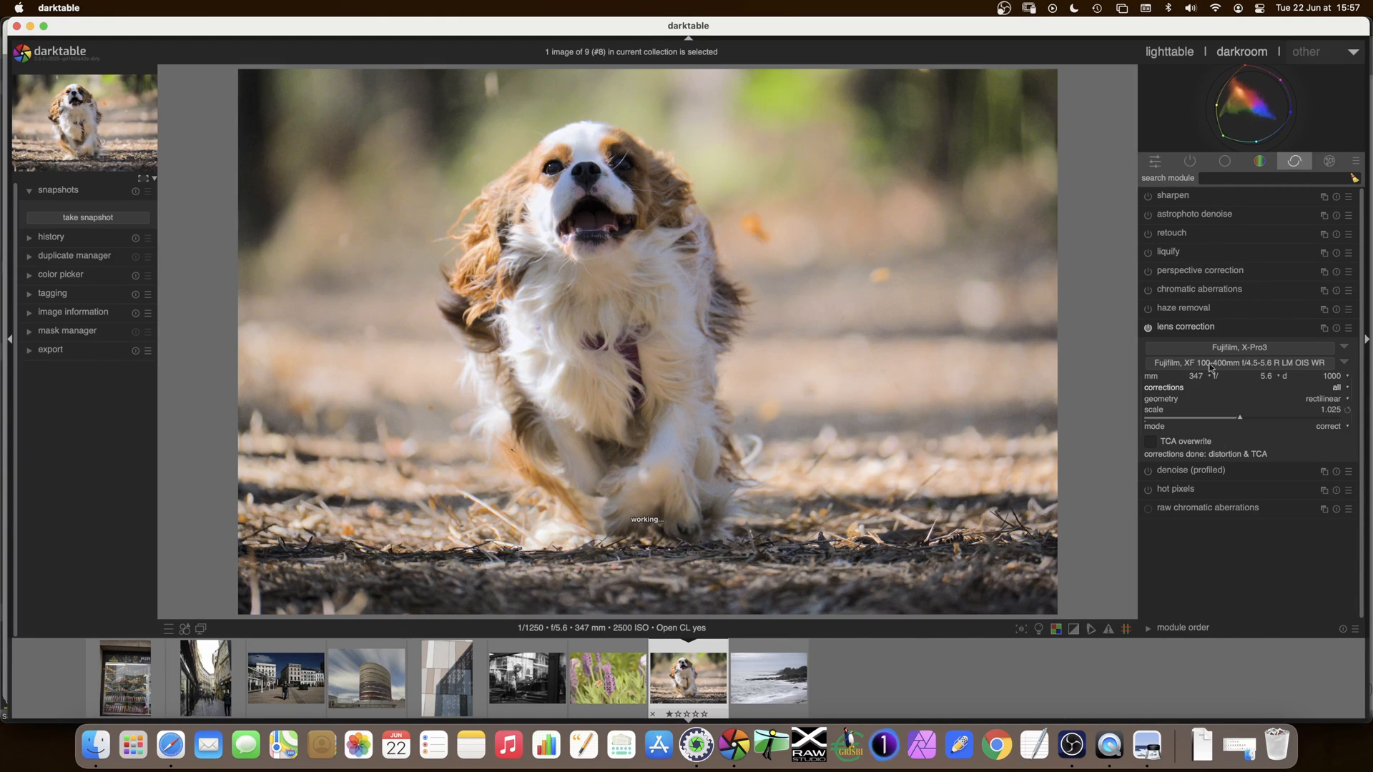
left_click(1187, 329)
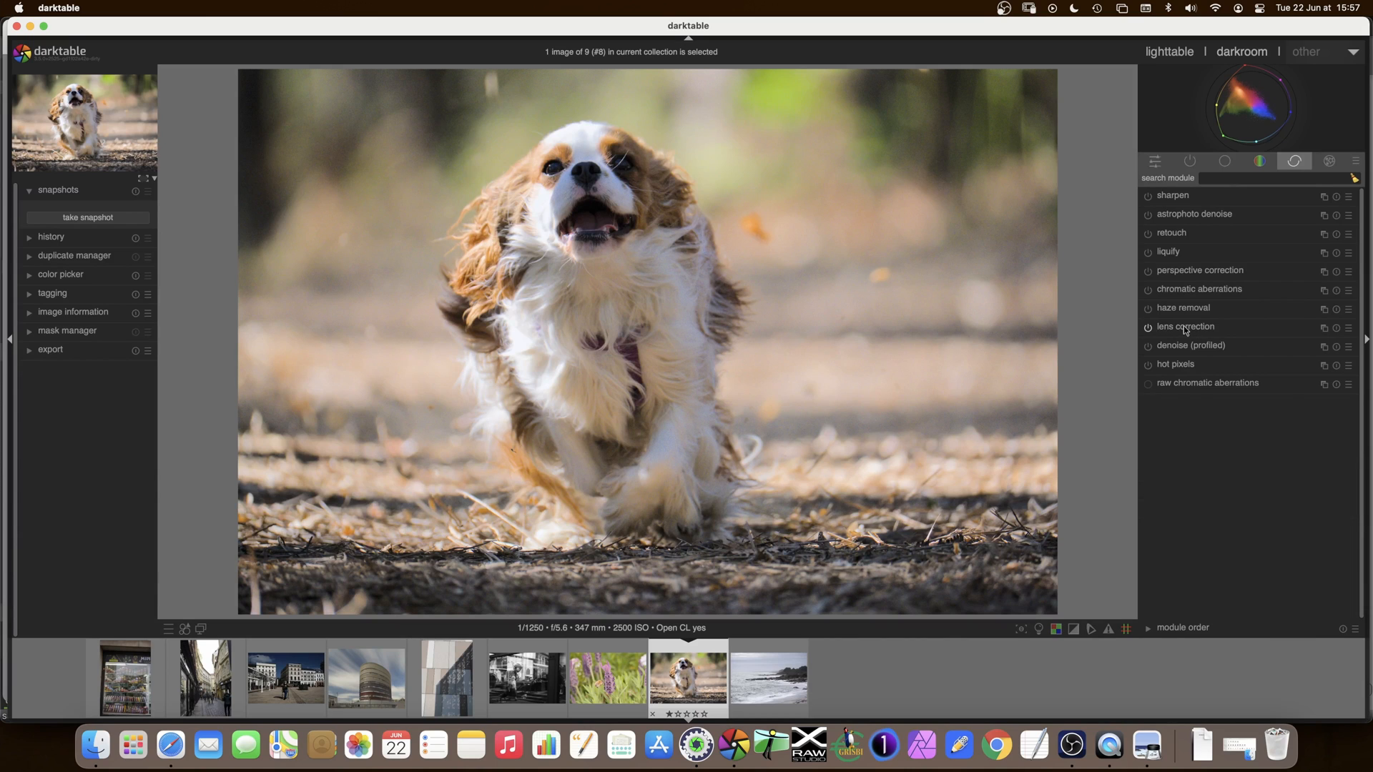
Examine the lens correction camera and lens settings for the lavender photo and return to the dog photo.
left_click(629, 678)
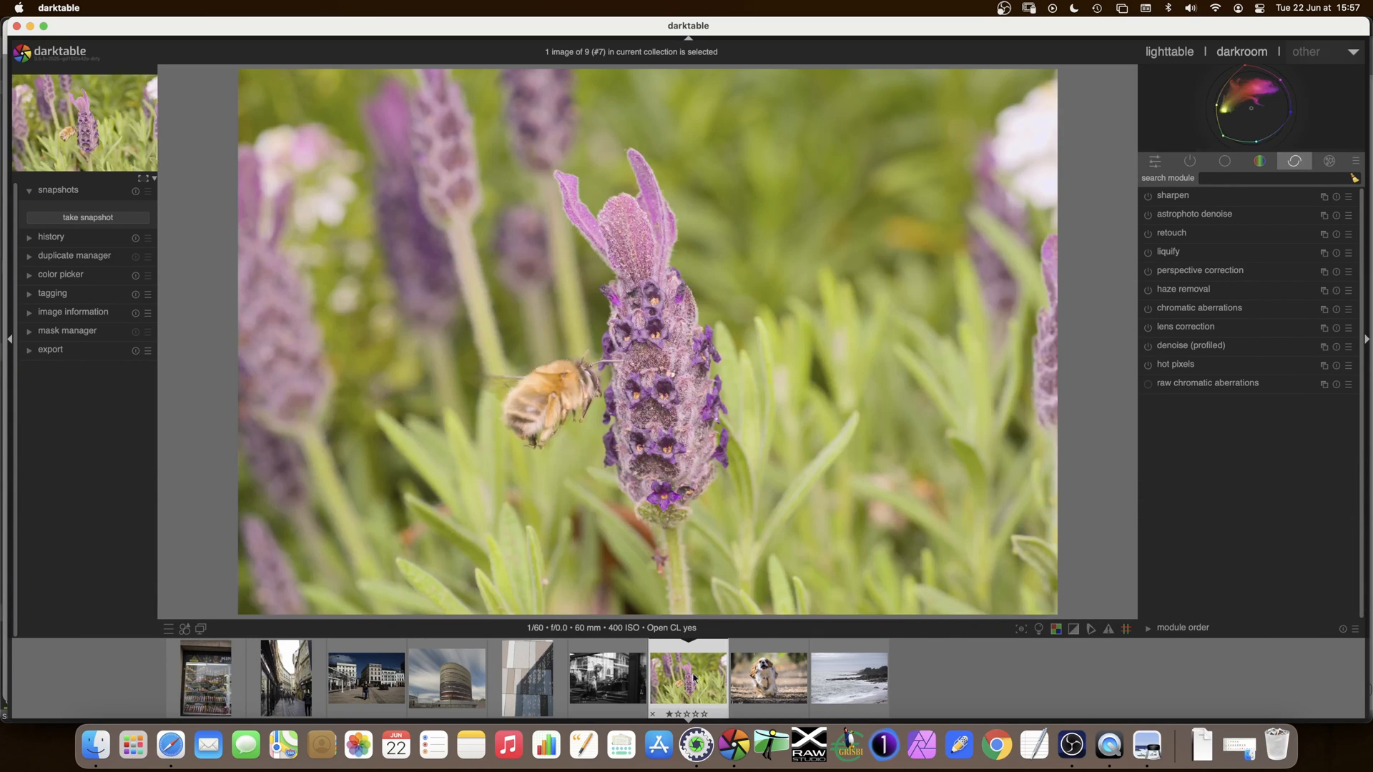
left_click(1182, 328)
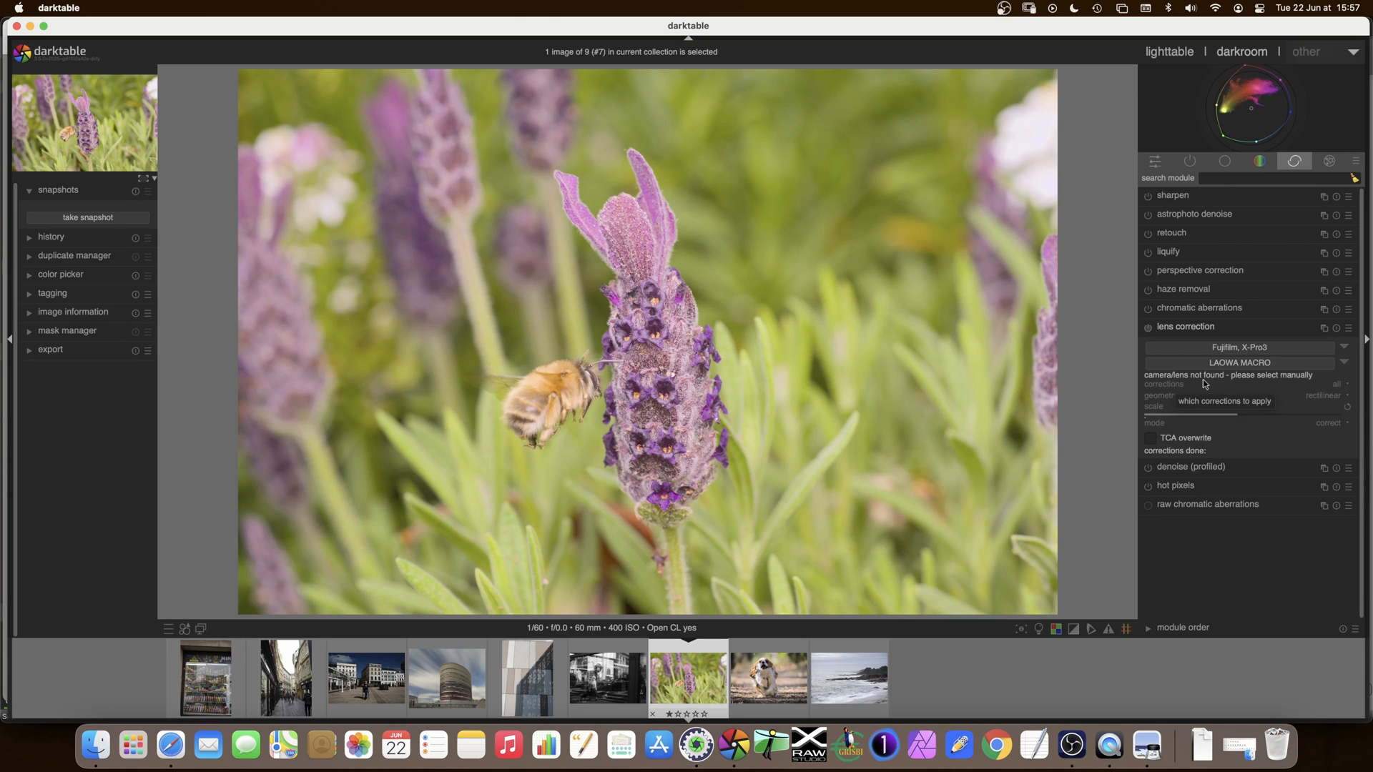
left_click(1148, 329)
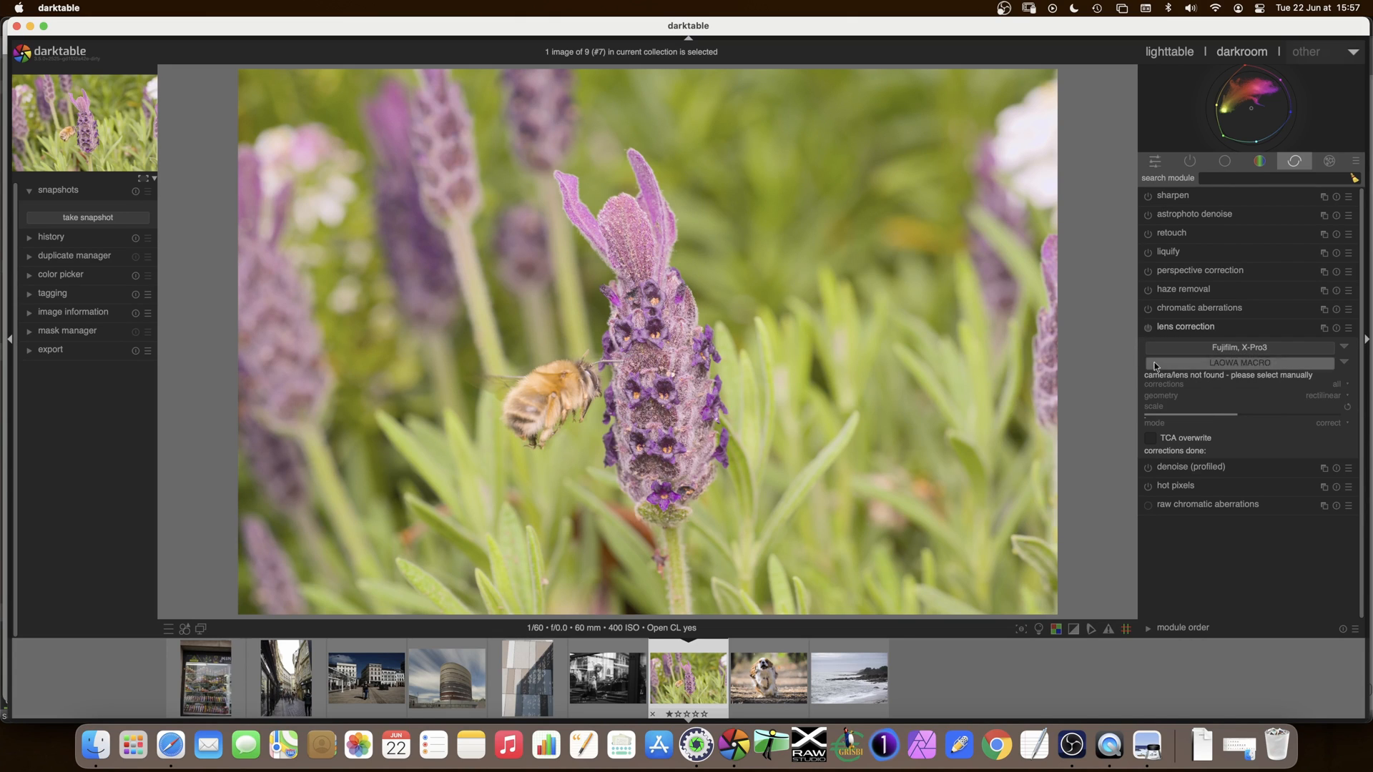
left_click(758, 694)
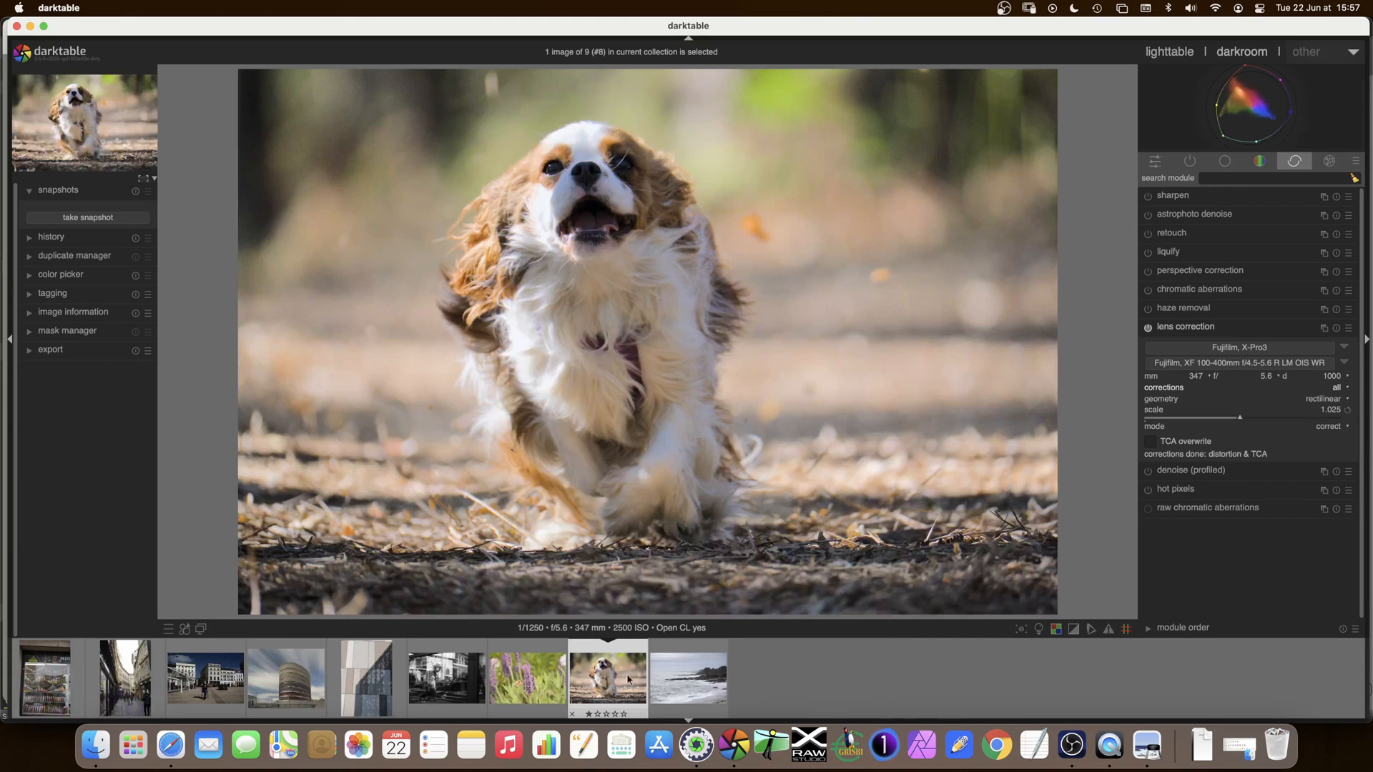
left_click(1196, 329)
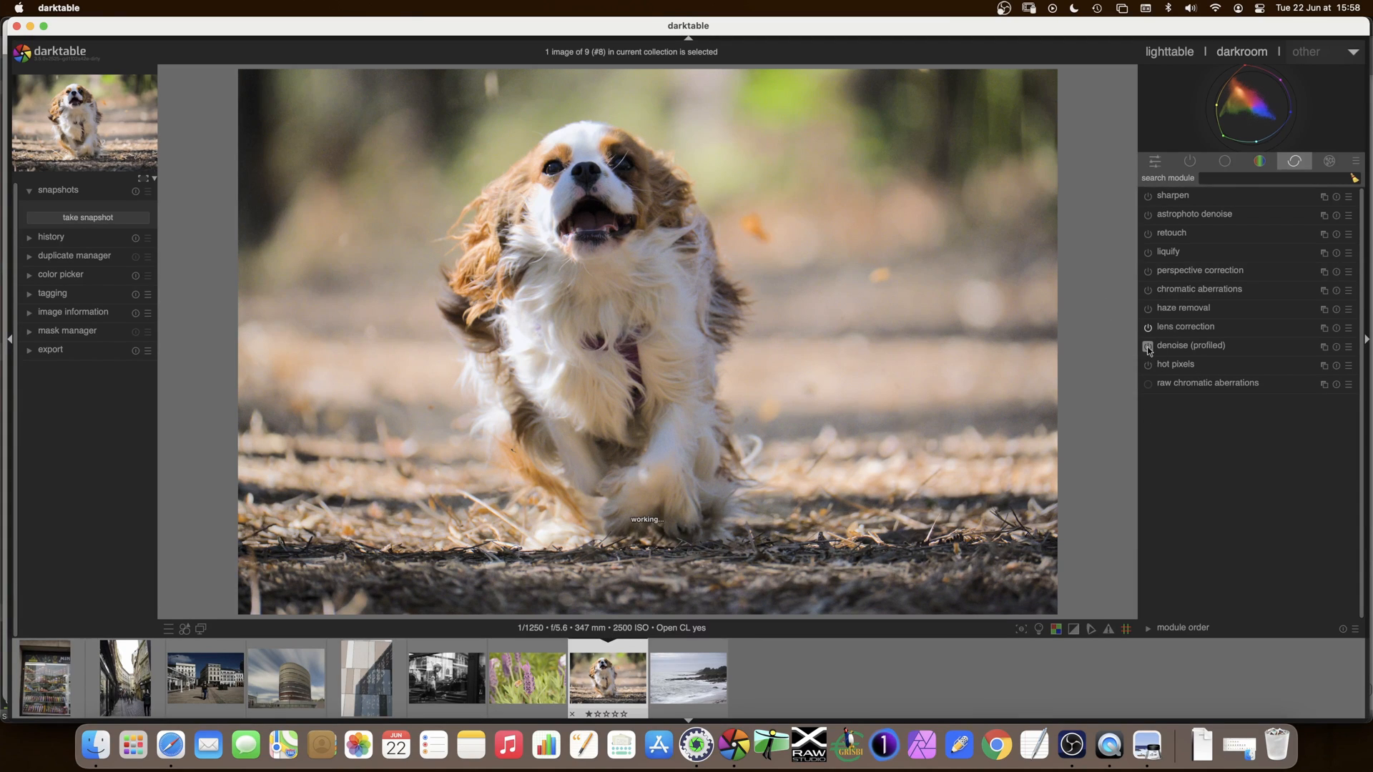
Enable profiled denoise on the dog photo and compare the fur at 100% zoom with it off and on.
left_click(1184, 346)
left_click(1167, 377)
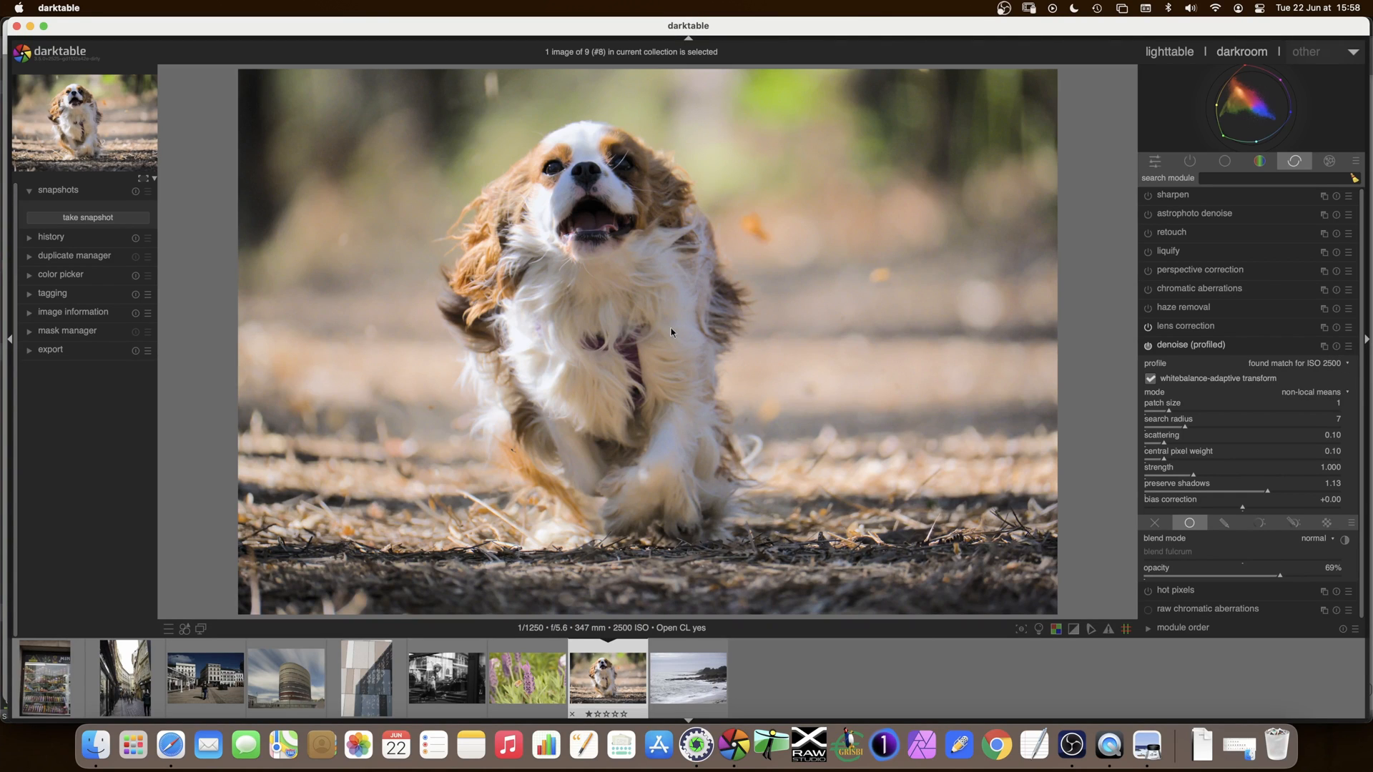
scroll(672, 333, "up", 1)
scroll(672, 332, "up", 1)
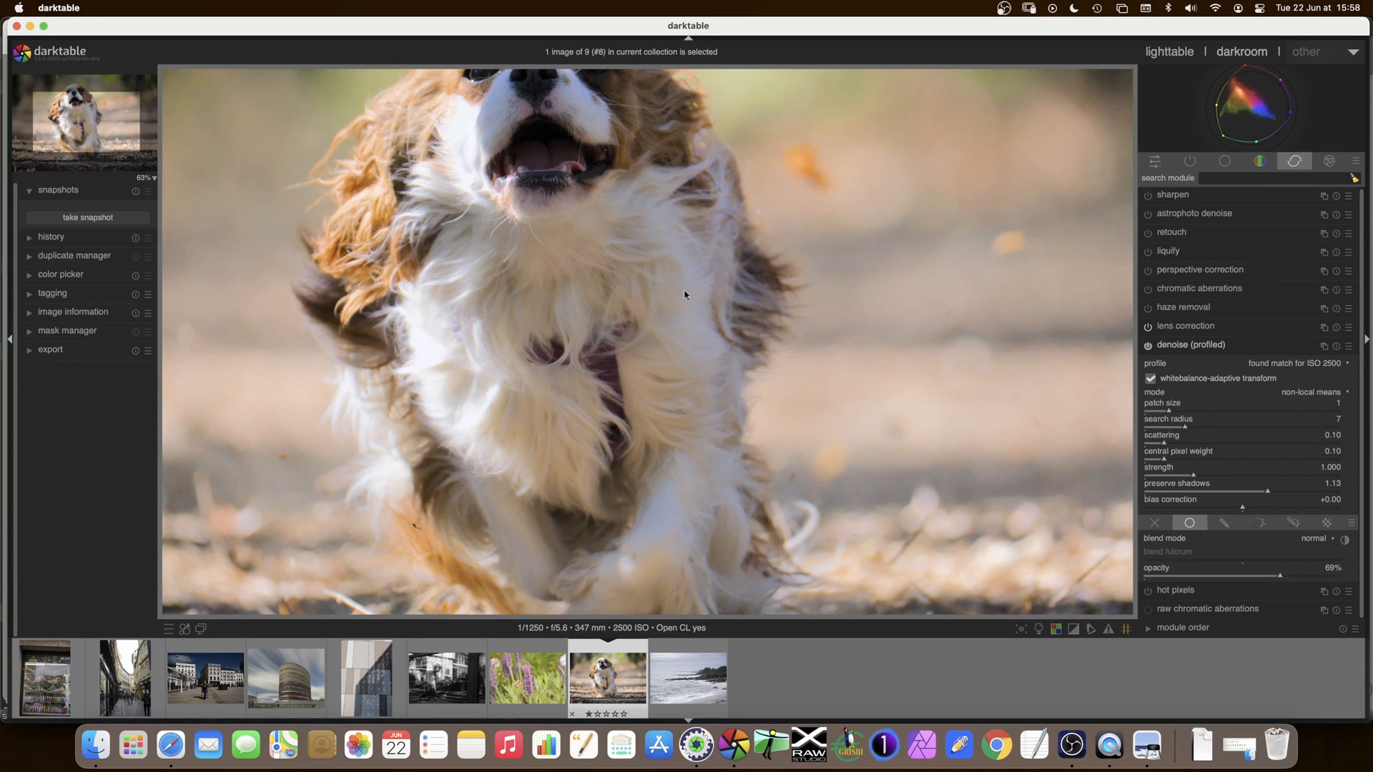
middle_click(622, 246)
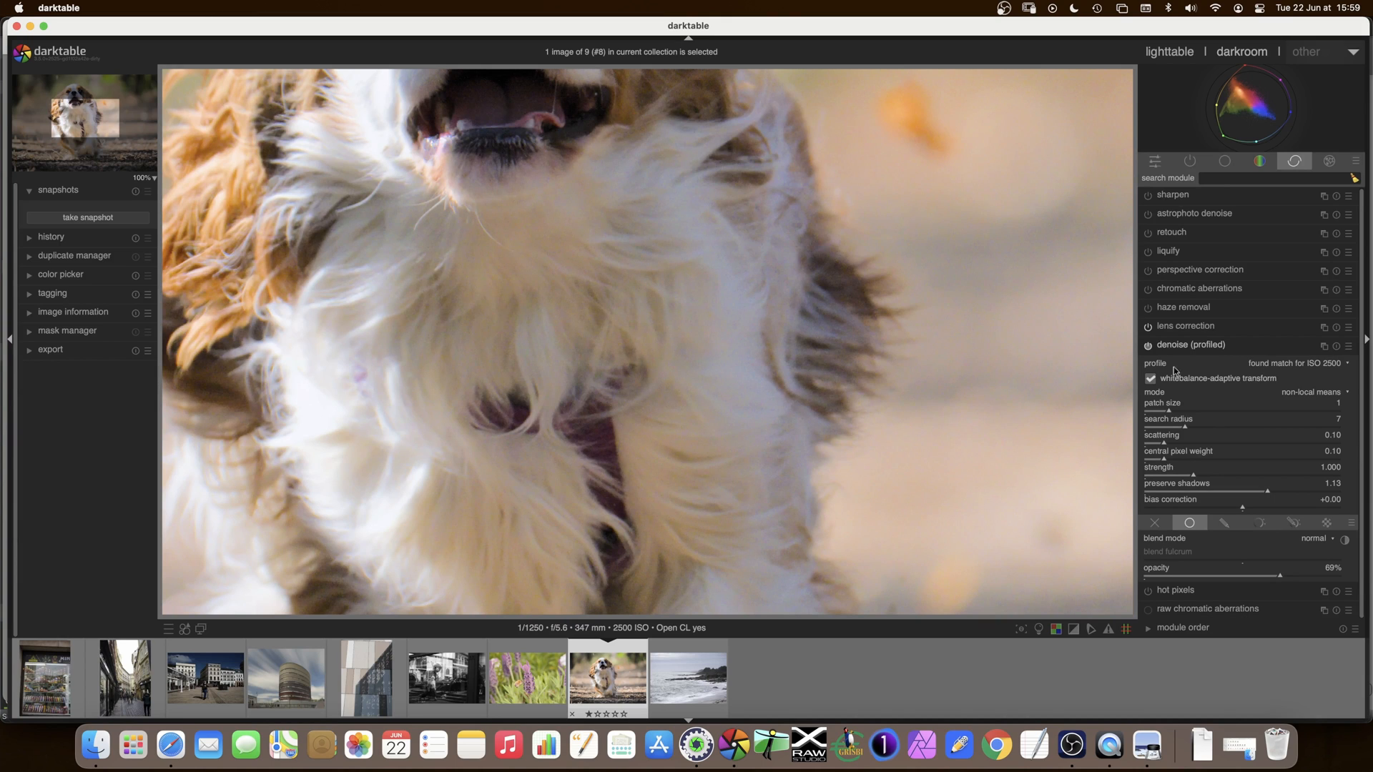
left_click(1148, 348)
left_click(1148, 347)
Raise the profiled denoise opacity to 100% and turn off its blending, comparing the fur without and with denoising.
left_click_drag(1280, 575, 1350, 581)
left_click(1156, 525)
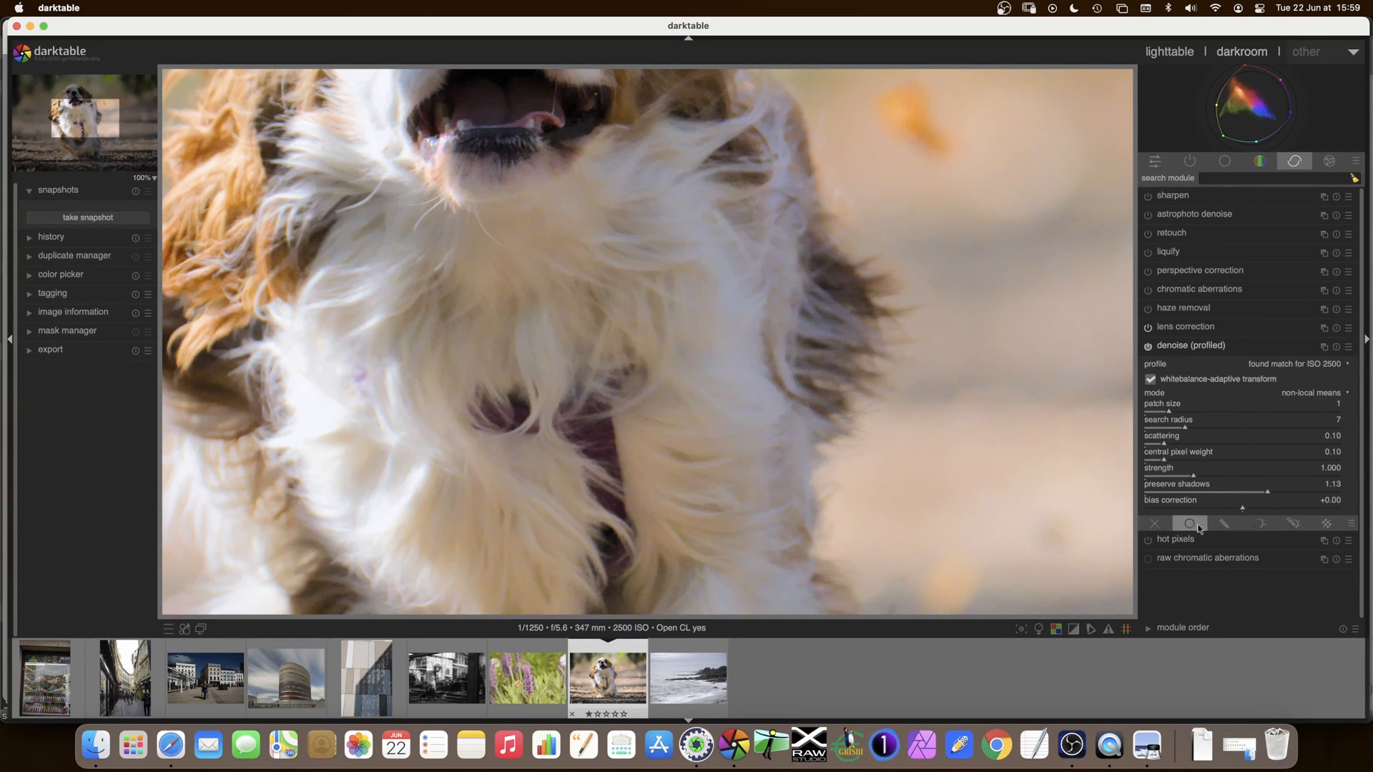
left_click(1148, 347)
left_click(1148, 347)
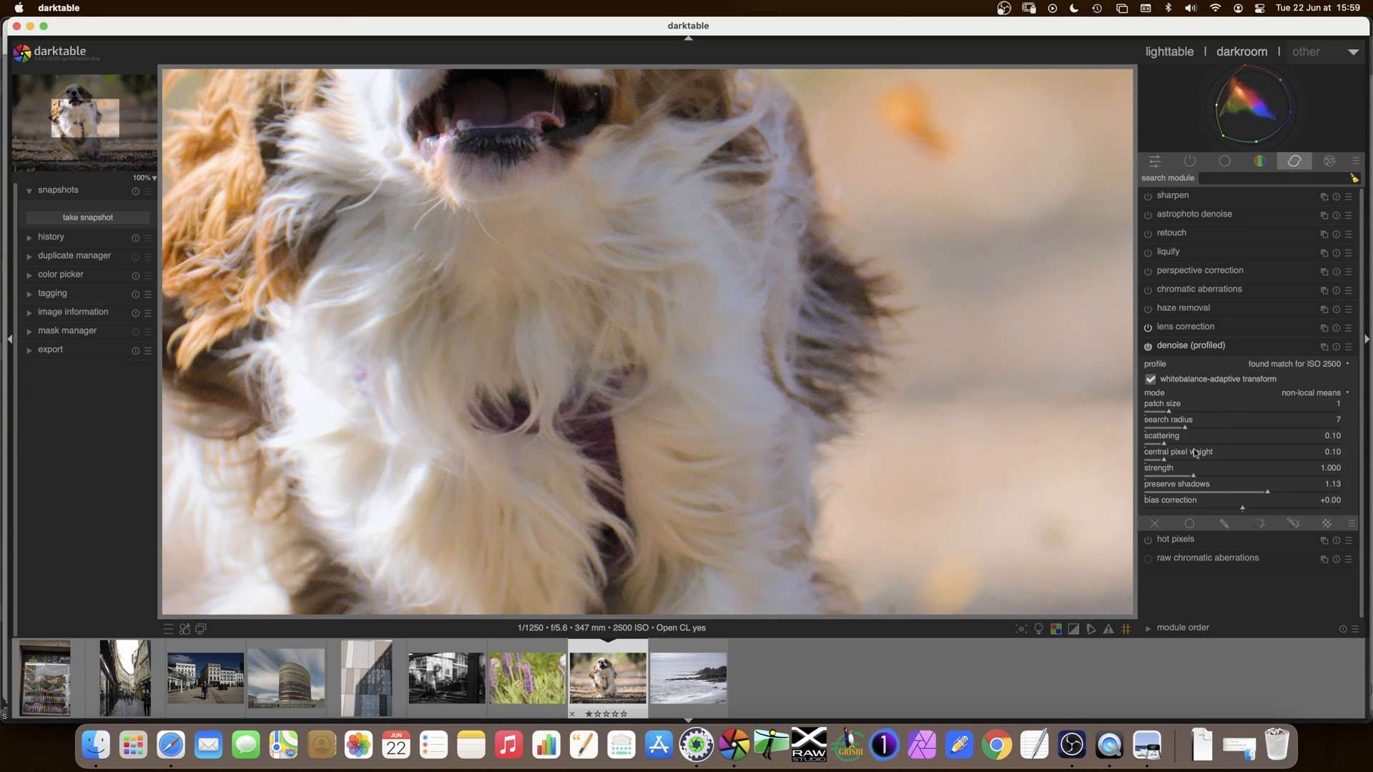
Blend the profiled denoise uniformly over the photo in normal mode and set its opacity to 57%.
left_click(1189, 526)
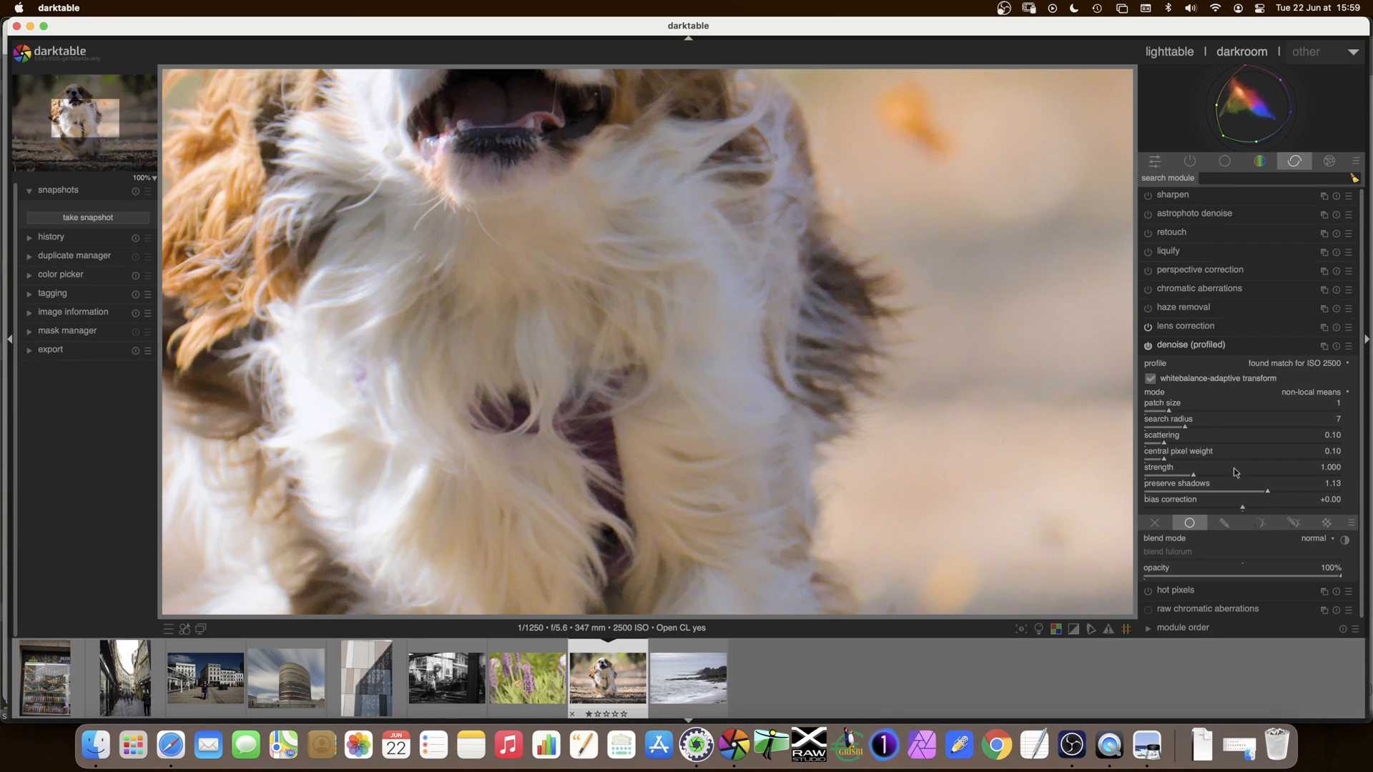
left_click(1341, 580)
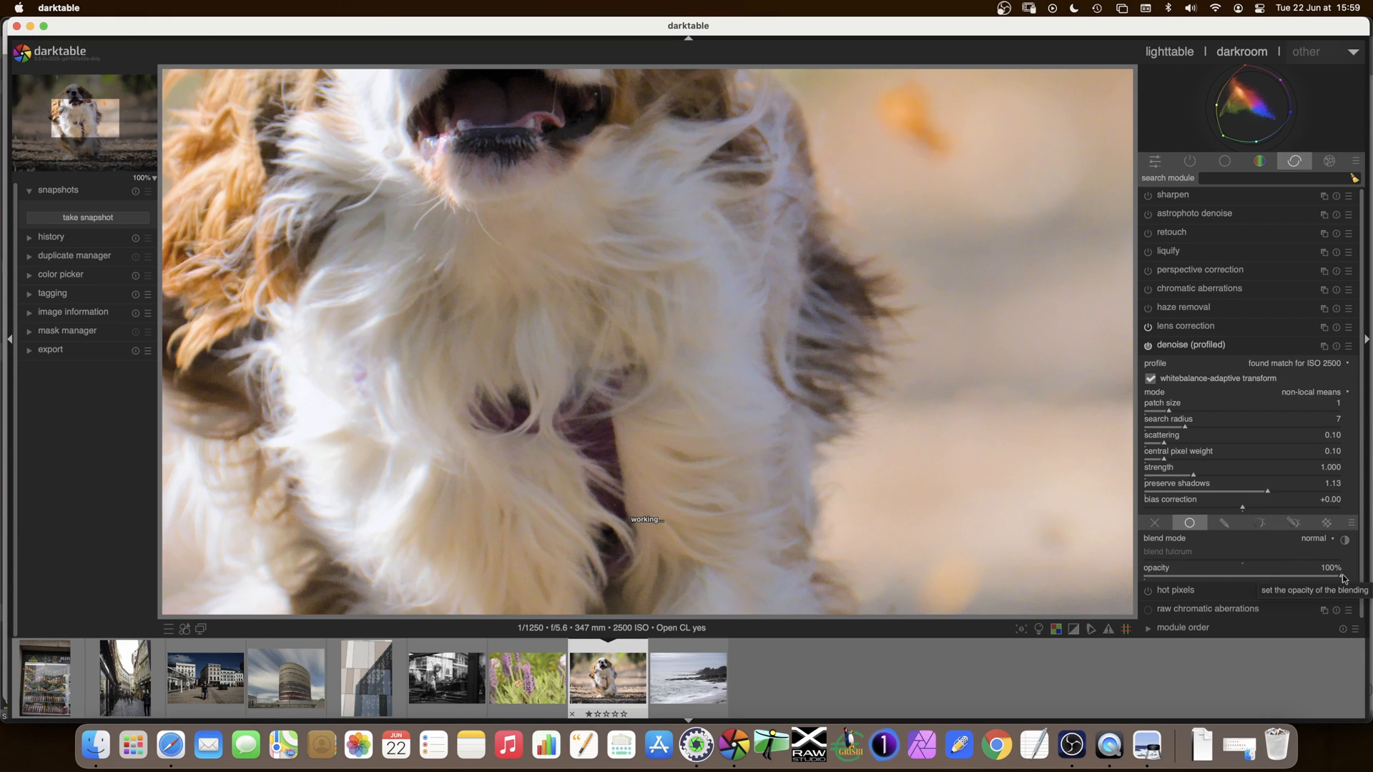
left_click_drag(1342, 578, 1138, 576)
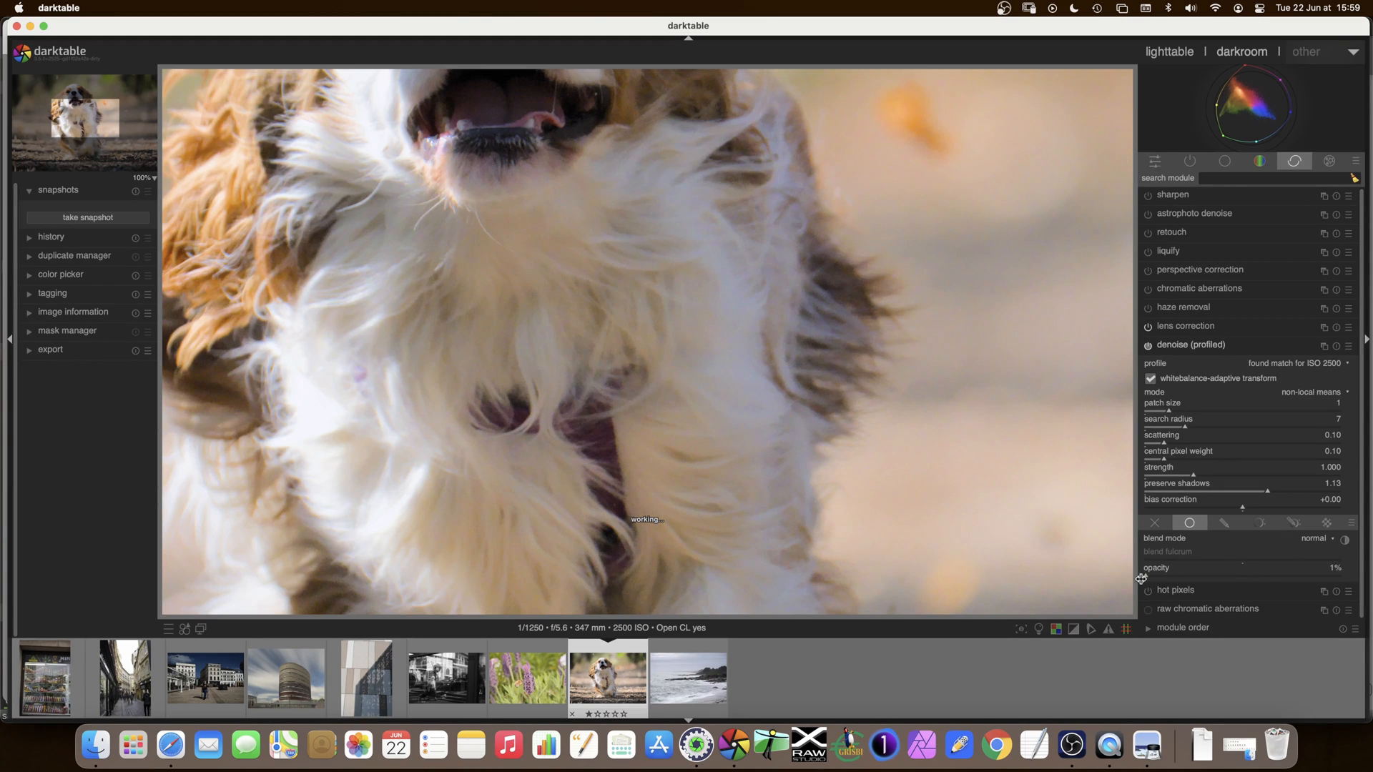
left_click_drag(1147, 579, 1237, 579)
left_click_drag(1259, 576, 1263, 579)
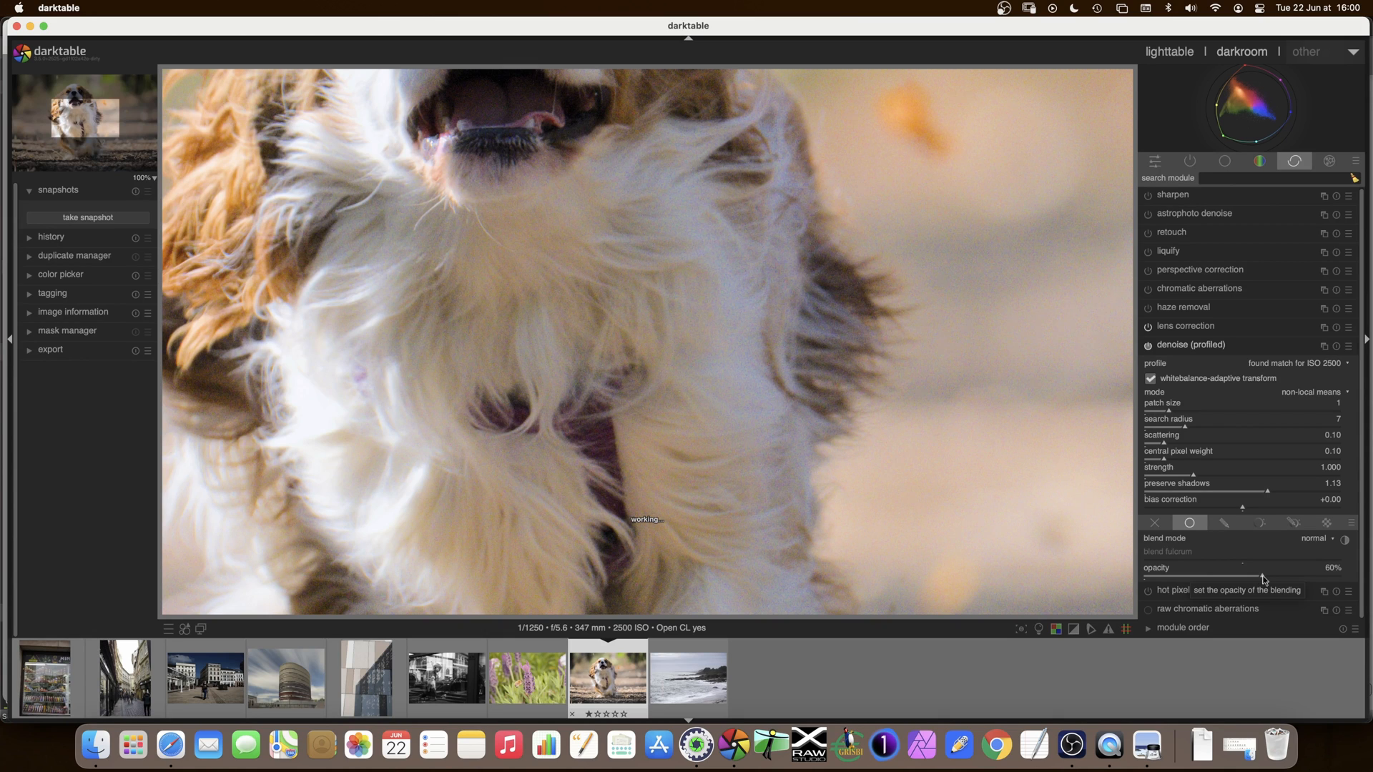
left_click_drag(1262, 579, 1255, 579)
scroll(728, 333, "down", 5)
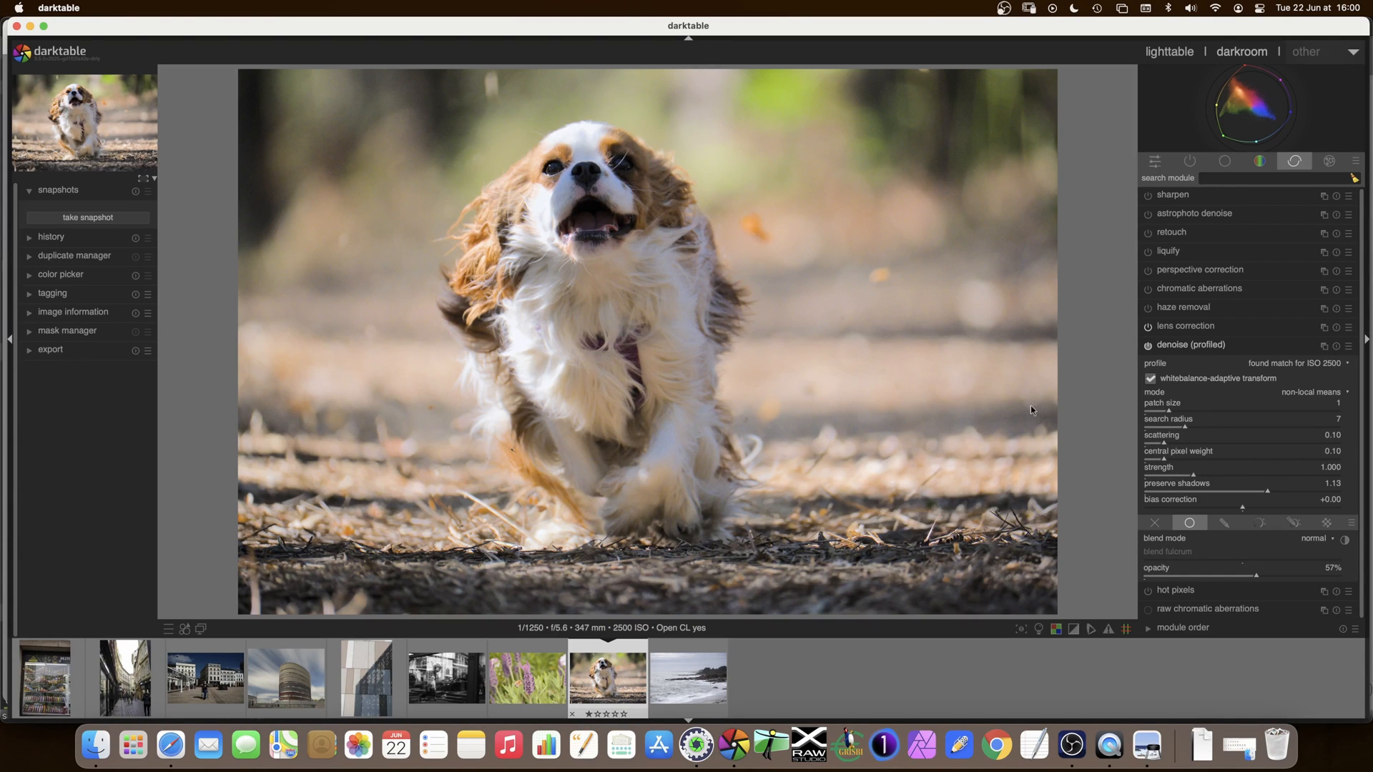
left_click(1184, 345)
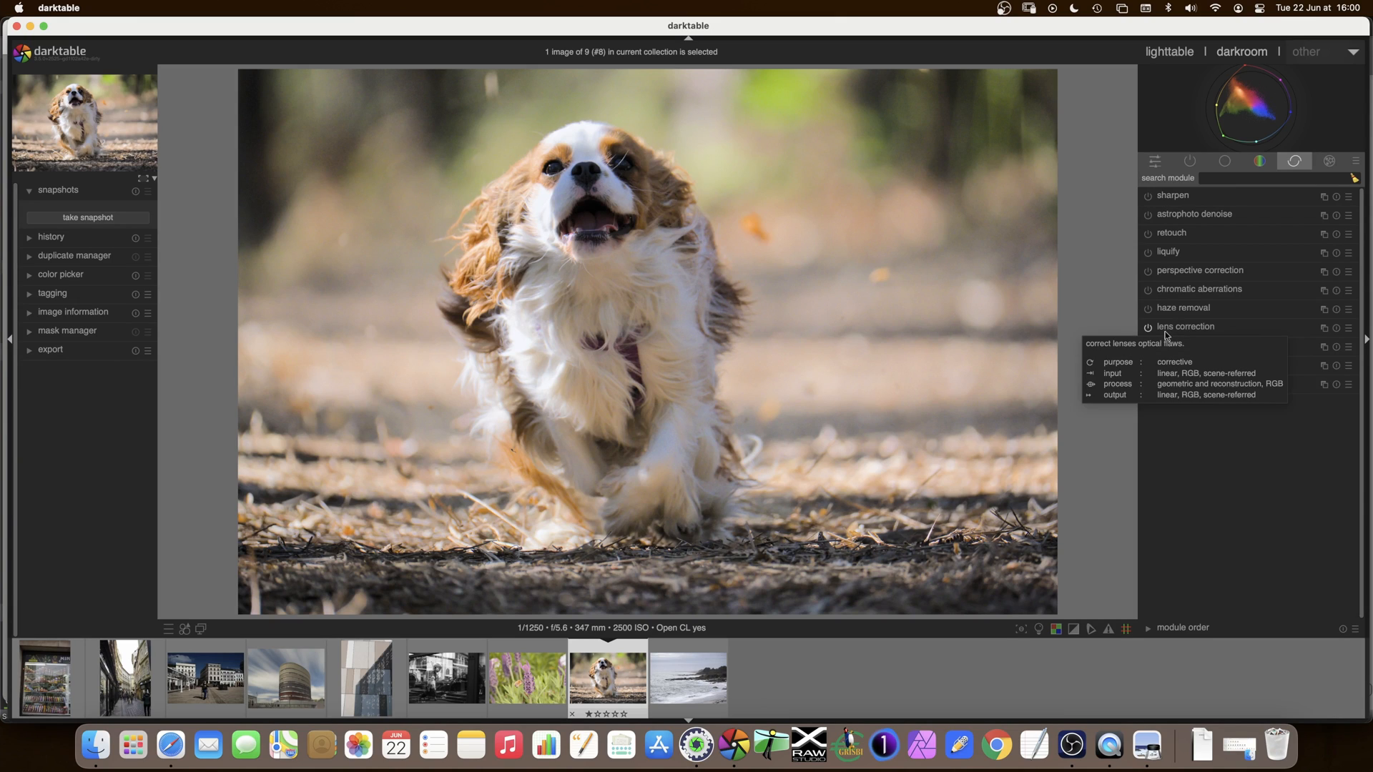
Open the crop and rotate module and reset its parameters to restore the full frame.
left_click(1225, 162)
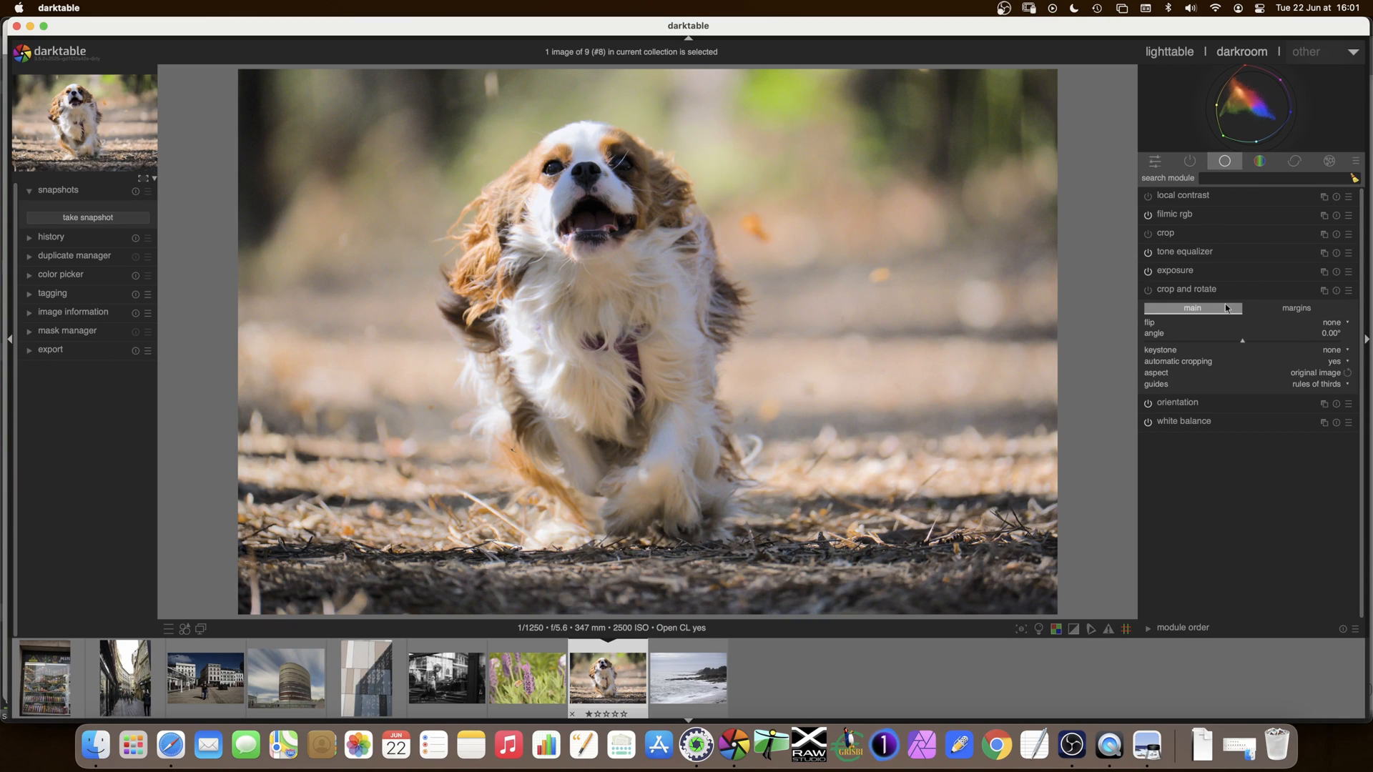
left_click(1168, 235)
left_click(1168, 234)
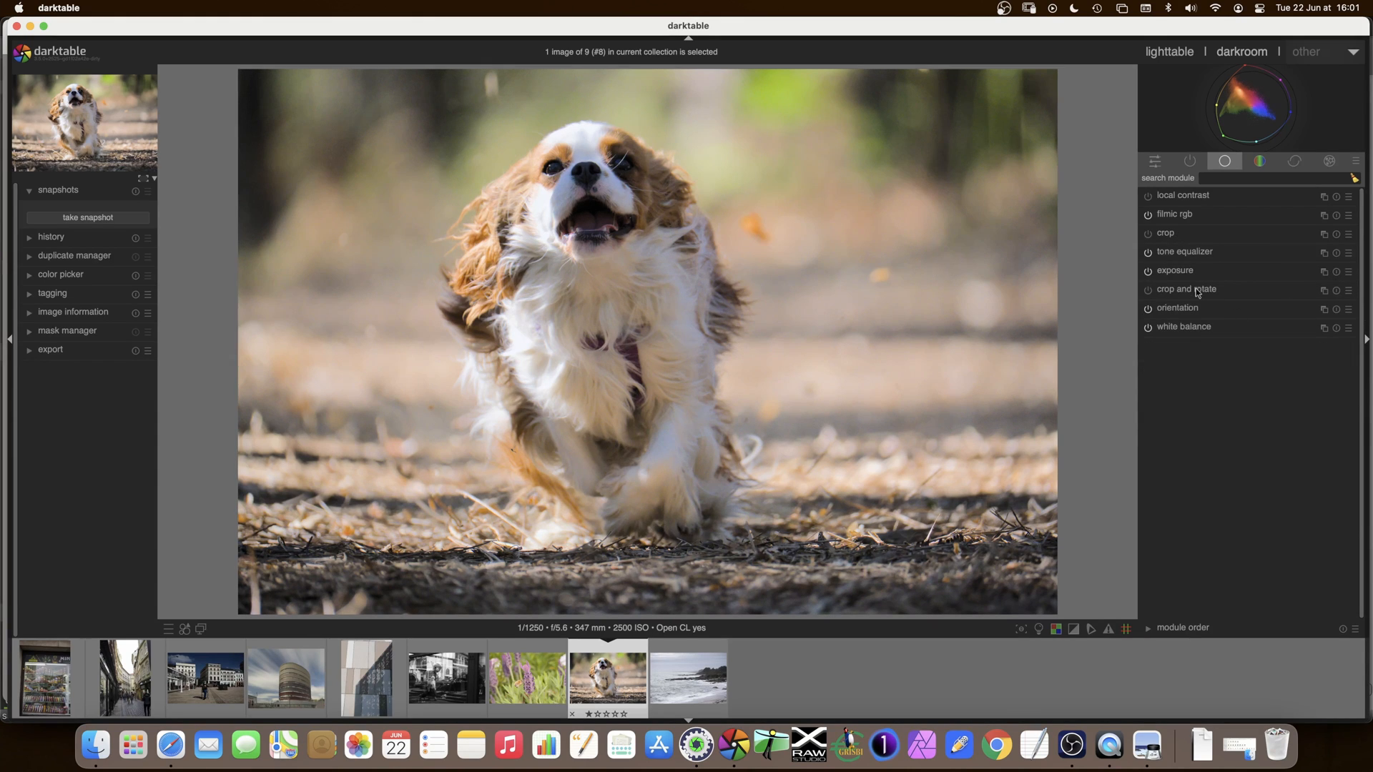
left_click(1198, 289)
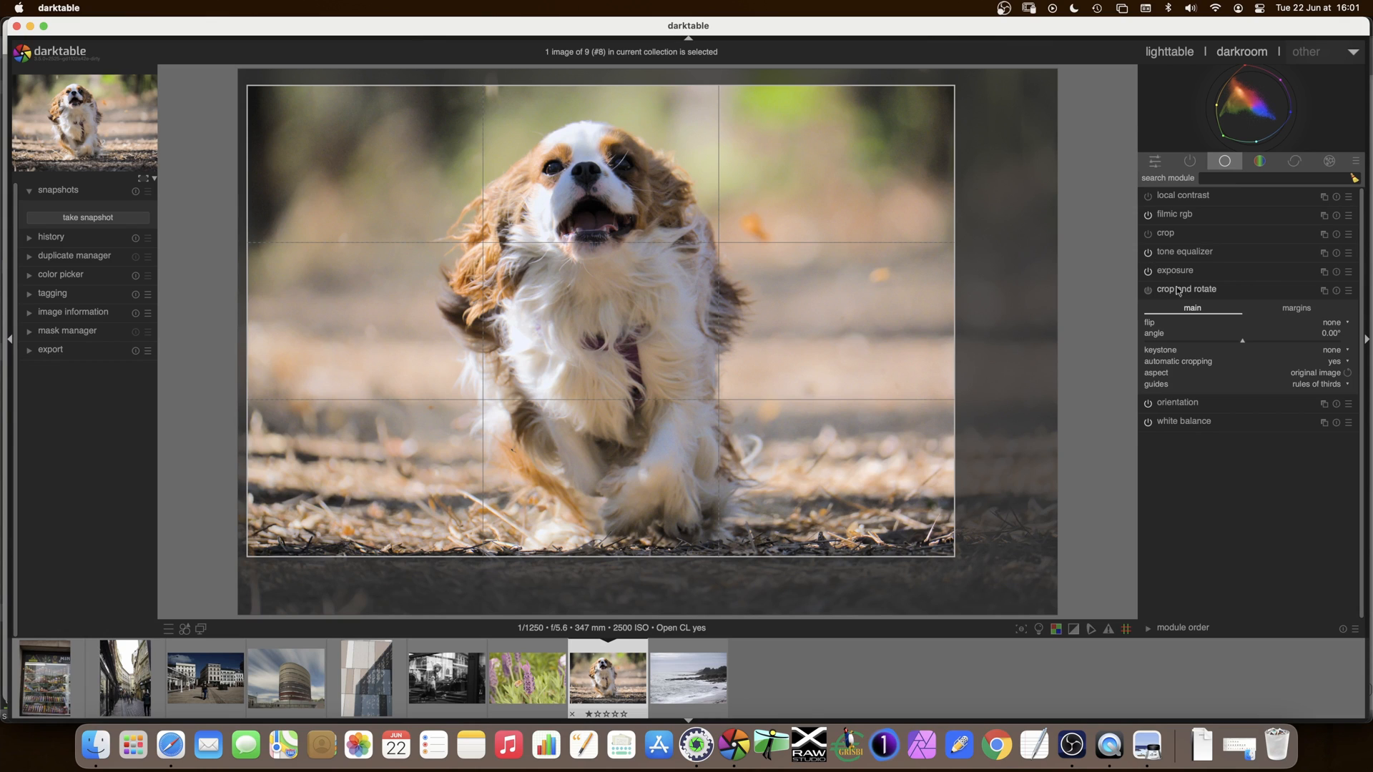
left_click(1335, 292)
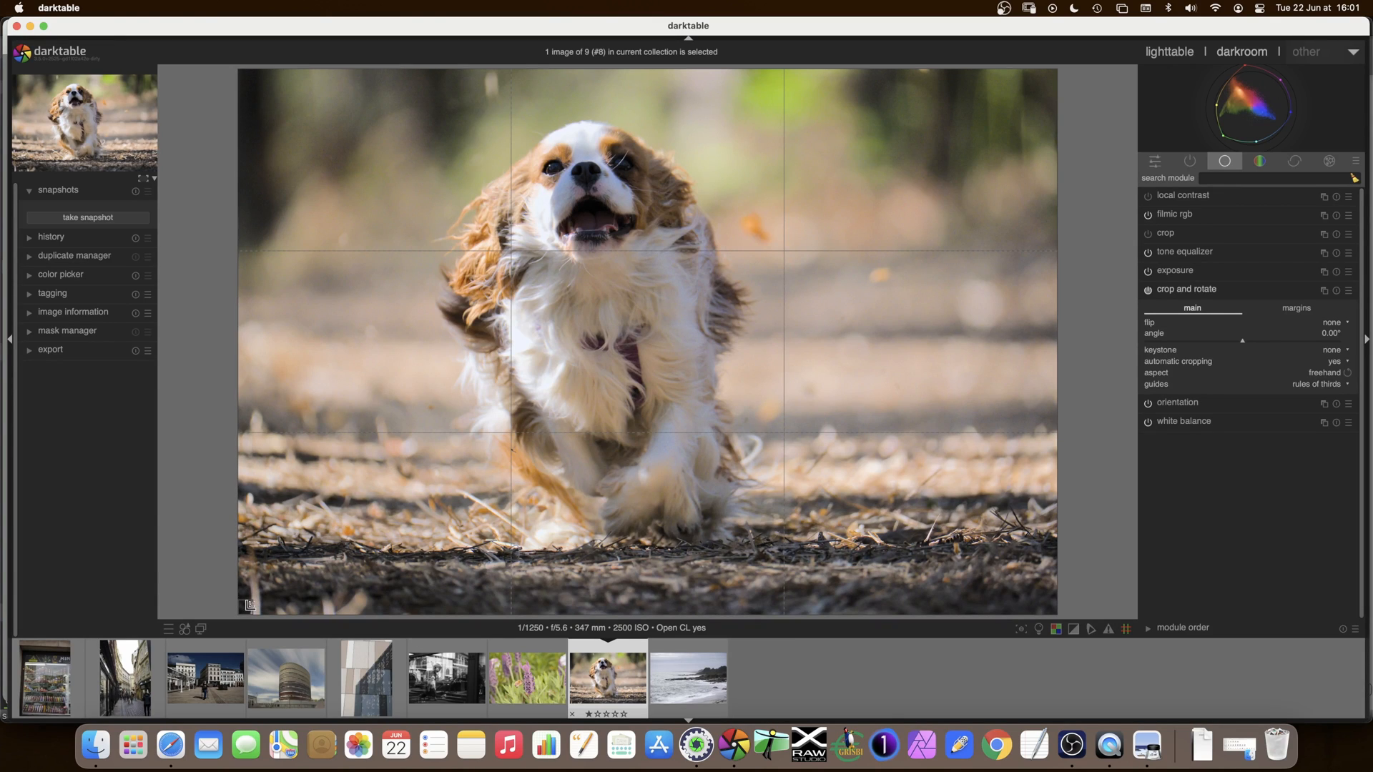
Crop the photo freehand by pulling in the frame's upper-left corner, and move the frame up and left over the dog.
left_click_drag(250, 605, 250, 605)
left_click_drag(250, 600, 250, 601)
mouse_move(249, 601)
left_mouse_down()
mouse_move(298, 576)
mouse_move(247, 607)
left_mouse_up()
left_click_drag(252, 84, 317, 201)
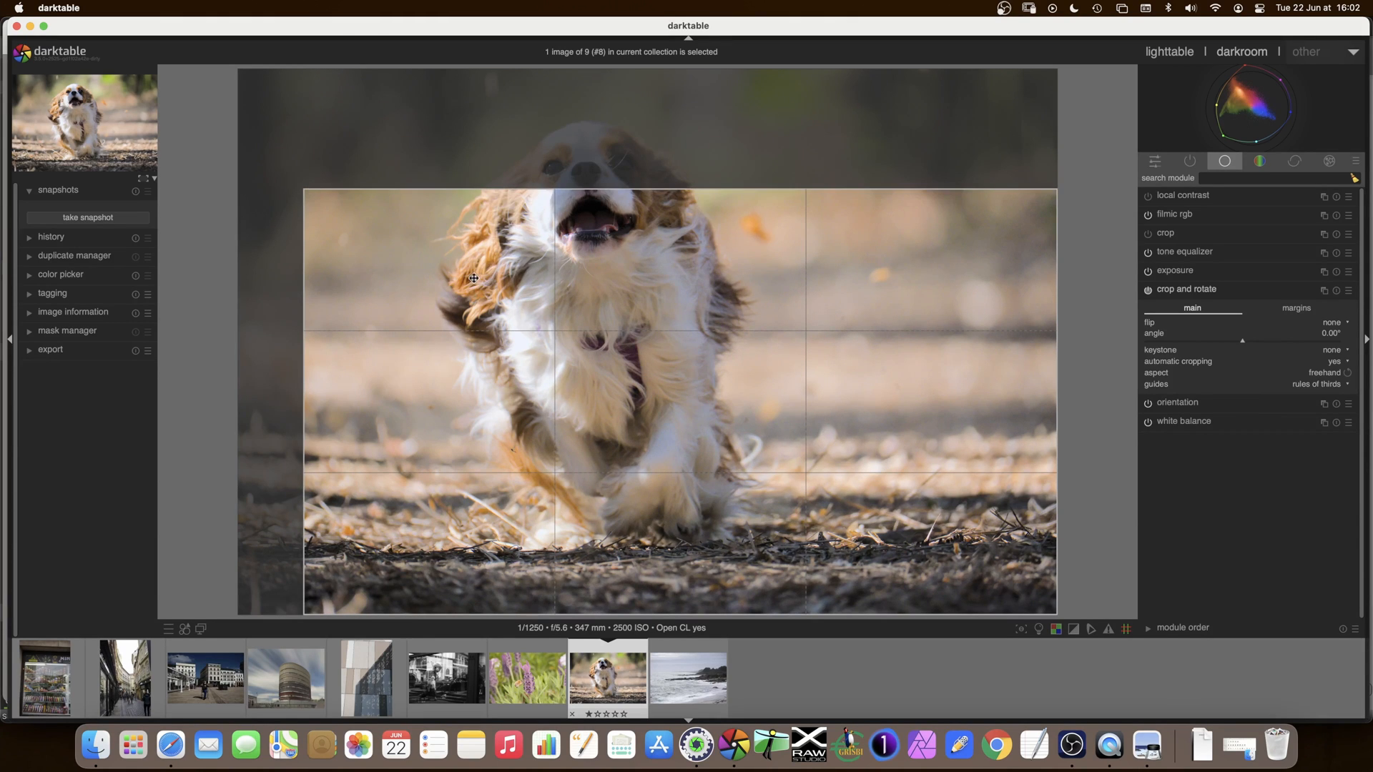
left_click_drag(670, 360, 633, 289)
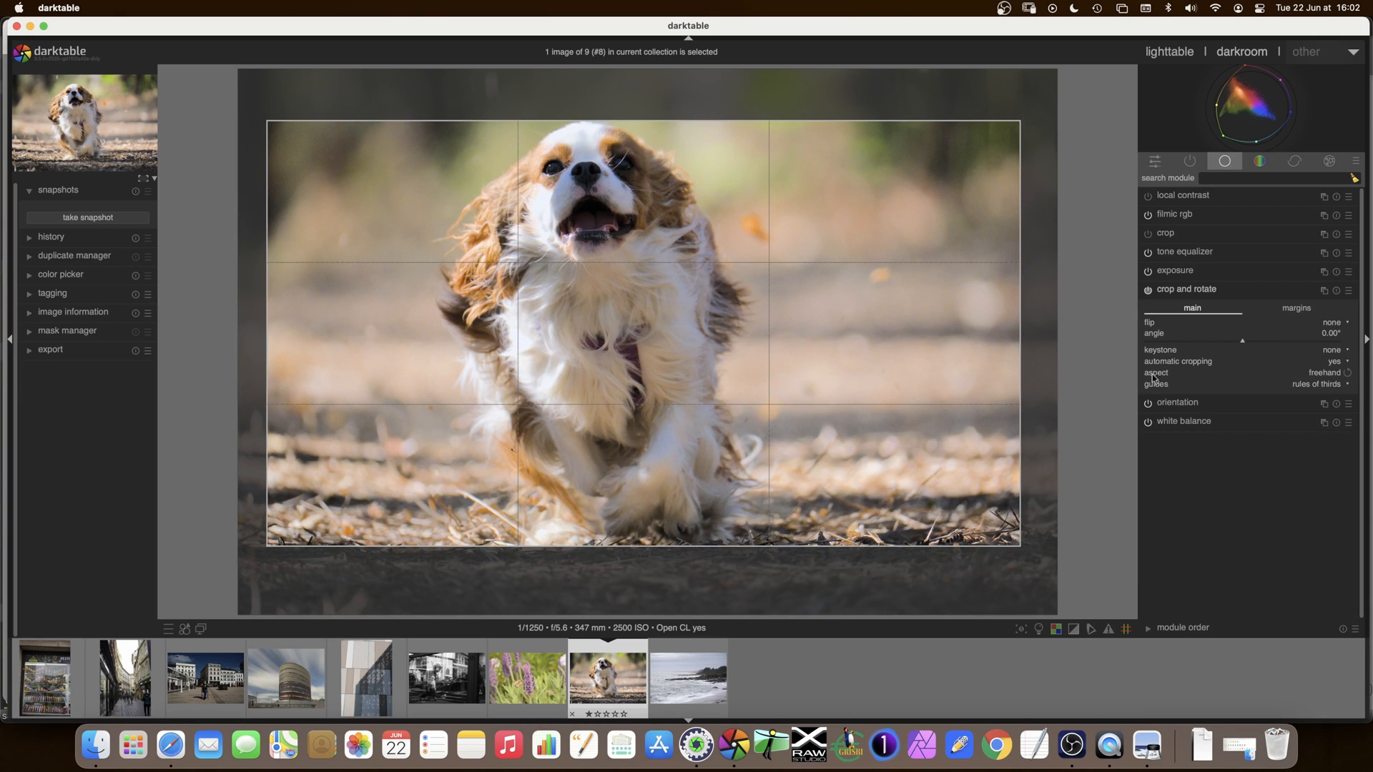
Set the crop aspect to original image and shift the crop frame slightly left.
left_click(1320, 373)
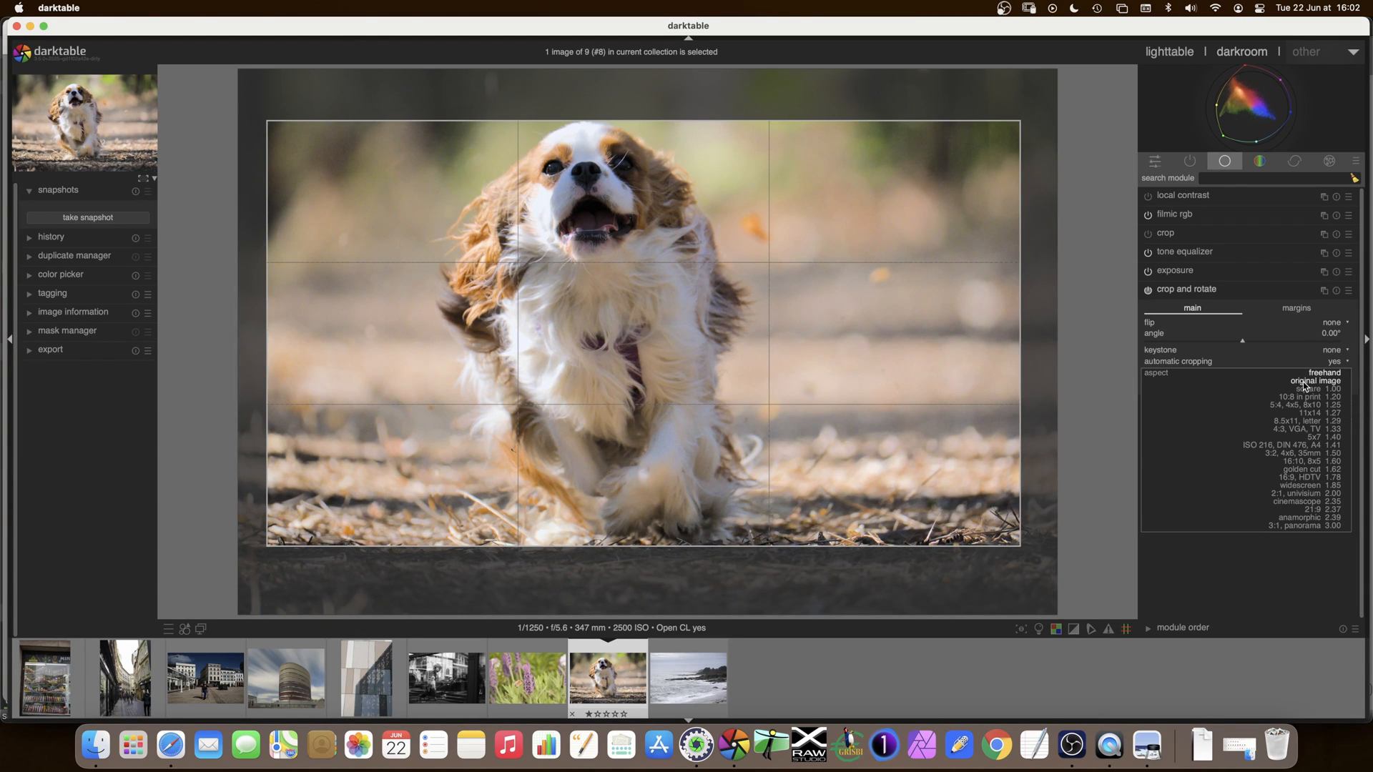
left_click(1304, 382)
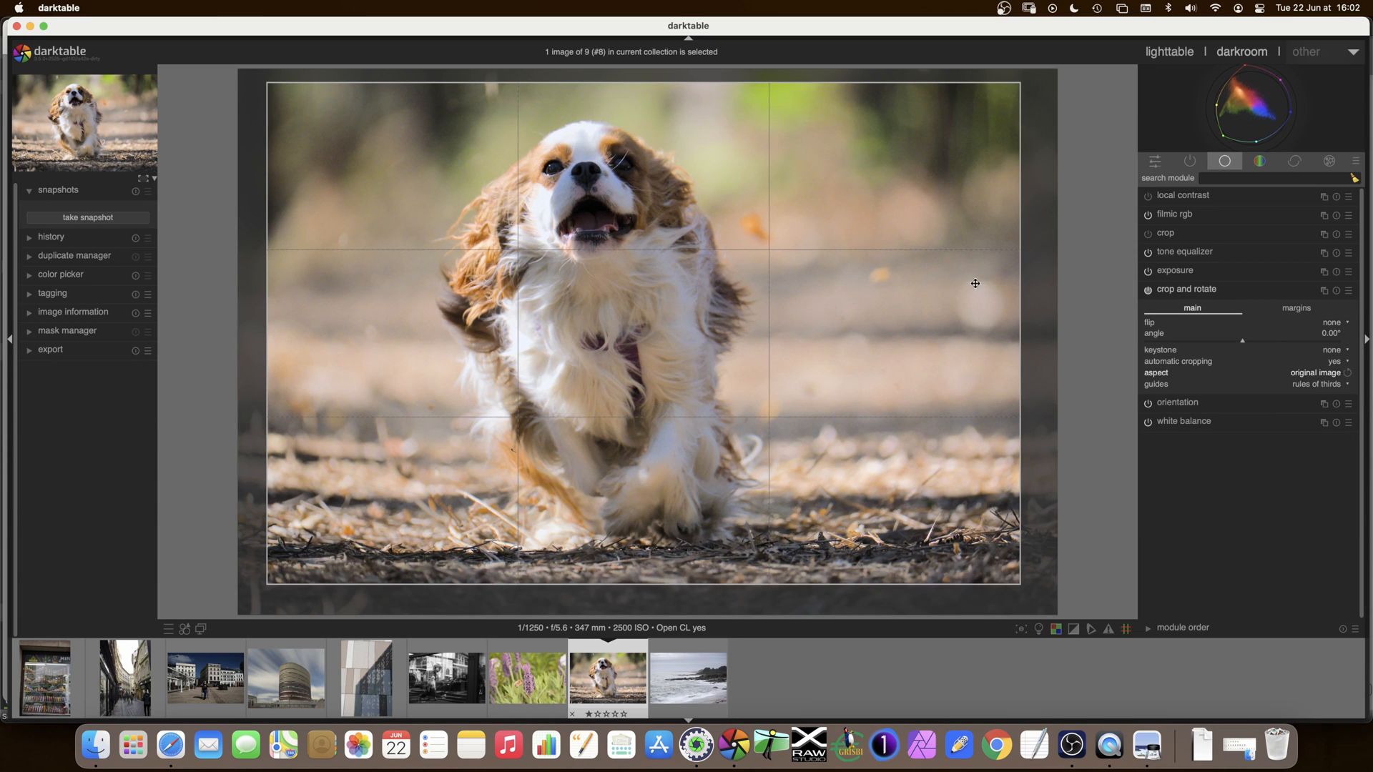
left_click_drag(907, 277, 891, 282)
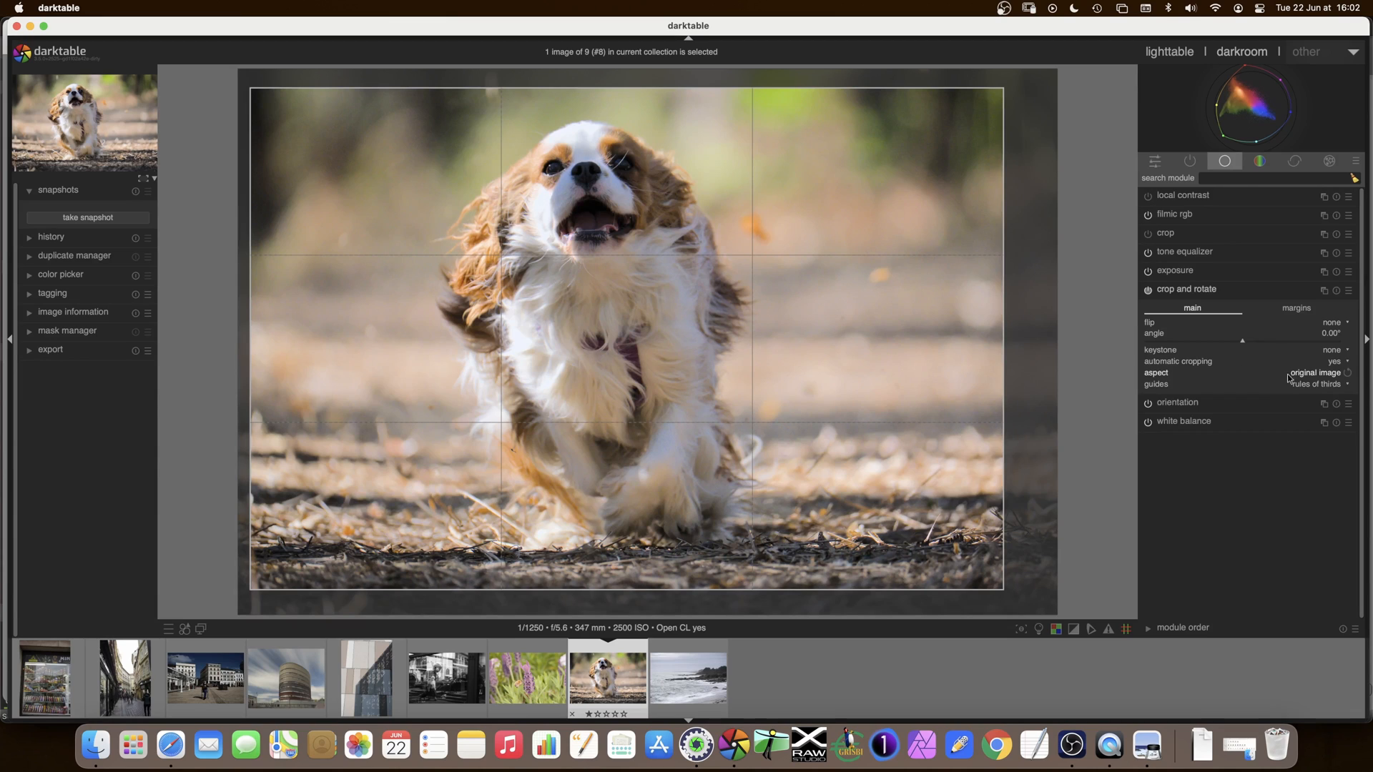
Try a square 1.00 crop aspect centred on the dog and set the aspect back to original image.
left_click(1316, 373)
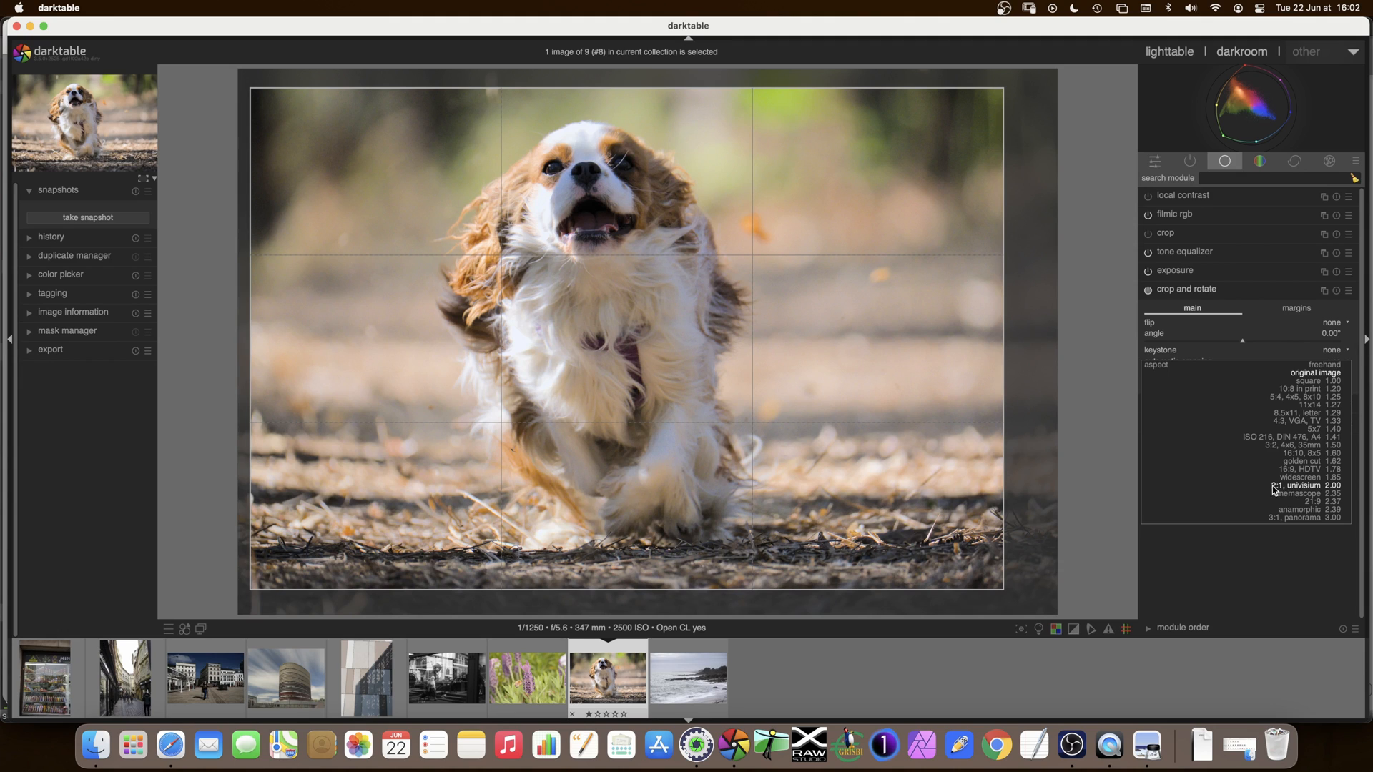
left_click(1309, 381)
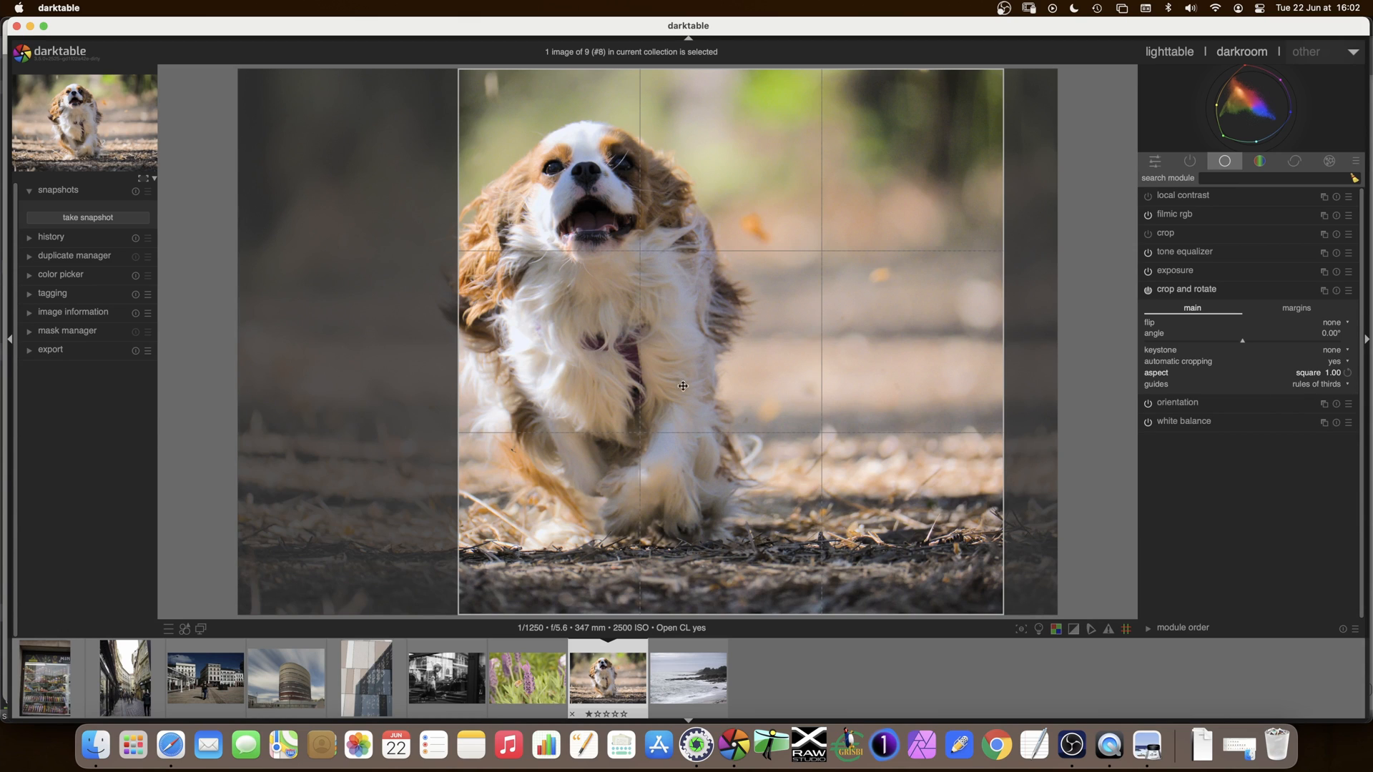
left_click_drag(682, 386, 627, 384)
left_click(1321, 374)
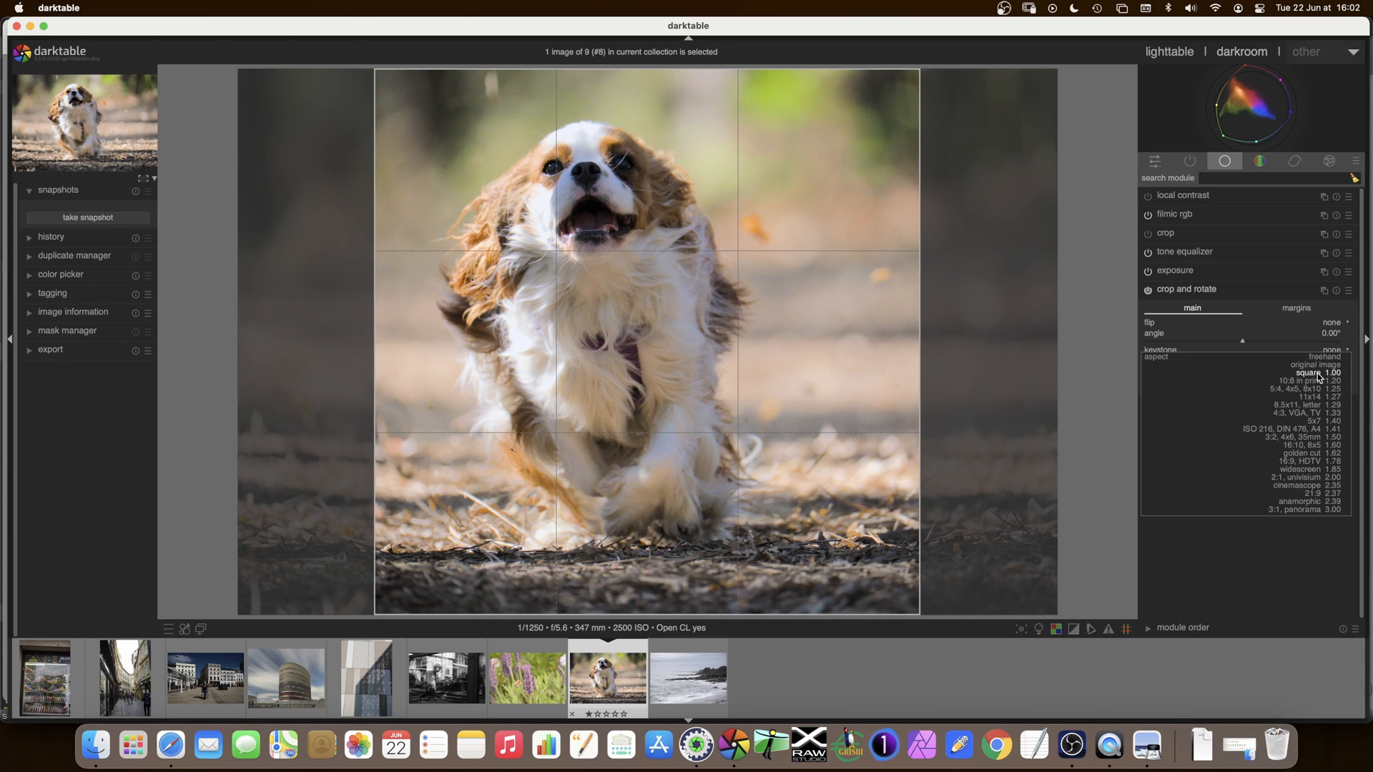
left_click(1322, 366)
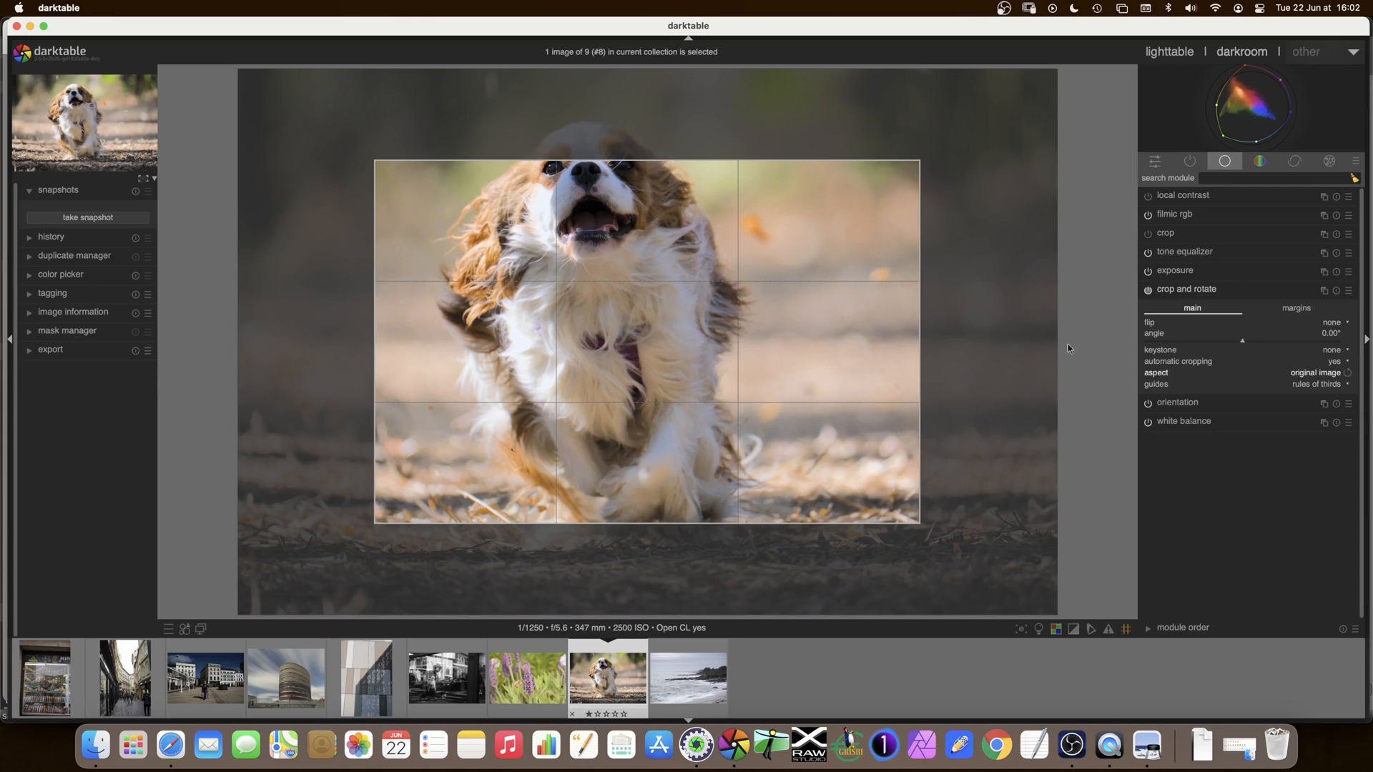
Enlarge the crop frame outward until the whole dog fits with space around it, shift it slightly left, and apply the crop.
left_click_drag(905, 174, 976, 114)
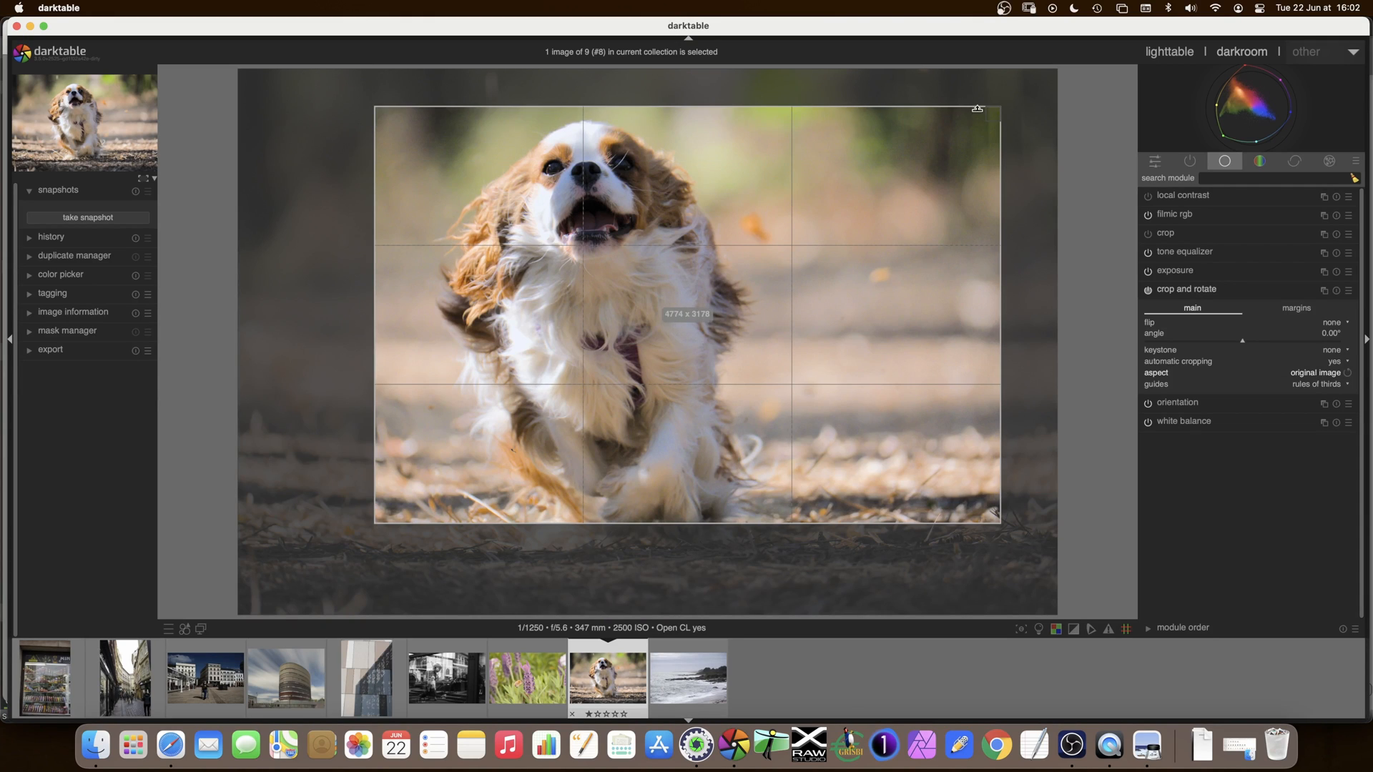
mouse_move(390, 233)
left_mouse_down()
mouse_move(368, 233)
mouse_move(382, 234)
left_mouse_up()
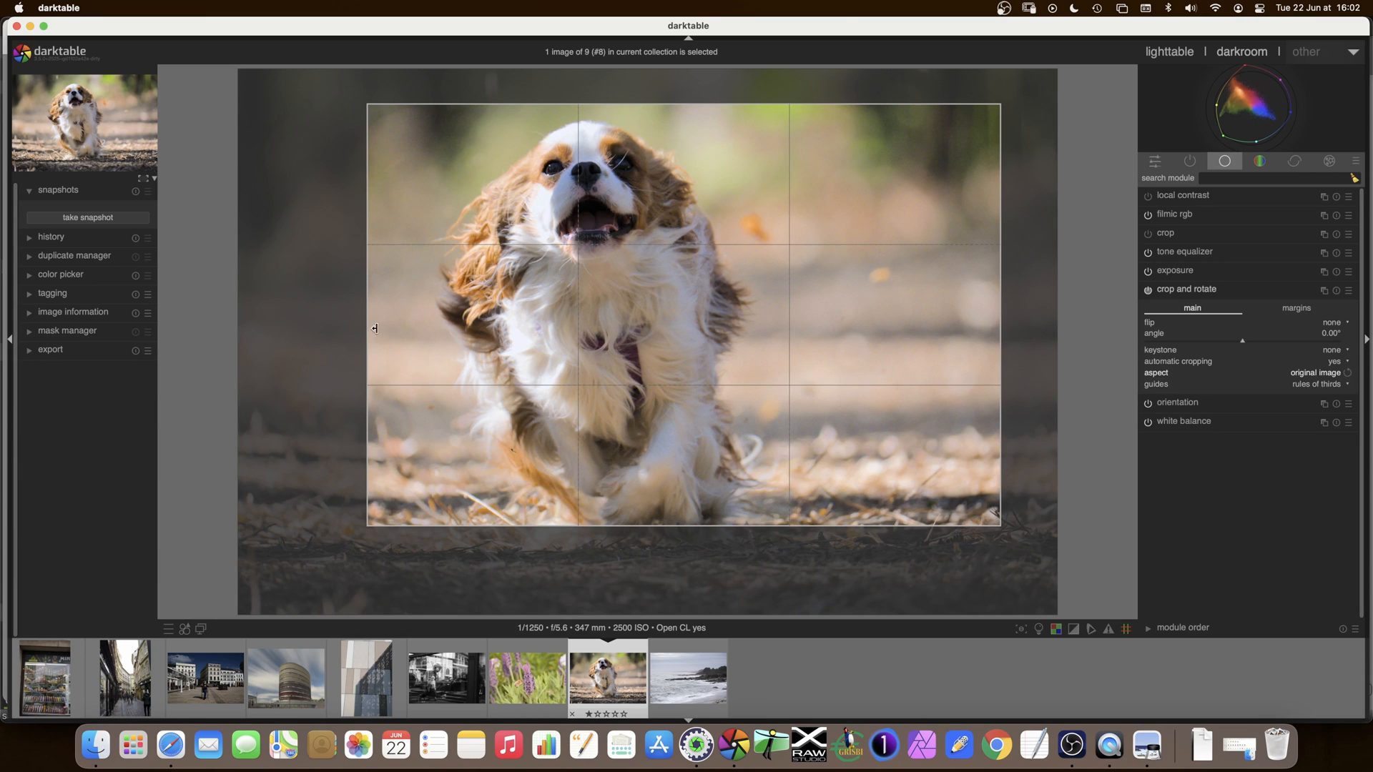
left_click_drag(372, 302, 319, 301)
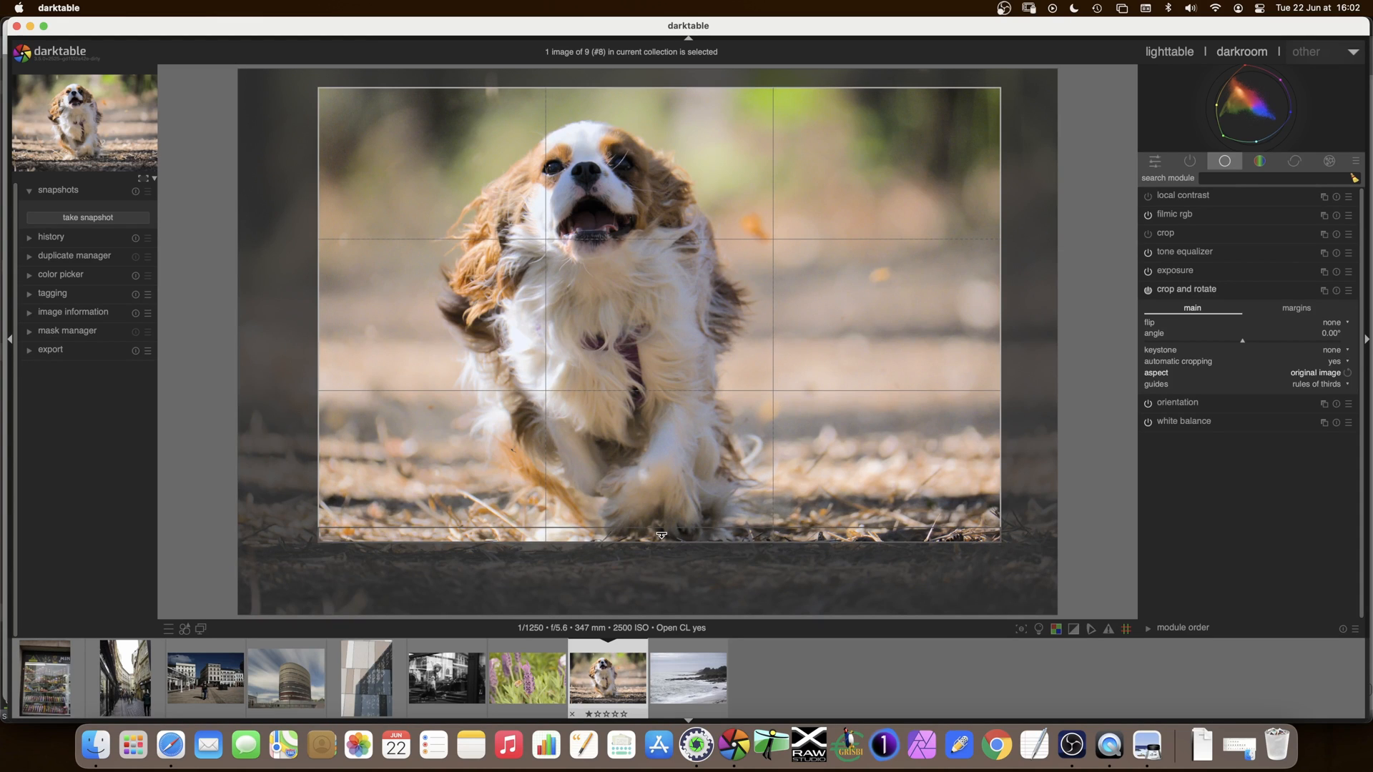
left_click_drag(663, 535, 665, 585)
left_click_drag(647, 388, 624, 390)
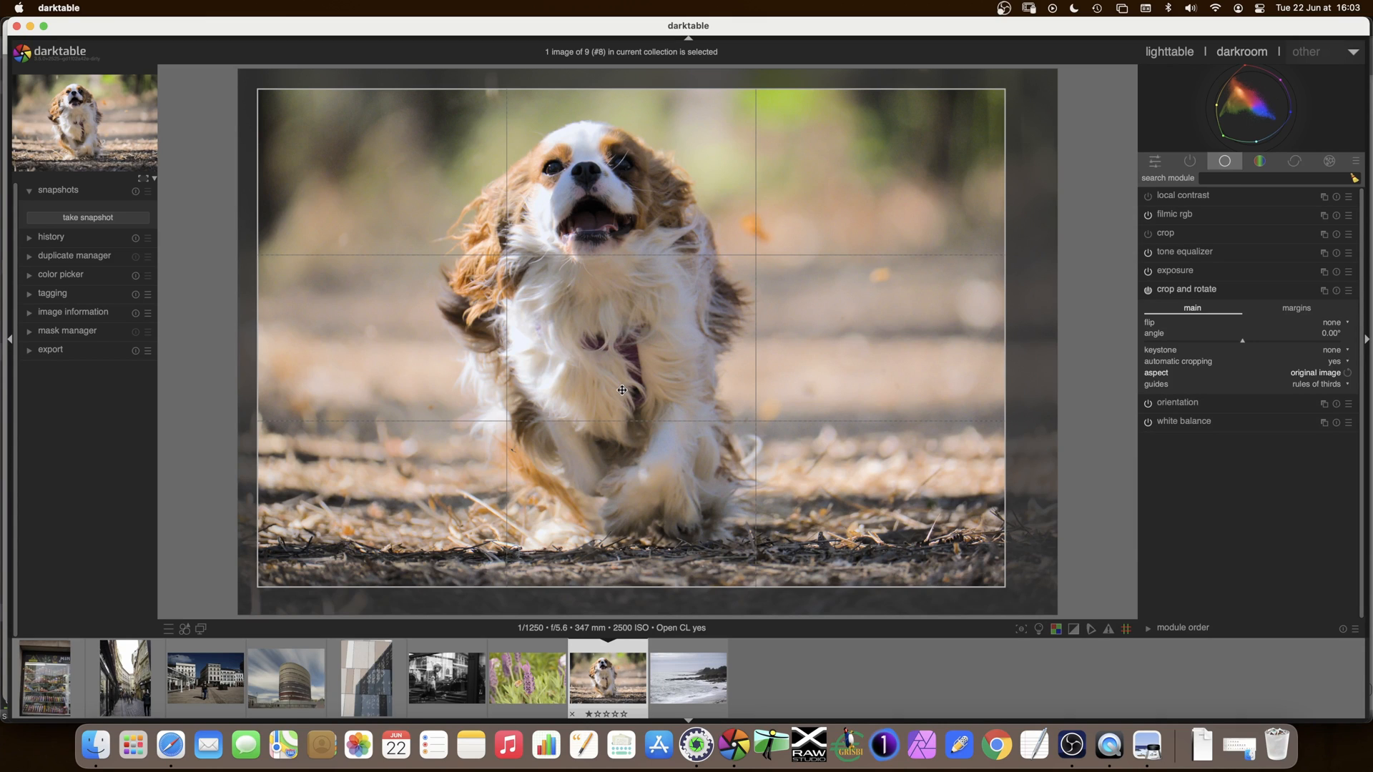
left_click(1180, 290)
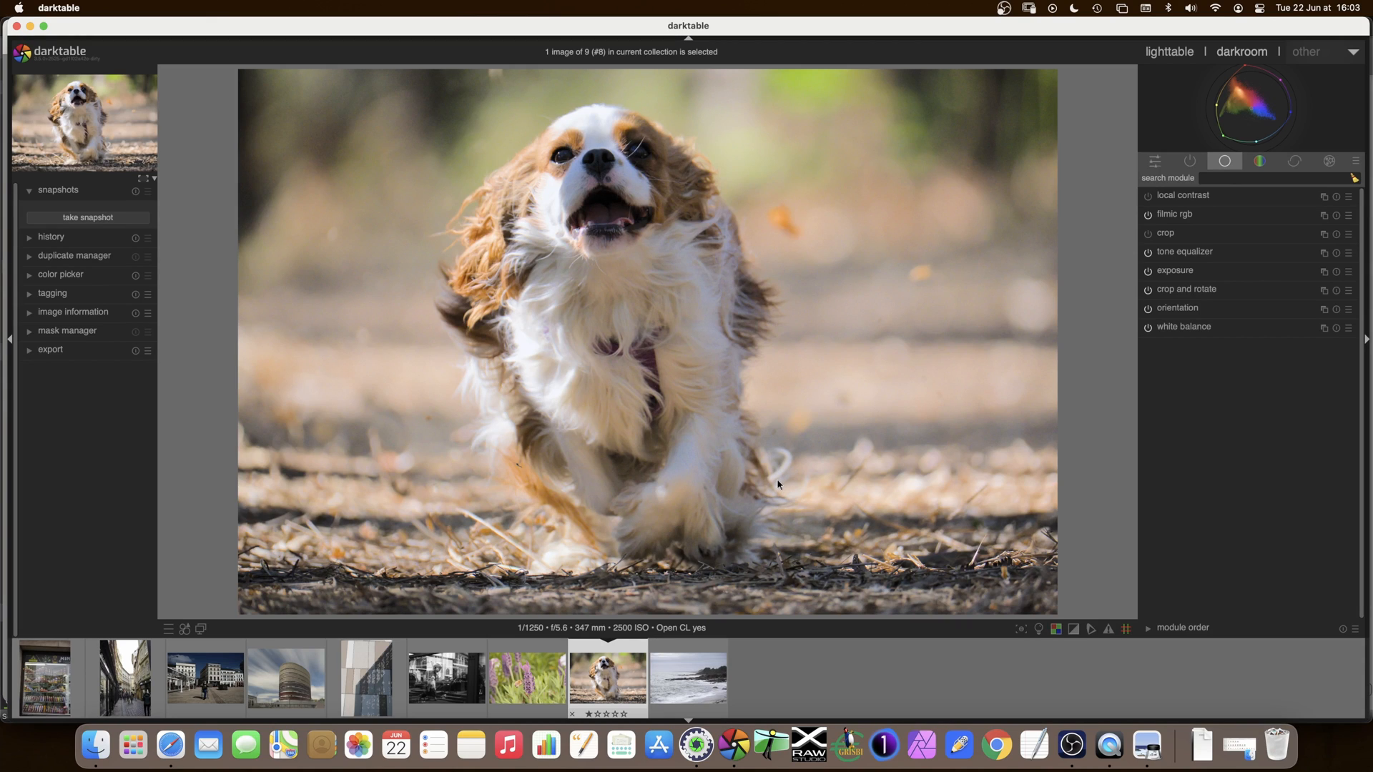
Switch to the rocky seascape photo and open its crop and rotate module.
left_click(691, 680)
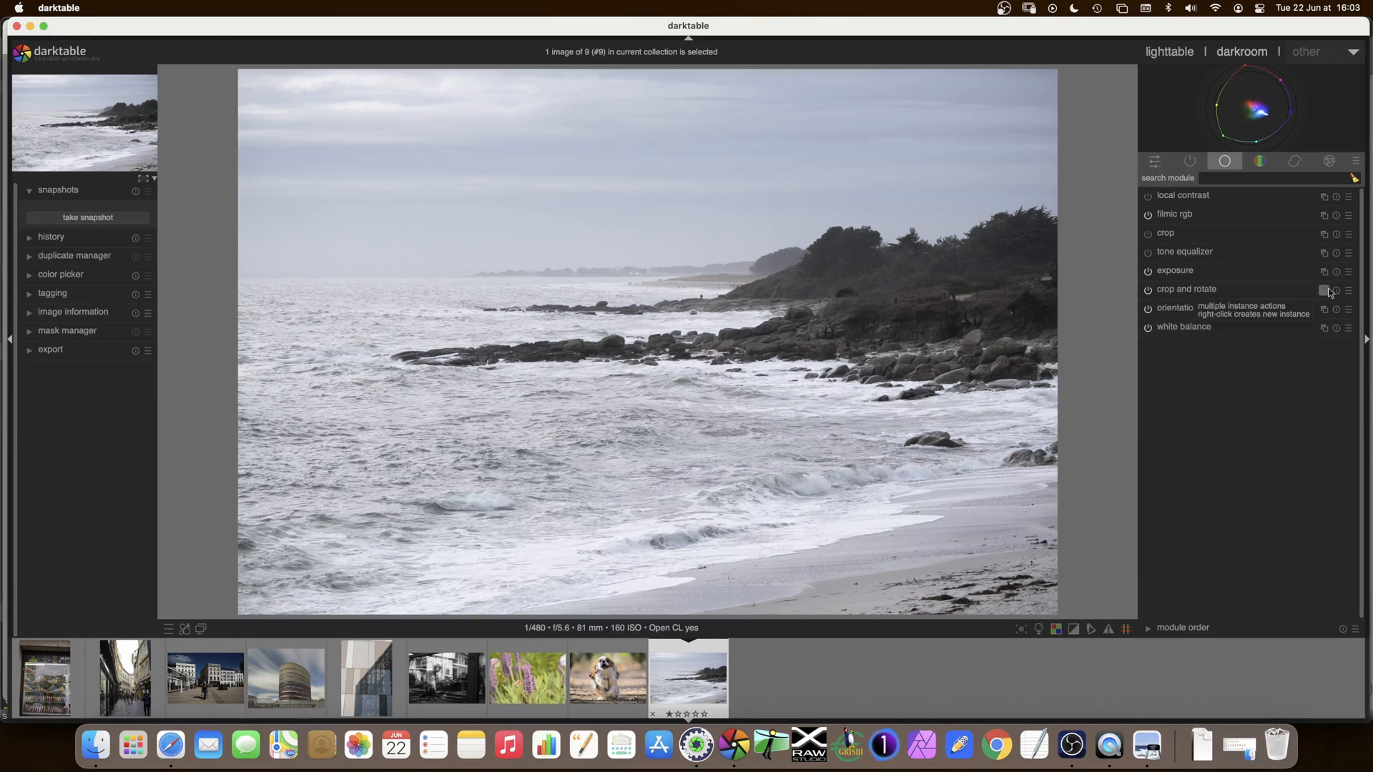
left_click(1200, 292)
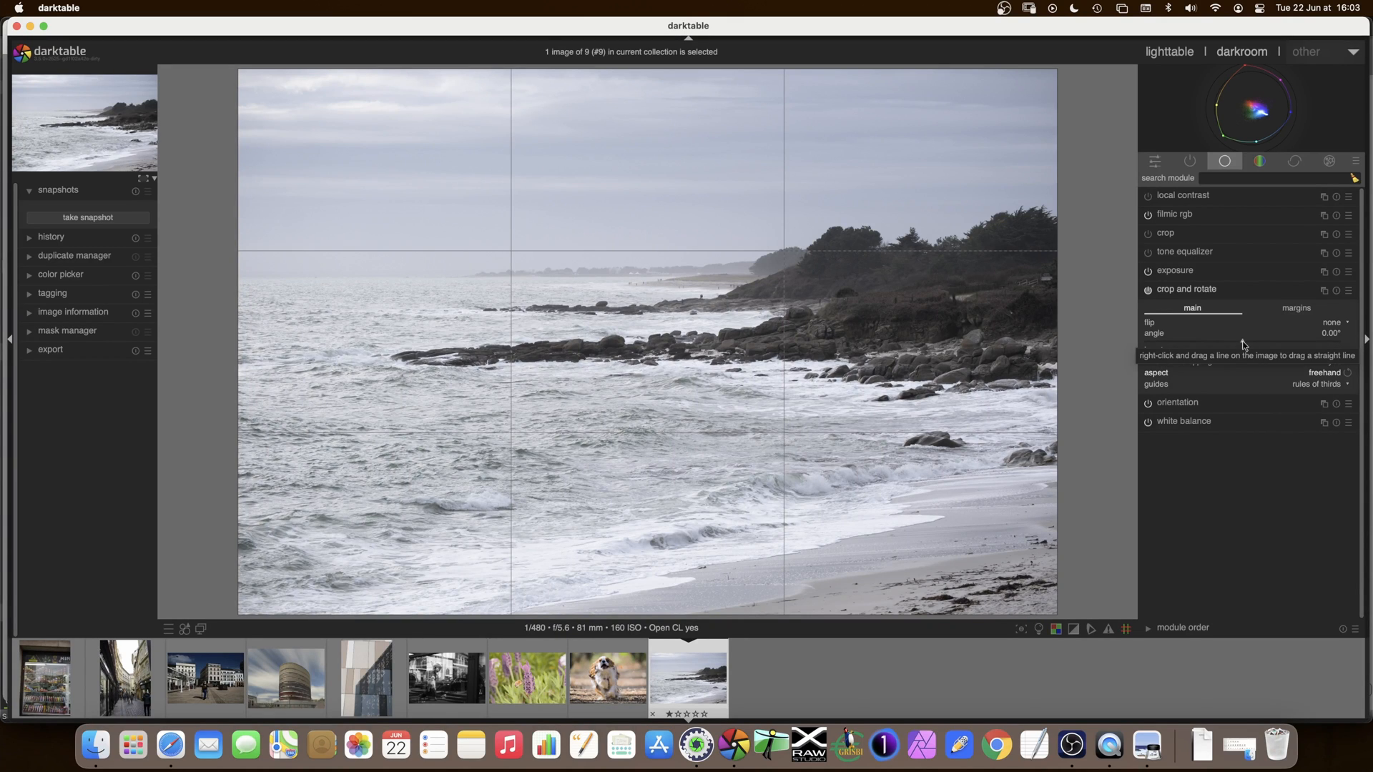
Try rotating the seascape to angles of -21.50° and -0.49°, resetting the angle after each attempt.
mouse_move(1243, 345)
left_mouse_down()
mouse_move(1254, 341)
mouse_move(1230, 344)
left_mouse_up()
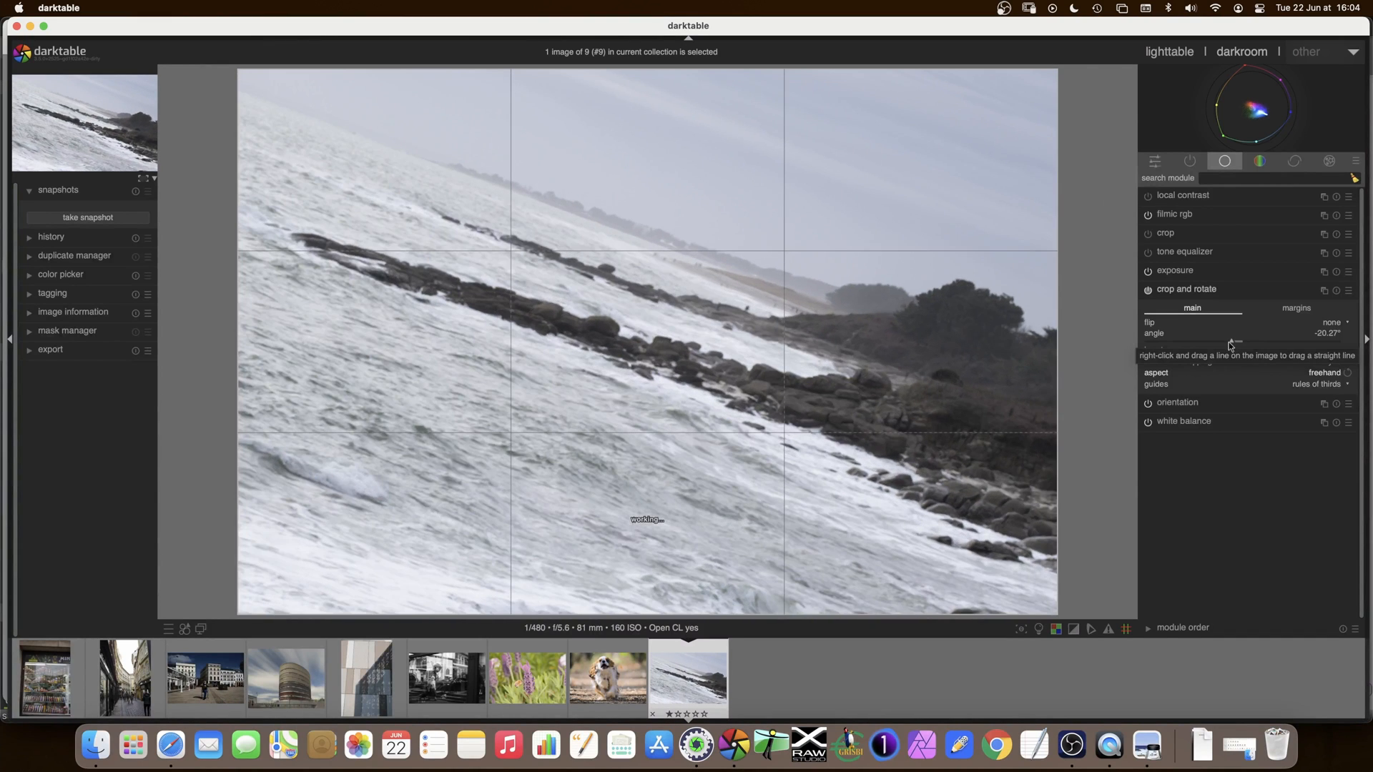
left_click(1231, 342)
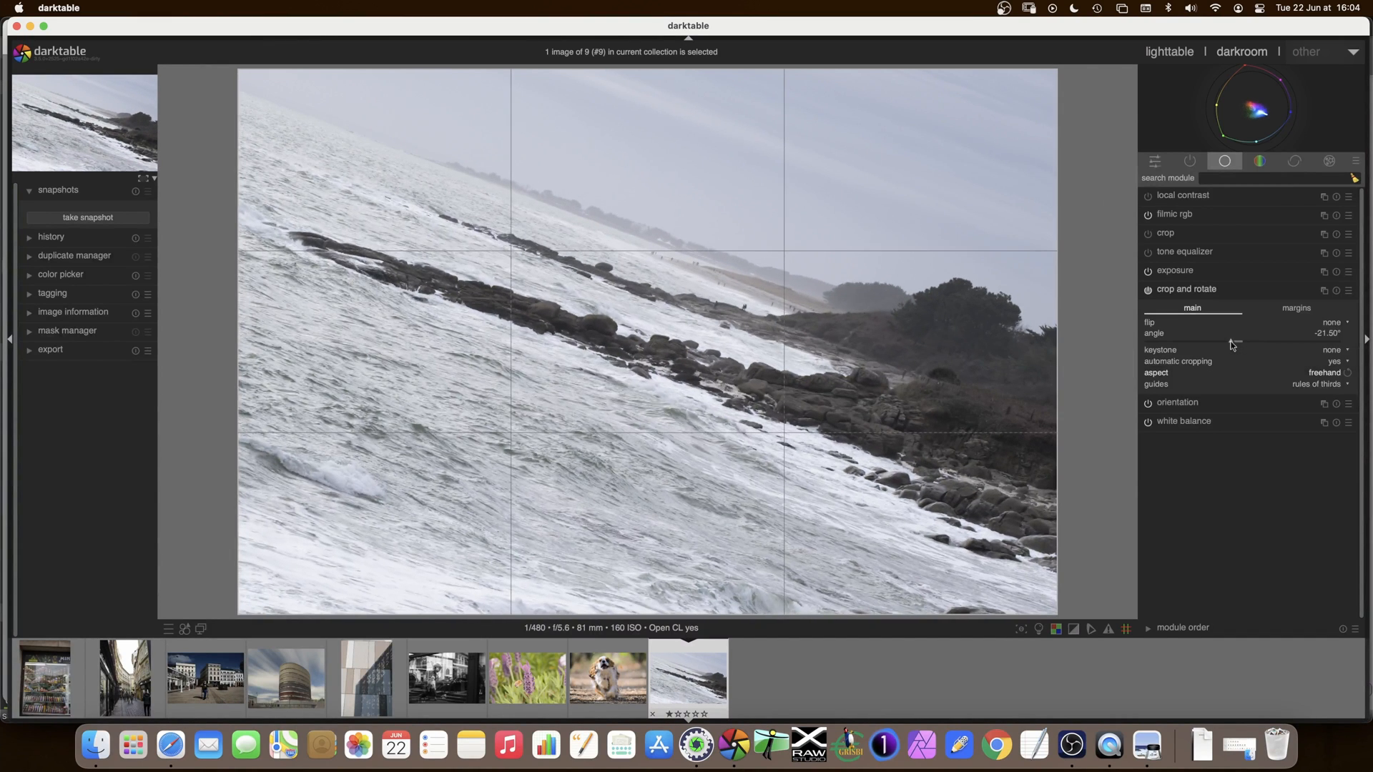
double_click(1231, 343)
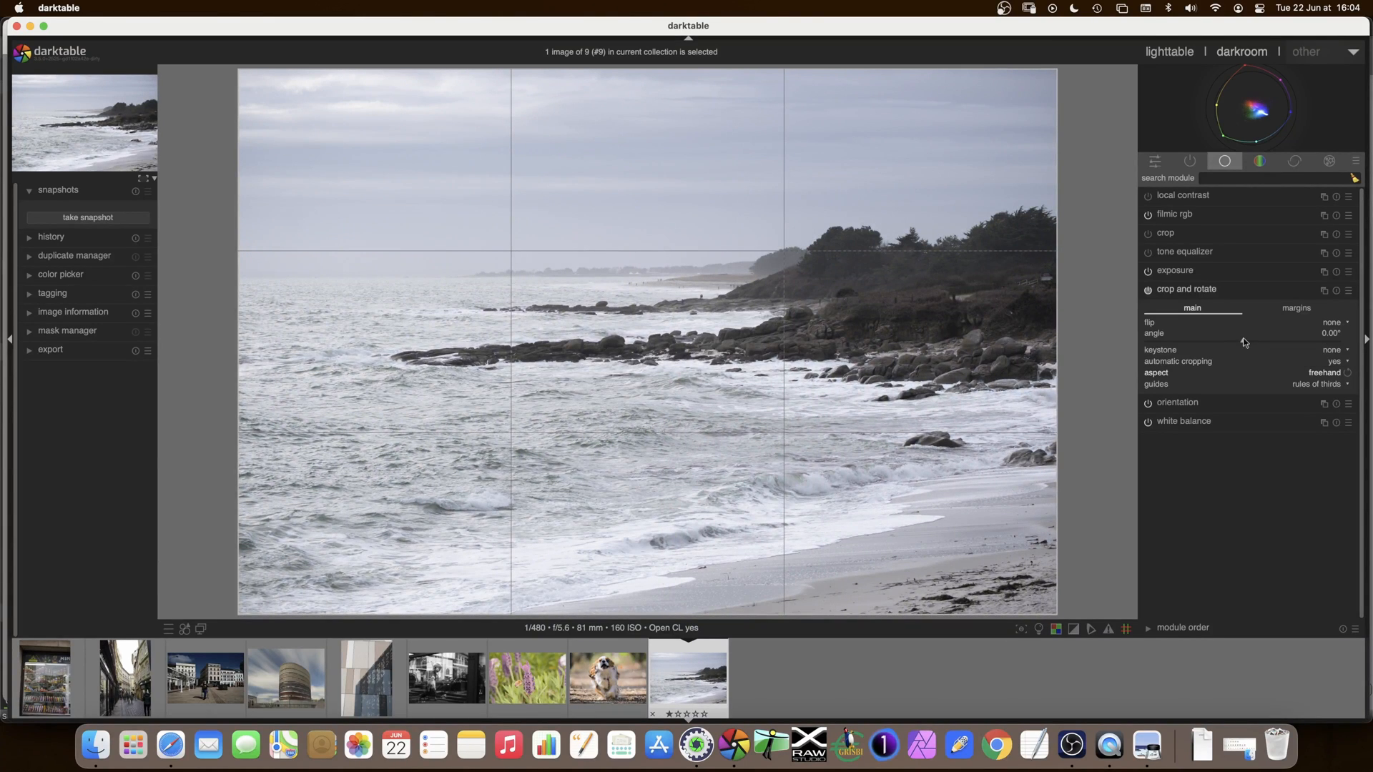
right_click(1242, 341)
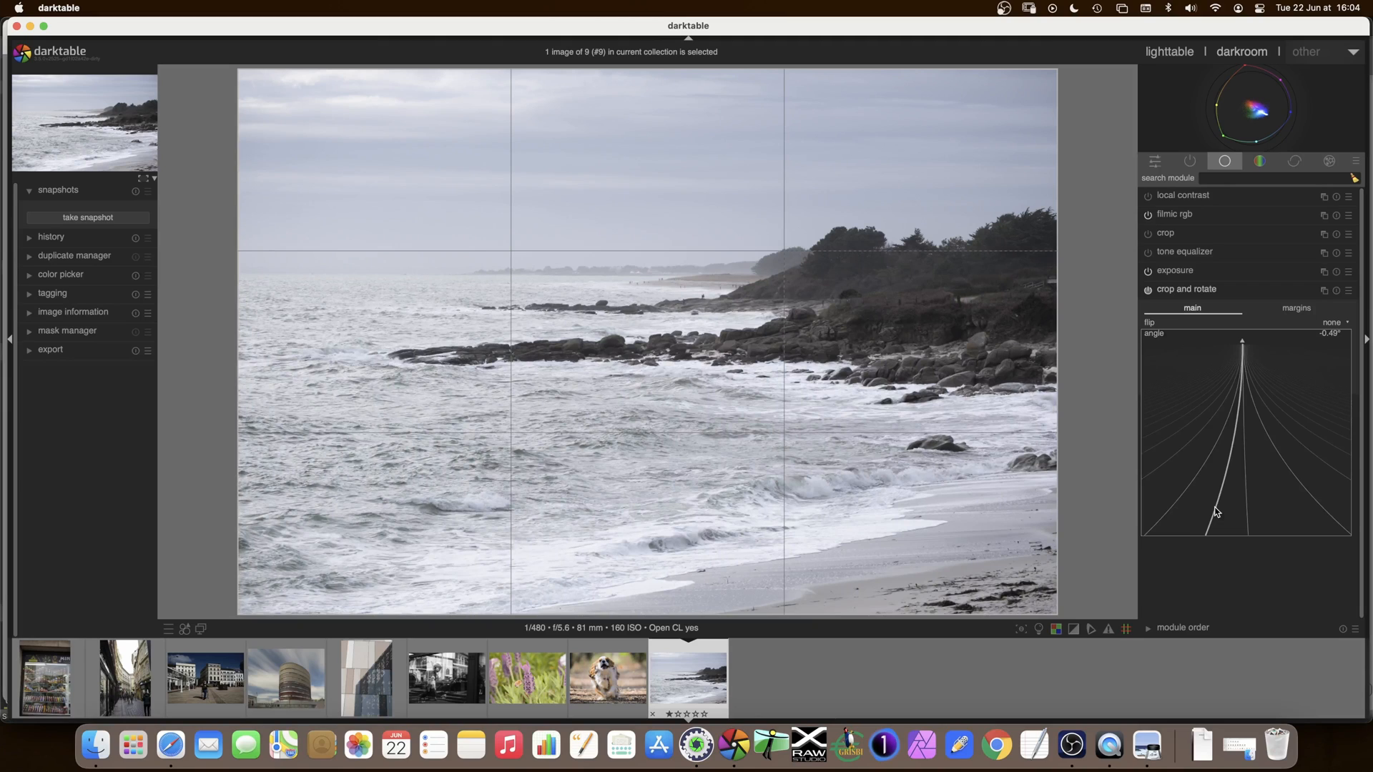
left_click(1217, 511)
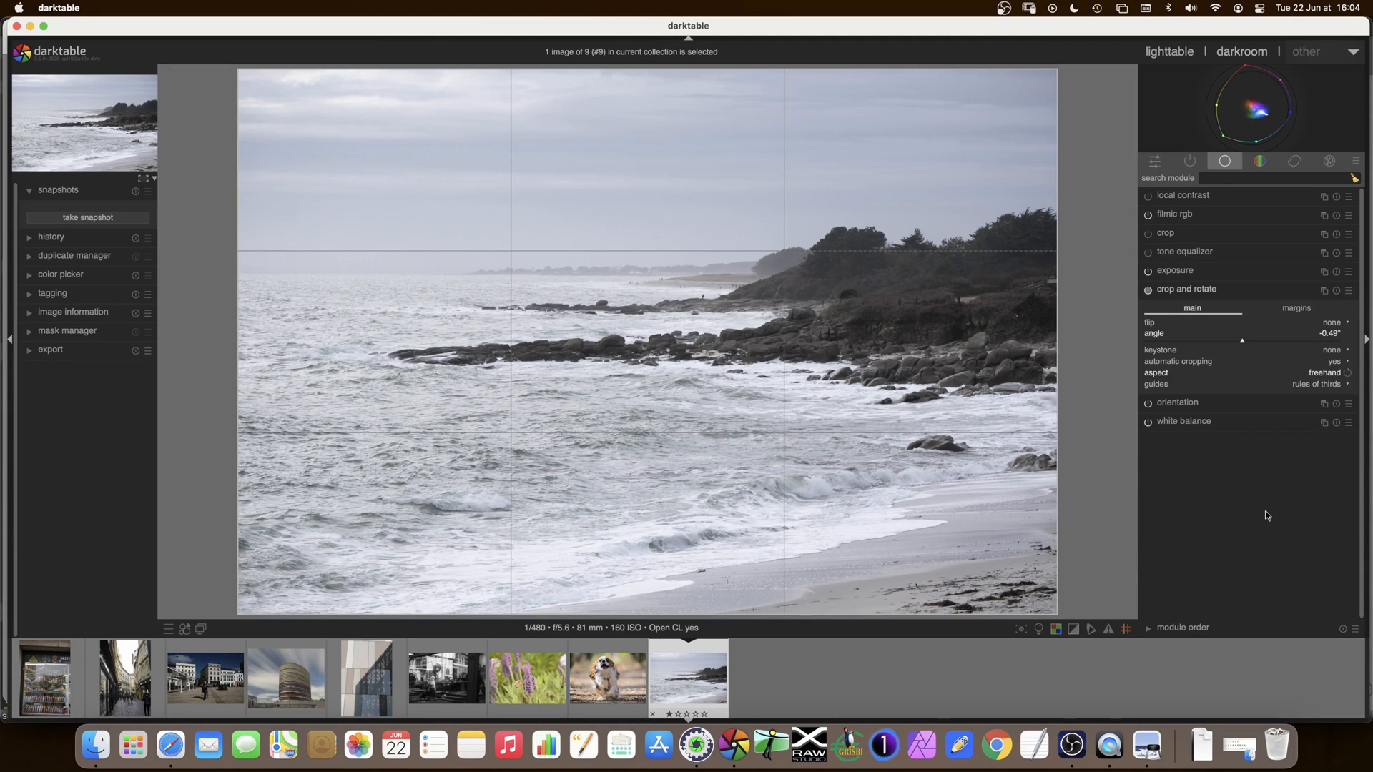
double_click(1244, 344)
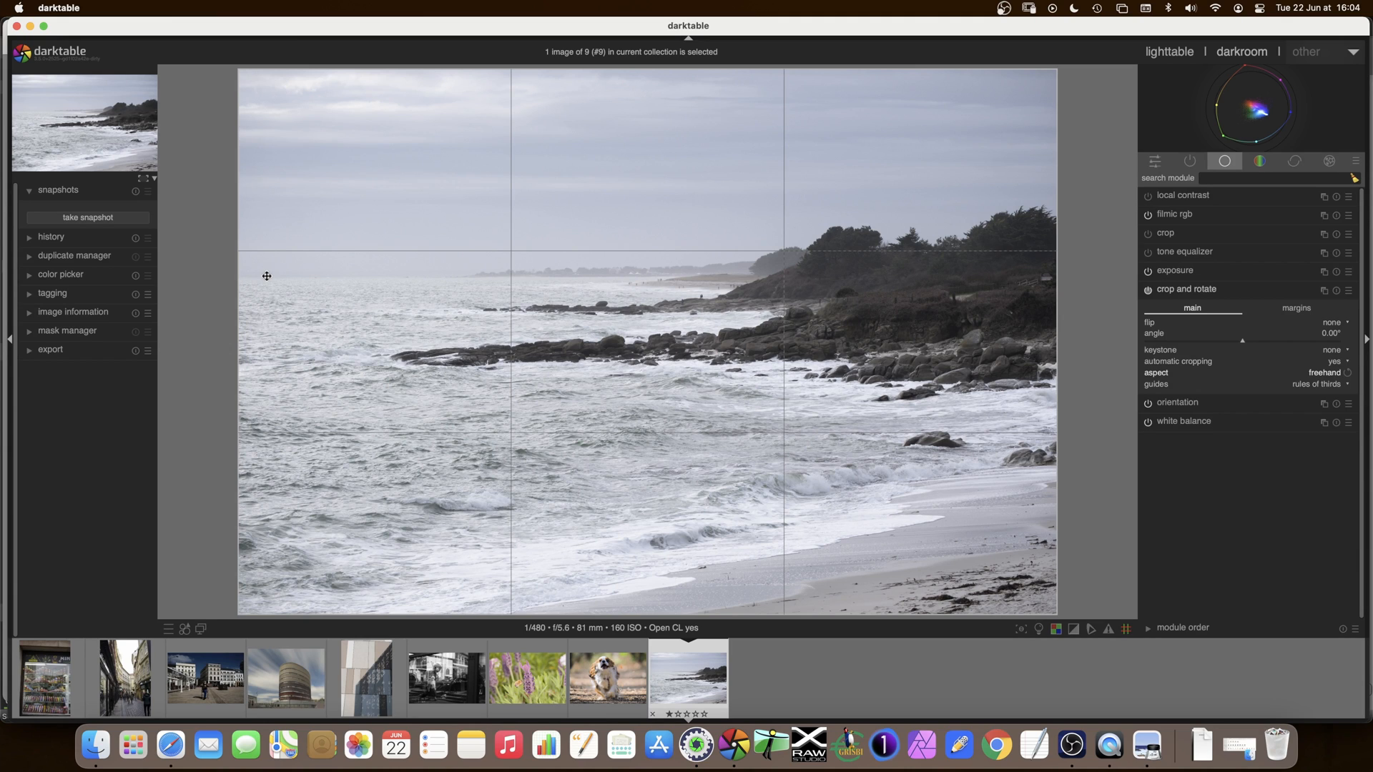
Straighten the seascape by -0.17° with a reference line drawn along the sea horizon, and close the crop and rotate module.
left_click_drag(266, 276, 620, 275)
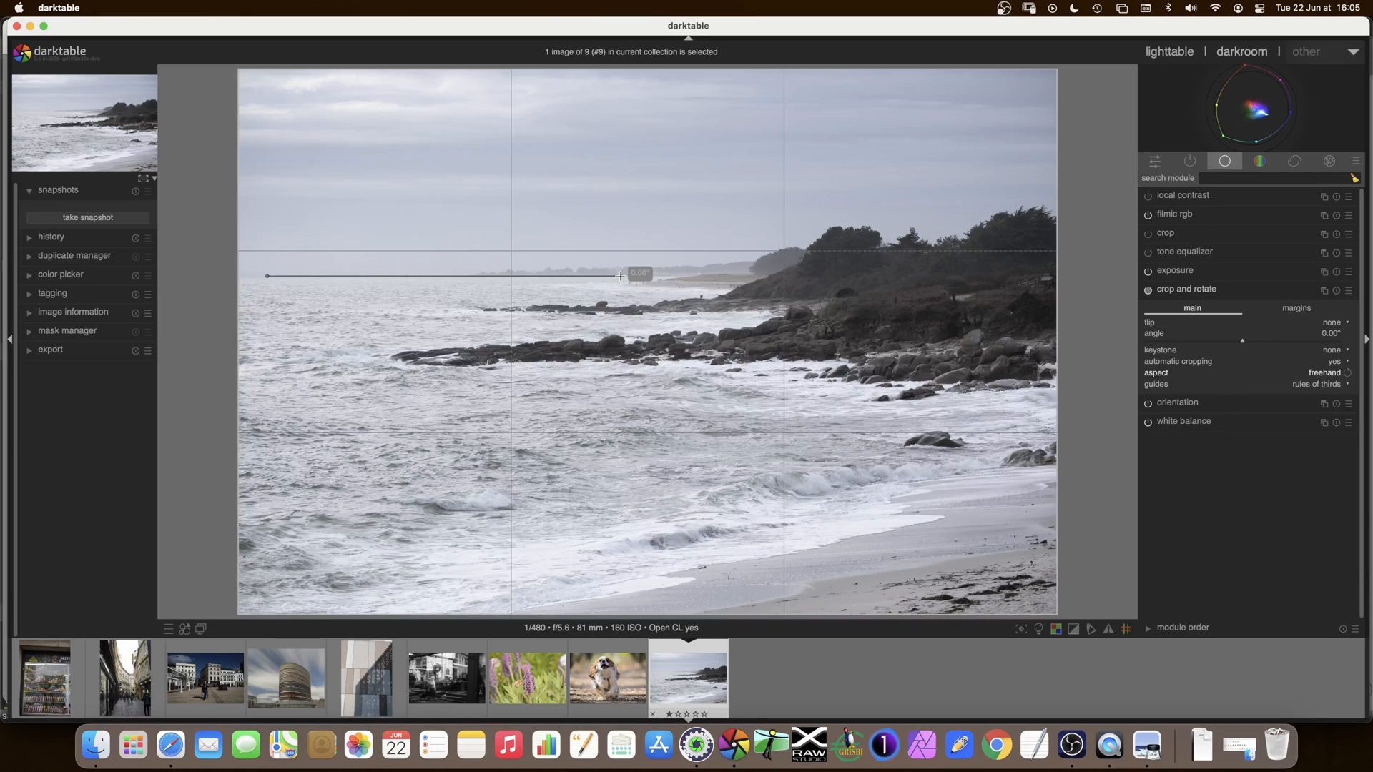
left_click_drag(620, 276, 493, 275)
left_click_drag(493, 276, 492, 276)
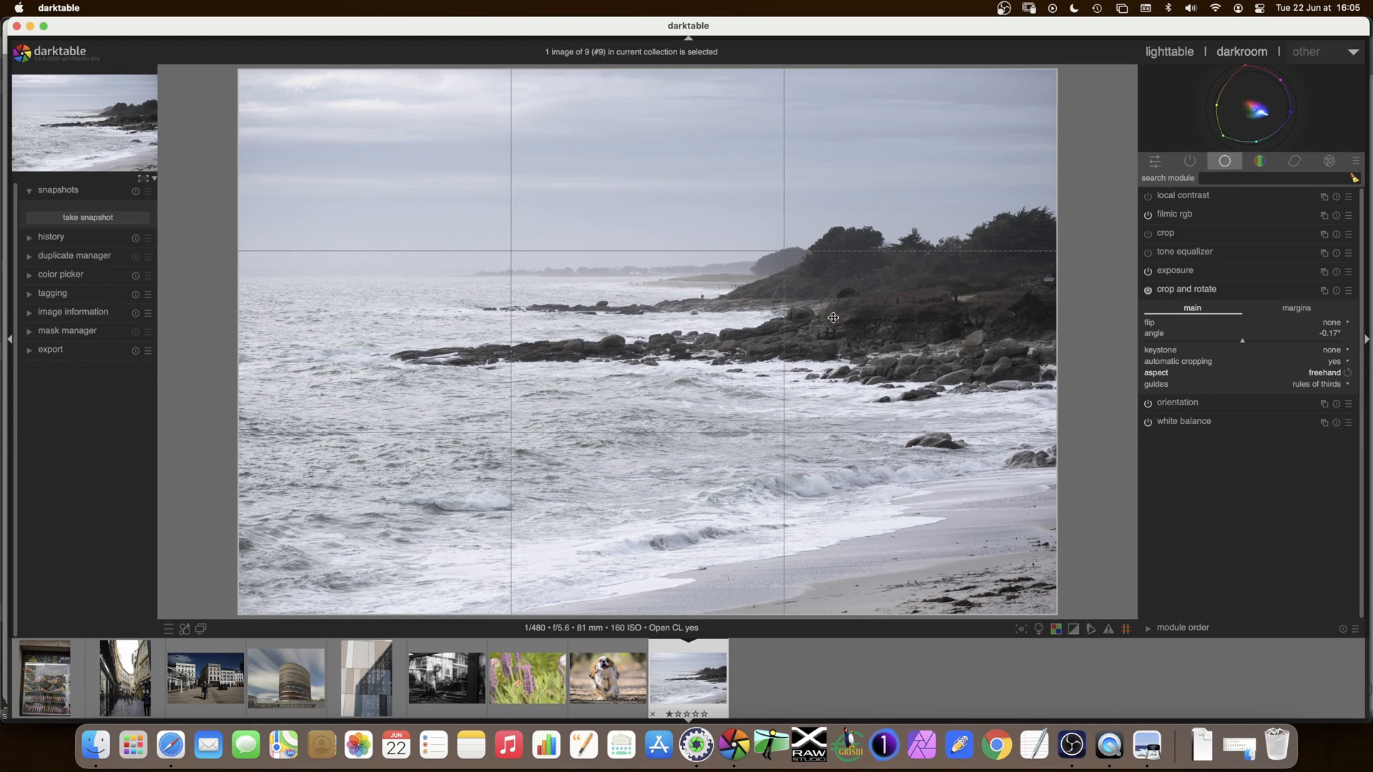
left_click(1191, 289)
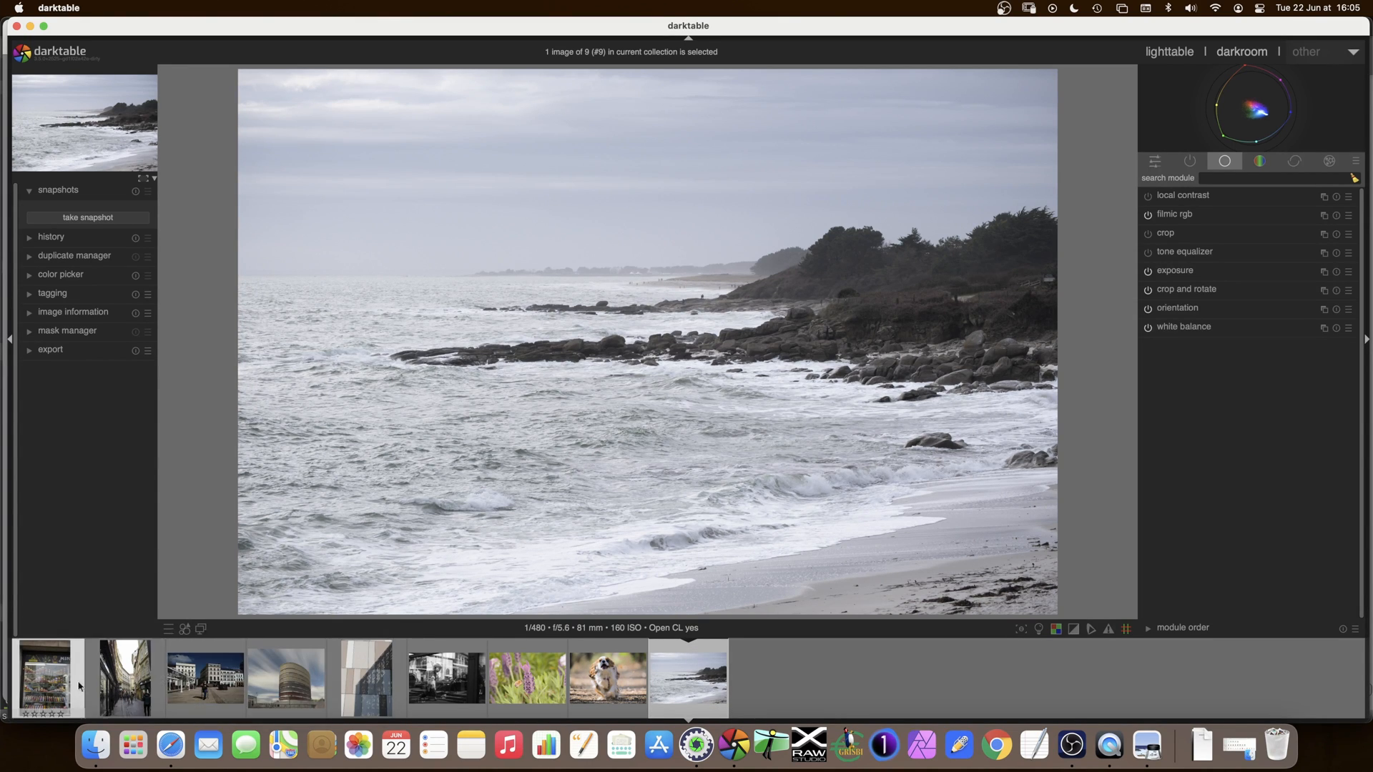
Switch to the round tower building photo, open perspective correction among its active modules, and reset that module's parameters.
left_click(267, 685)
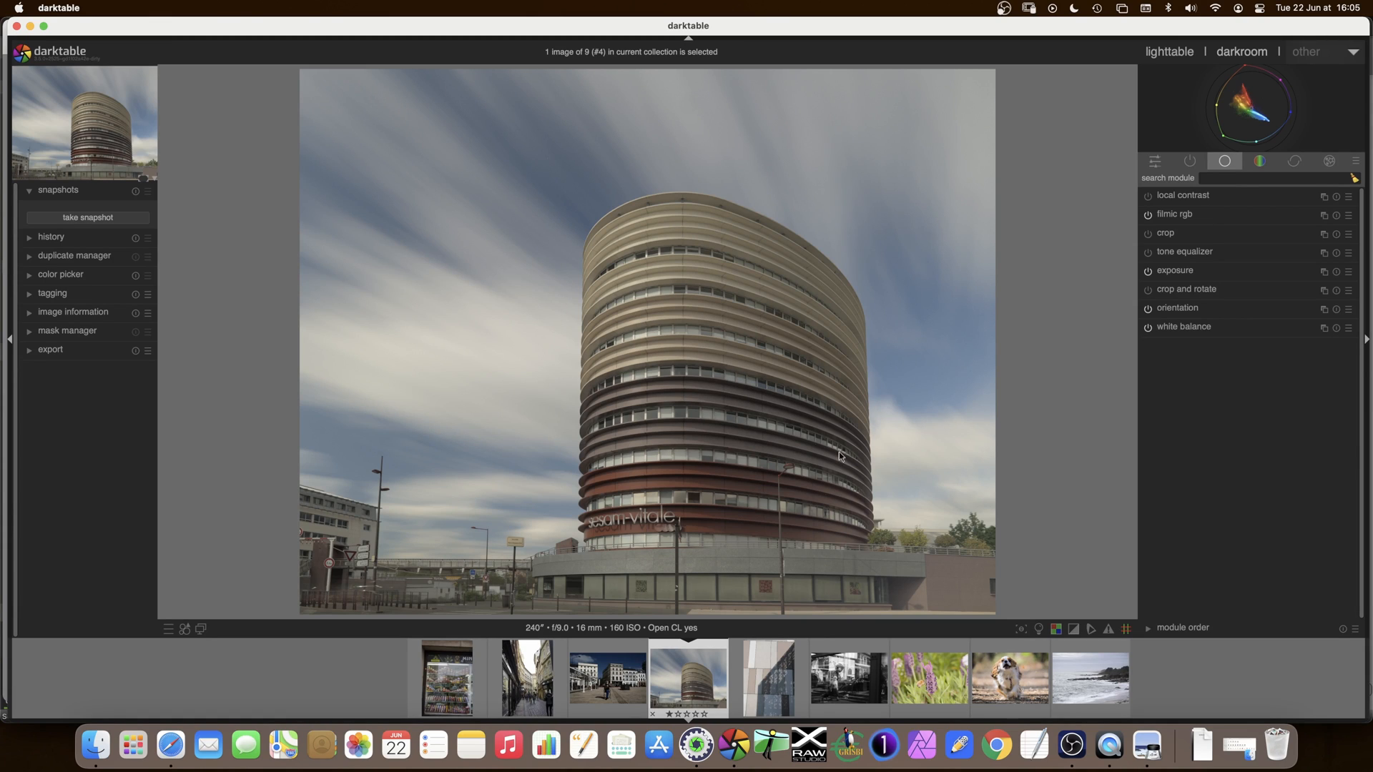
left_click(1187, 162)
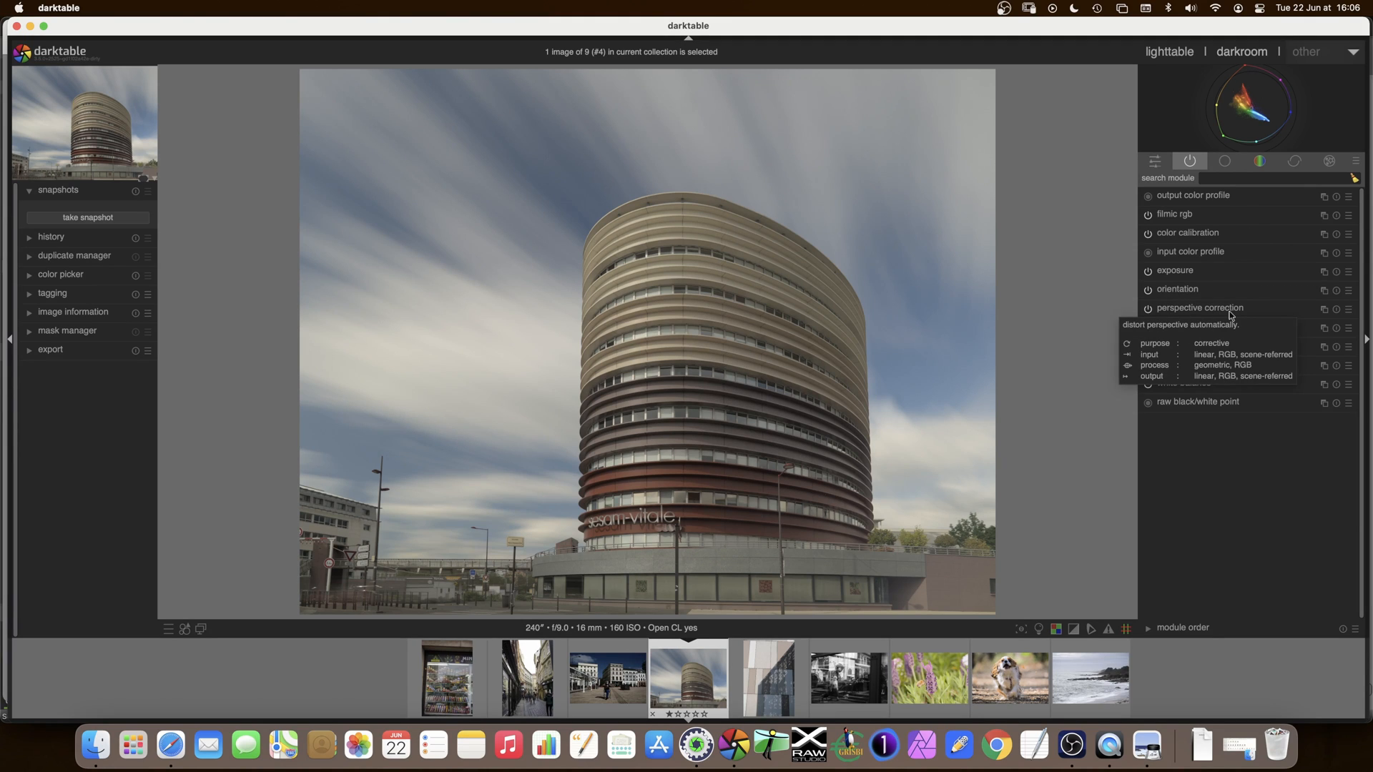
left_click(1336, 312)
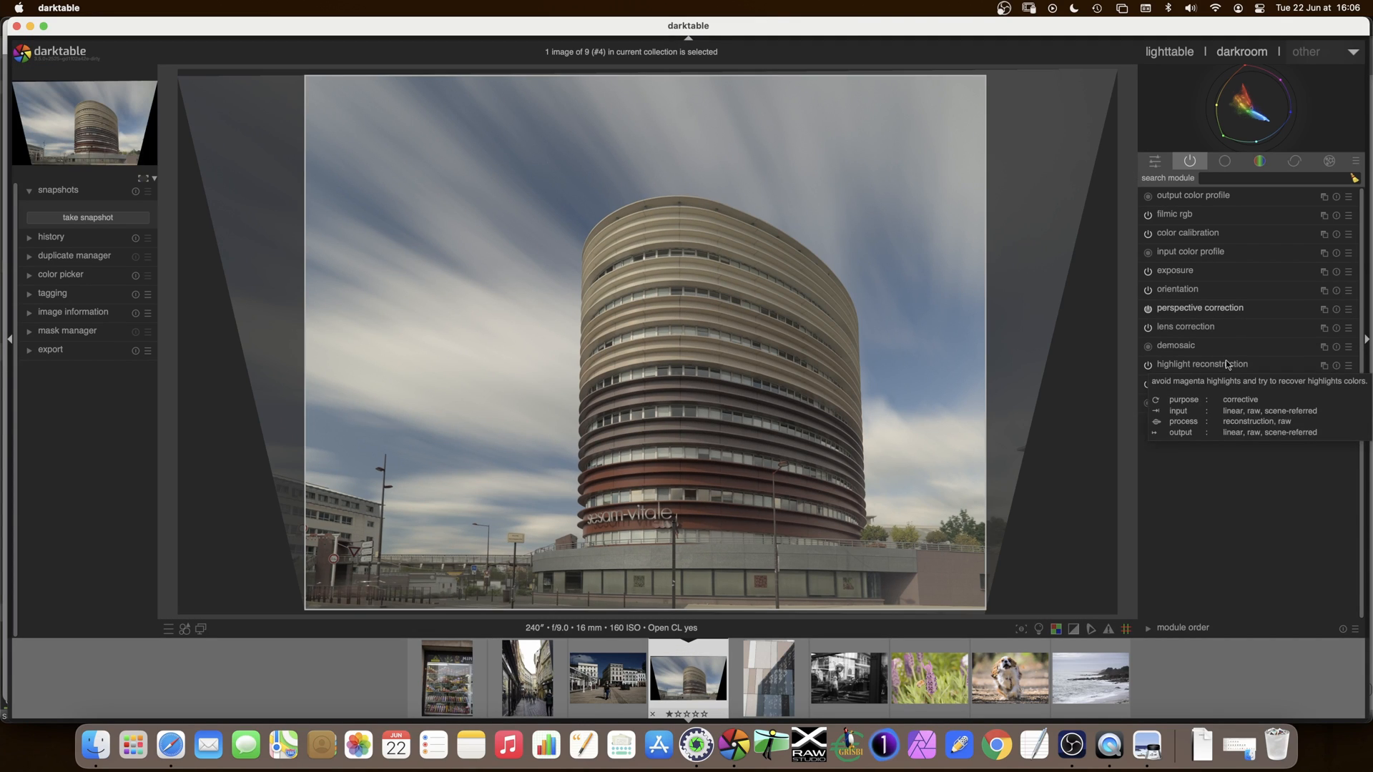
left_click(1198, 310)
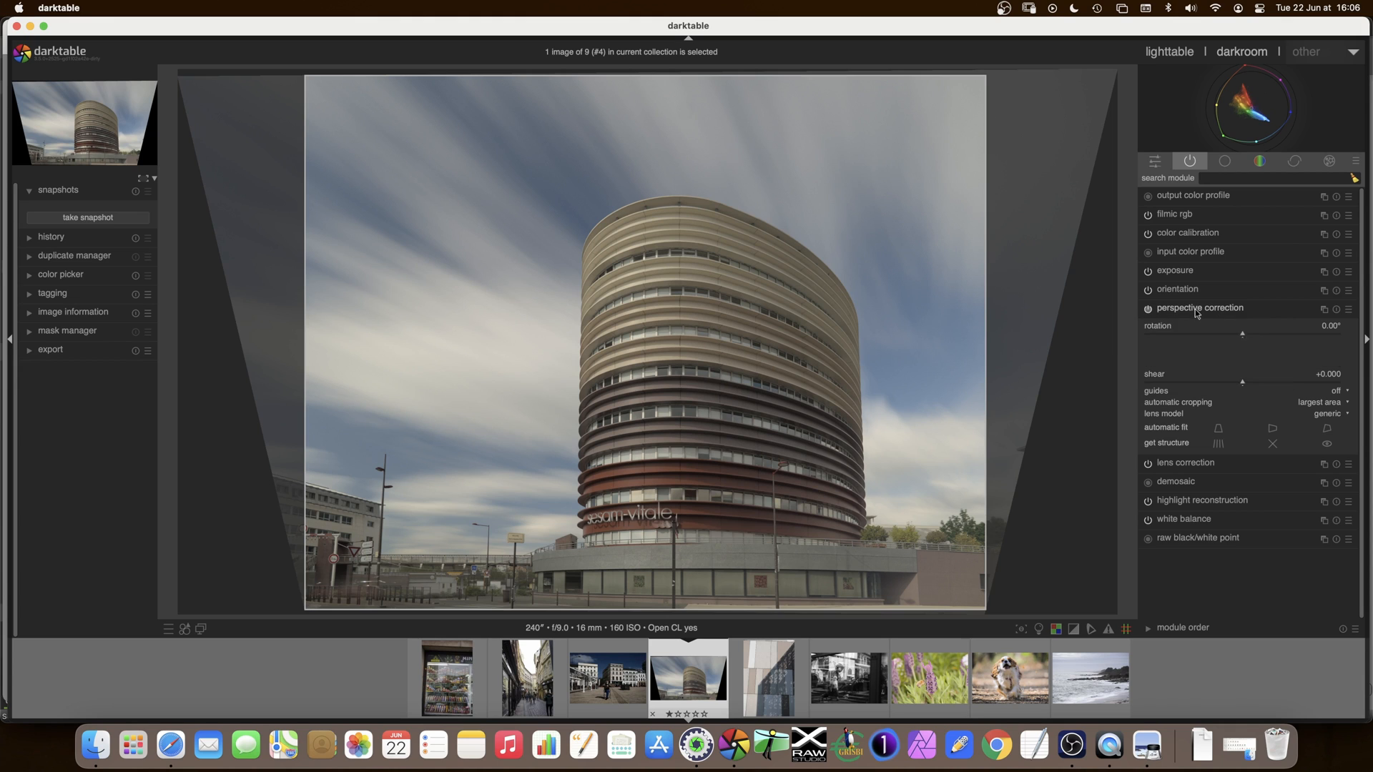
left_click(1337, 311)
left_click(1337, 310)
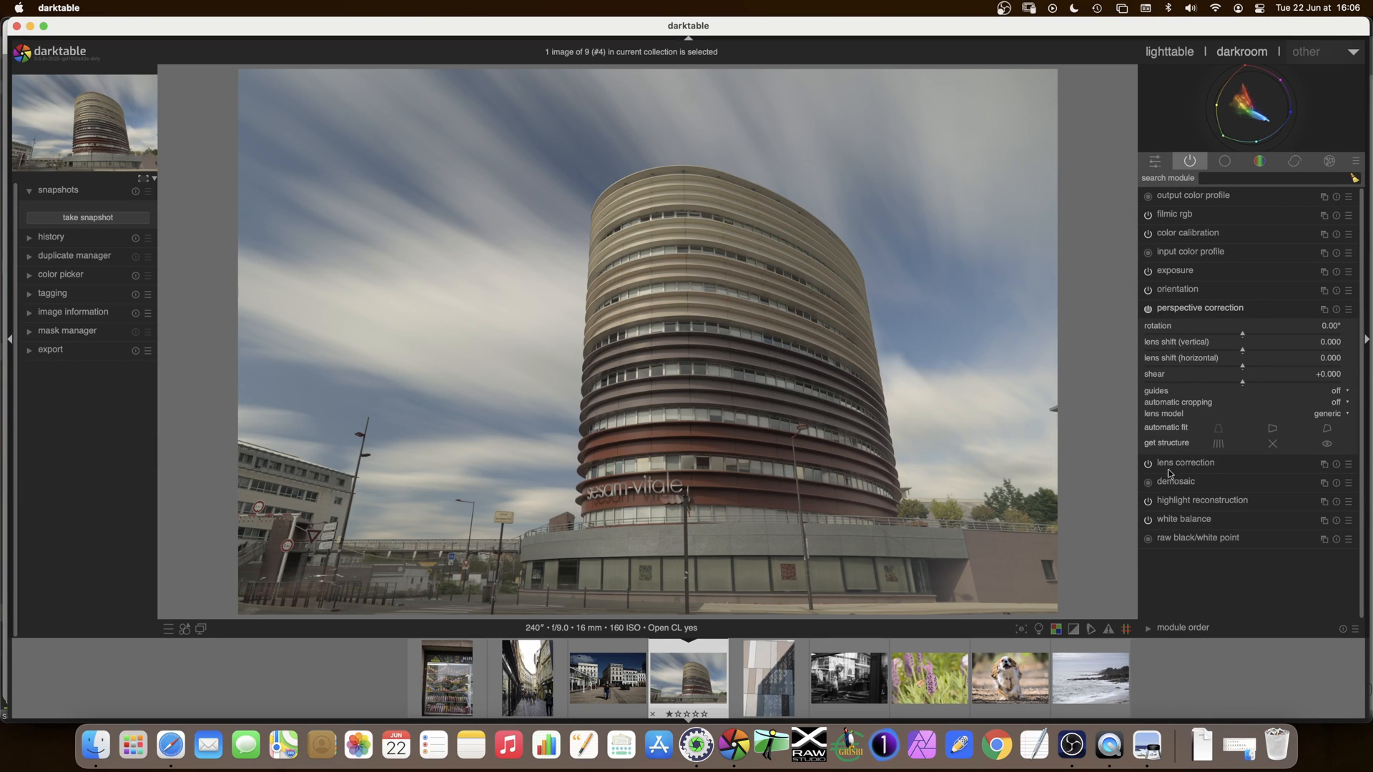
Compare the building photo with lens correction switched off and back on.
left_click(1147, 465)
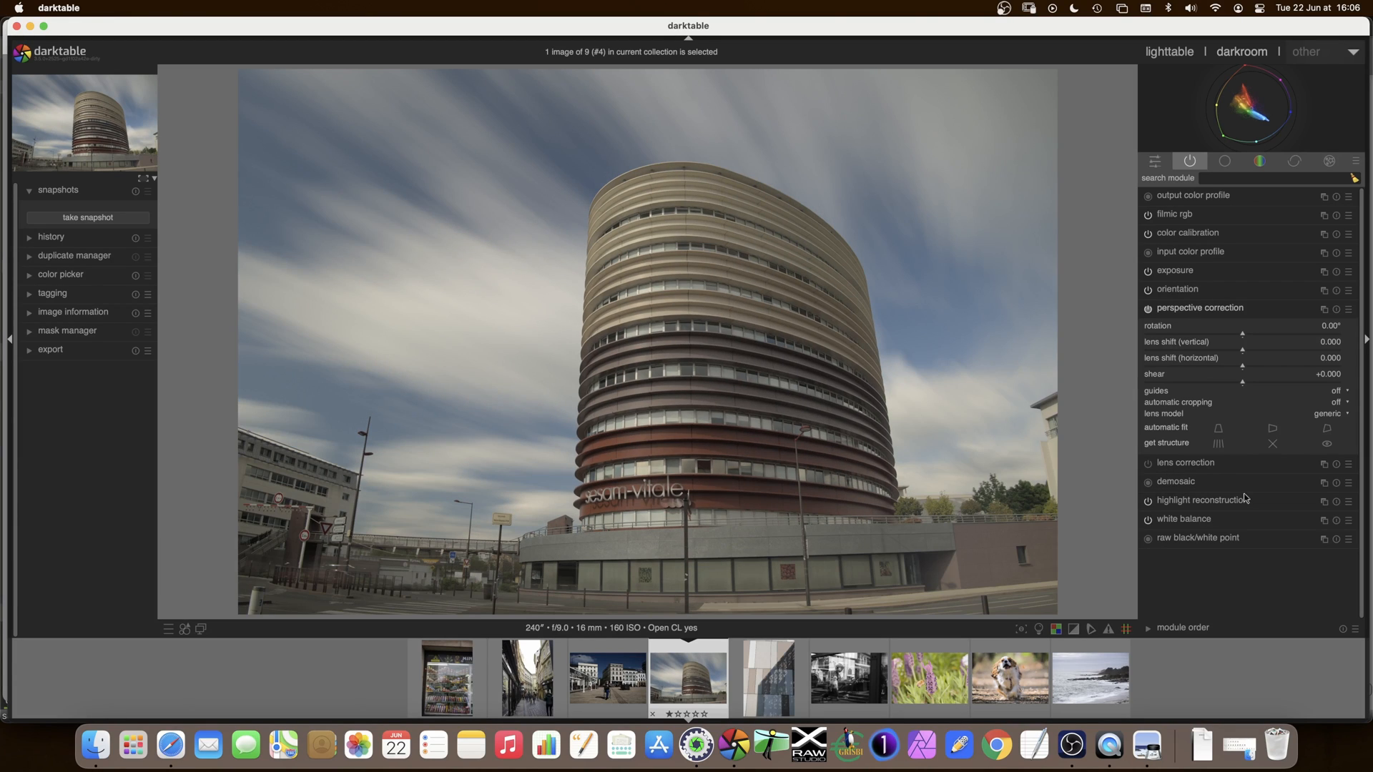
left_click(1148, 464)
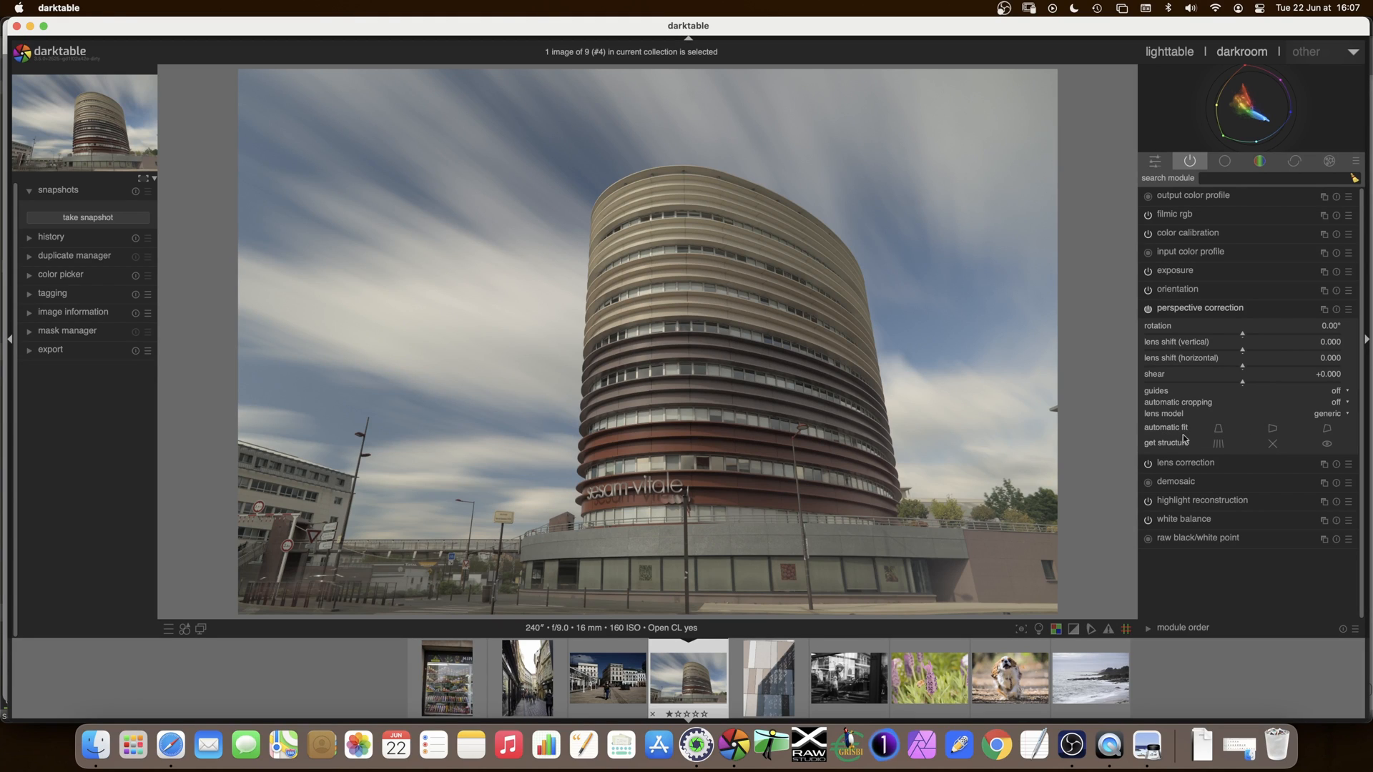
Analyse the line structure of the building photo, trying edge and detail enhancement, and finish with the plain analysis without enhancement.
left_click(1219, 447)
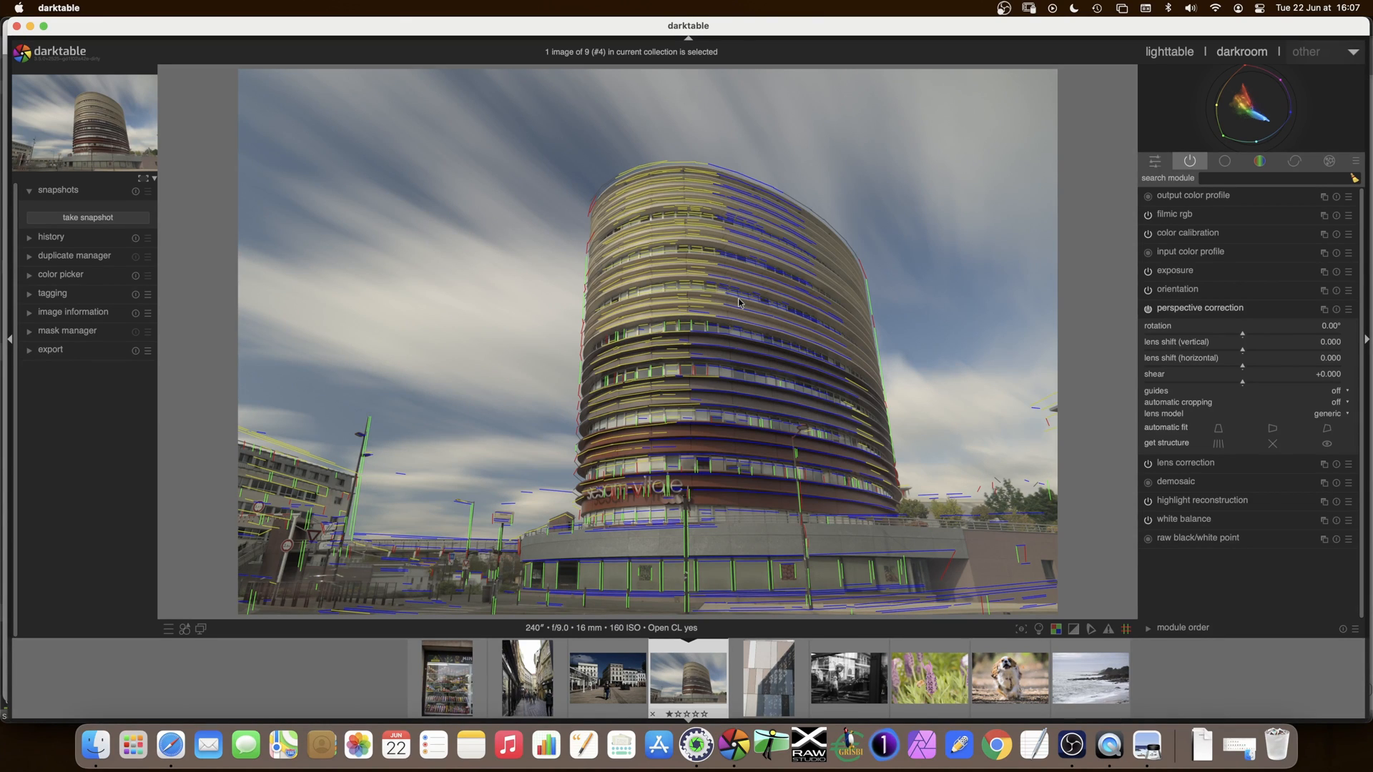
left_click(1232, 449)
left_click(1219, 447, "ctrl")
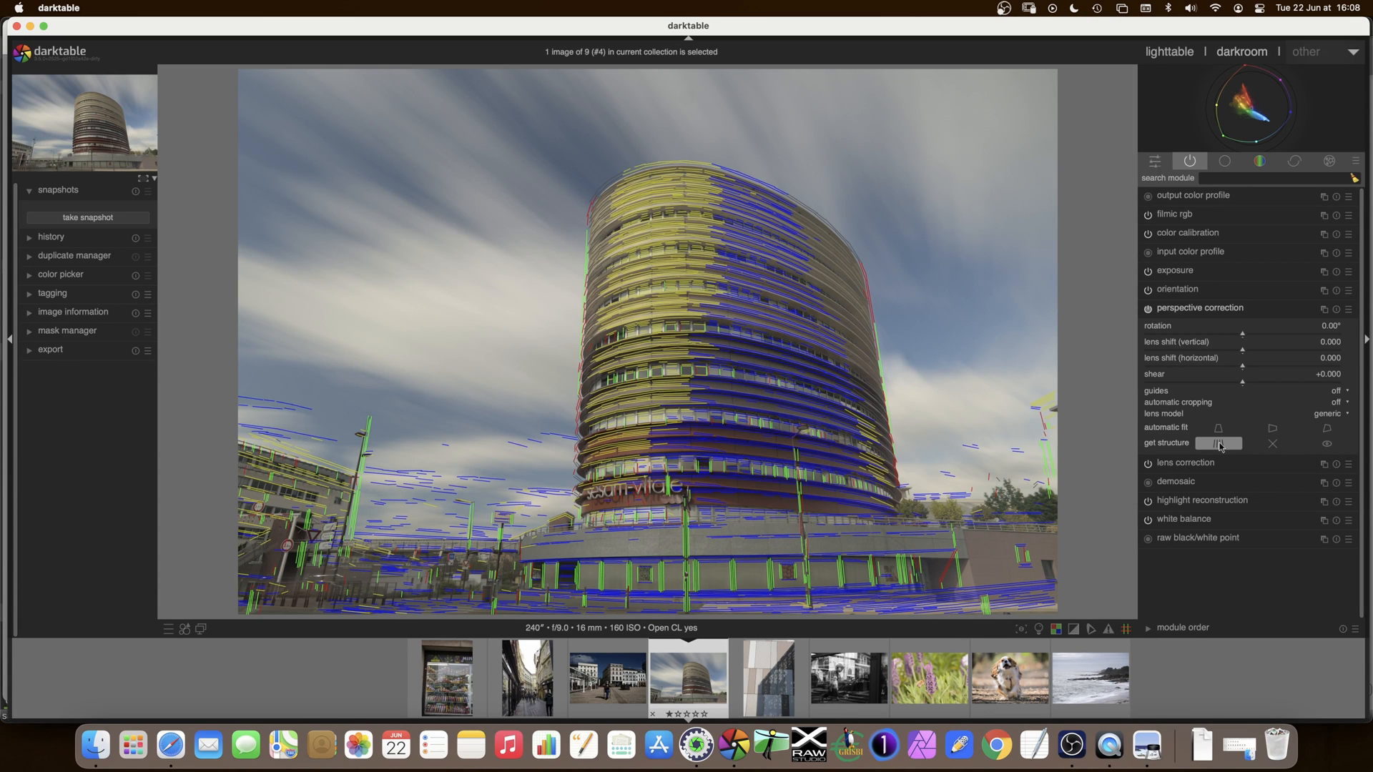
left_click(1219, 447, "shift")
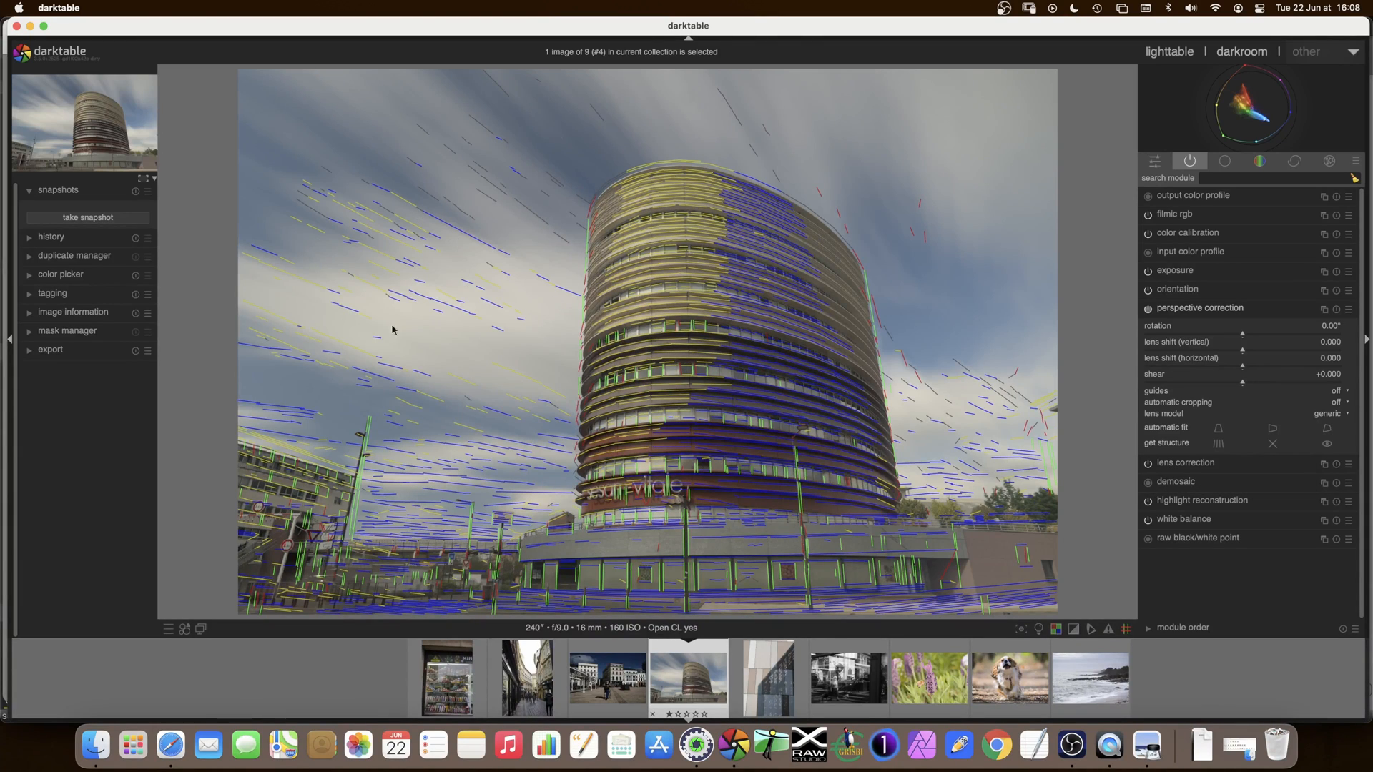
left_click(1220, 445)
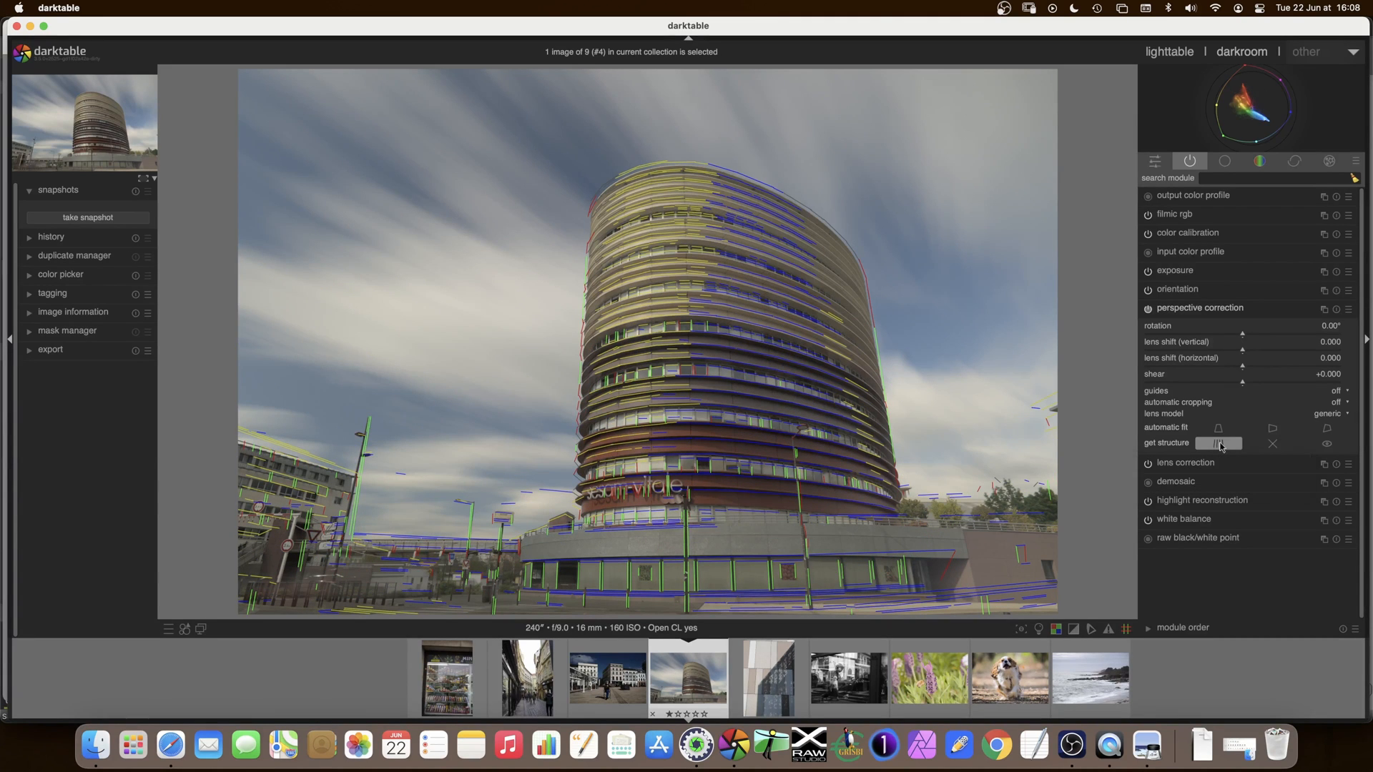
left_click(1219, 444, "shift")
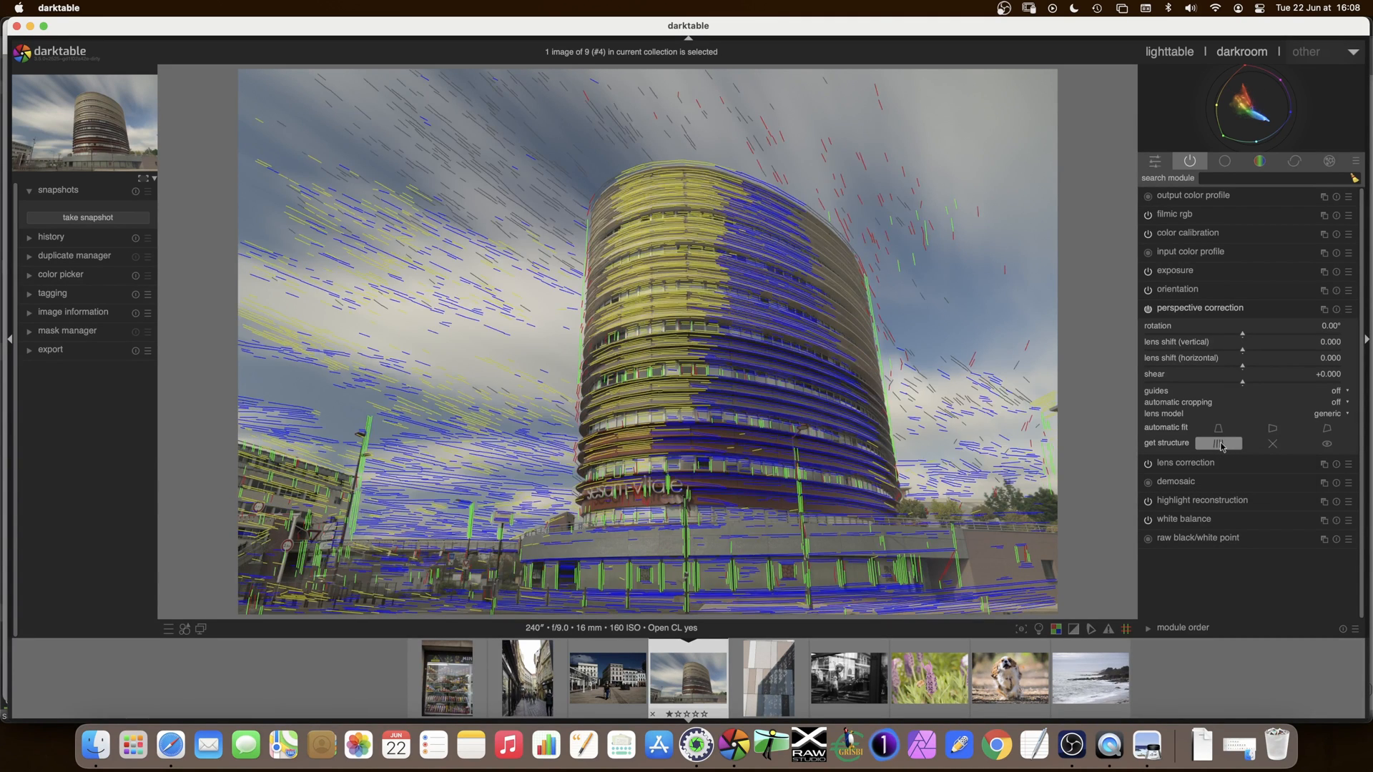
left_click(1221, 444)
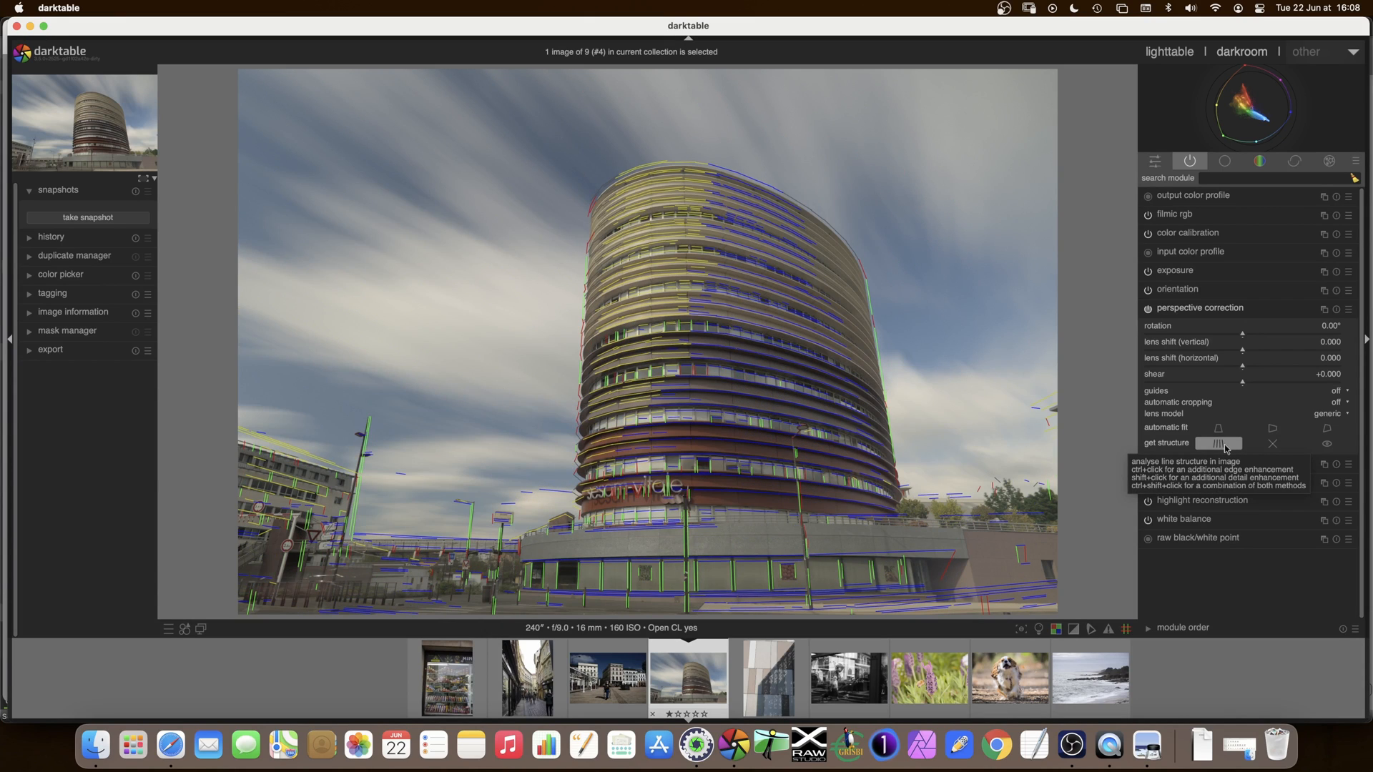
left_click(1225, 449)
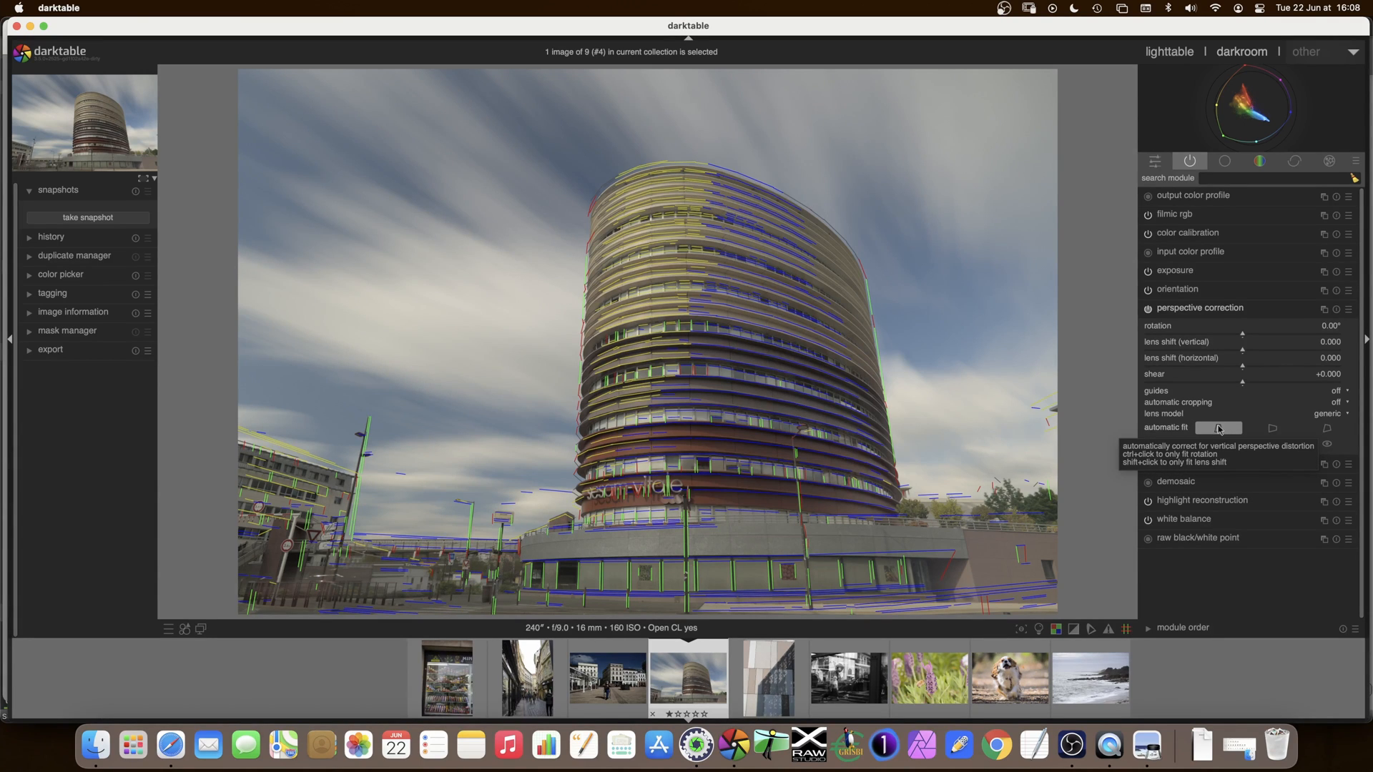
Automatically correct the building's vertical perspective distortion and take a snapshot of the corrected photo.
left_click(1219, 428)
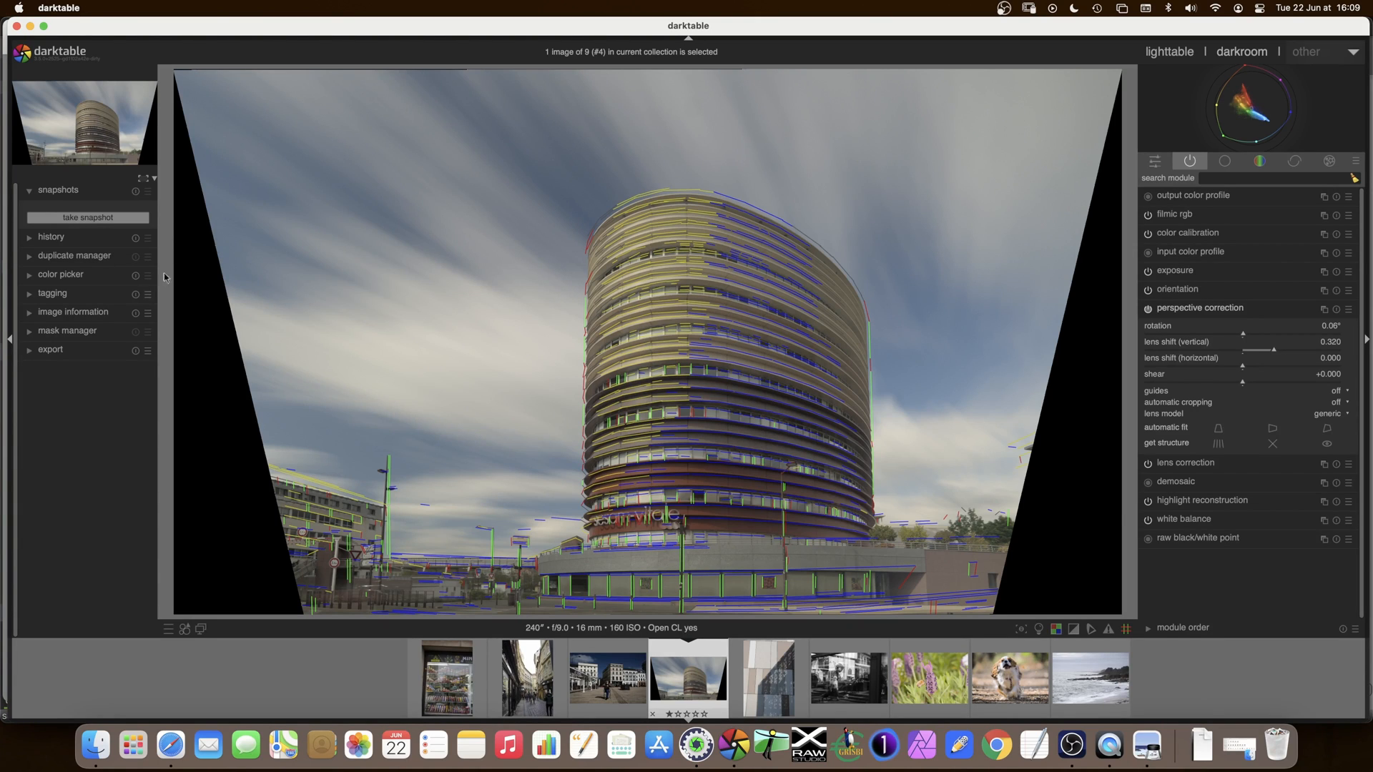
left_click(115, 217)
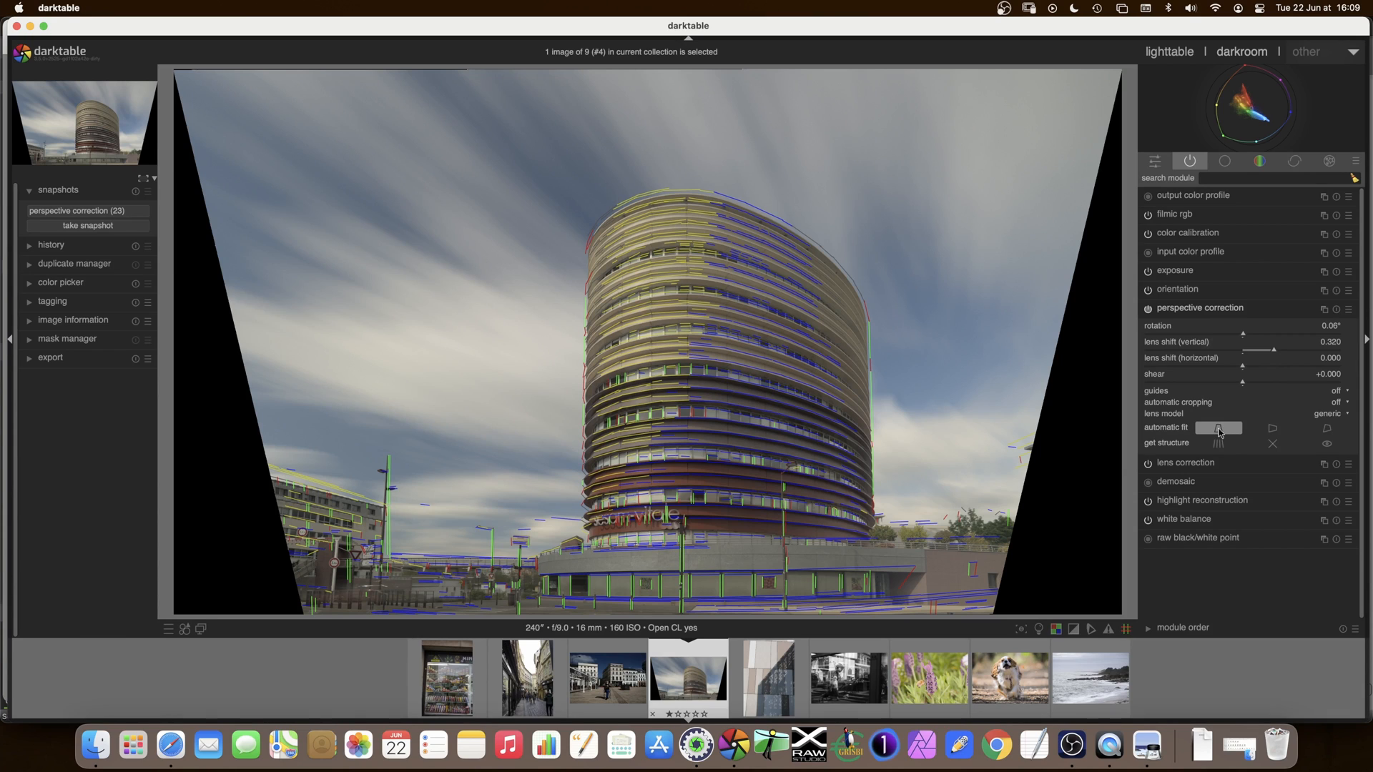
Reset perspective correction and compare the photo with the perspective correction snapshot, moving the split line left of the tower.
left_click(1335, 309)
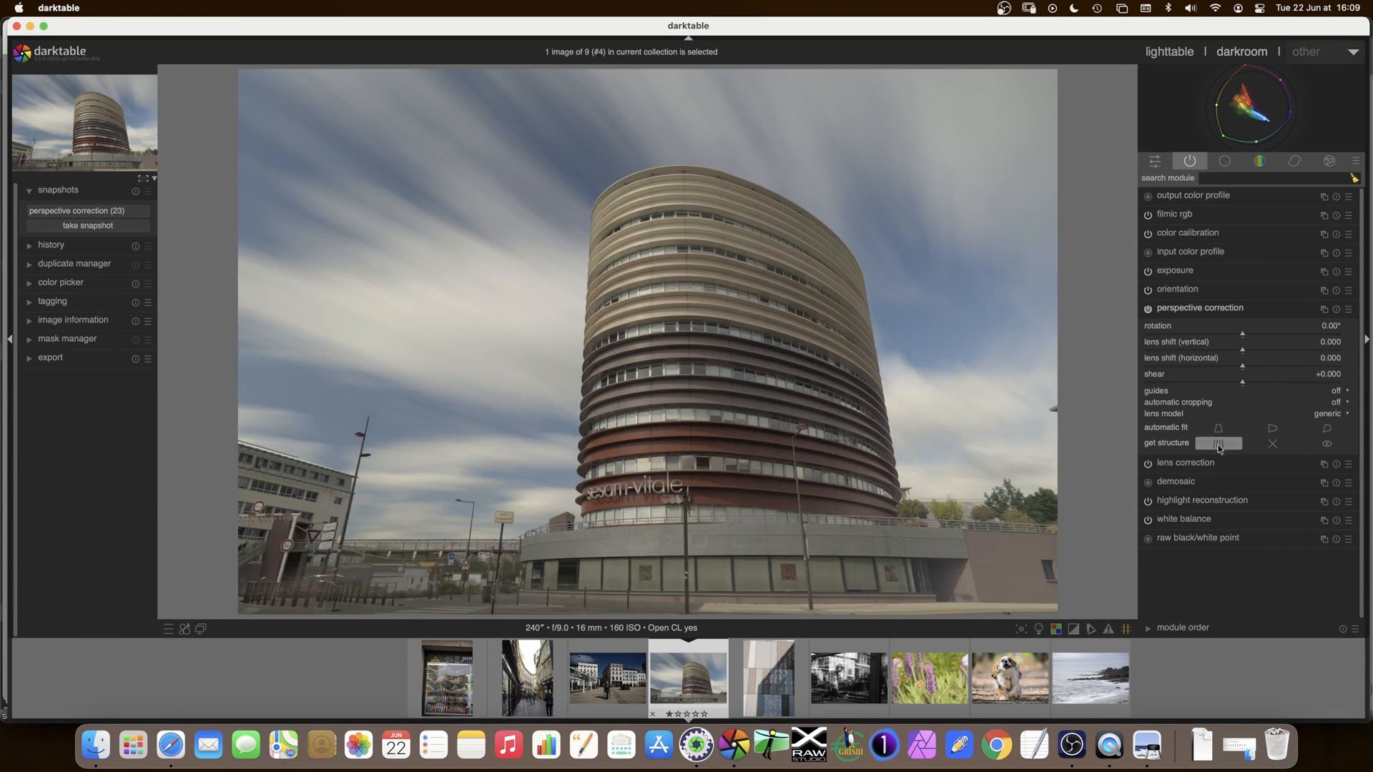
left_click(61, 213)
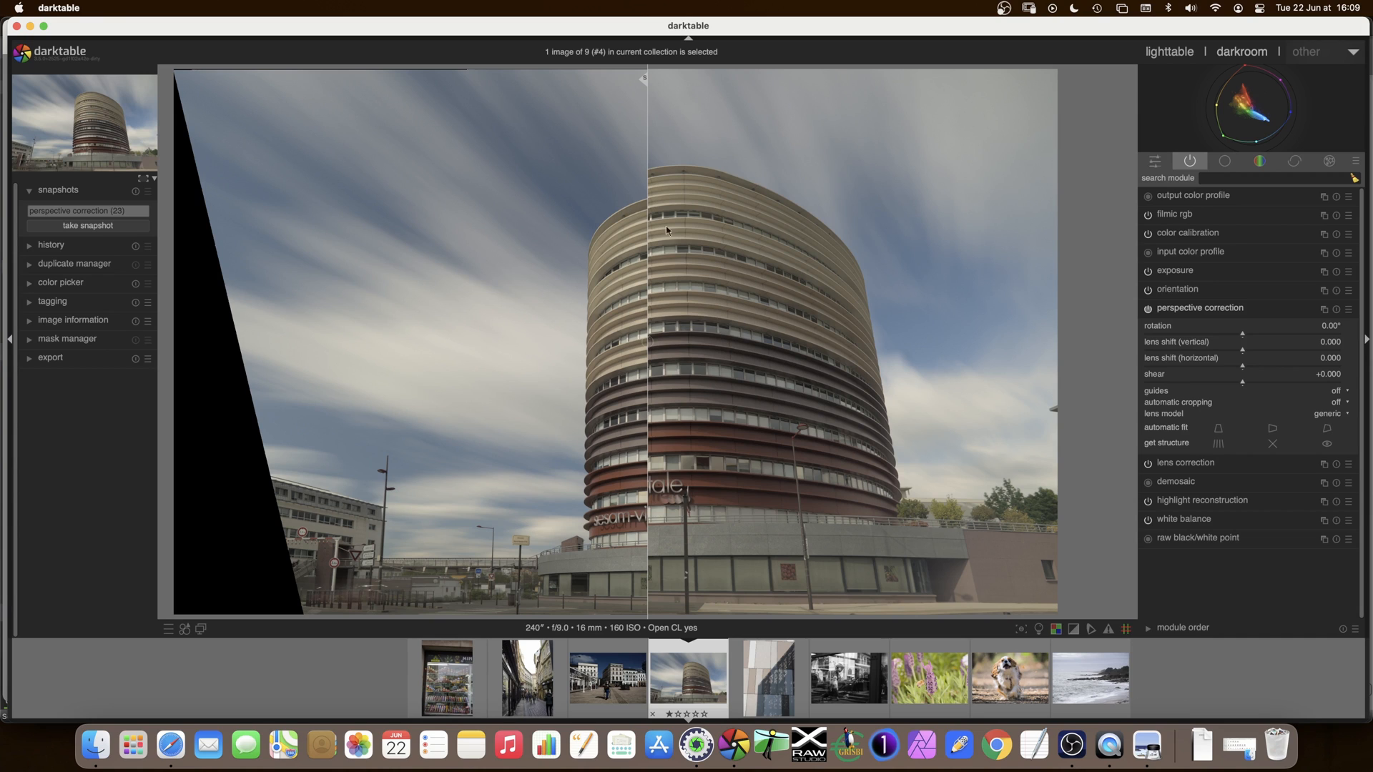
left_click_drag(648, 264, 486, 302)
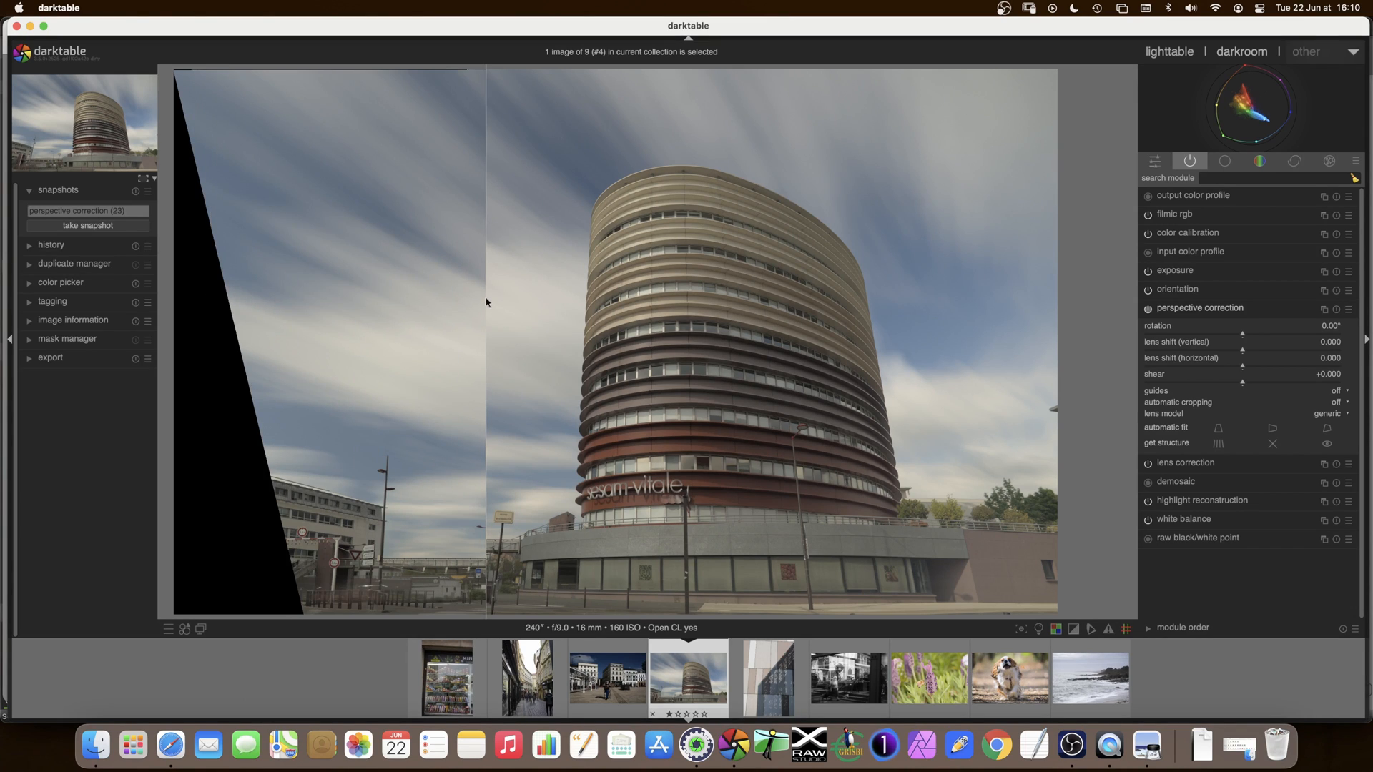
Move the snapshot split line across the whole tower to finish the comparison and hide the snapshot.
left_click_drag(499, 301, 1102, 294)
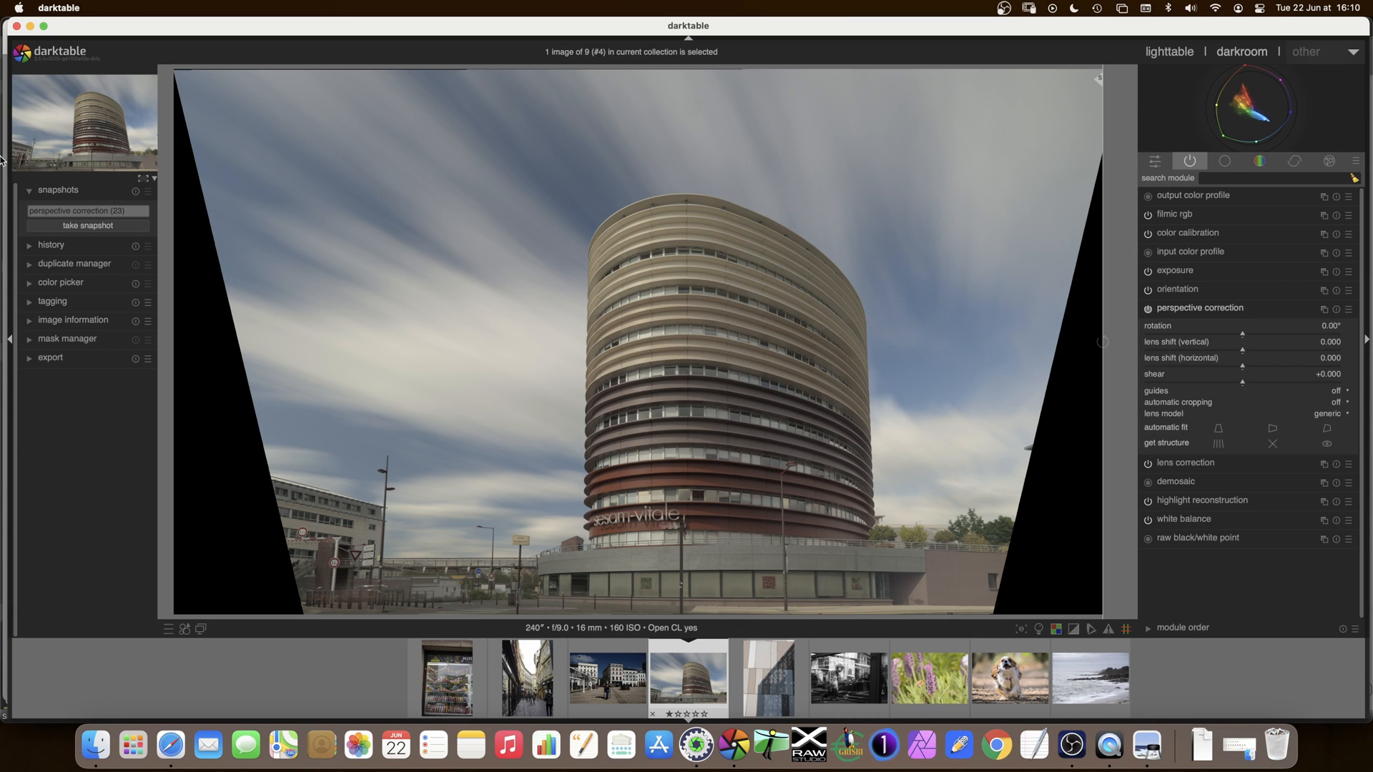
left_click(106, 208)
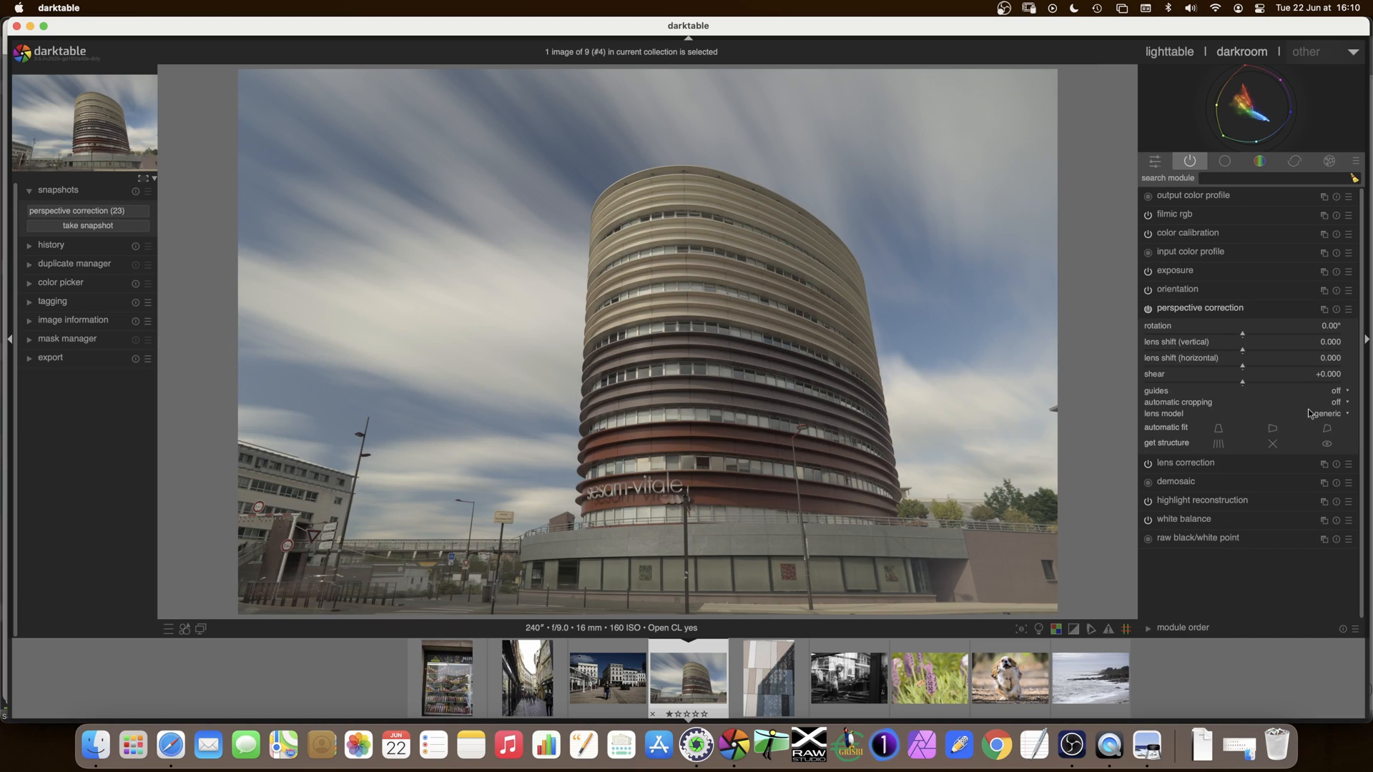
Try the automatic horizontal perspective correction on the building photo, check it without structure lines, and reset the perspective correction.
left_click(1272, 429)
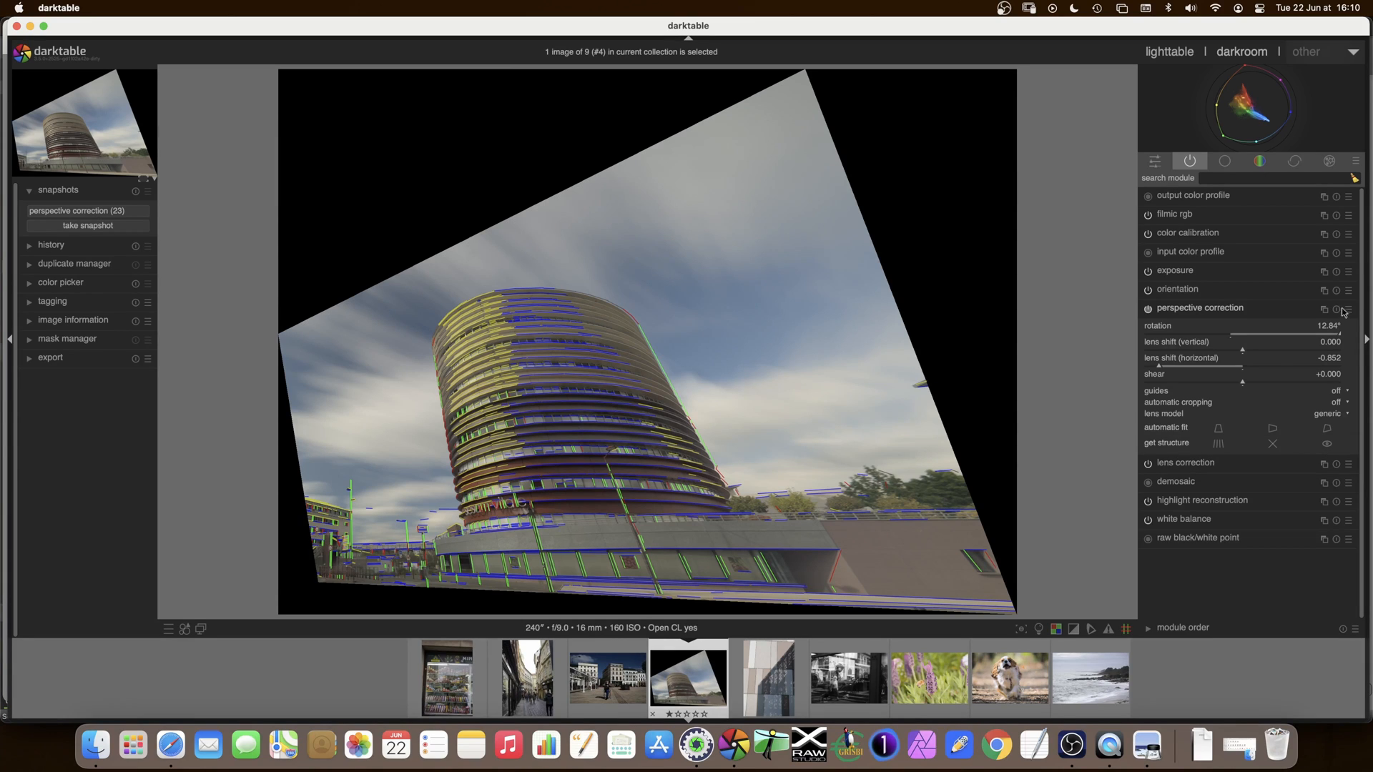
left_click(1316, 309)
left_click(1239, 313)
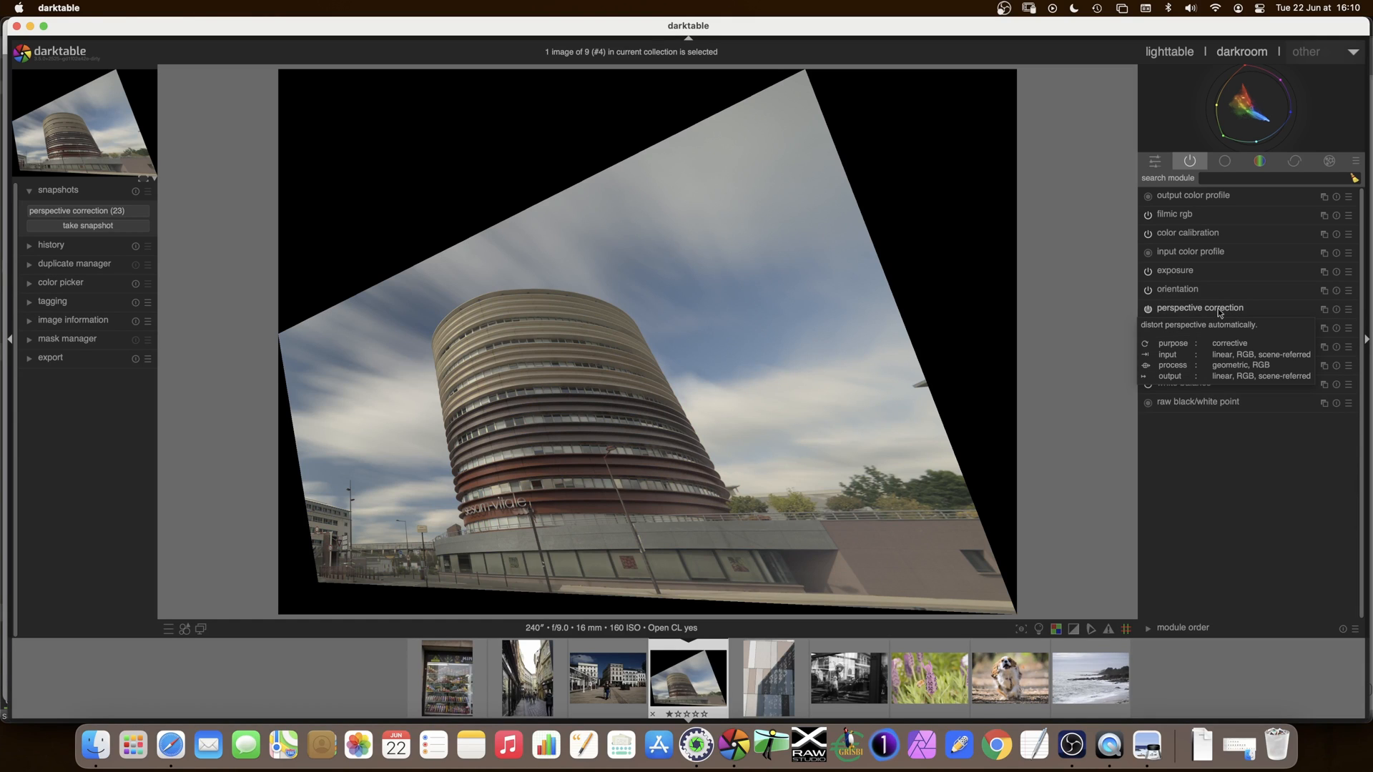
left_click(1336, 309)
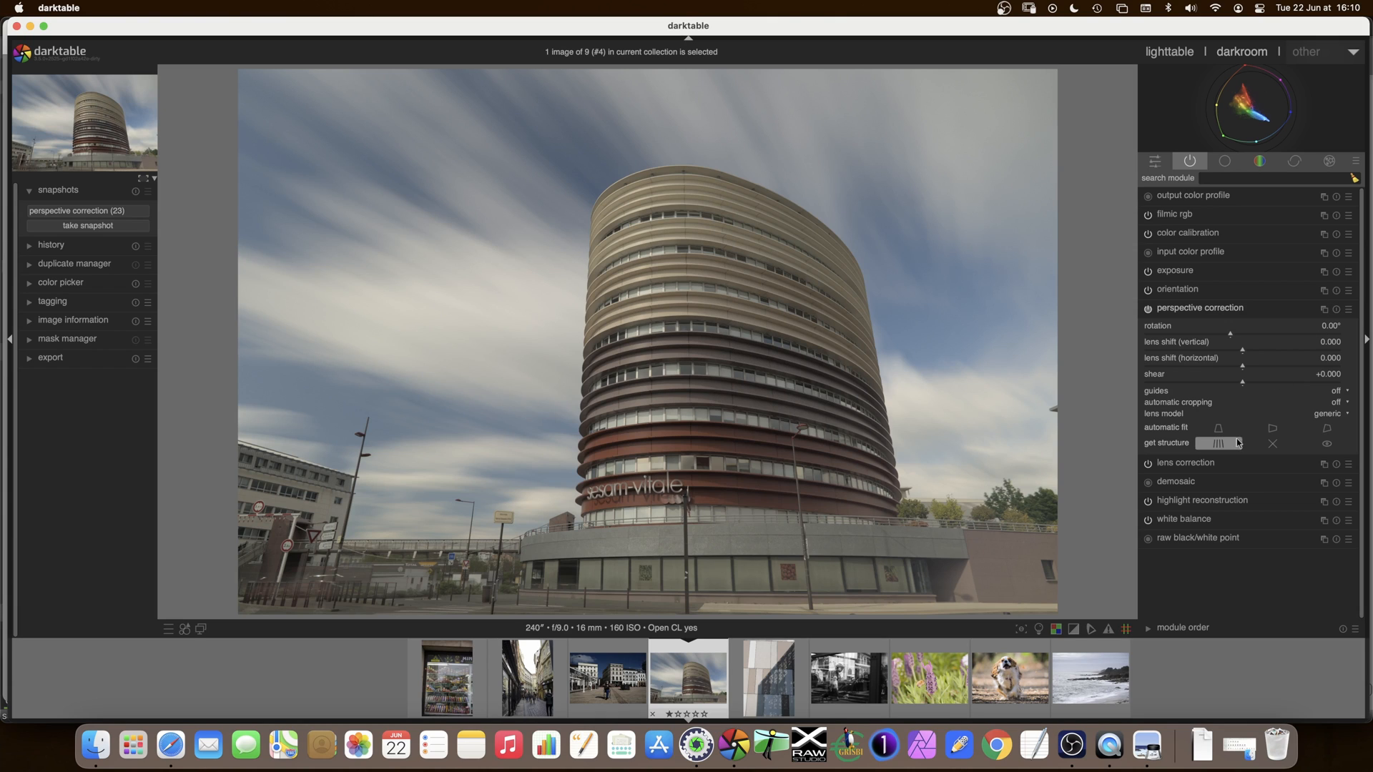
Try the full automatic fit for vertical and horizontal distortion, hide the structure lines, and reset the perspective correction.
left_click(1328, 429)
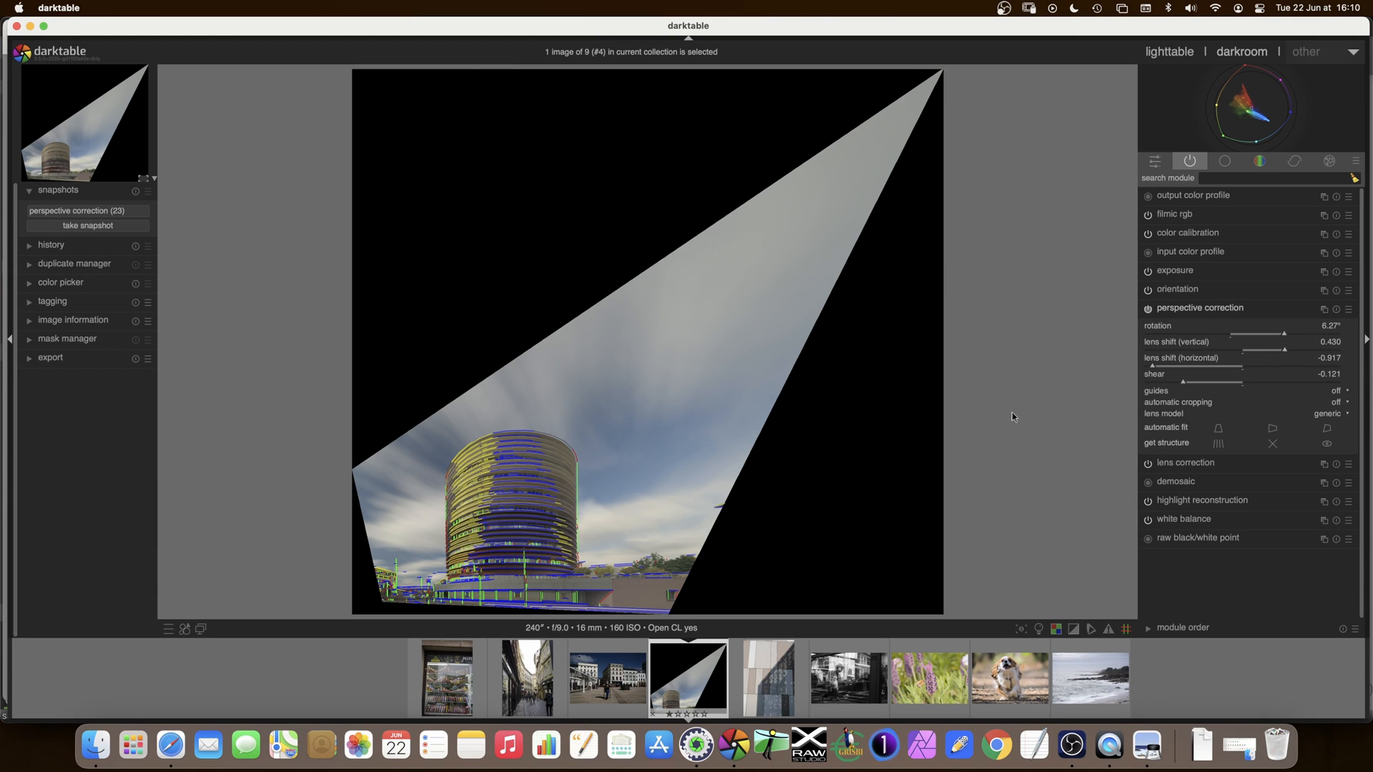
left_click(1329, 445)
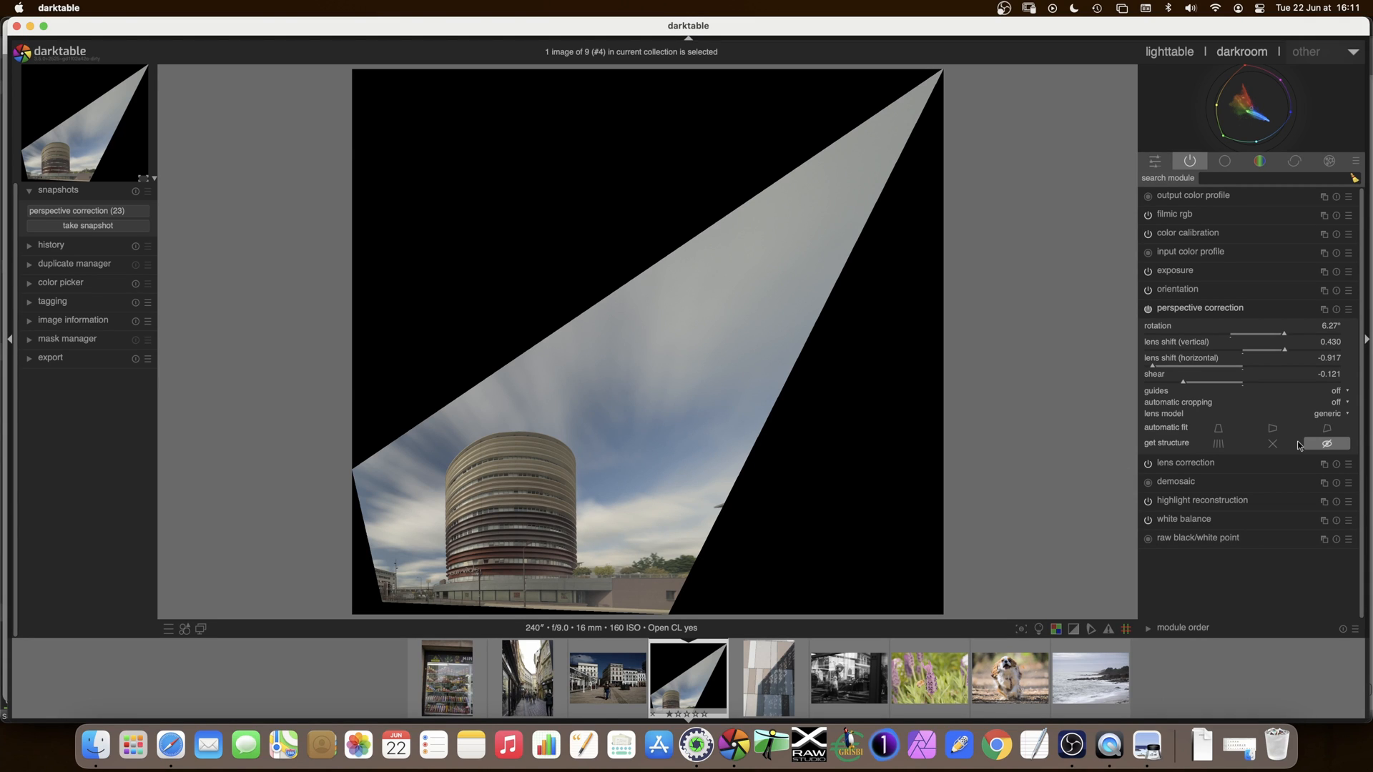
left_click(1336, 309)
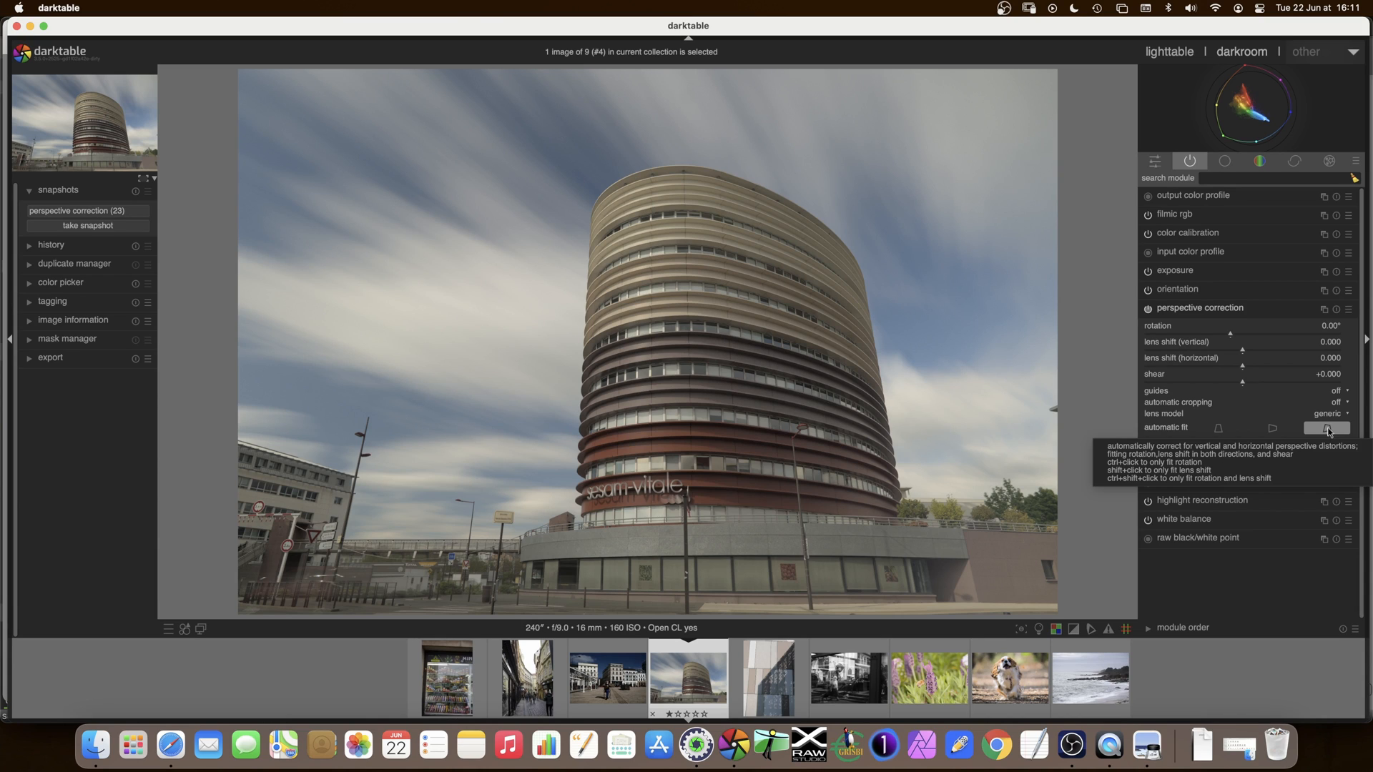
Try the combined automatic fit with rotation only, hide the structure lines, and reset the perspective correction.
left_click(1328, 429)
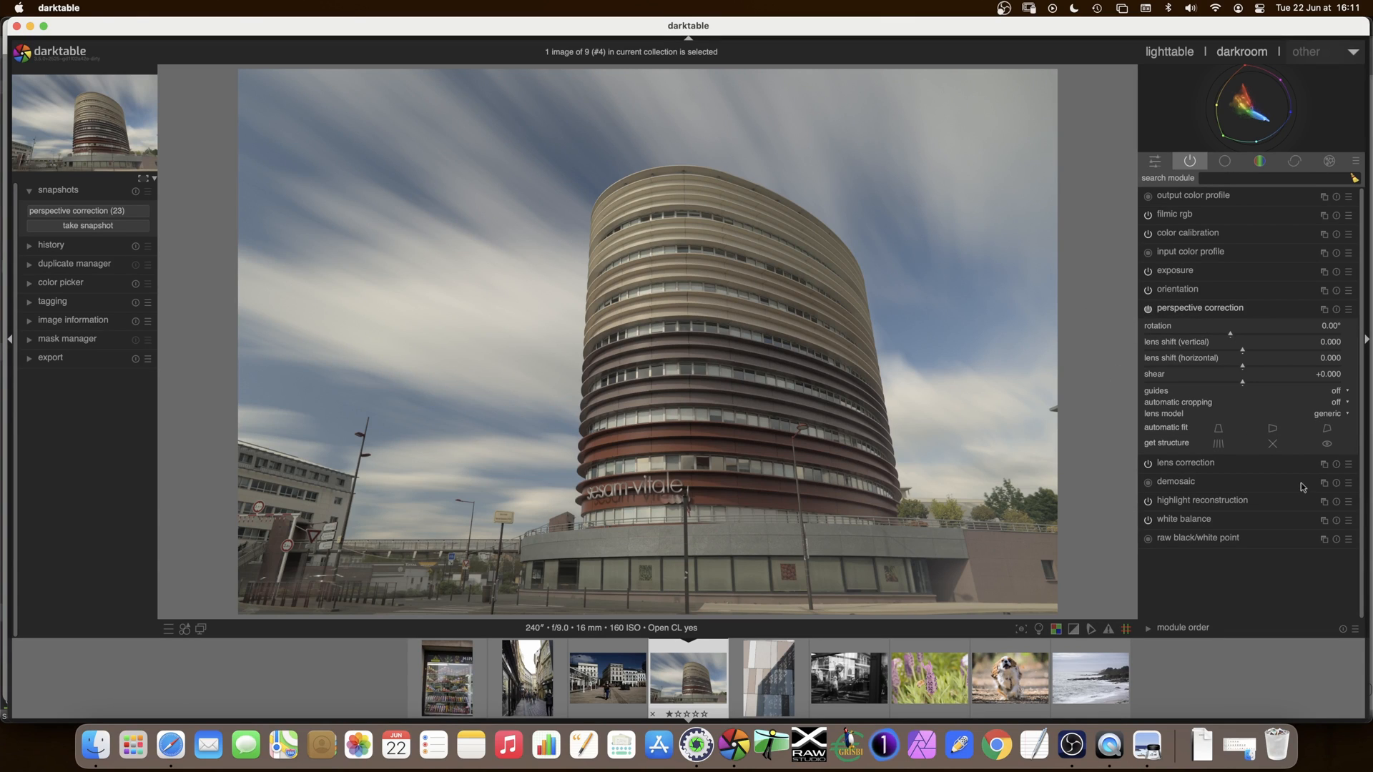
left_click(1328, 429)
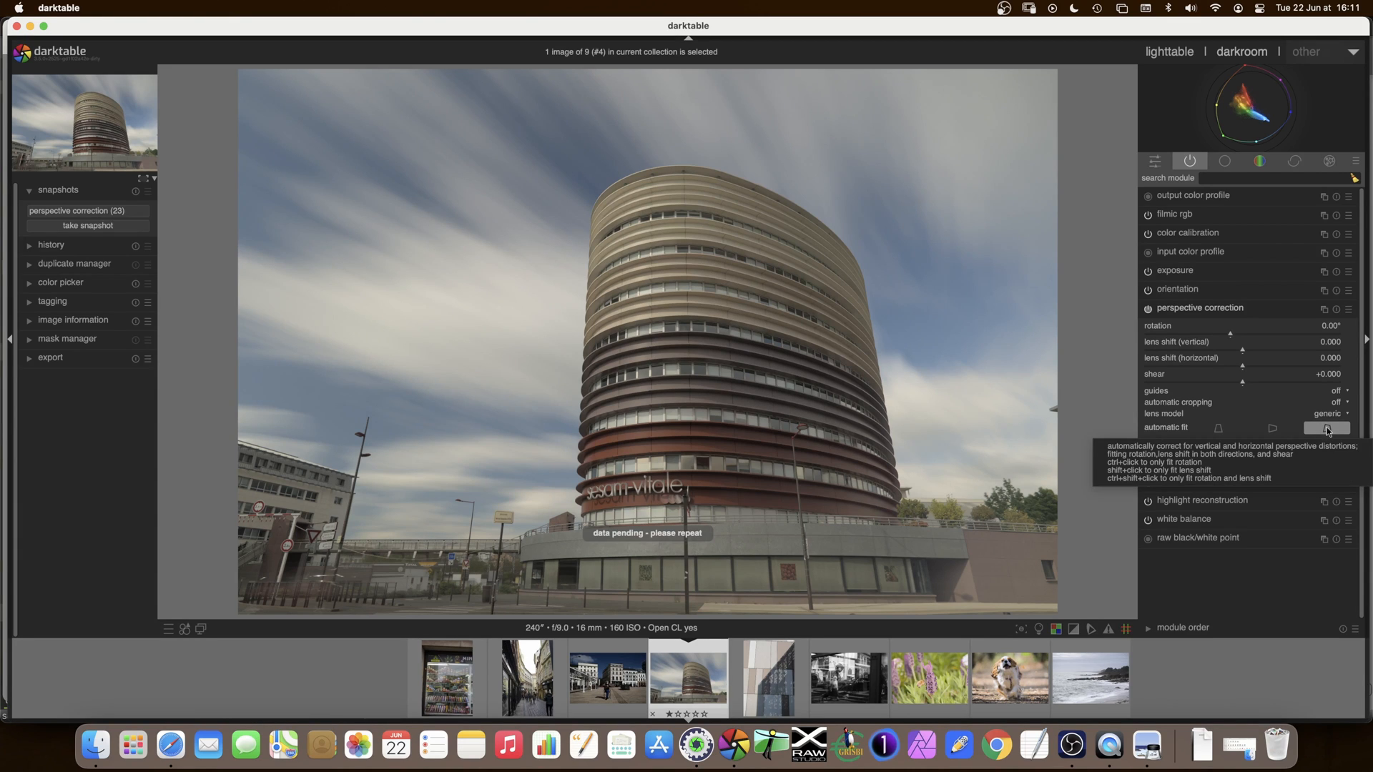
left_click(1149, 310)
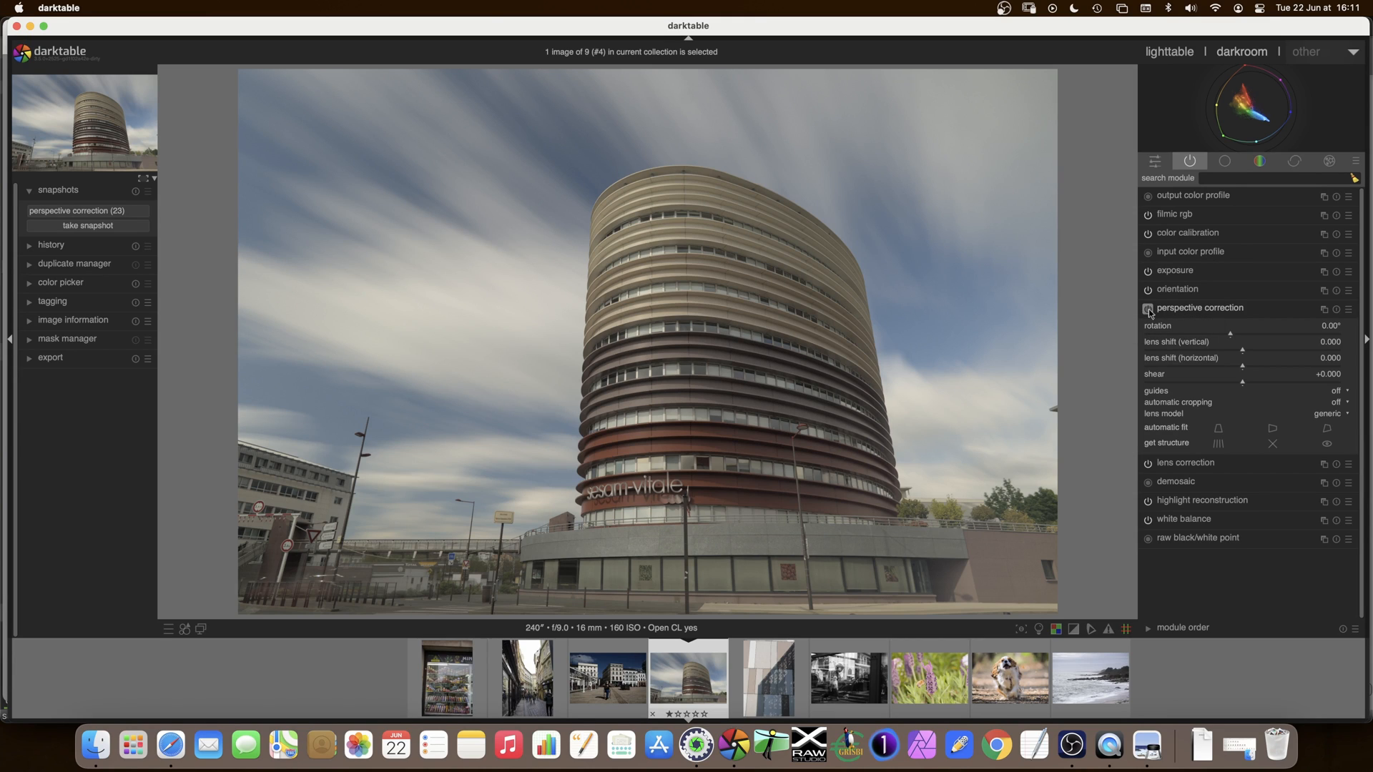
left_click(1330, 428)
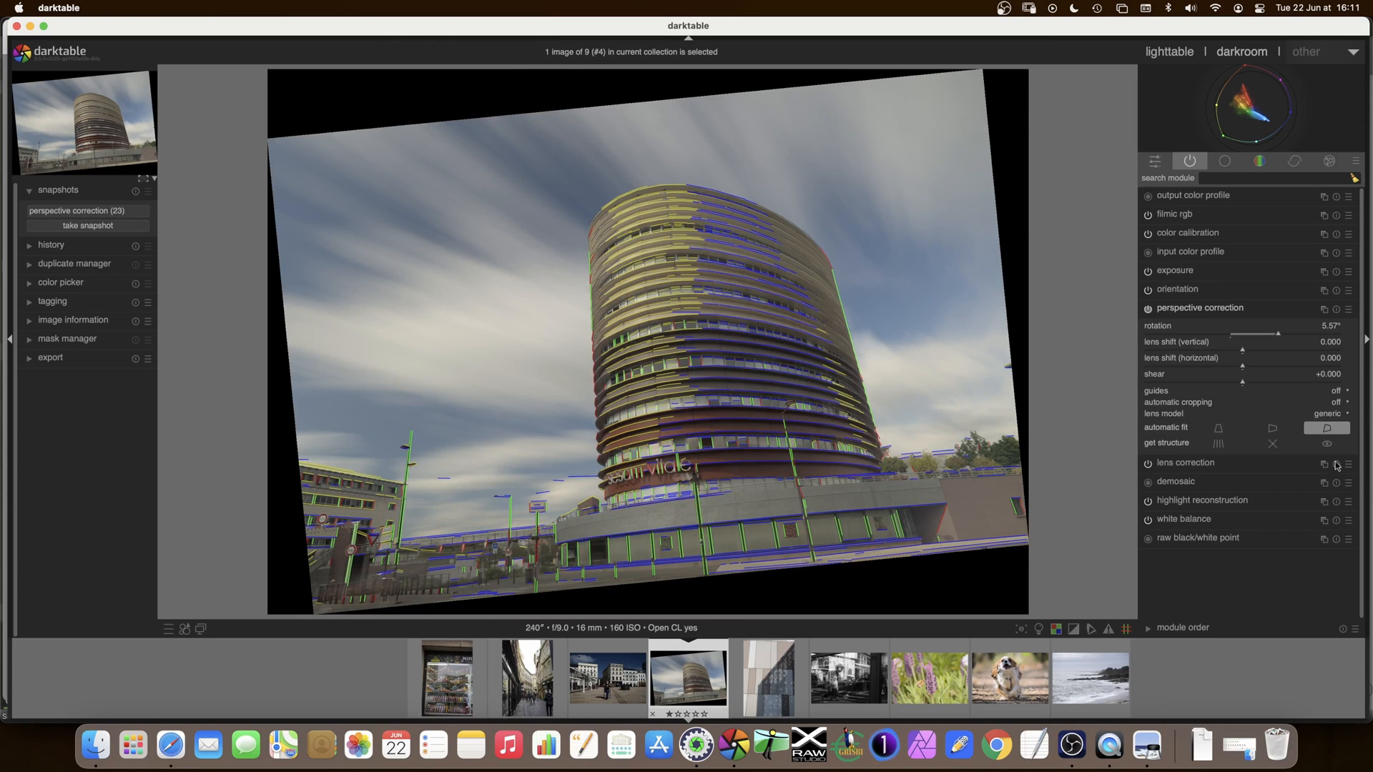
left_click(1329, 444)
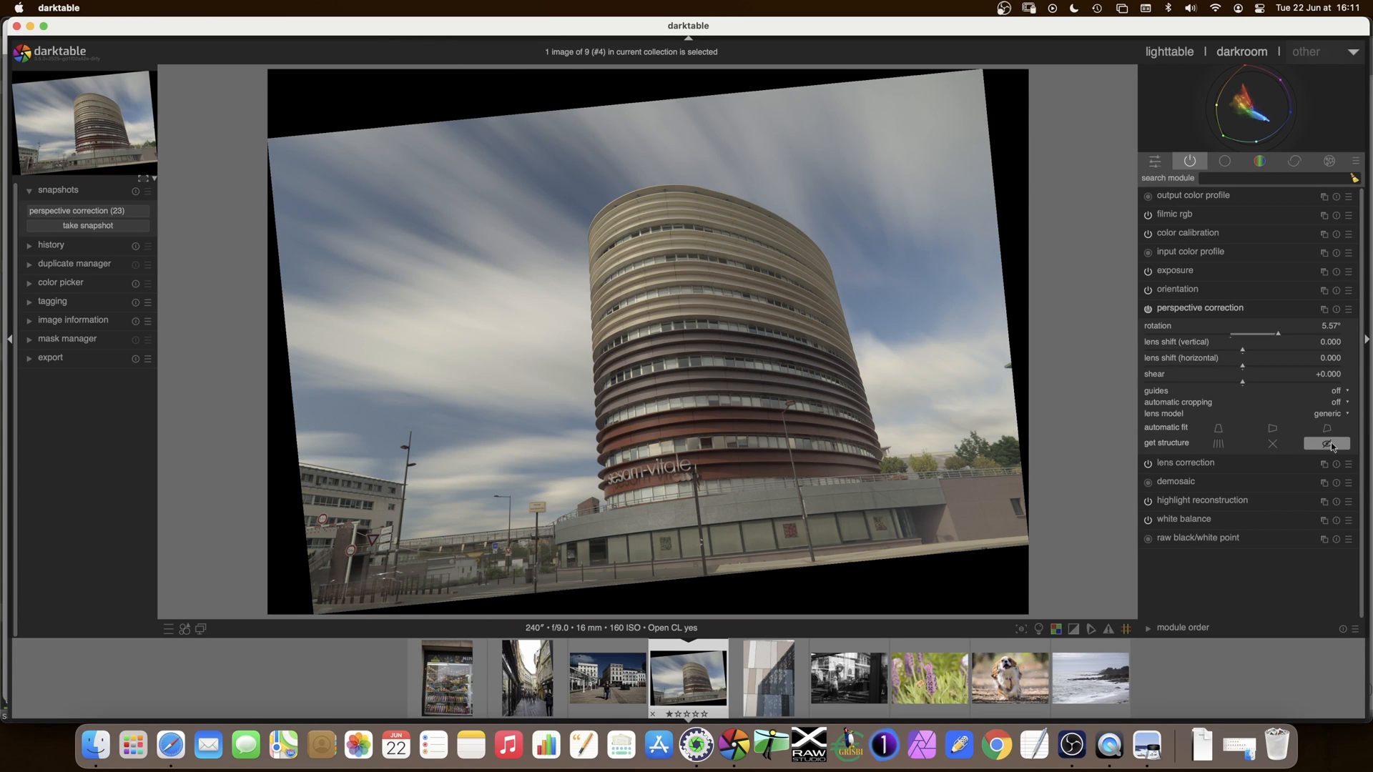
left_click(1336, 309)
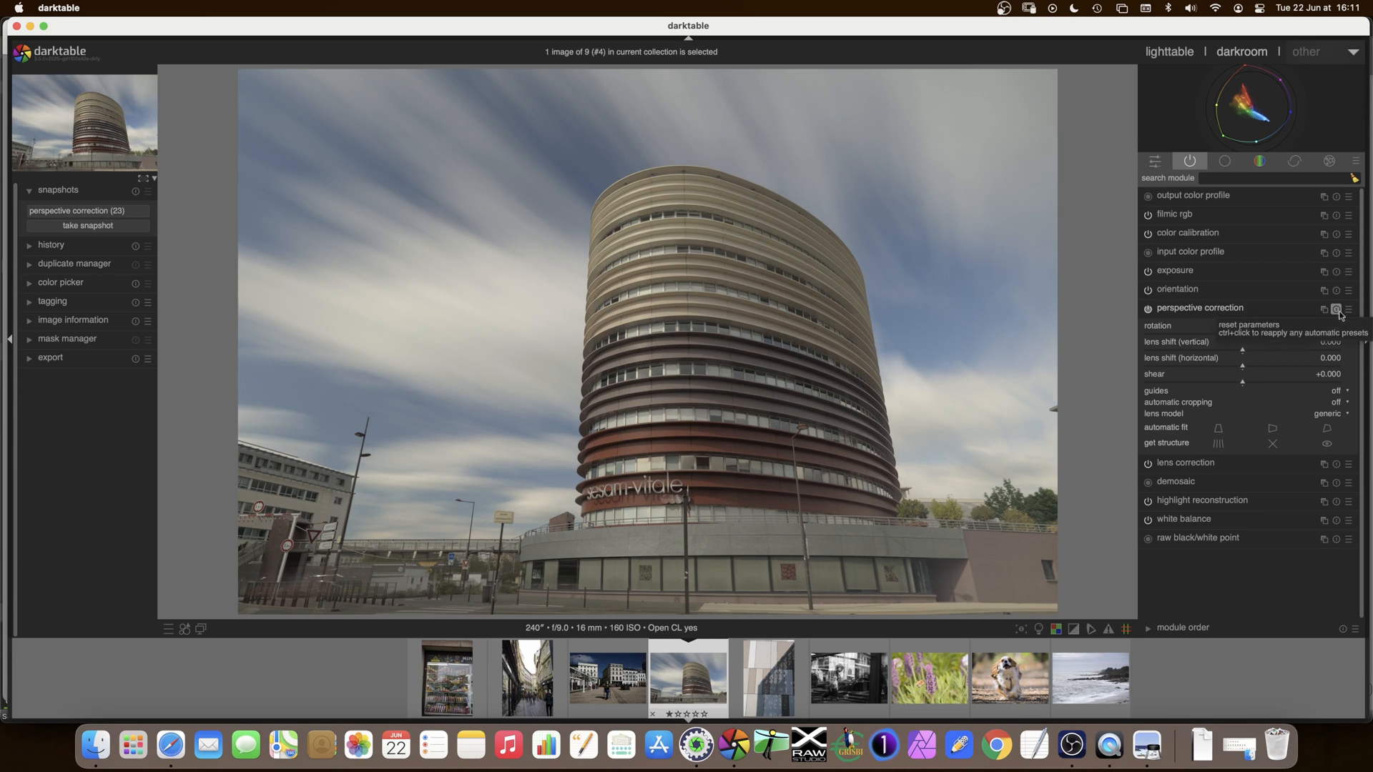
Automatically fit only the vertical and horizontal lens shift of the building photo and hide the structure lines.
left_click(1328, 428)
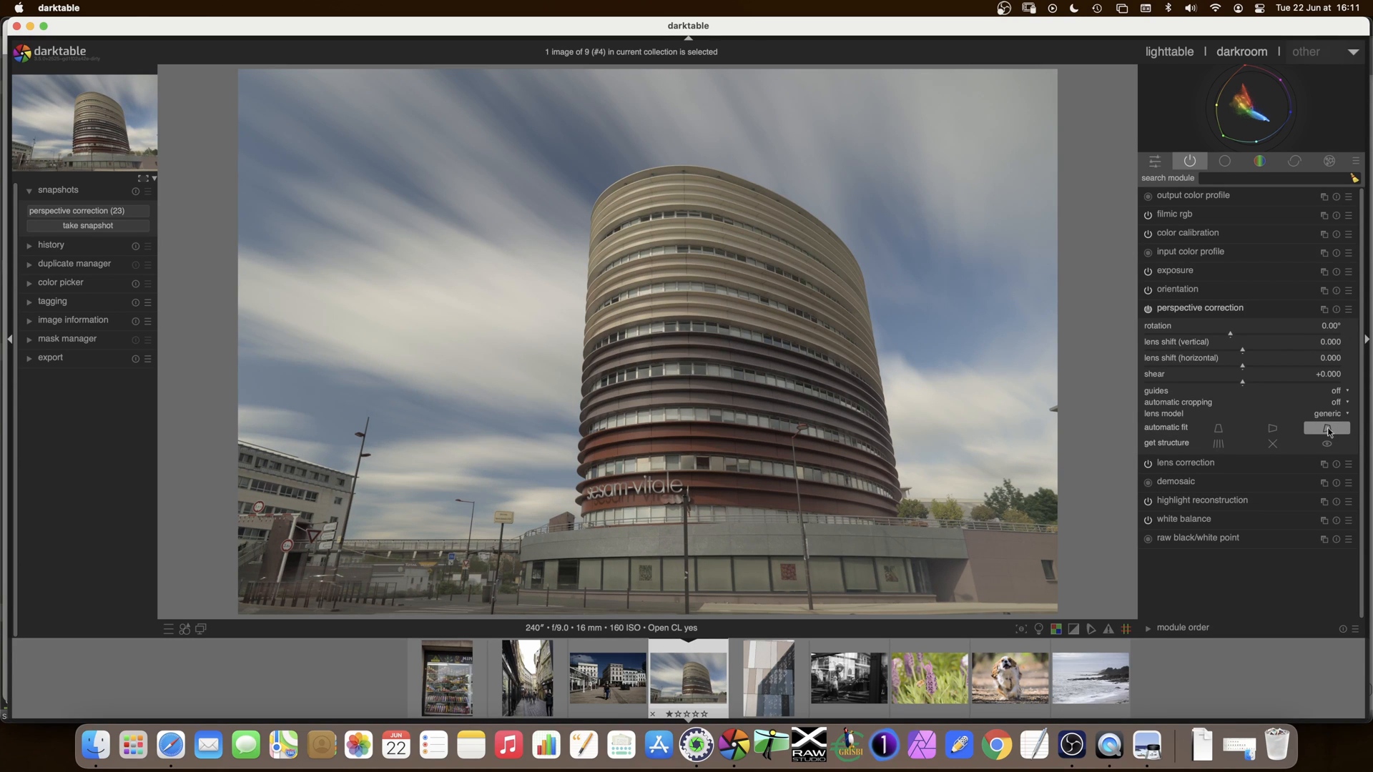
left_click(1148, 310)
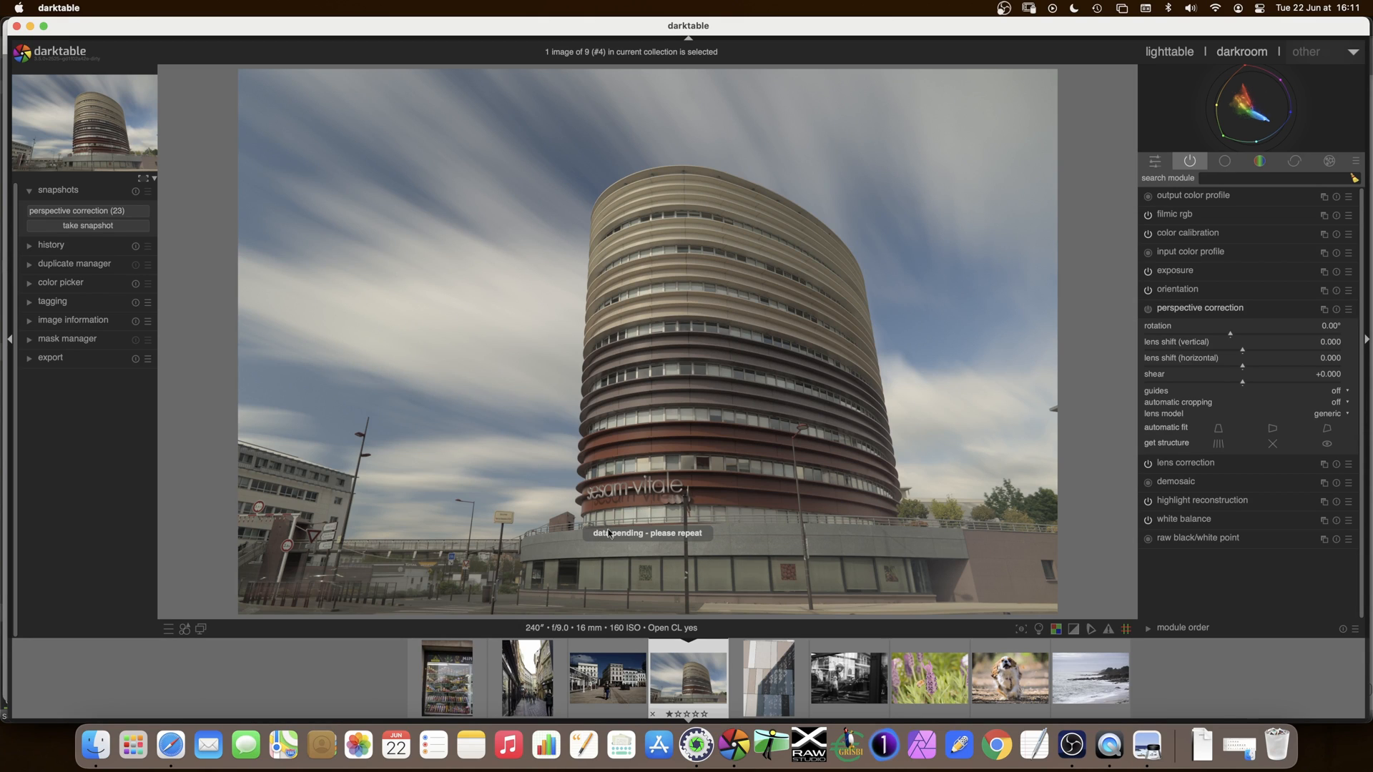
left_click(1147, 310)
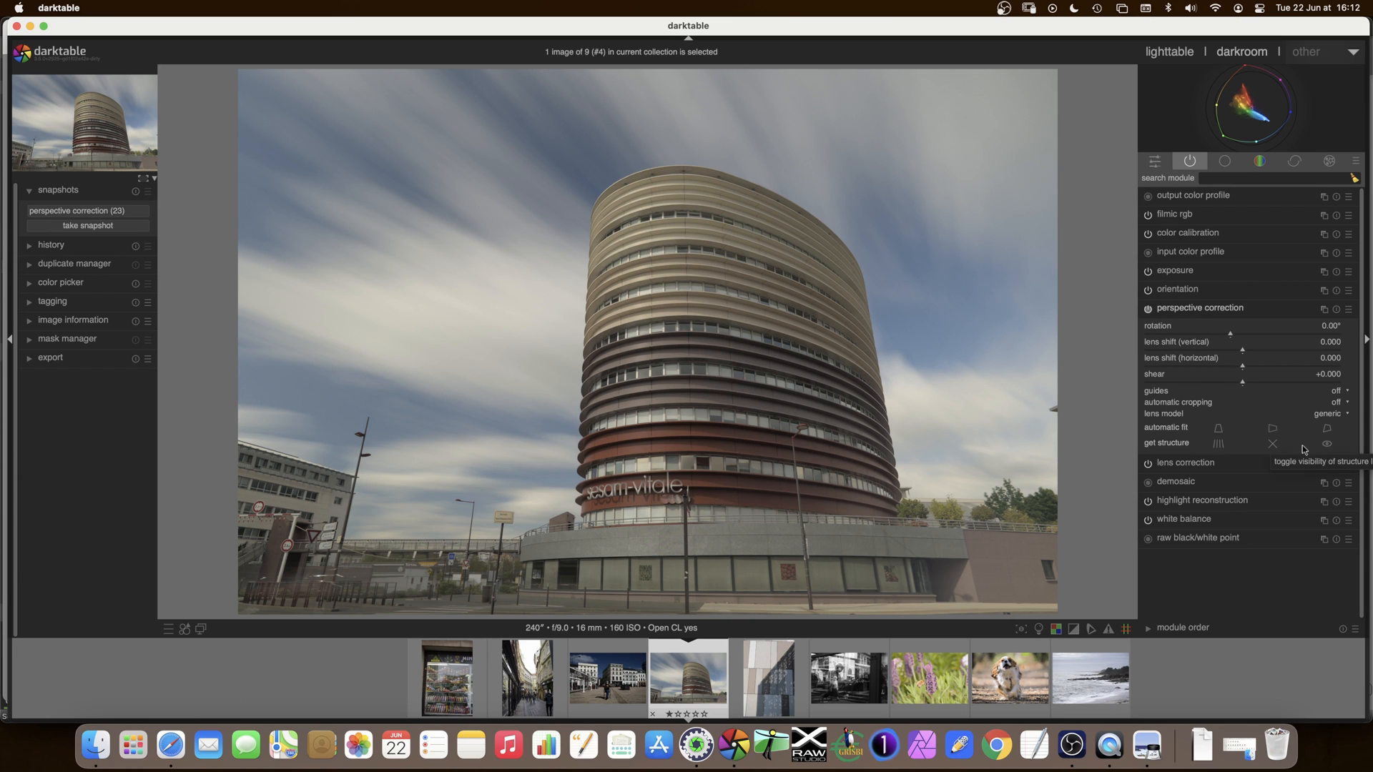
left_click(1328, 429)
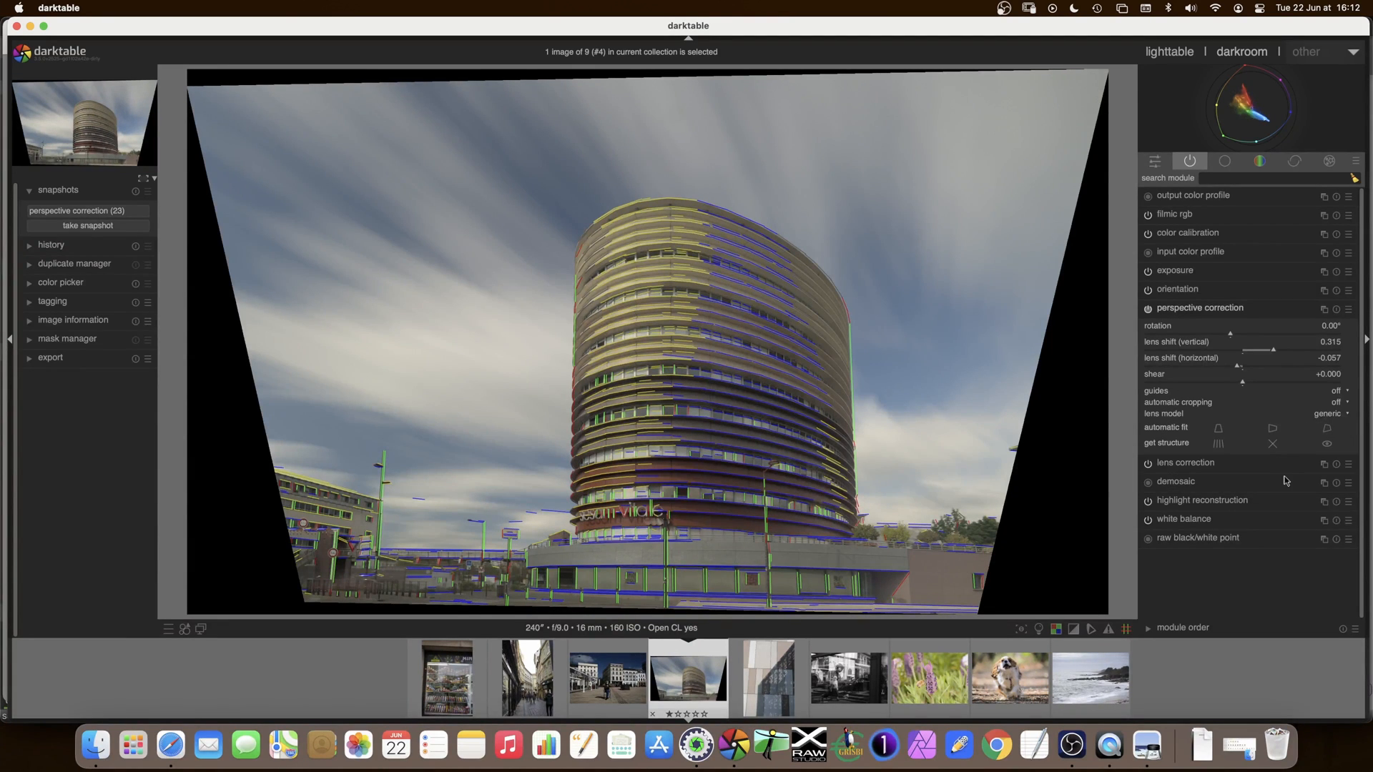
left_click(1328, 444)
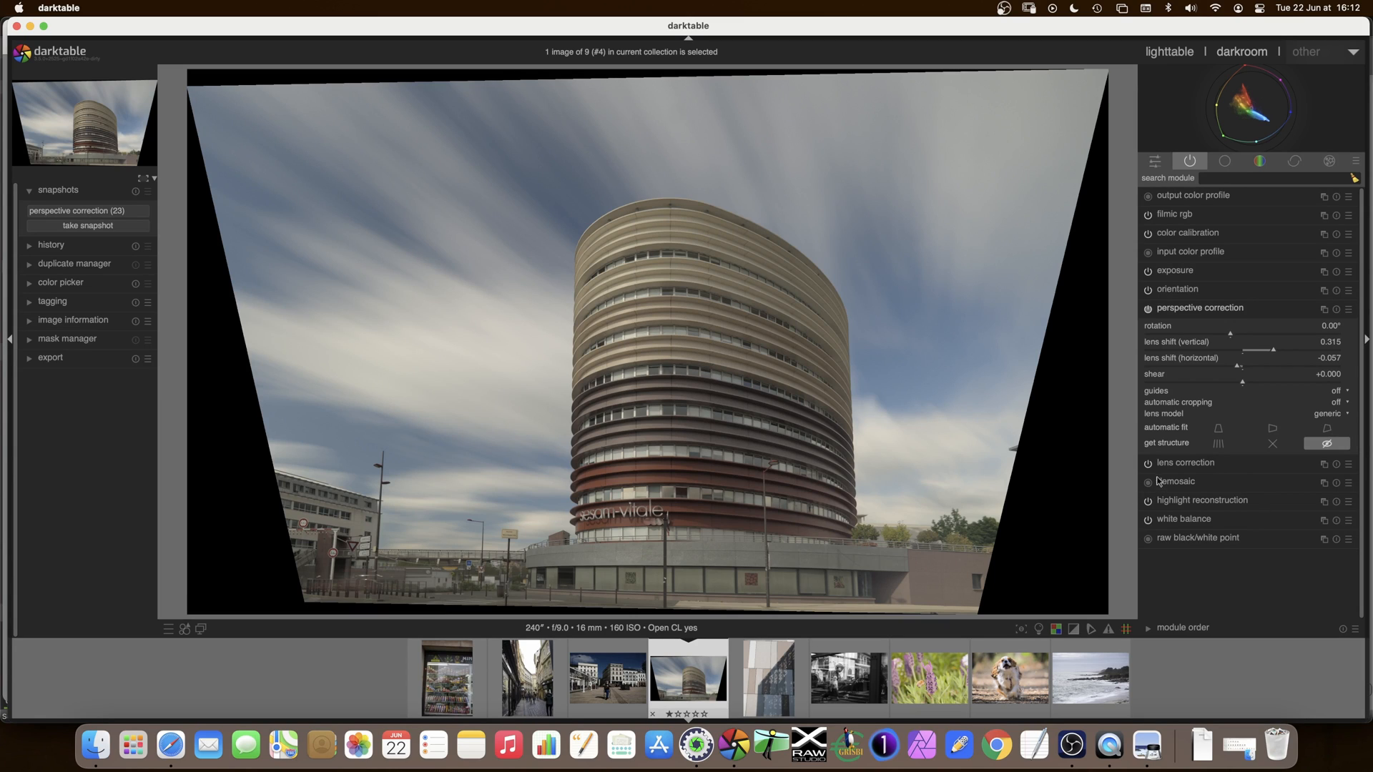
Compare the lens-shift-only correction with the perspective correction snapshot by moving the split line across the whole building.
left_click(63, 213)
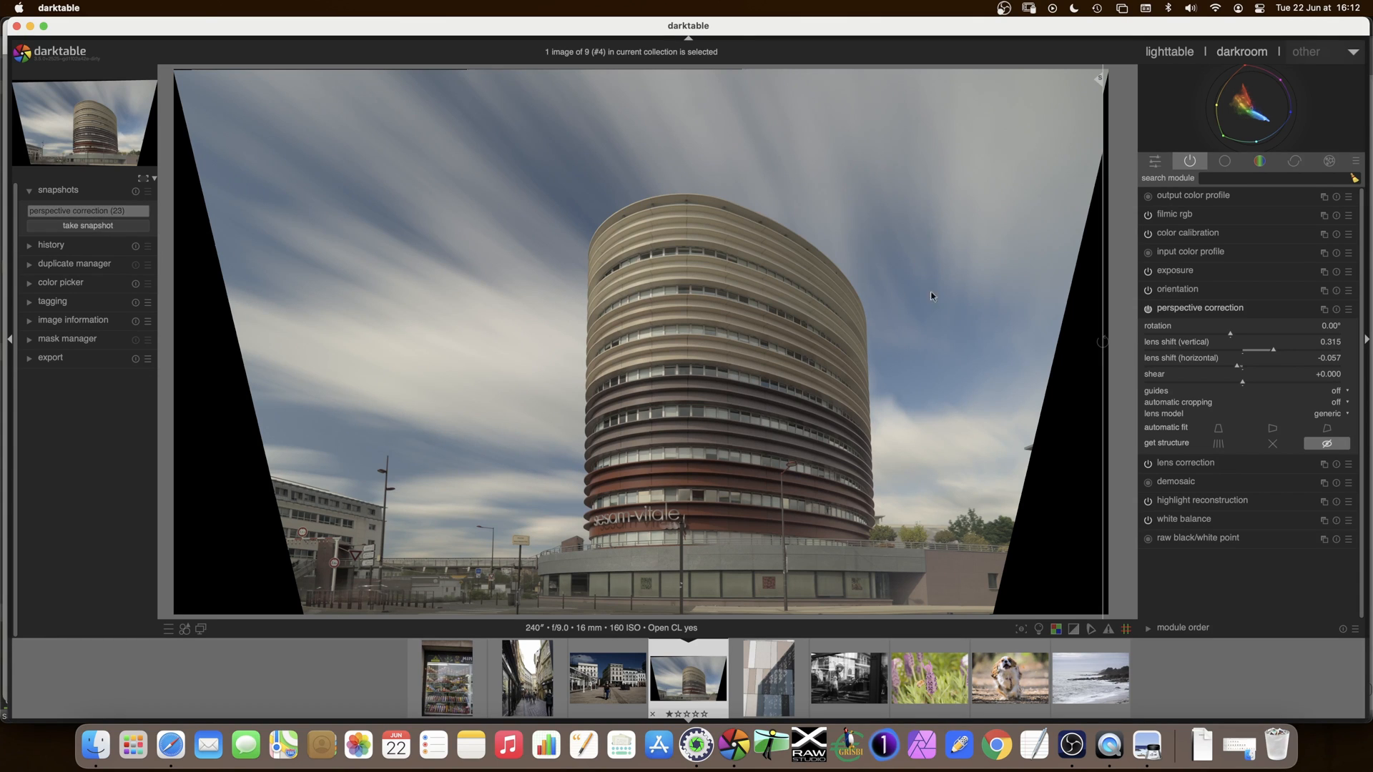
mouse_move(1091, 296)
left_mouse_down()
mouse_move(591, 297)
mouse_move(1124, 301)
mouse_move(1090, 306)
left_mouse_up()
left_click_drag(941, 310, 1163, 296)
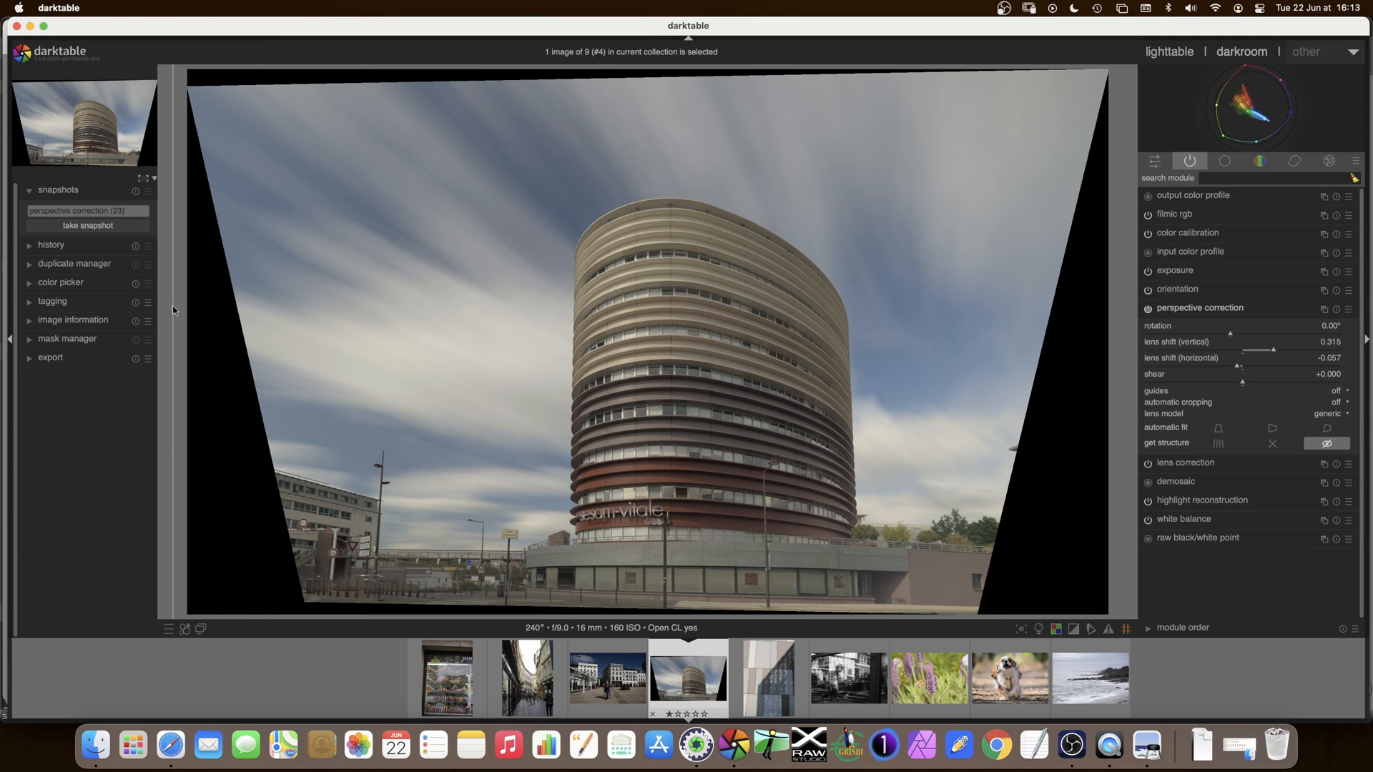
left_click_drag(173, 306, 1117, 282)
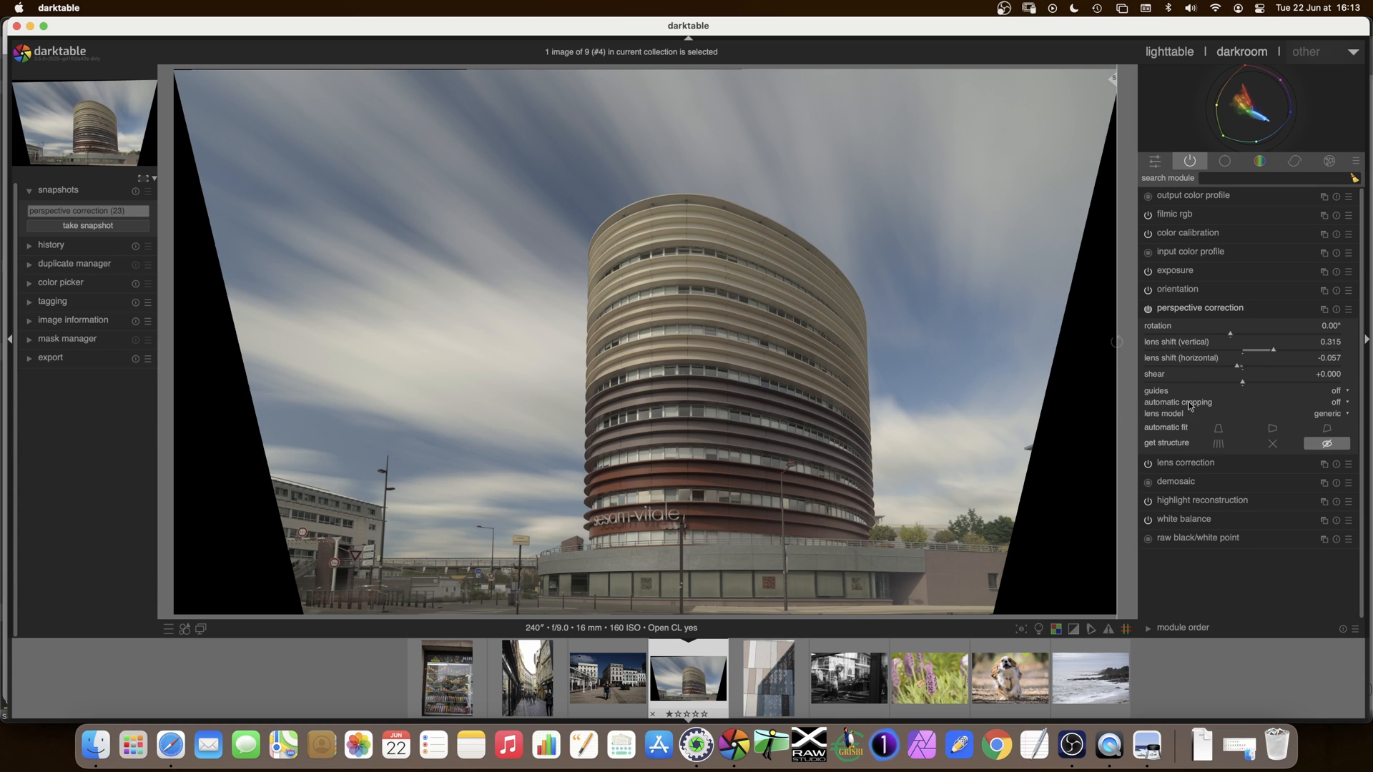
Set the perspective correction's automatic cropping to largest area after trying the original format and off options.
left_click(1338, 403)
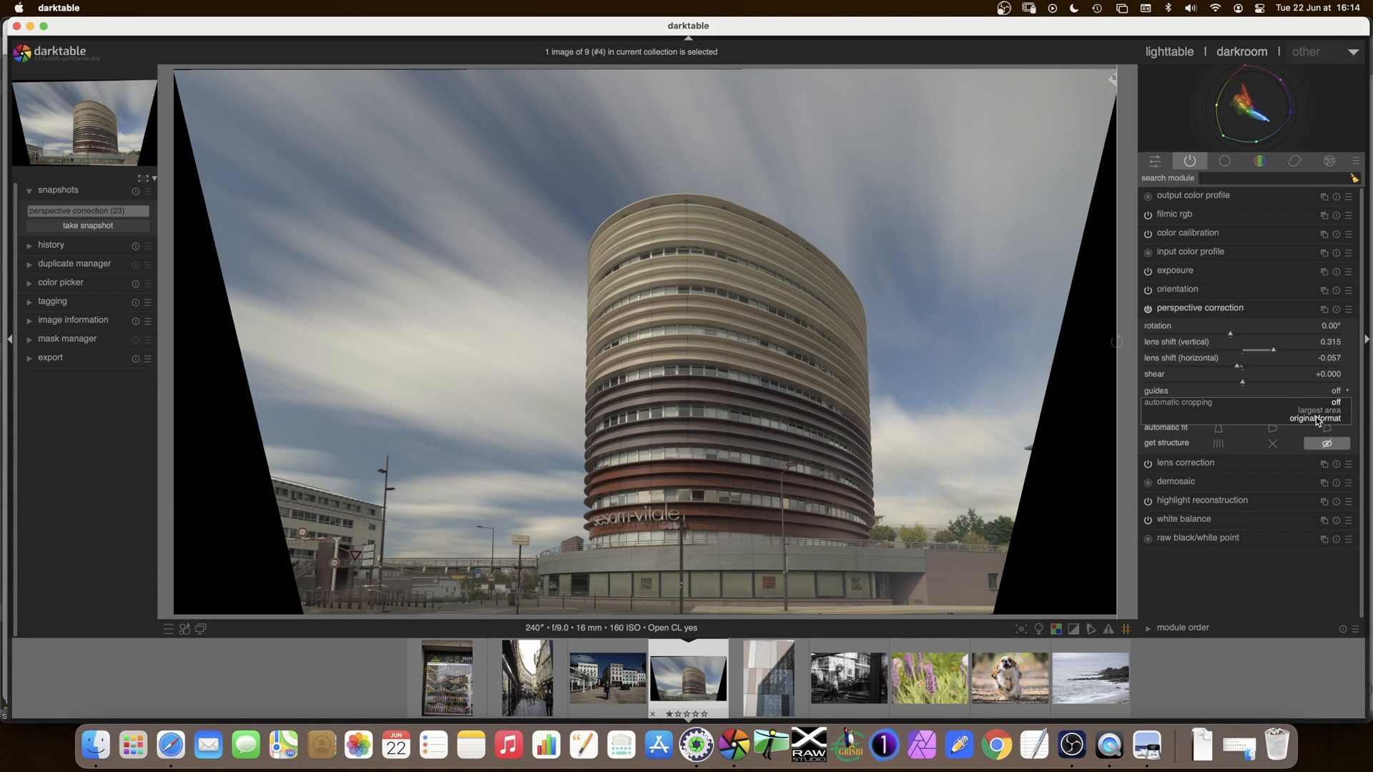
left_click(1318, 412)
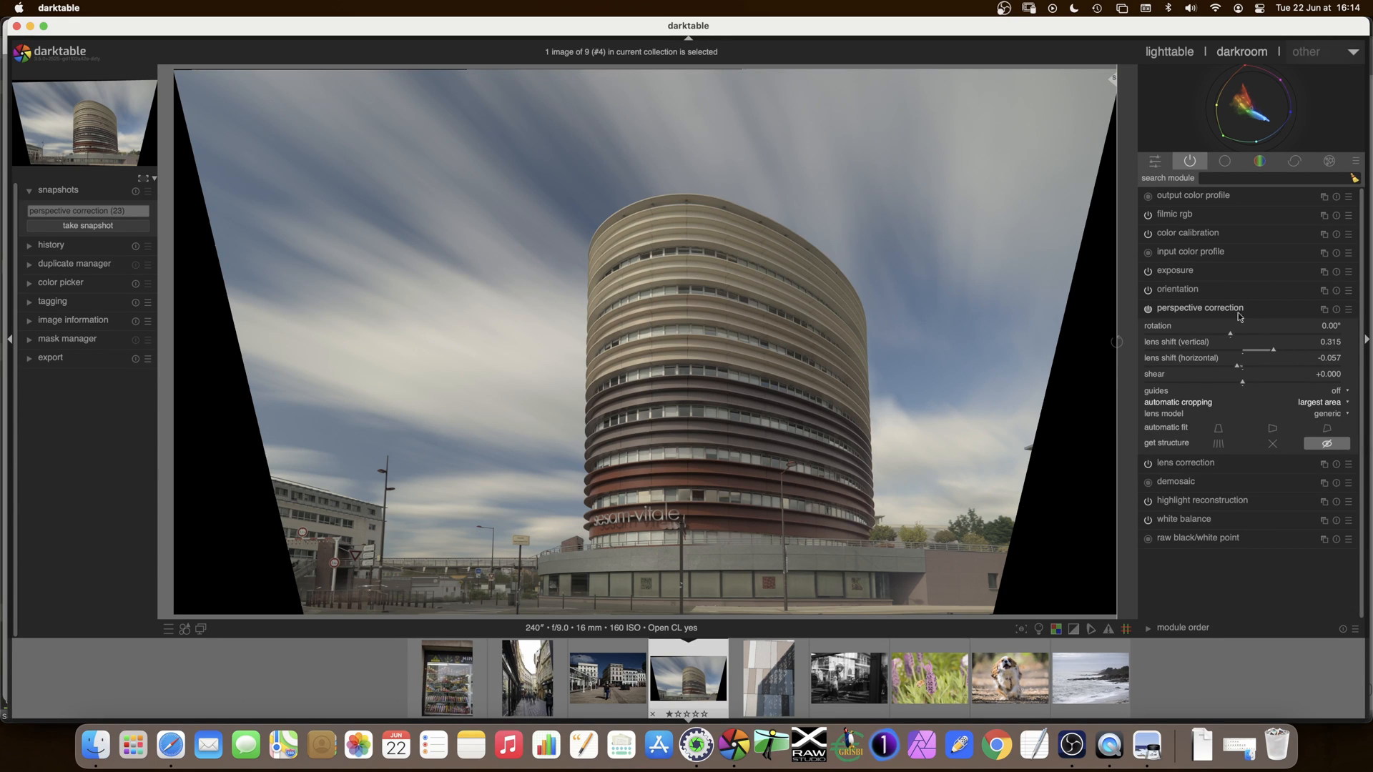
left_click(1187, 309)
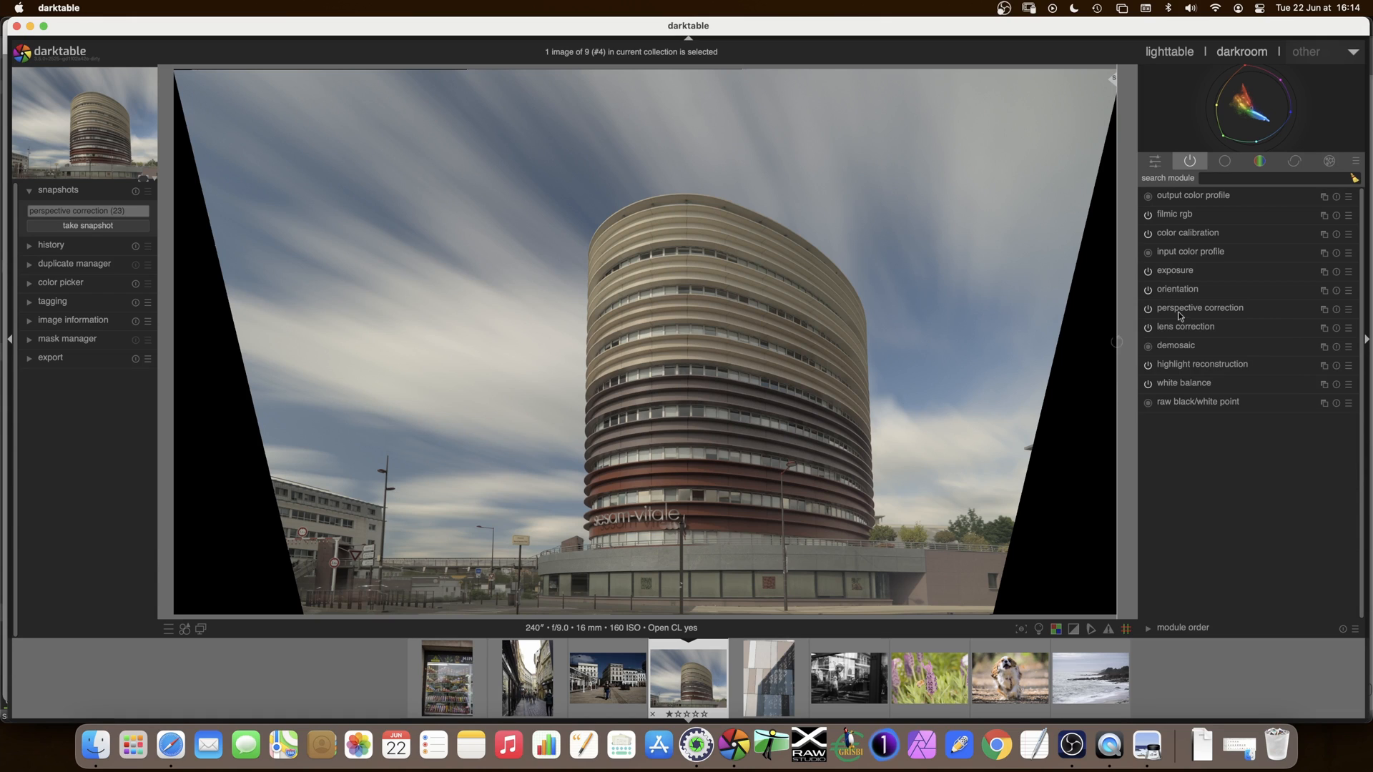
left_click(1178, 309)
left_click(1321, 401)
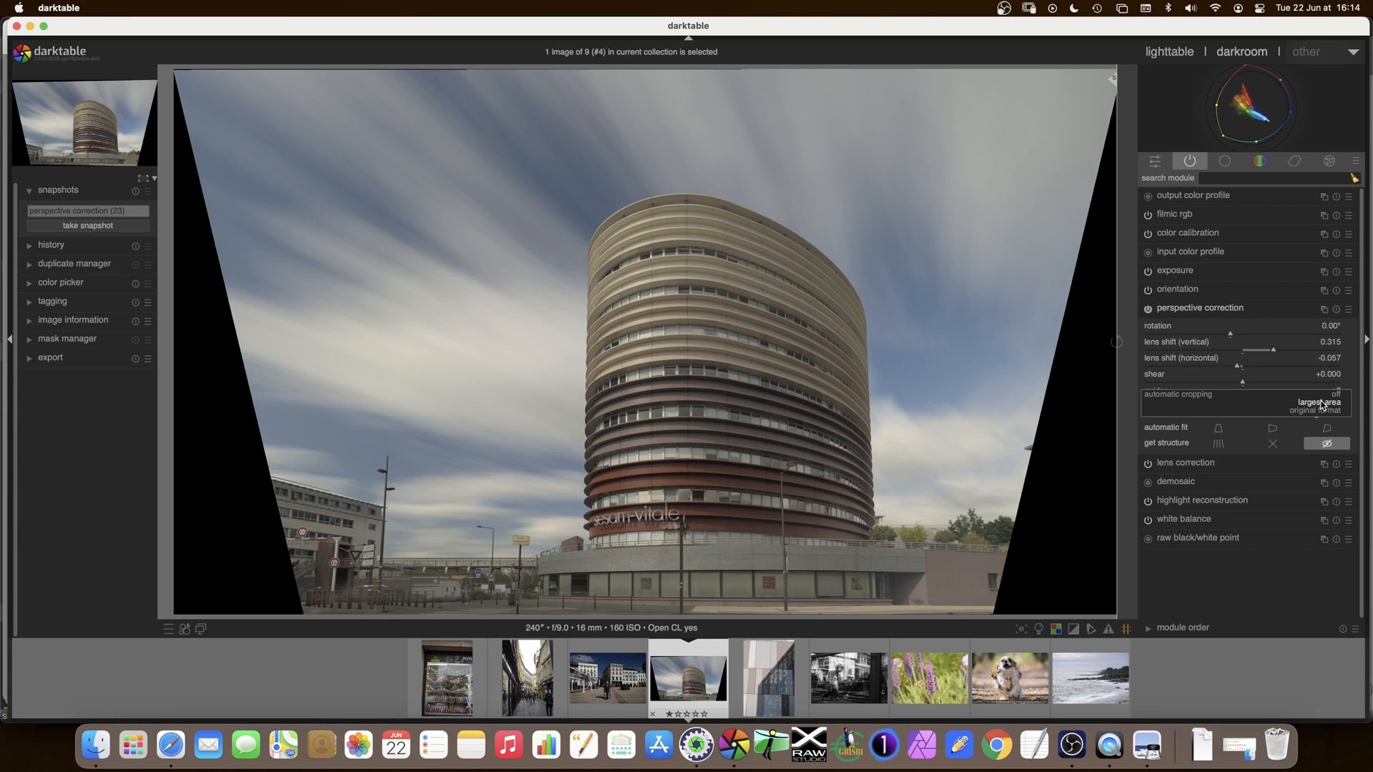
left_click(1325, 413)
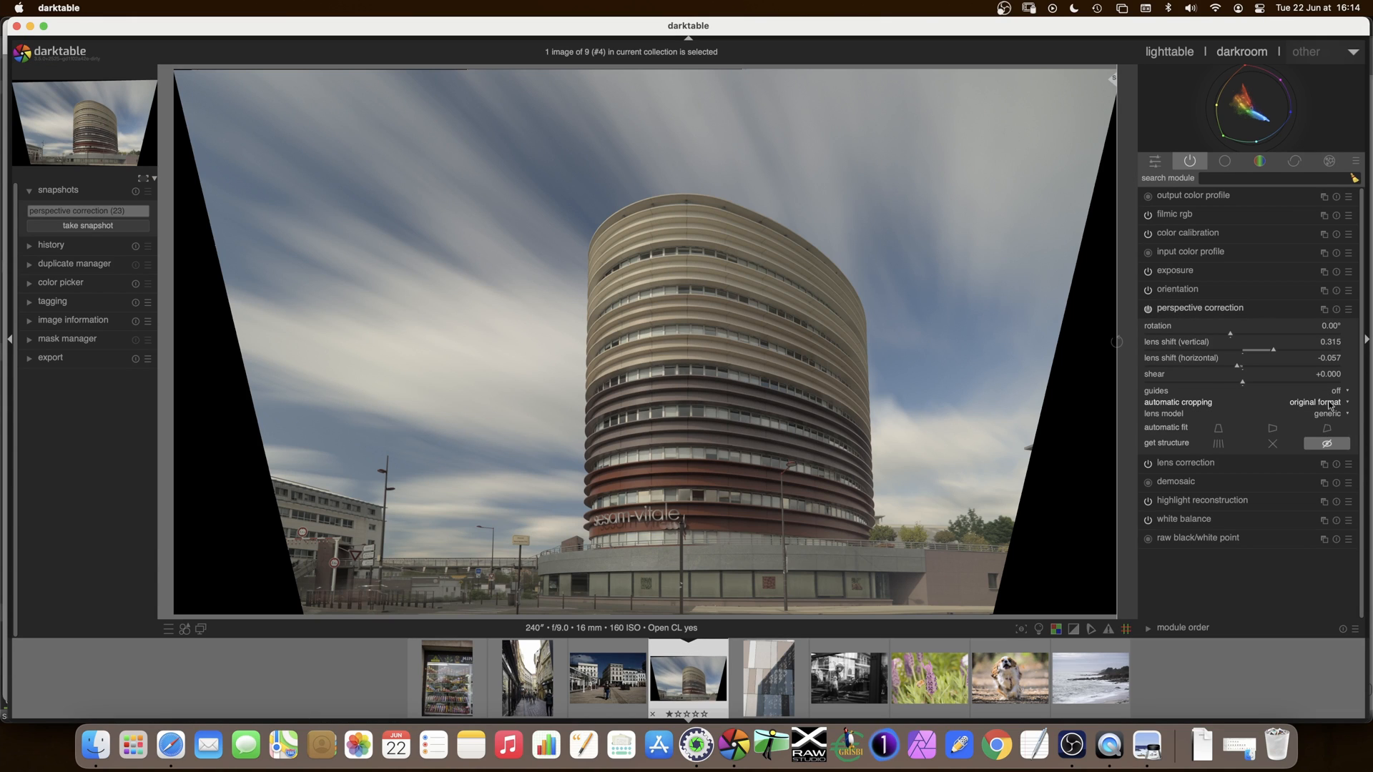
left_click(1332, 395)
left_click(1334, 387)
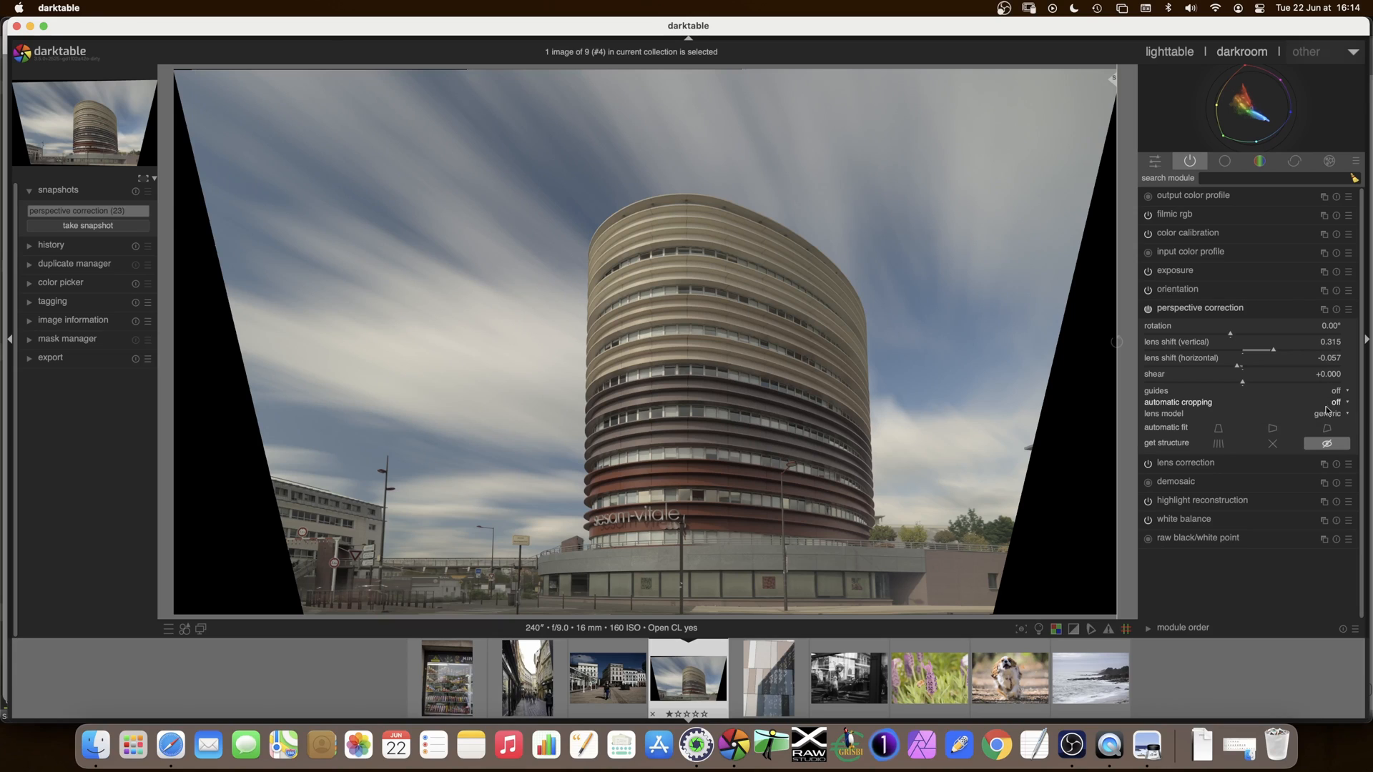
left_click(1338, 403)
left_click(1330, 411)
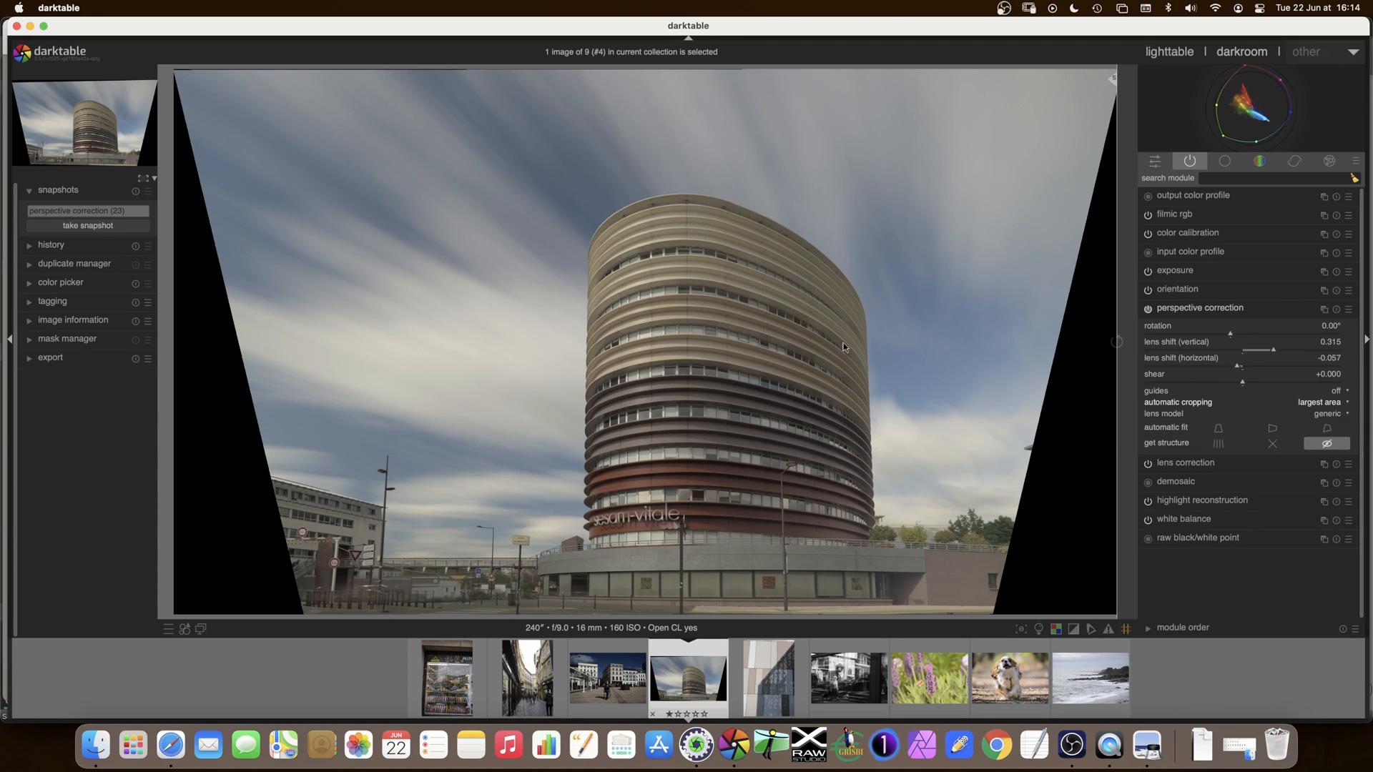
Hide and clear the snapshot, and close perspective correction to apply the automatic crop to the building photo.
left_click(78, 213)
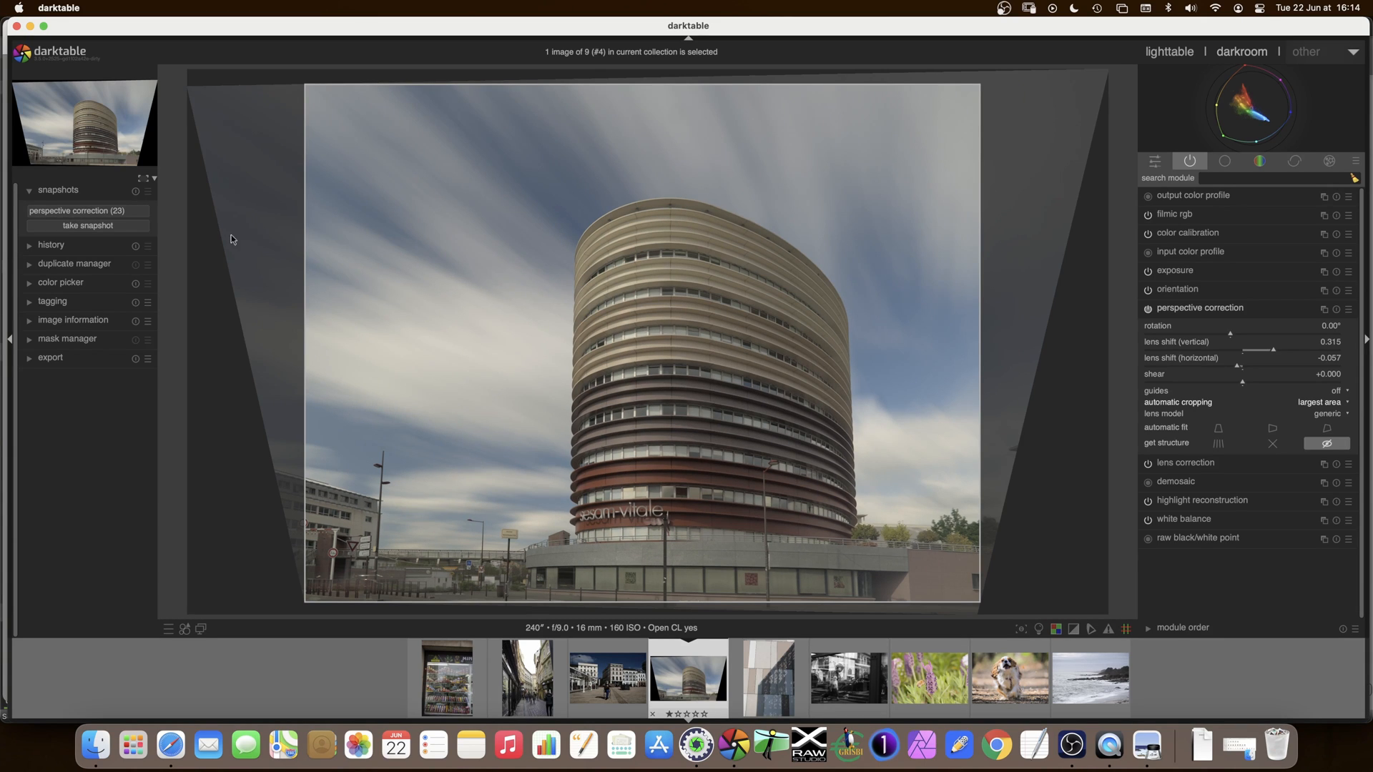
left_click(136, 192)
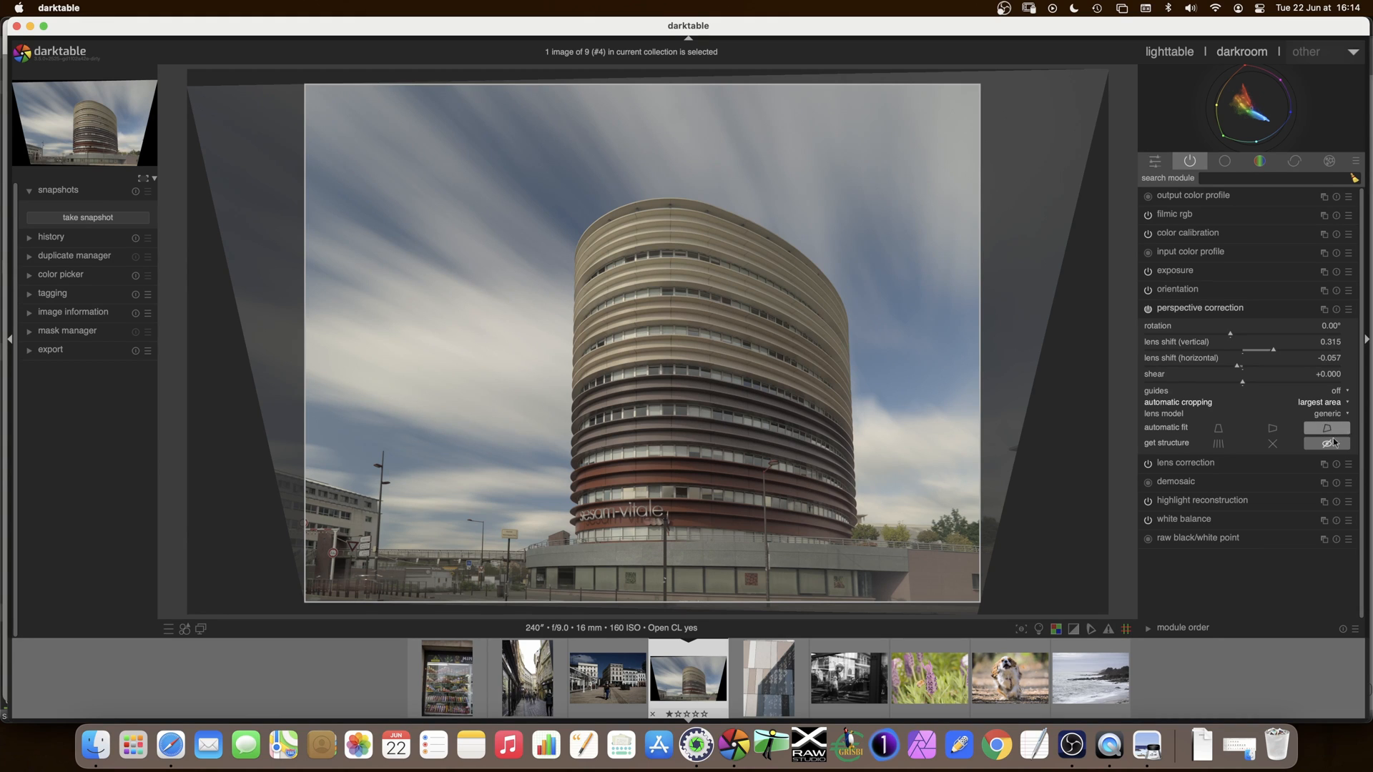
left_click(1218, 310)
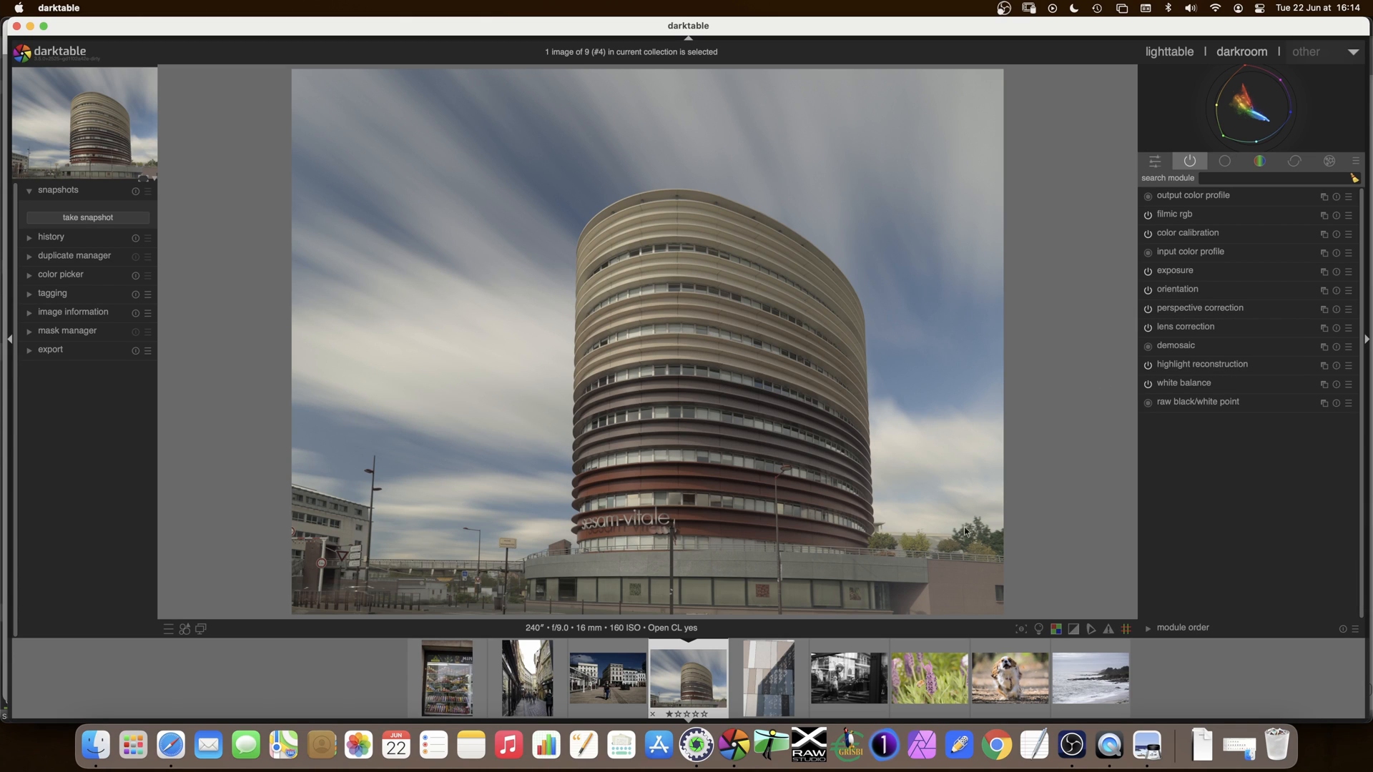
Open the photo of the shop window with the dolls and switch on lens correction.
left_click(449, 689)
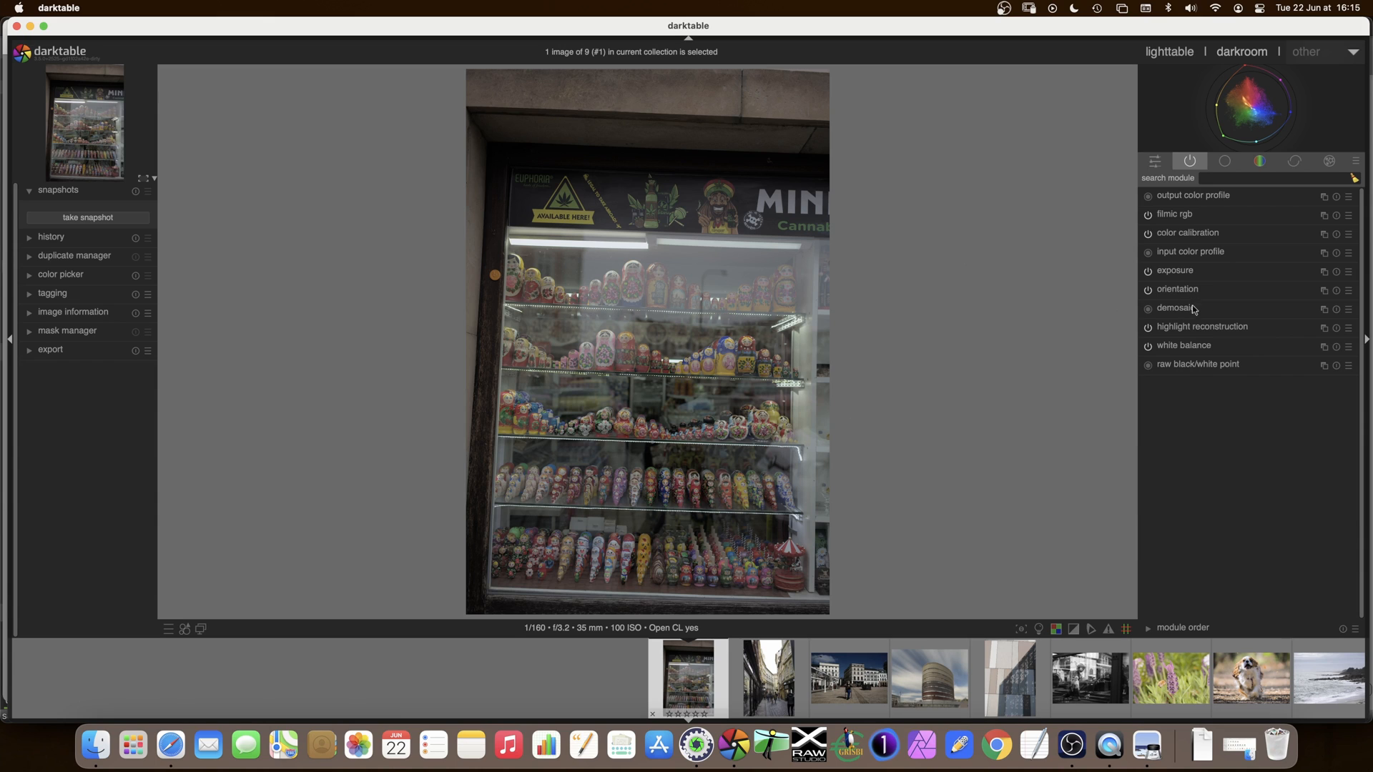
left_click(1296, 163)
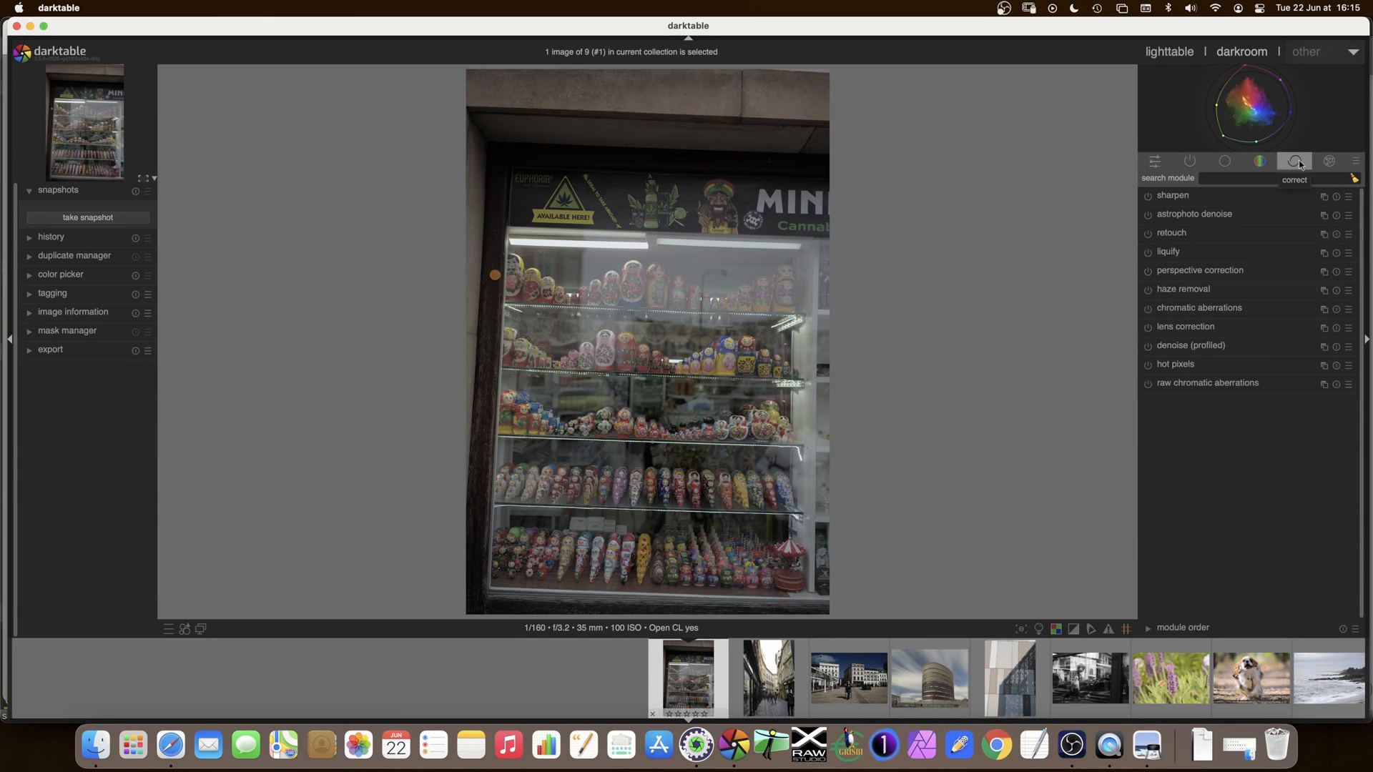
left_click(1147, 328)
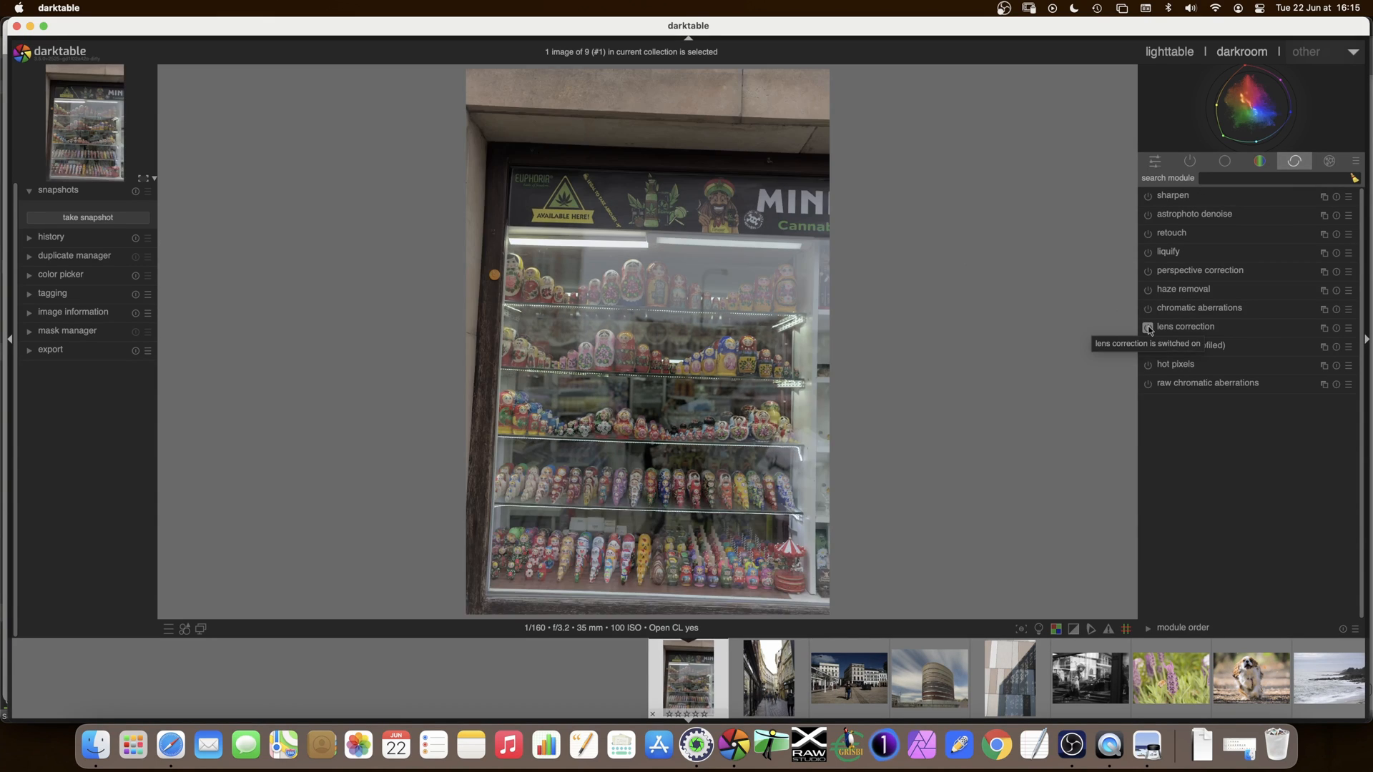
Automatically correct both the vertical and horizontal perspective of the doll shop window photo with perspective correction, and close the module.
left_click(1187, 327)
left_click(1230, 325)
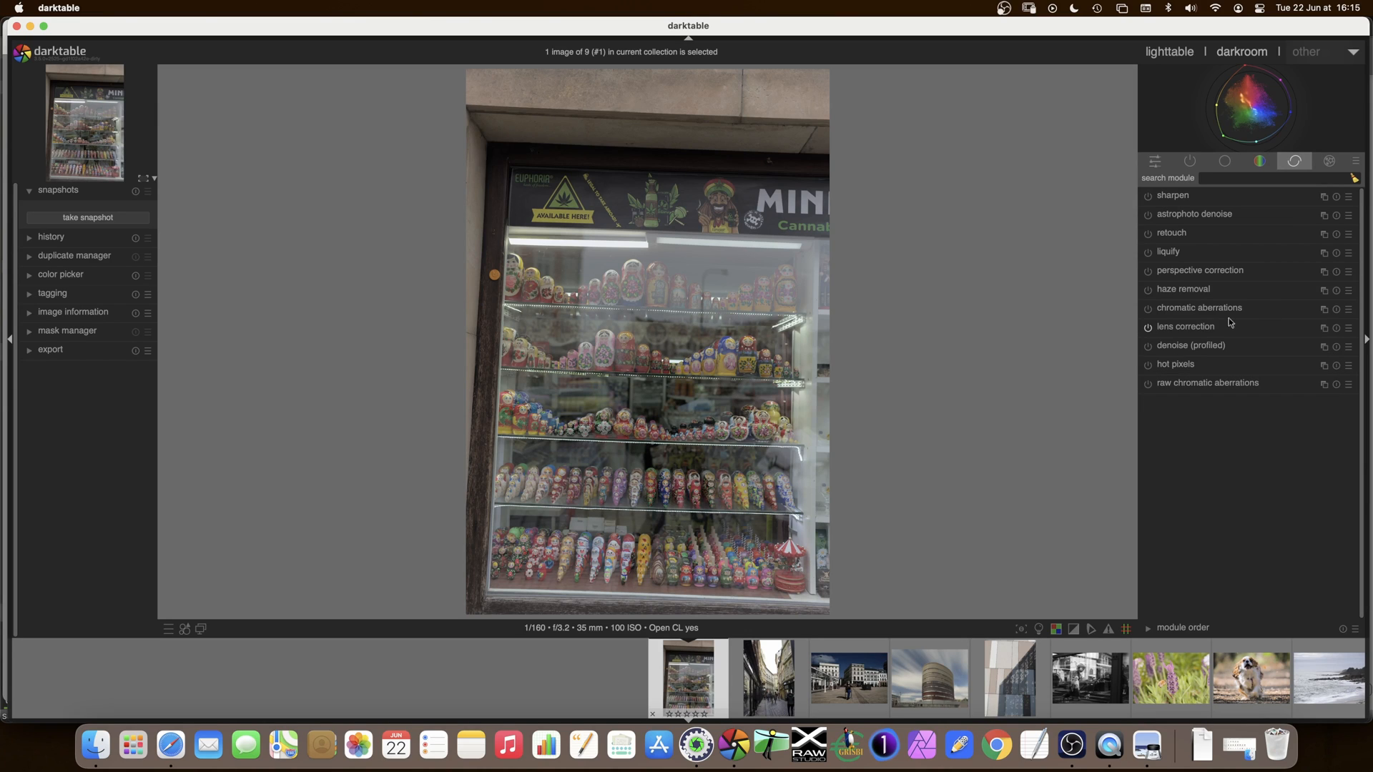
left_click(1193, 273)
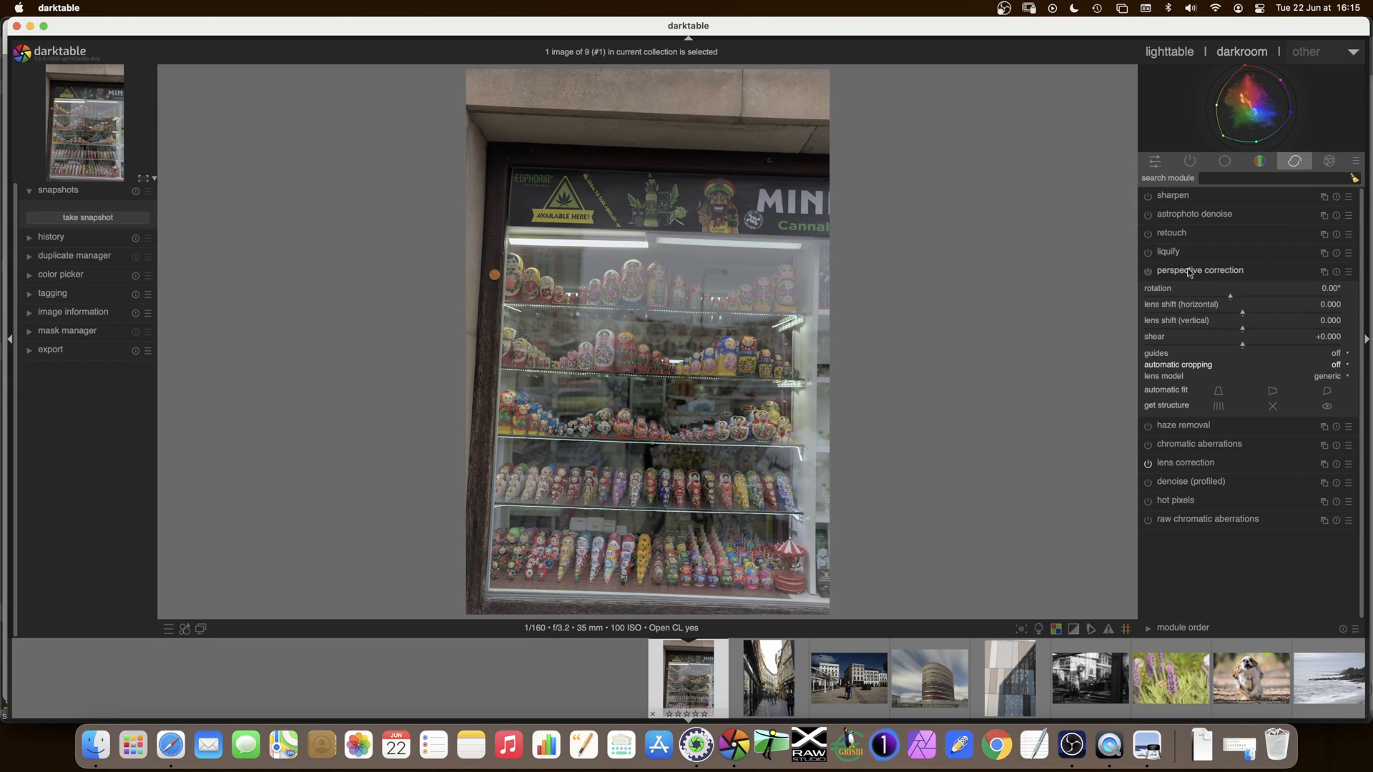
left_click(1328, 392)
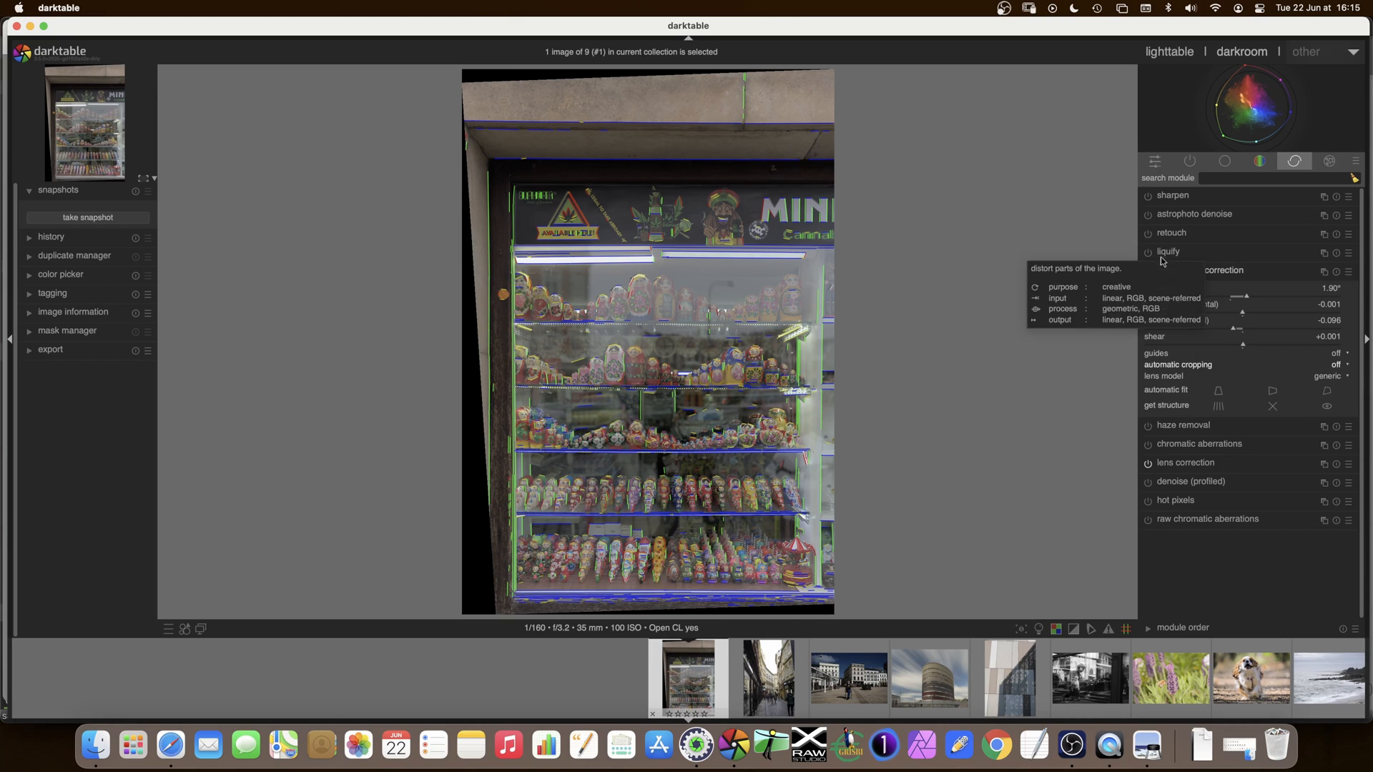
left_click(1200, 272)
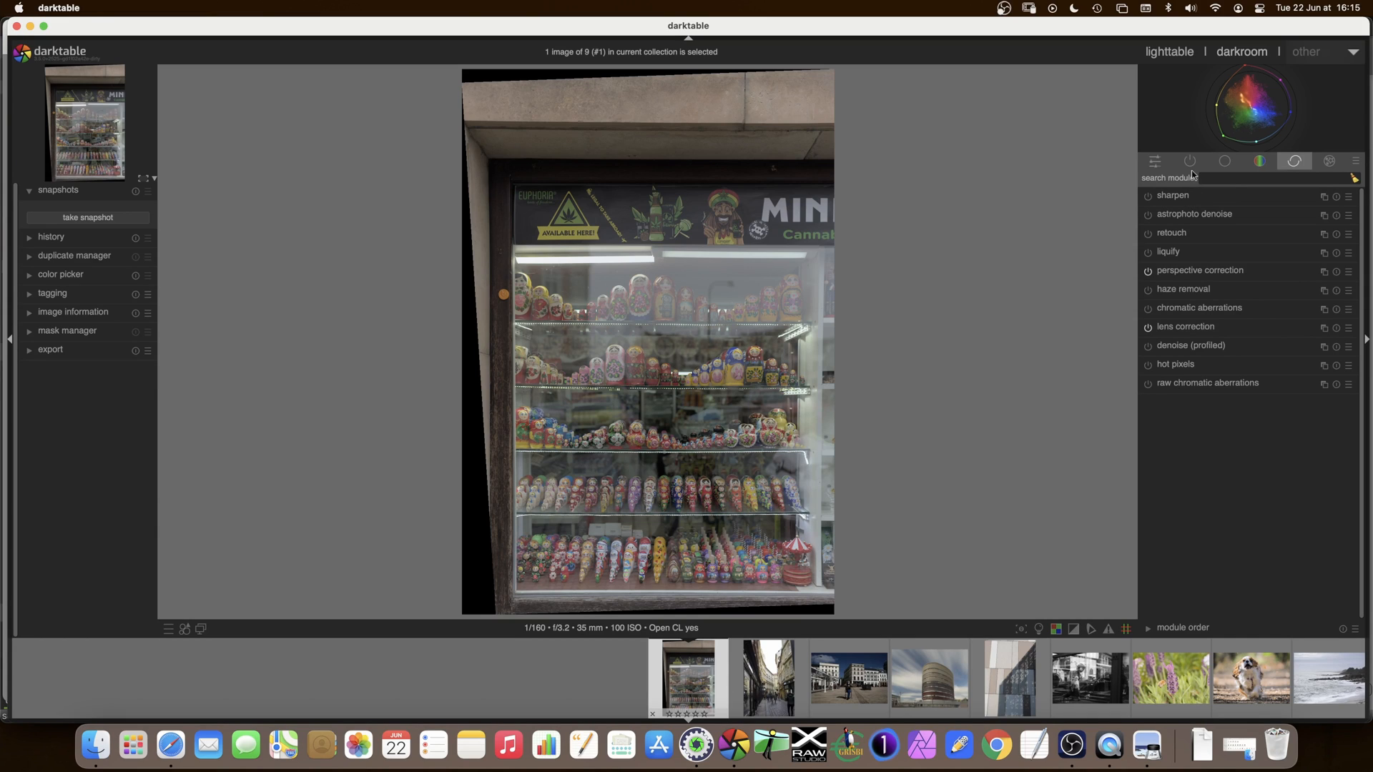
Crop the shop window photo with crop and rotate in freehand aspect, tightly around the lit glass case with the doll shelves.
left_click(1225, 161)
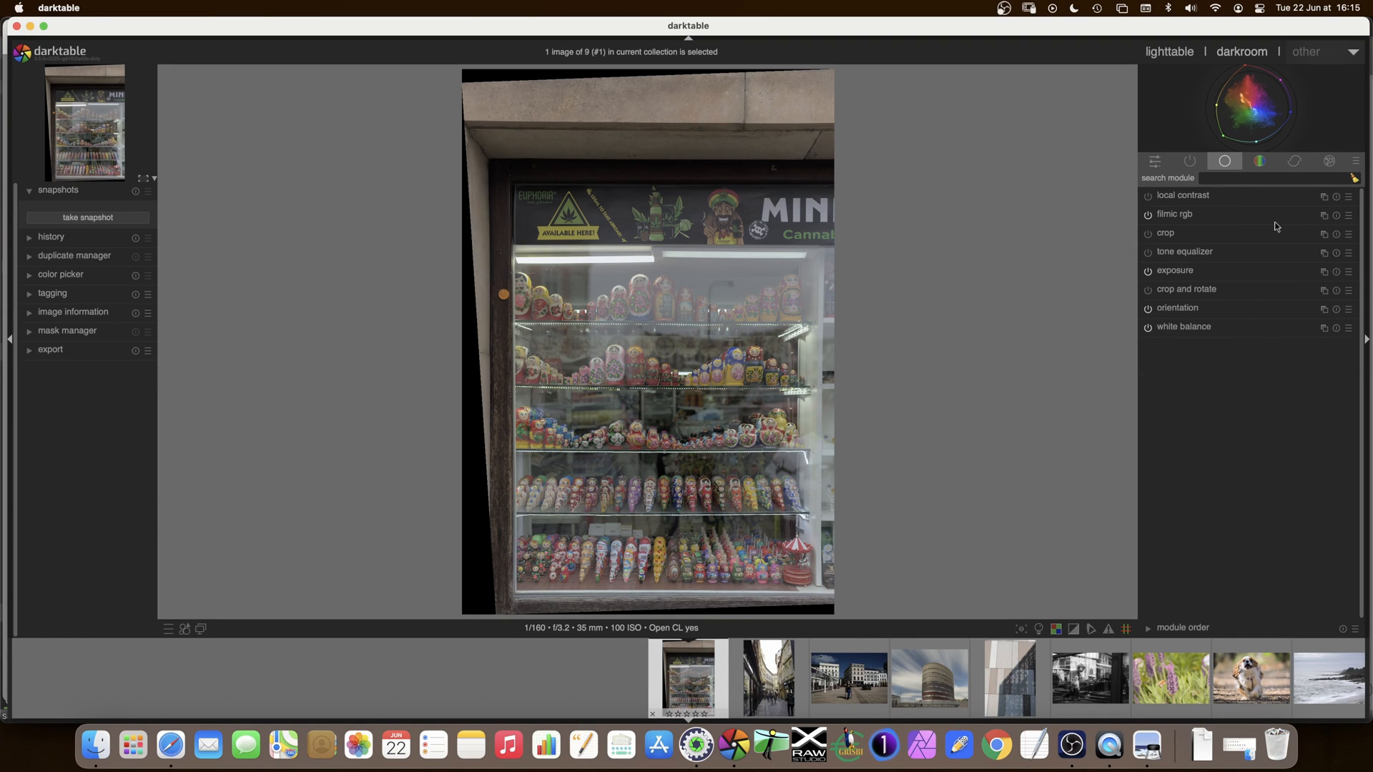
left_click(1182, 291)
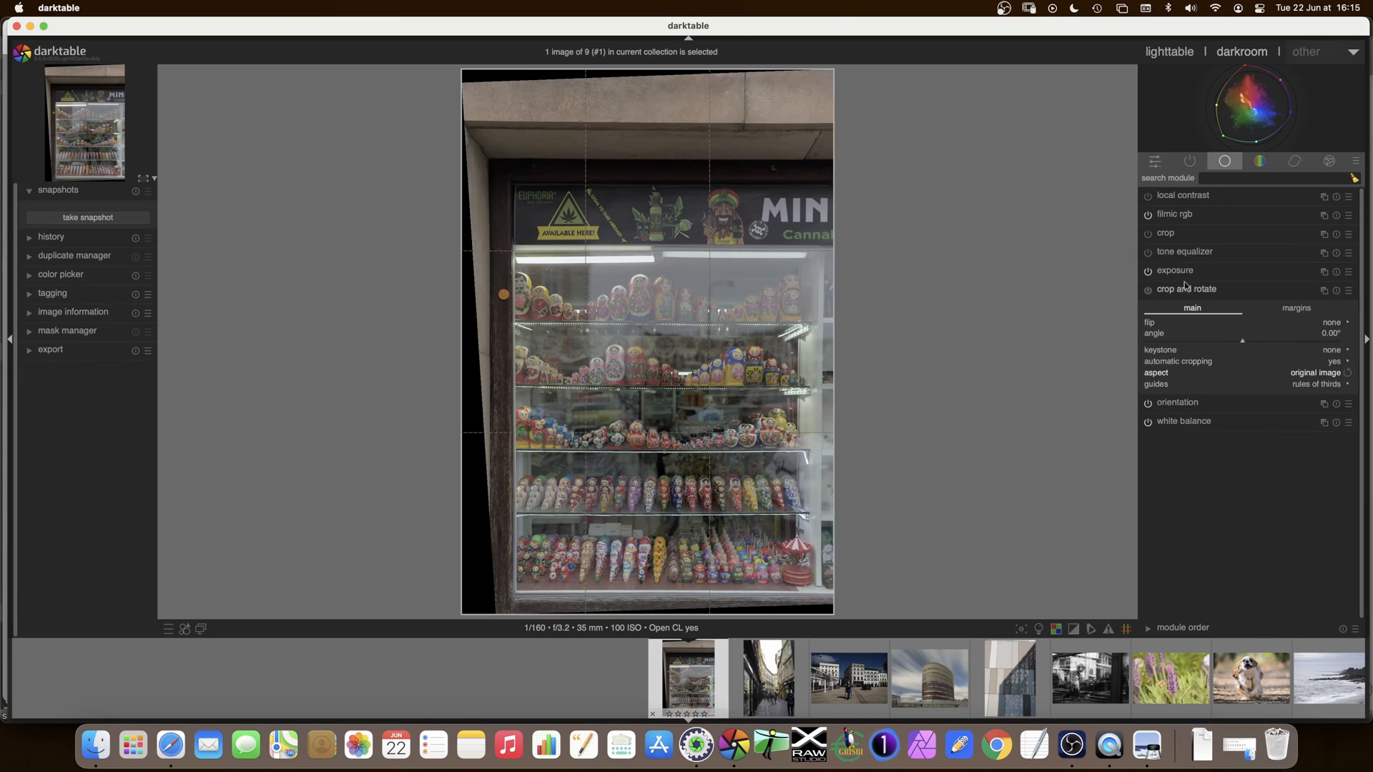
left_click(1314, 373)
left_click(1321, 365)
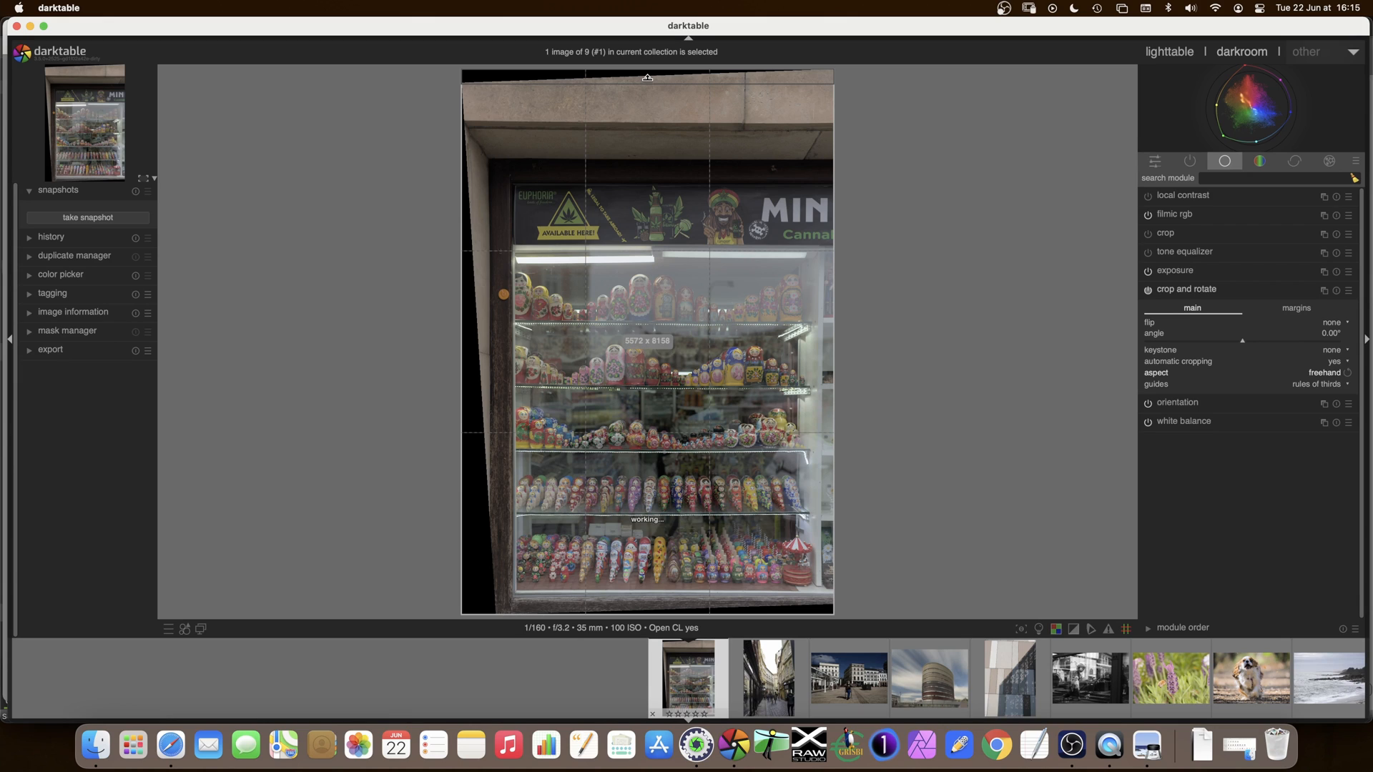
left_click_drag(647, 78, 670, 256)
left_click_drag(825, 428, 810, 428)
left_click_drag(661, 604, 662, 580)
left_click_drag(466, 468, 520, 471)
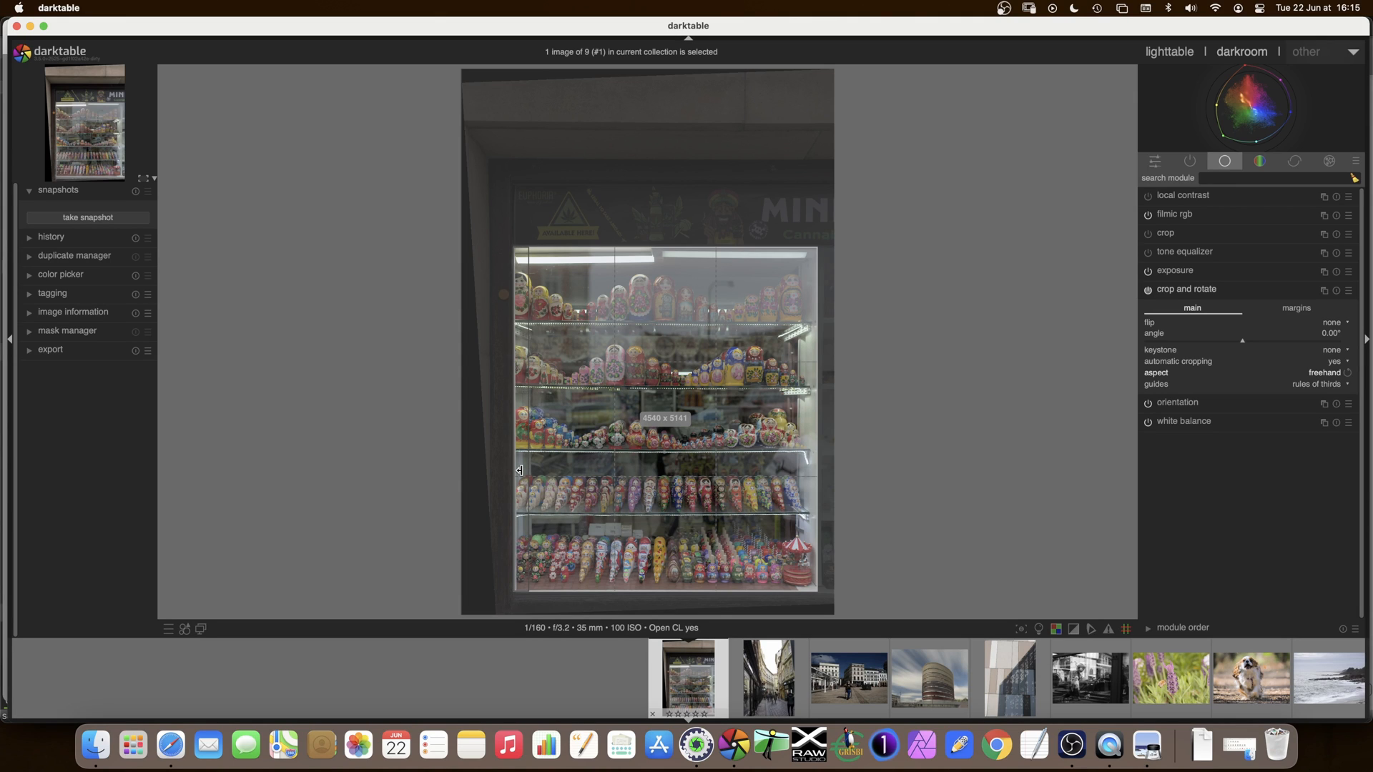
left_click_drag(520, 470, 520, 470)
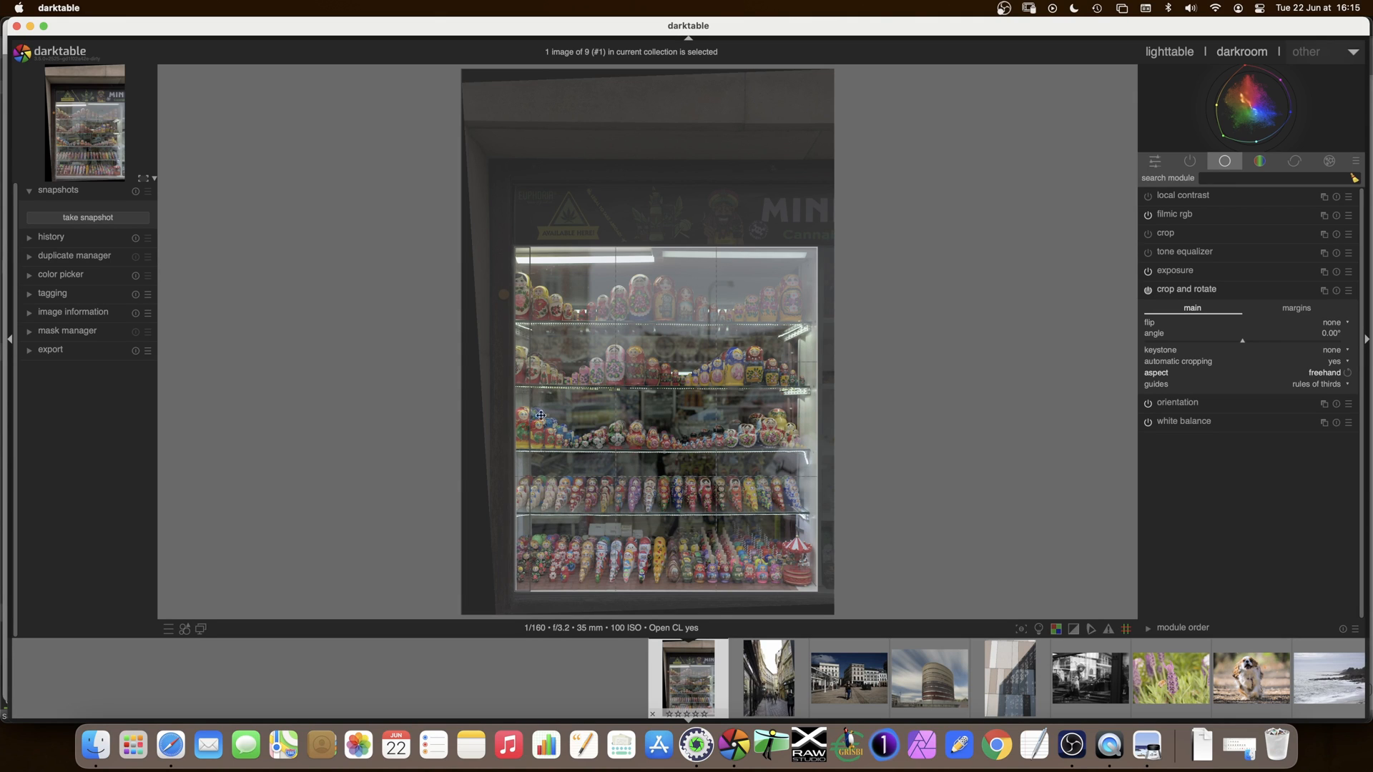
left_click(1181, 292)
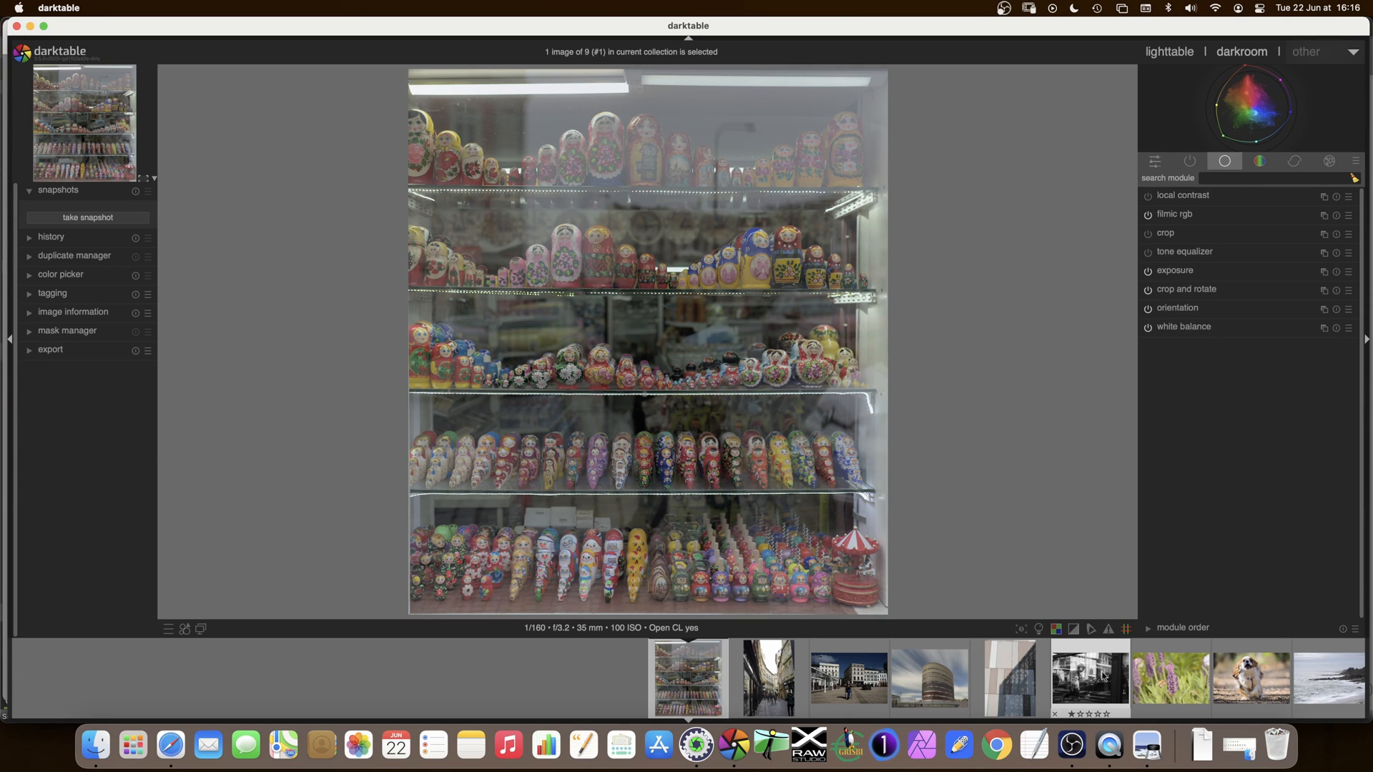
Open the photo of the panelled facade with the diagonal shadow and automatically correct its vertical perspective.
left_click(1006, 682)
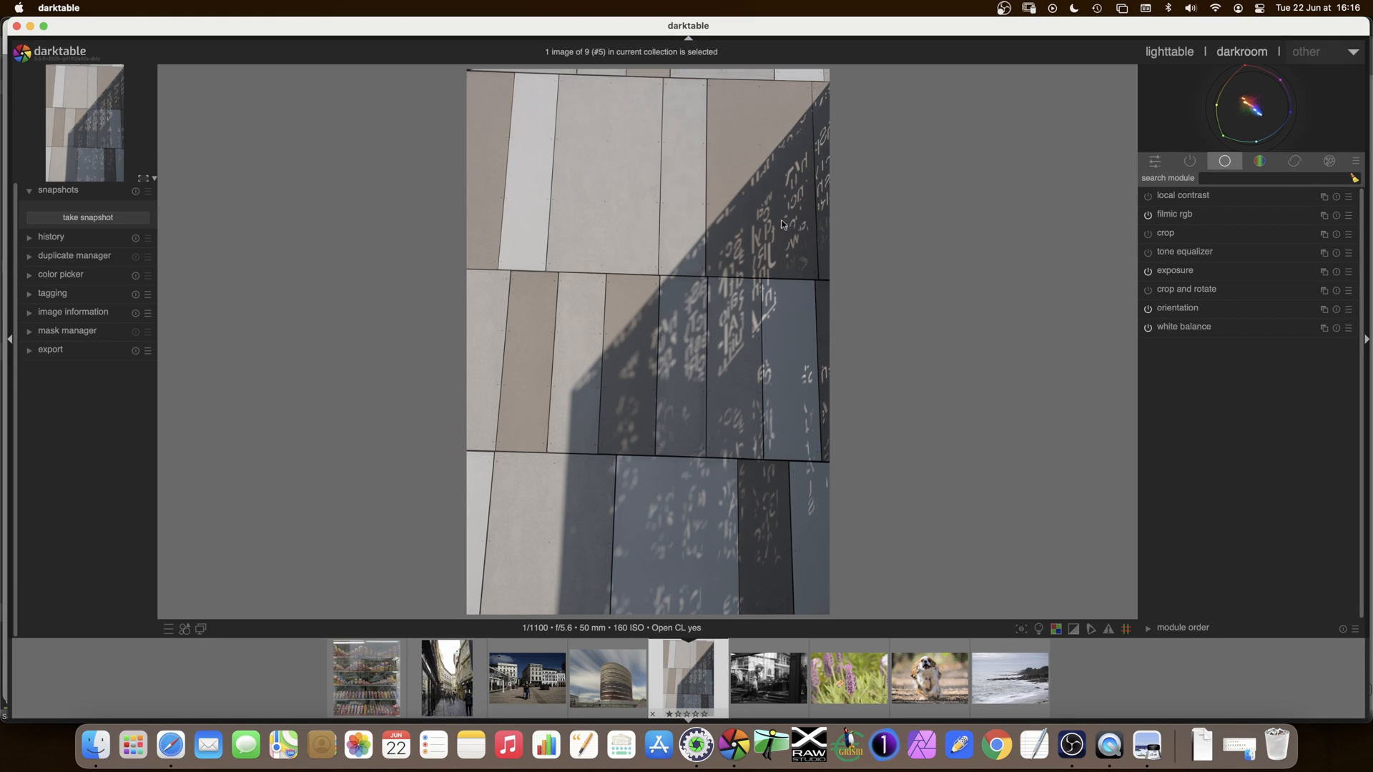
left_click(1295, 165)
left_click(1242, 272)
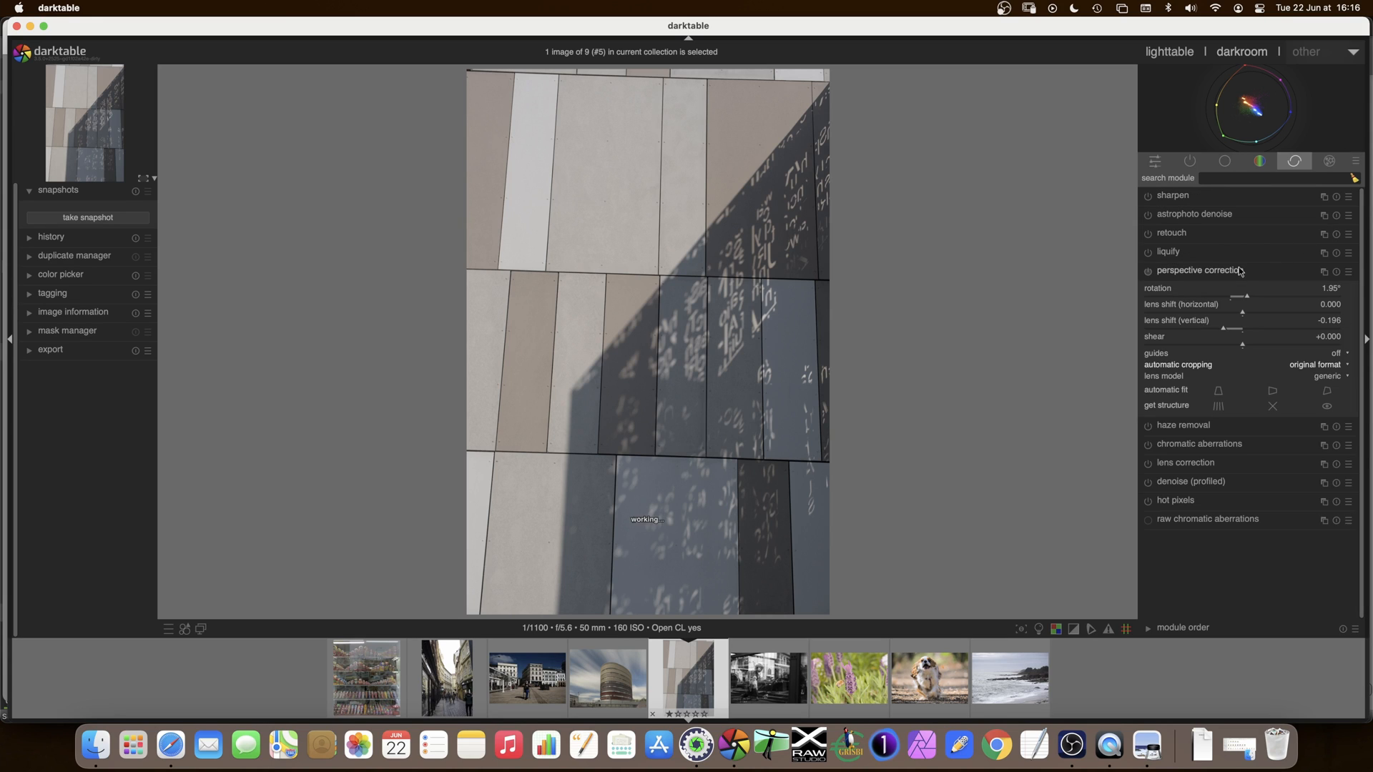
left_click(1222, 394)
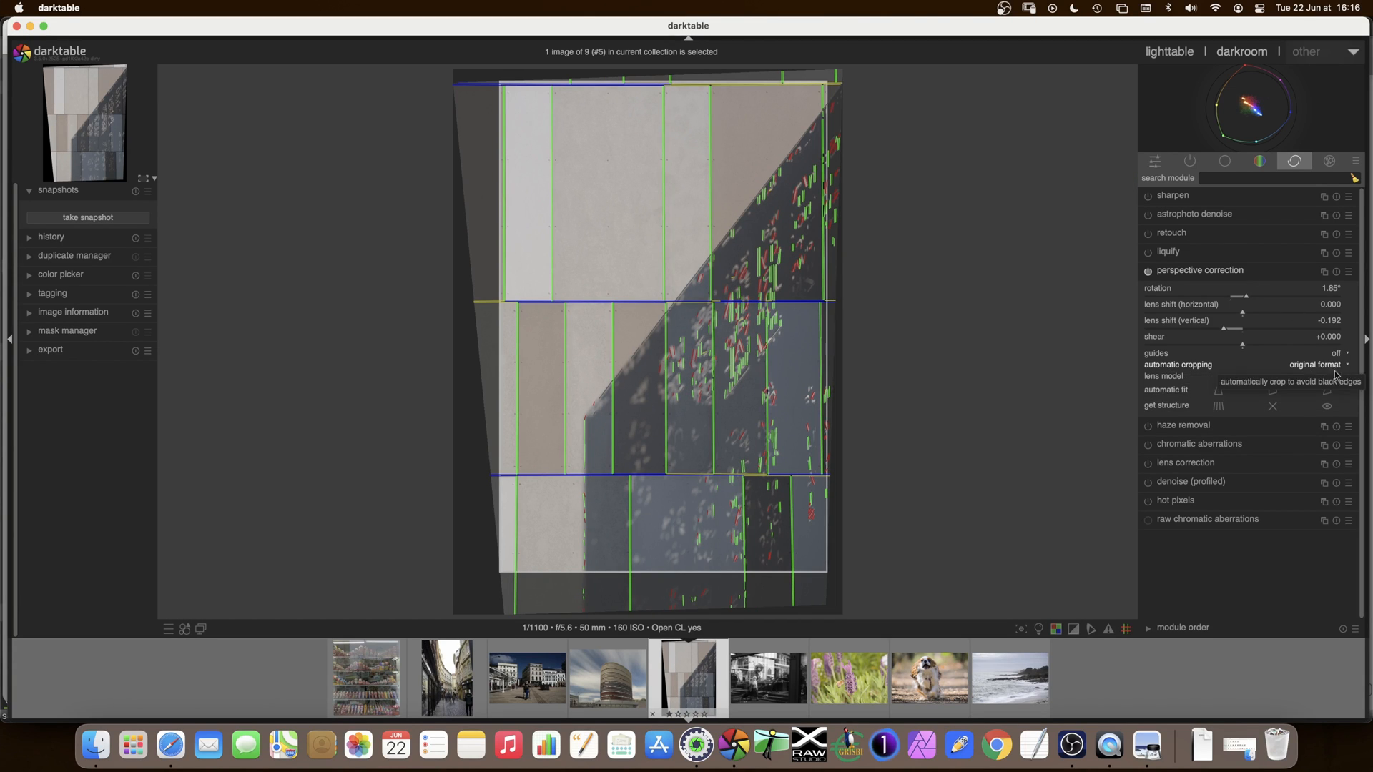
left_click(1217, 272)
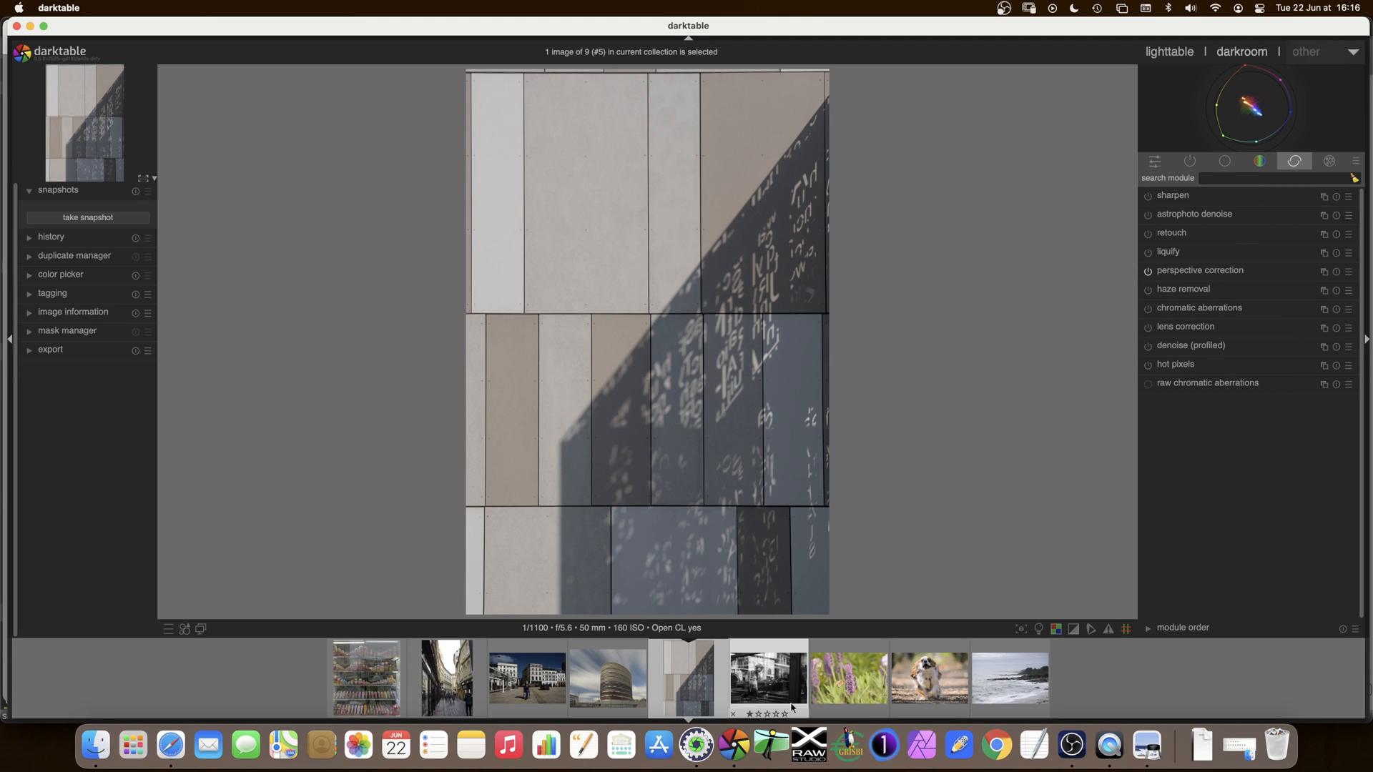
Open the café window reflection photo, automatically correct its vertical perspective, and set automatic cropping to original format.
left_click(767, 688)
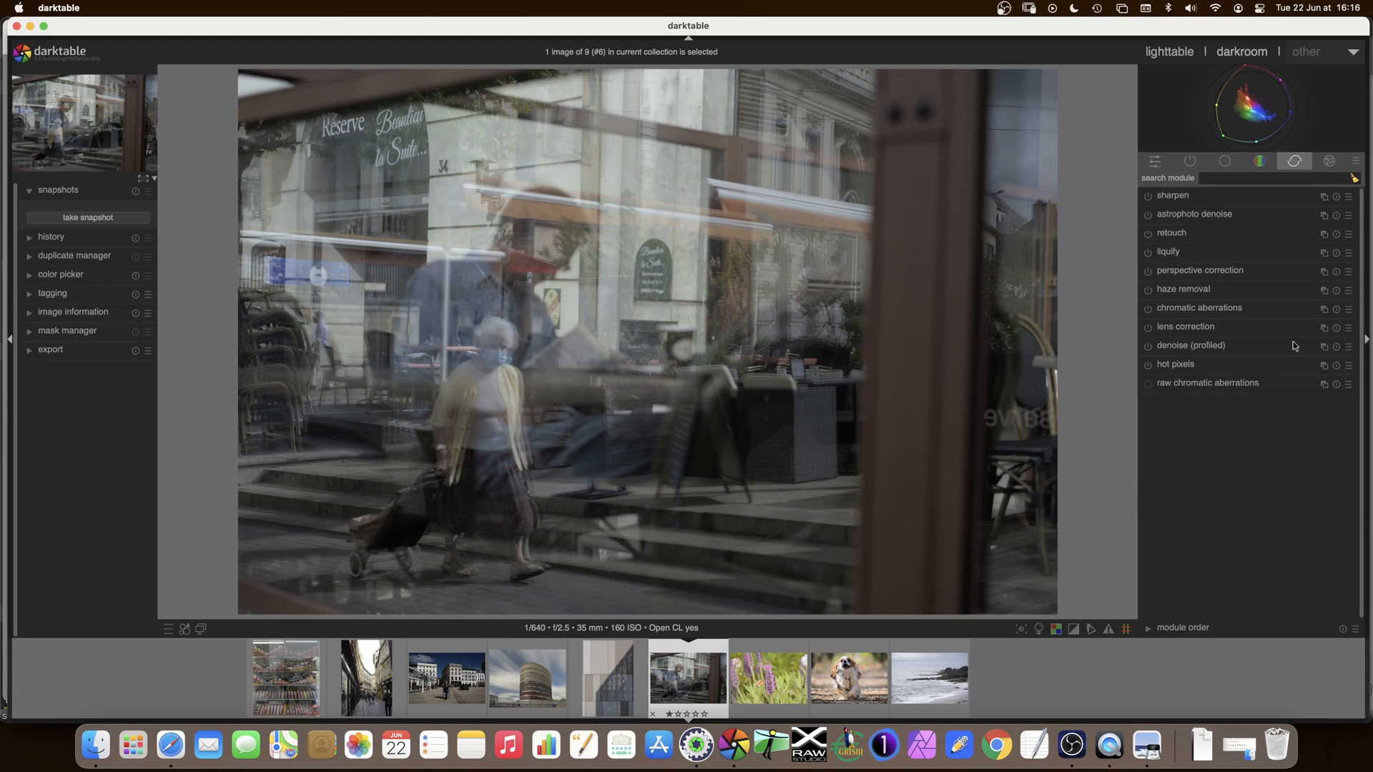
left_click(1202, 272)
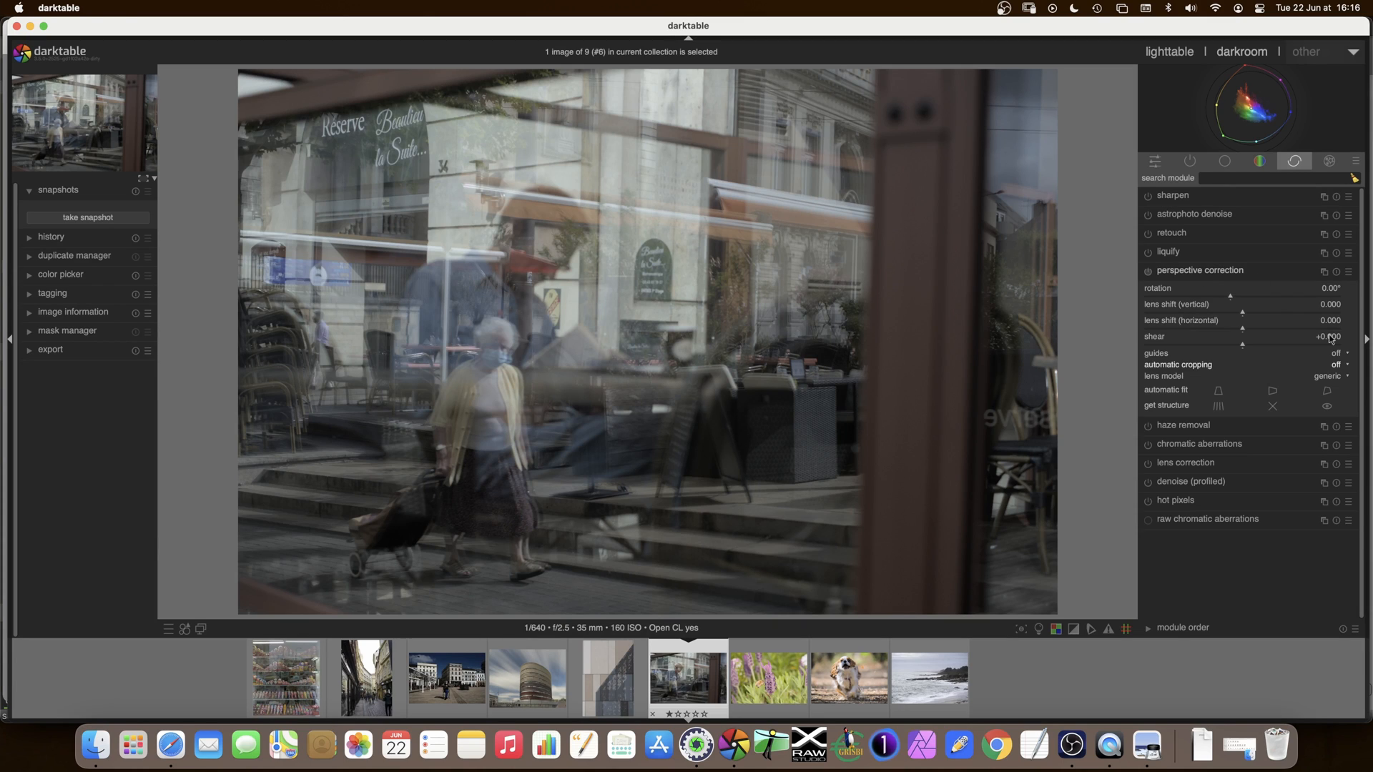
left_click(1221, 392)
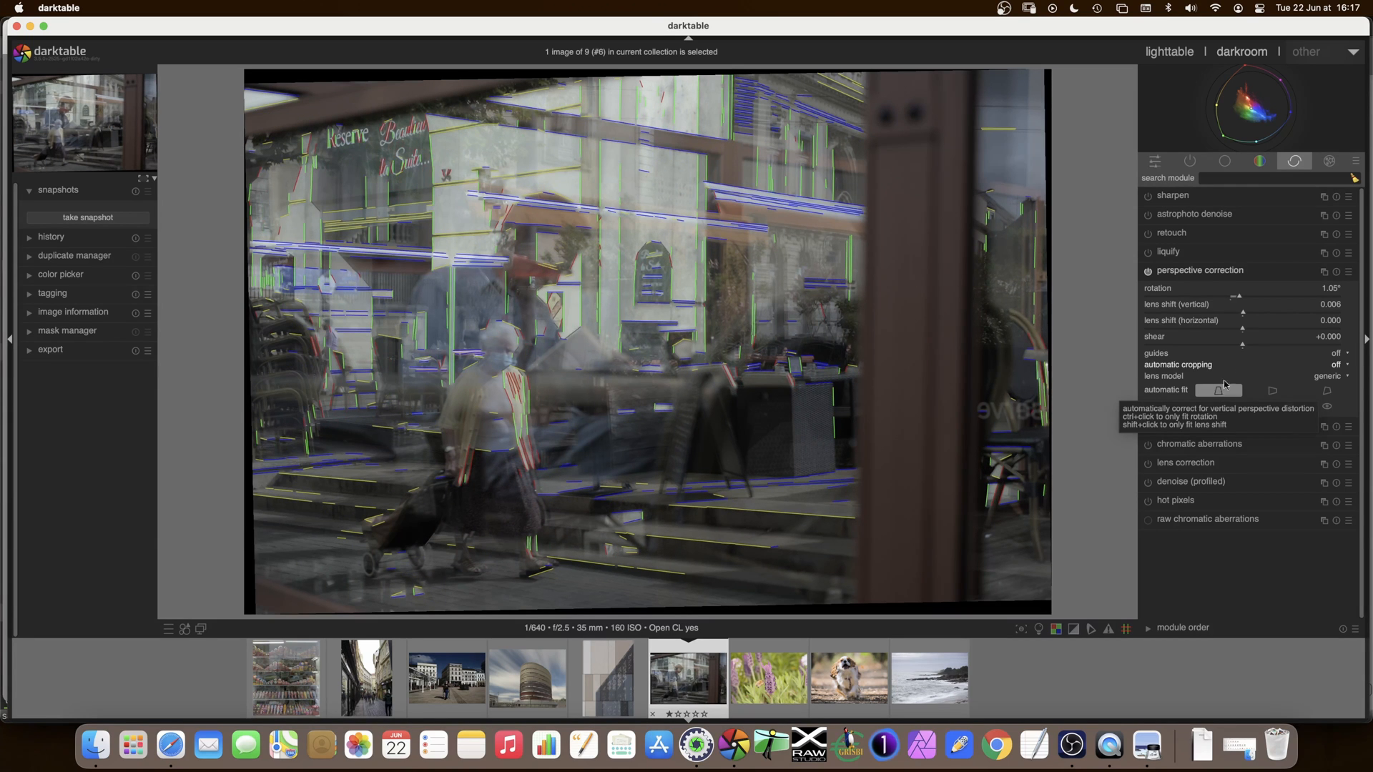
left_click(1335, 365)
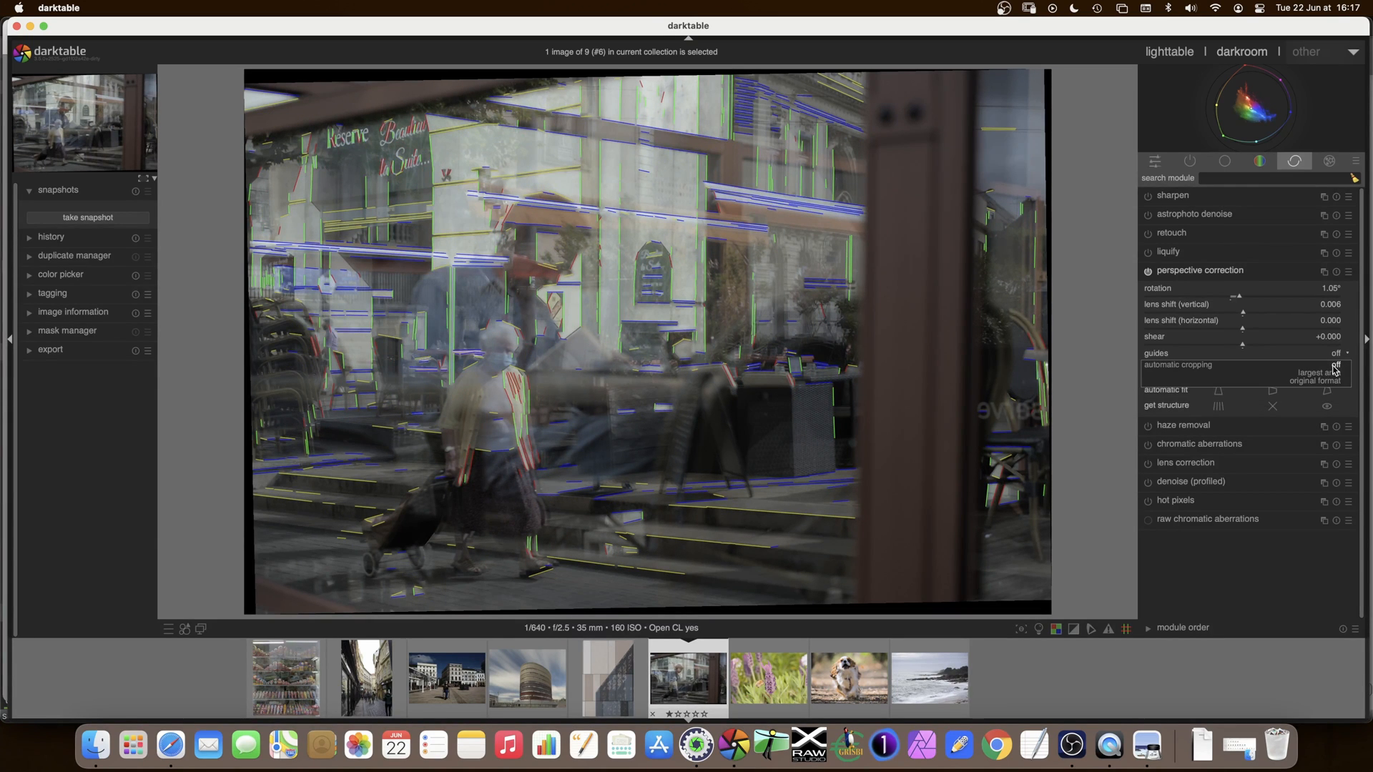
left_click(1323, 380)
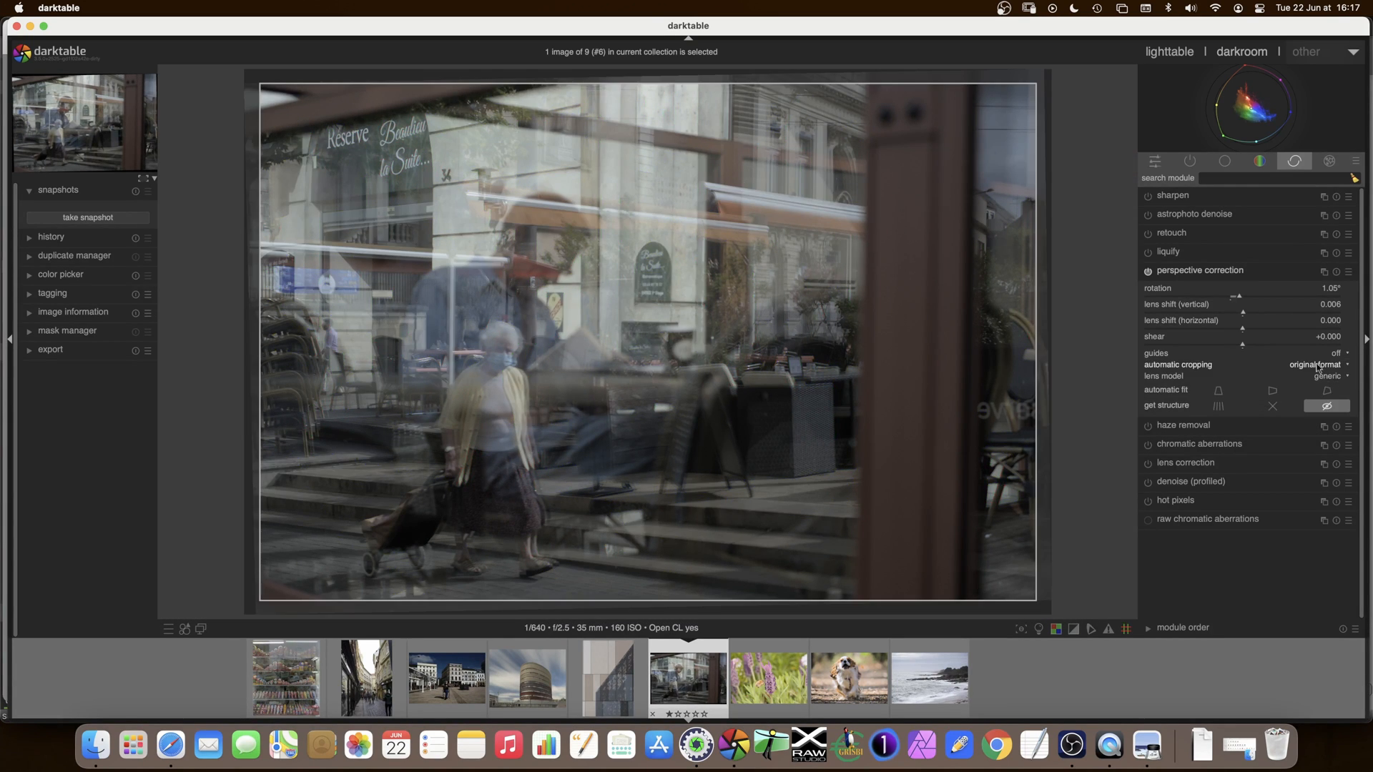
left_click(1213, 270)
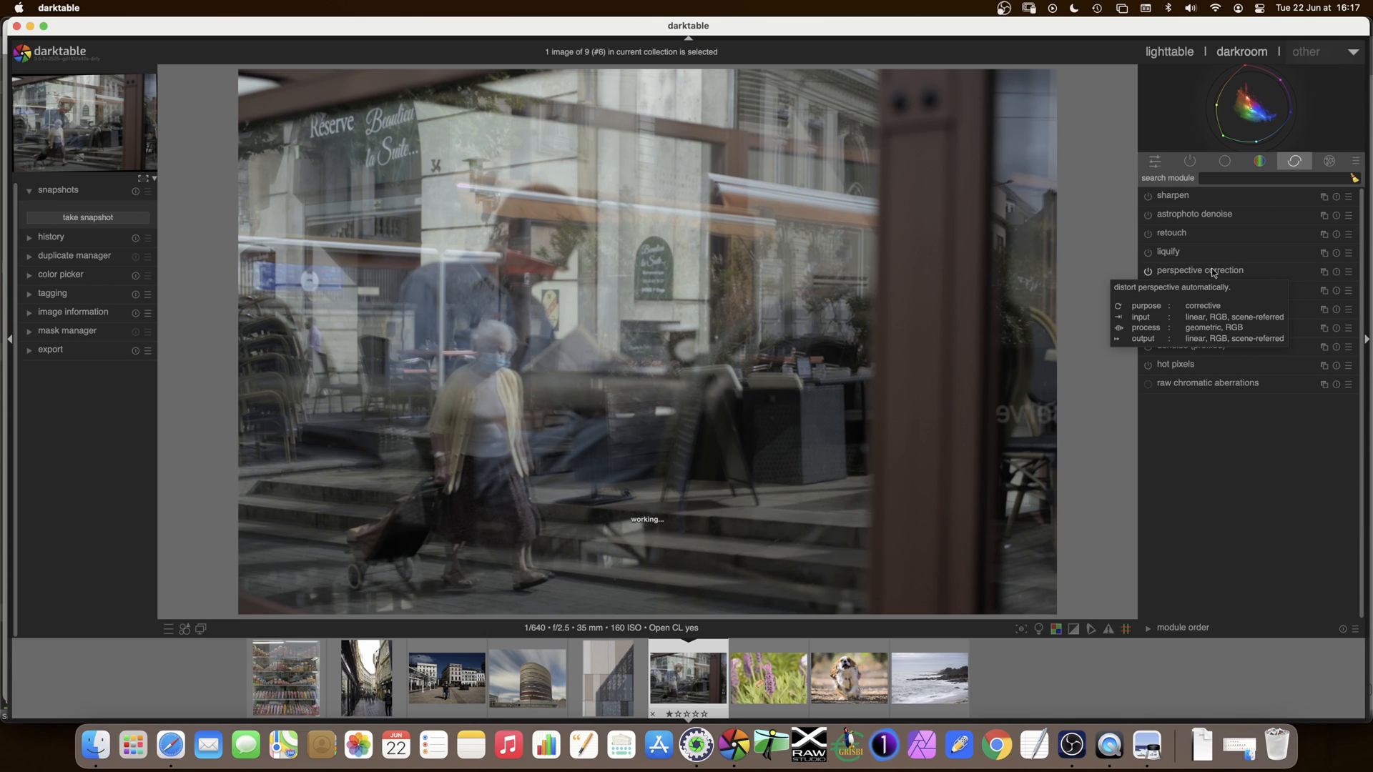
Compare the café window photo with and without perspective correction by switching the module off and on repeatedly.
left_click(1147, 272)
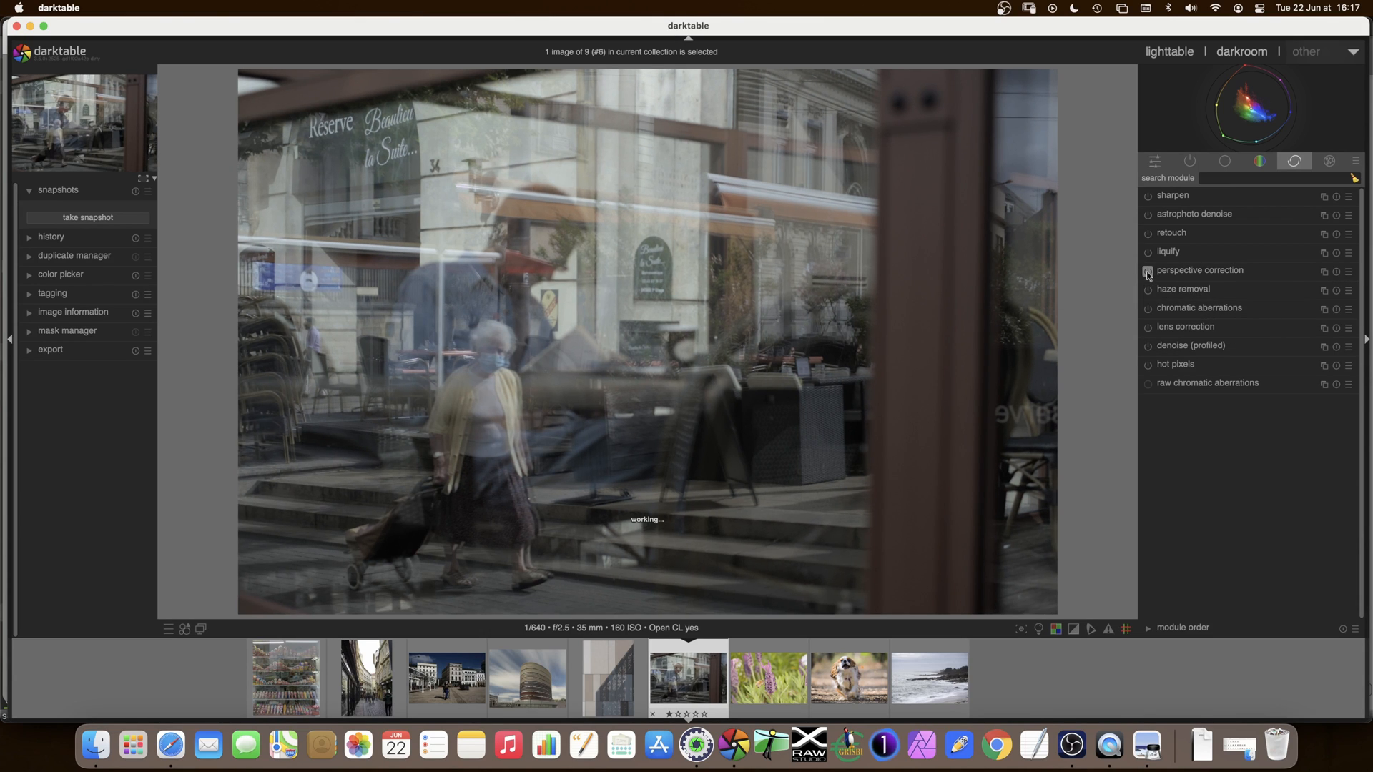
left_click(1147, 273)
left_click(1147, 272)
left_click(1147, 272)
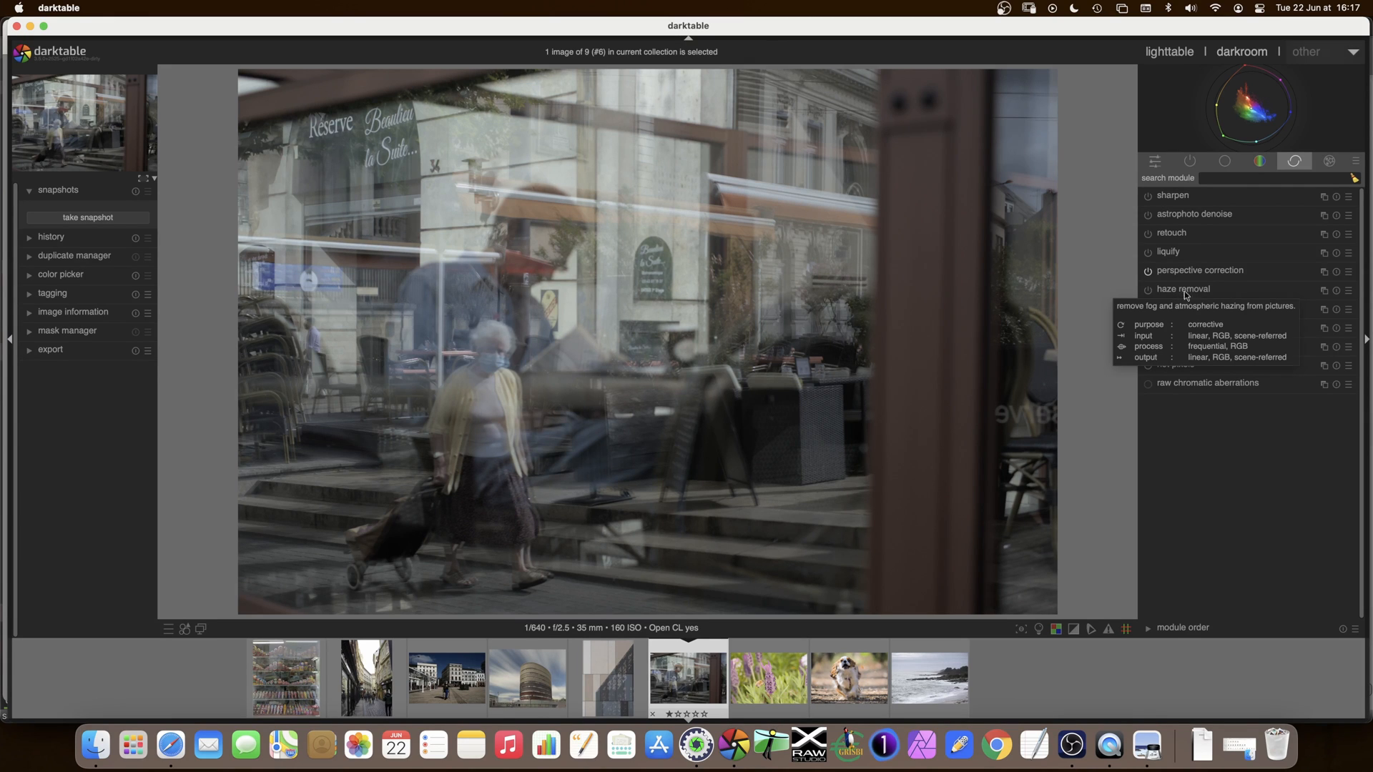
Open the running dog photo from the lighttable, switch on the framing effect, and reset its parameters to the defaults.
key("l")
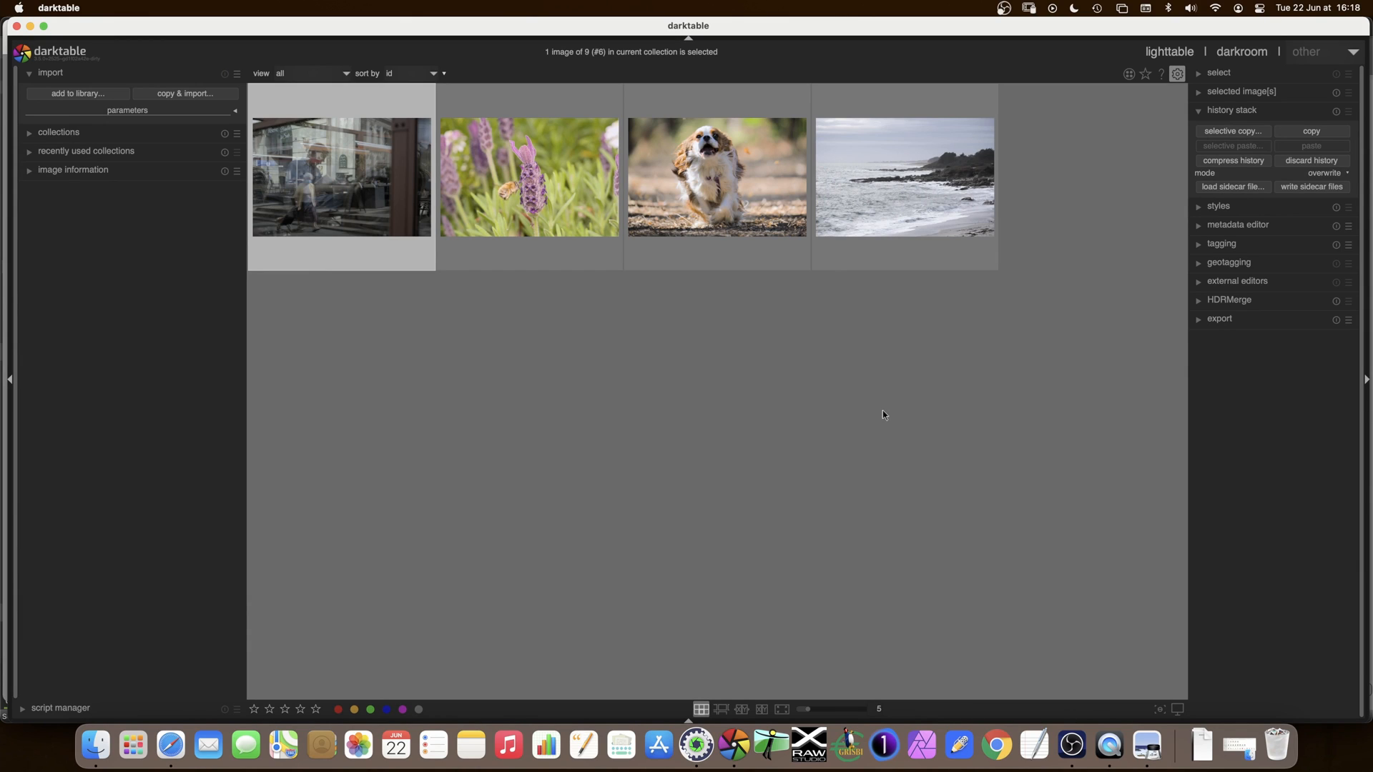
left_click(709, 173)
double_click(706, 173)
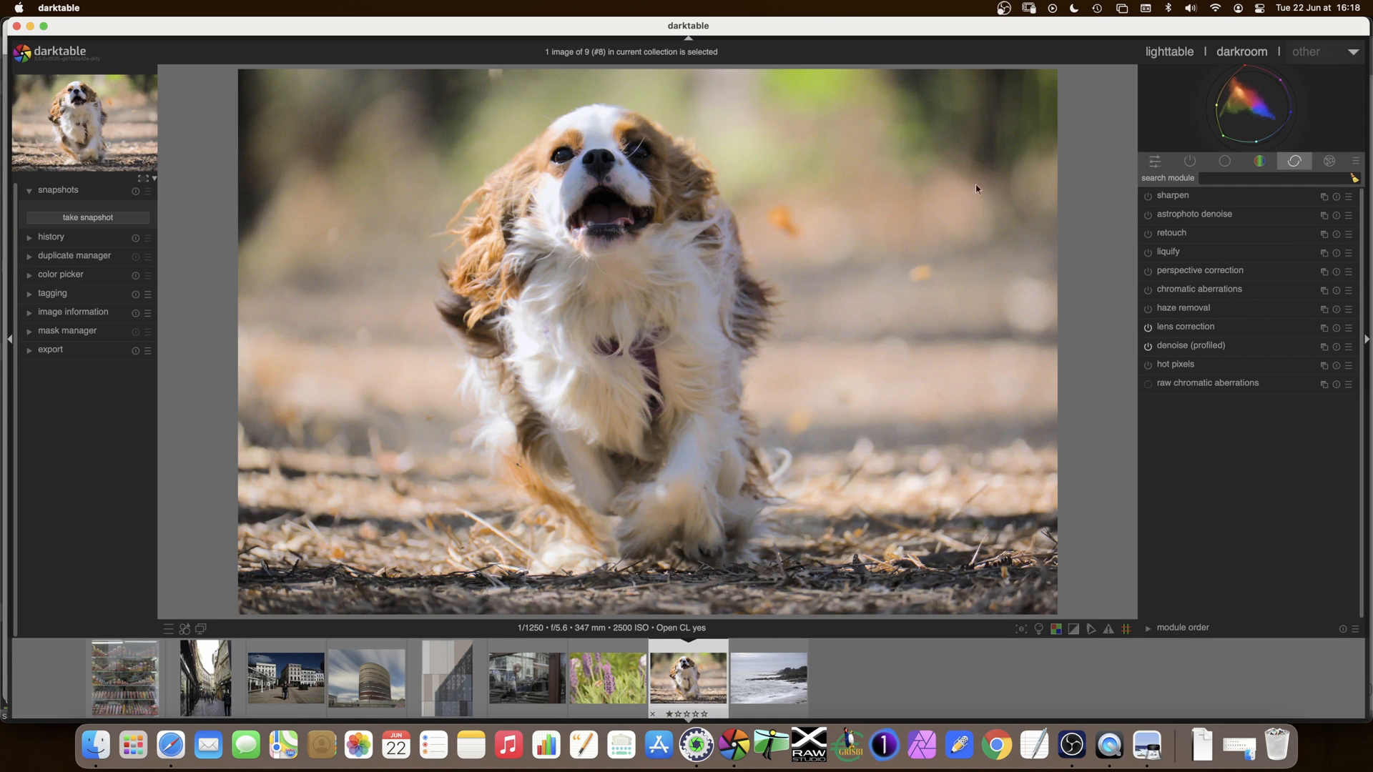
left_click(1329, 161)
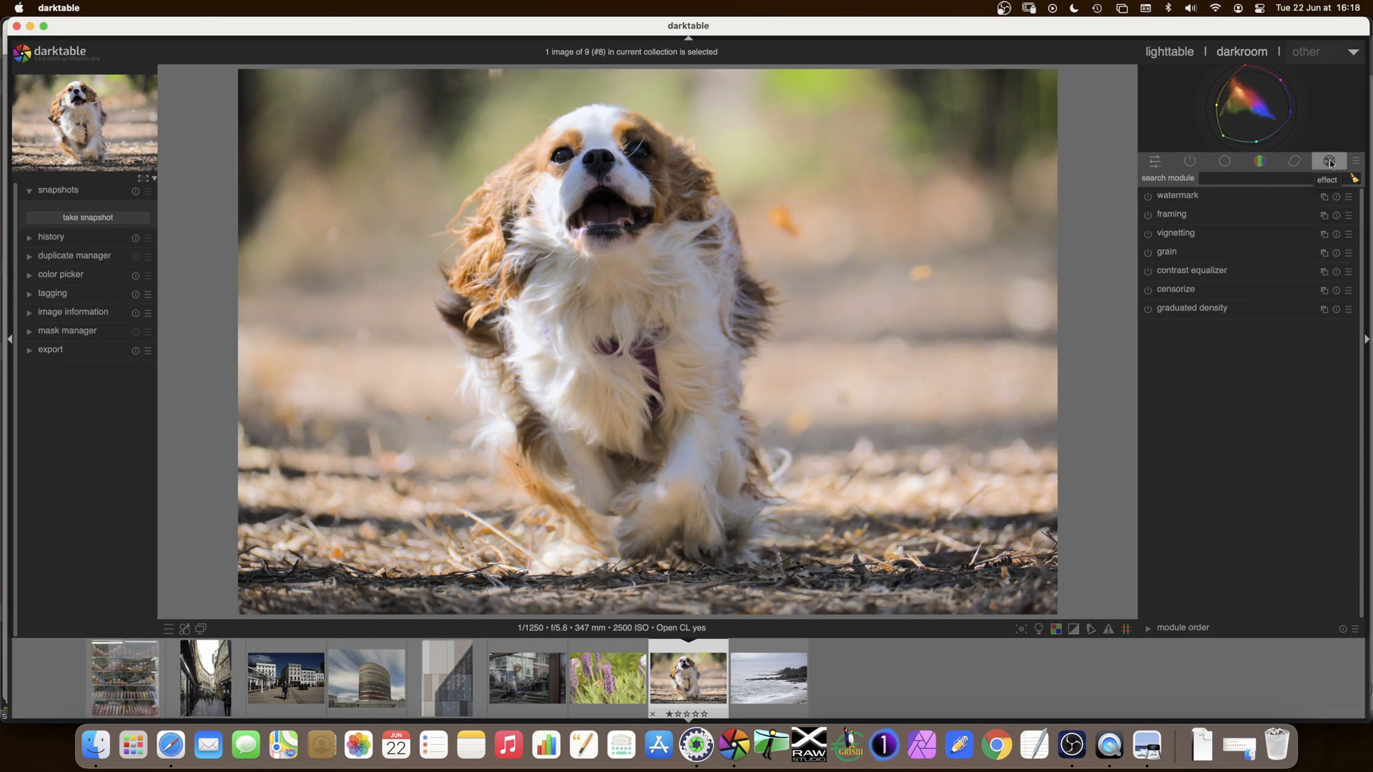
left_click(1170, 216)
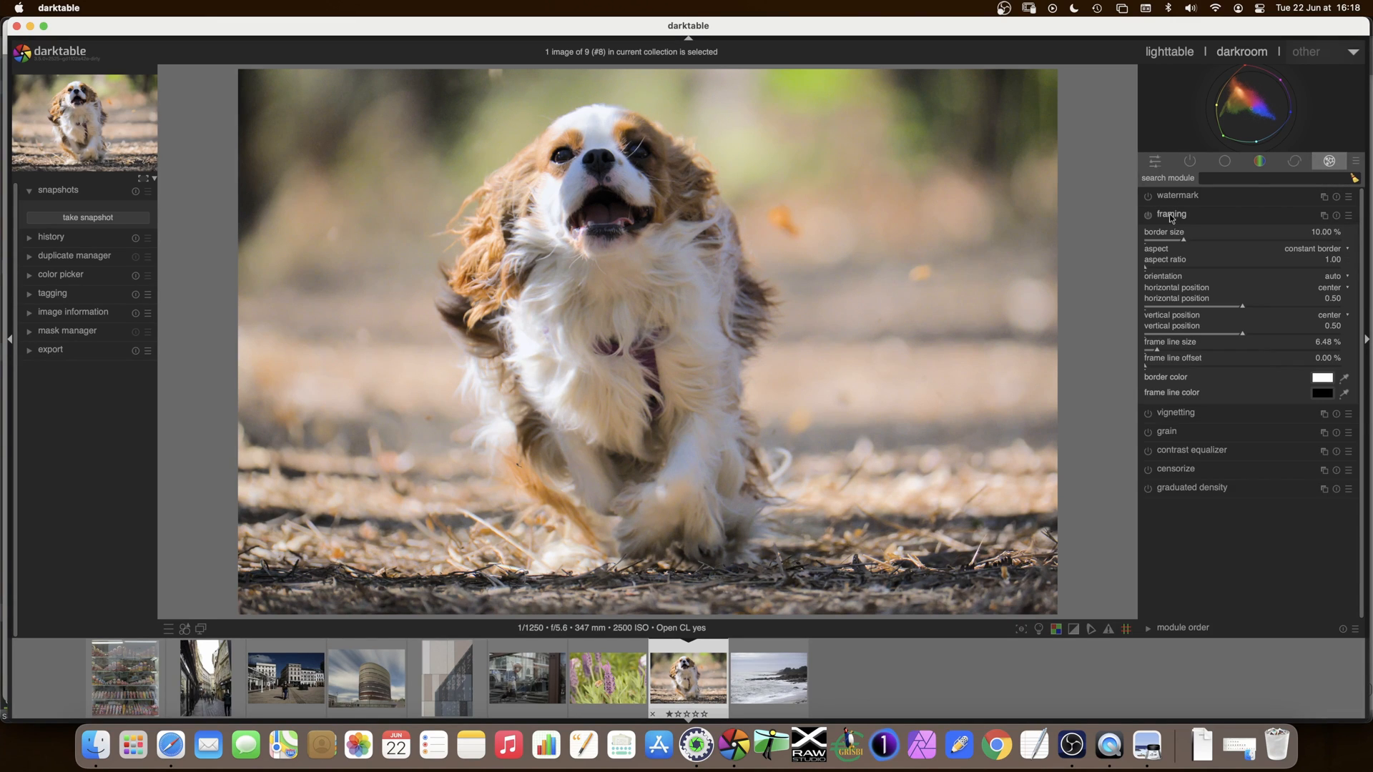
left_click(1148, 215)
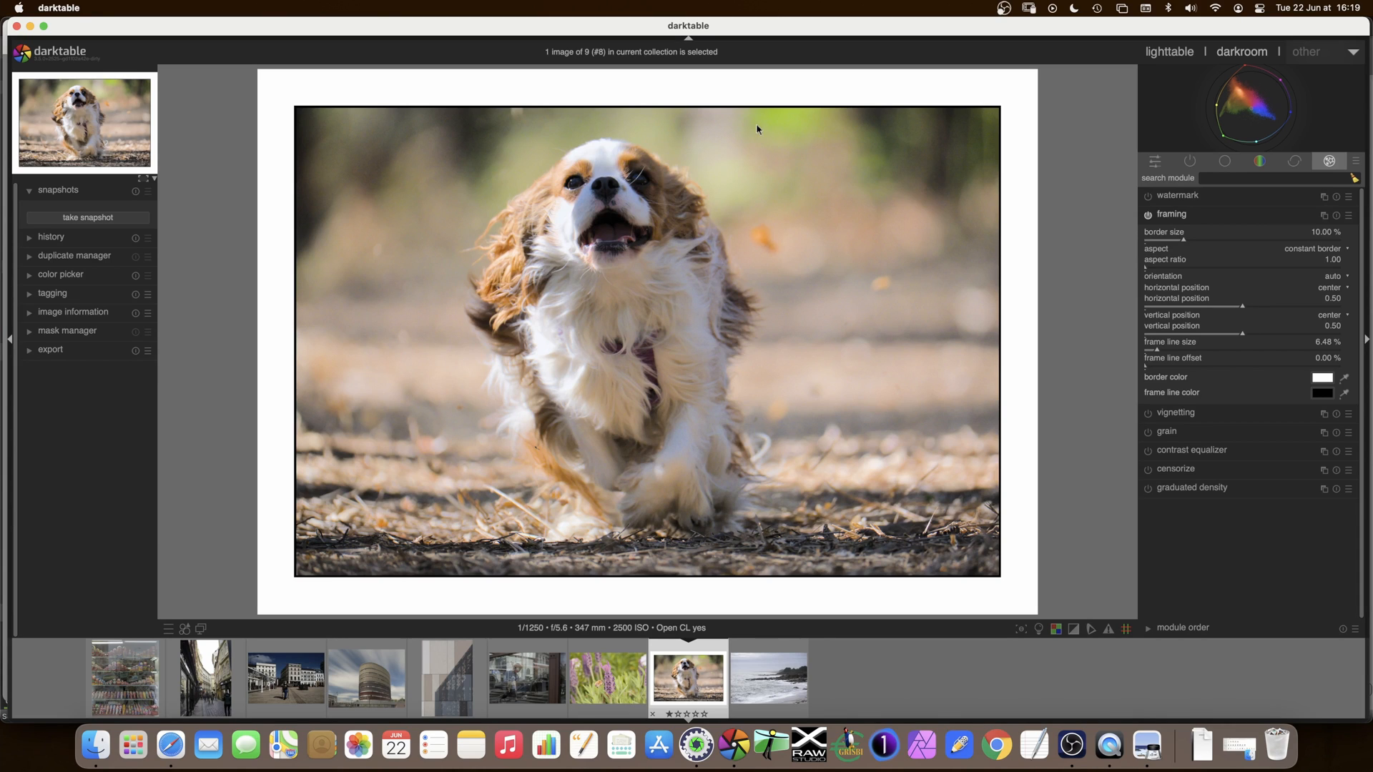
left_click(1336, 217)
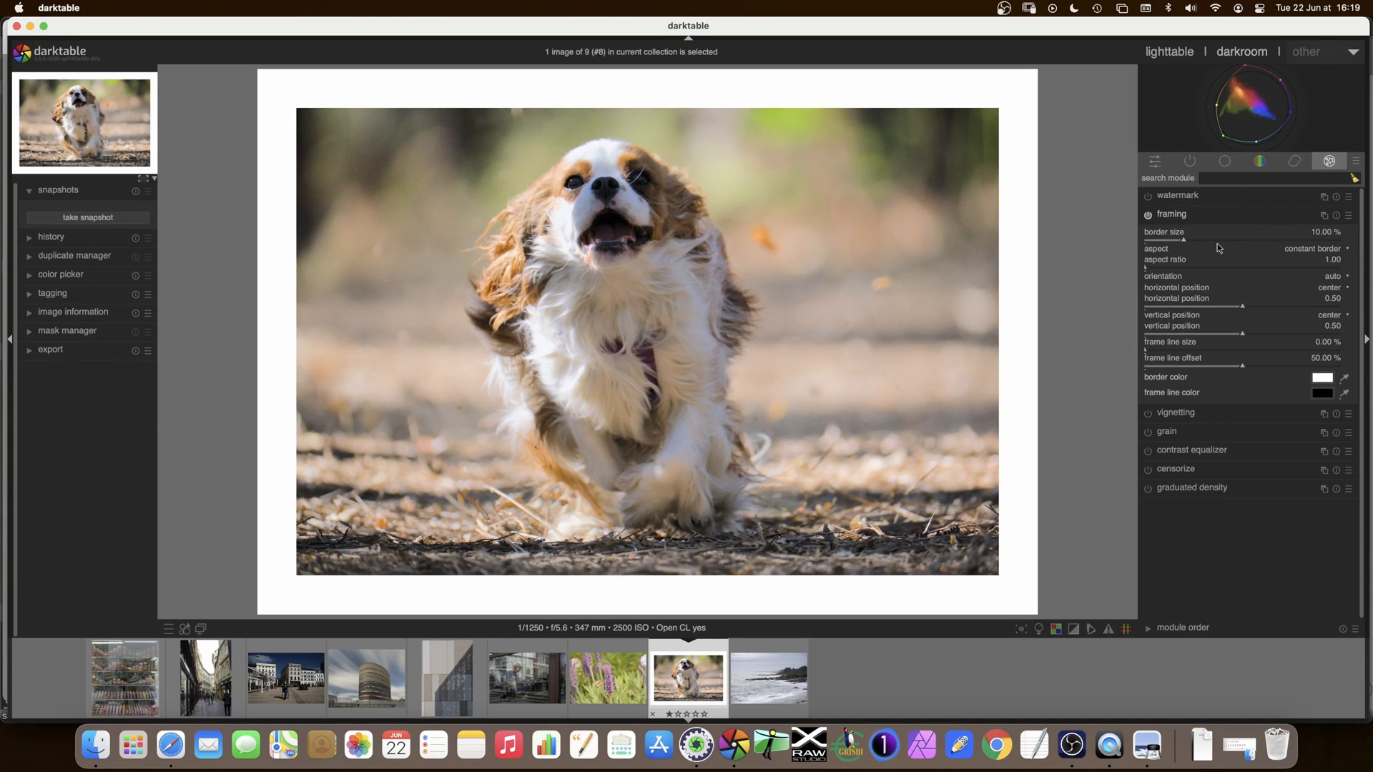
Try framing border sizes of 41.30 % and 7.34 % on the dog photo, and set the size back to 10 %.
left_click_drag(1183, 242, 1307, 243)
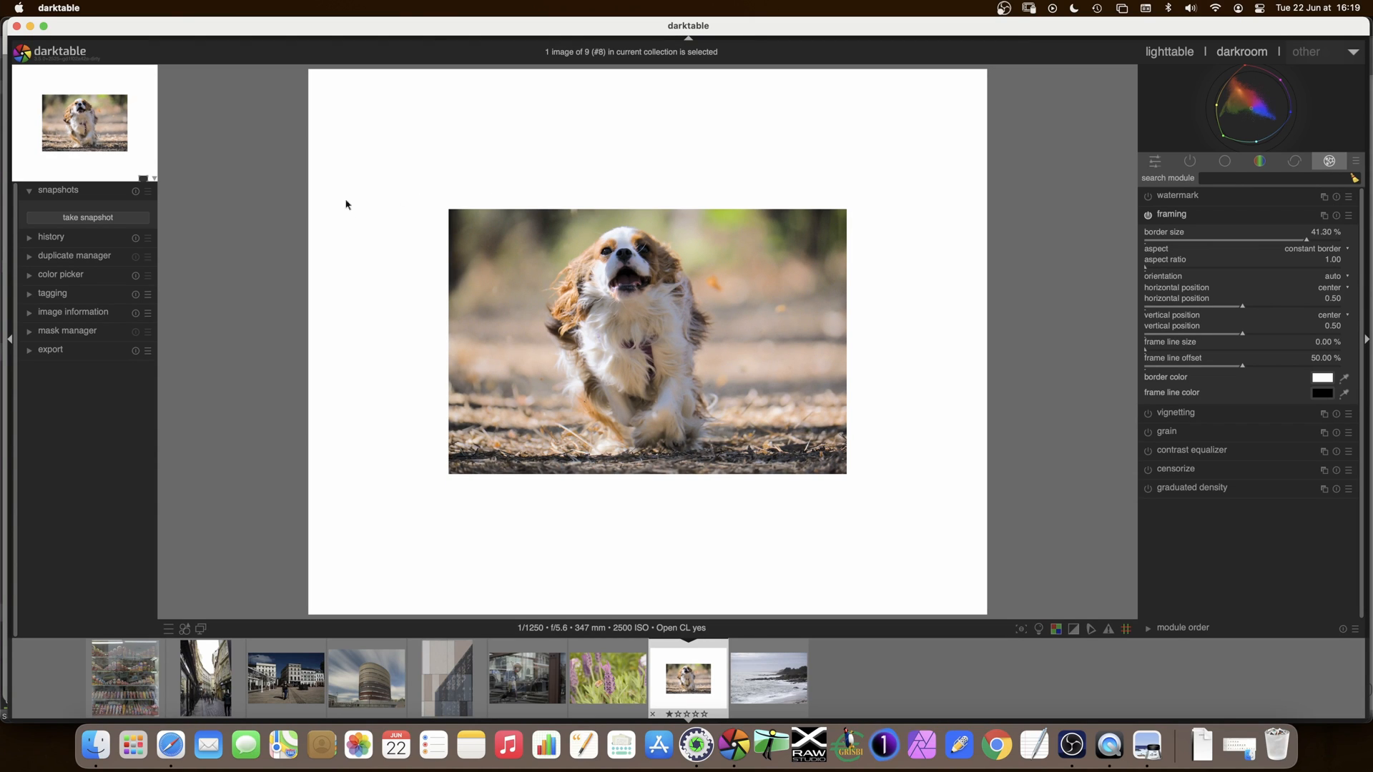
left_click(1173, 240)
right_click(1179, 241)
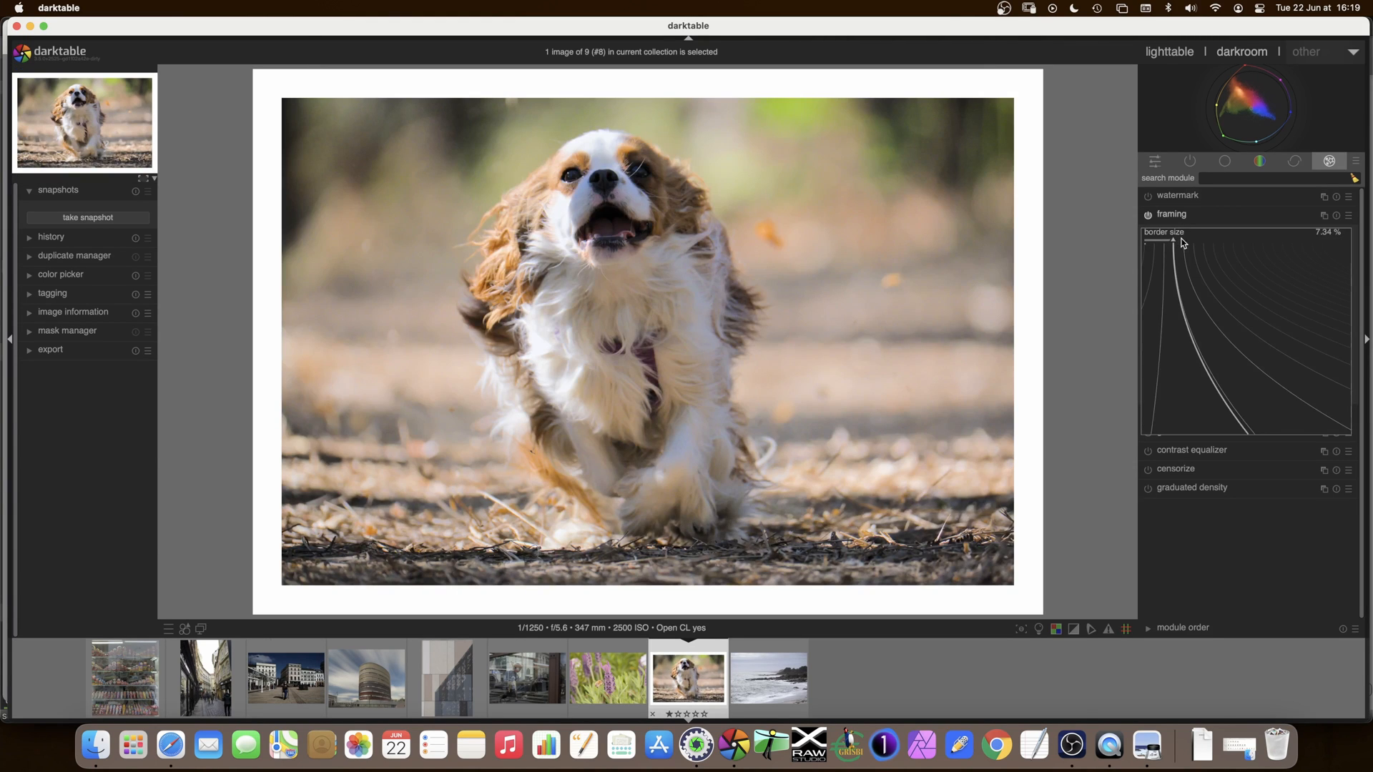
type("10")
key("Return")
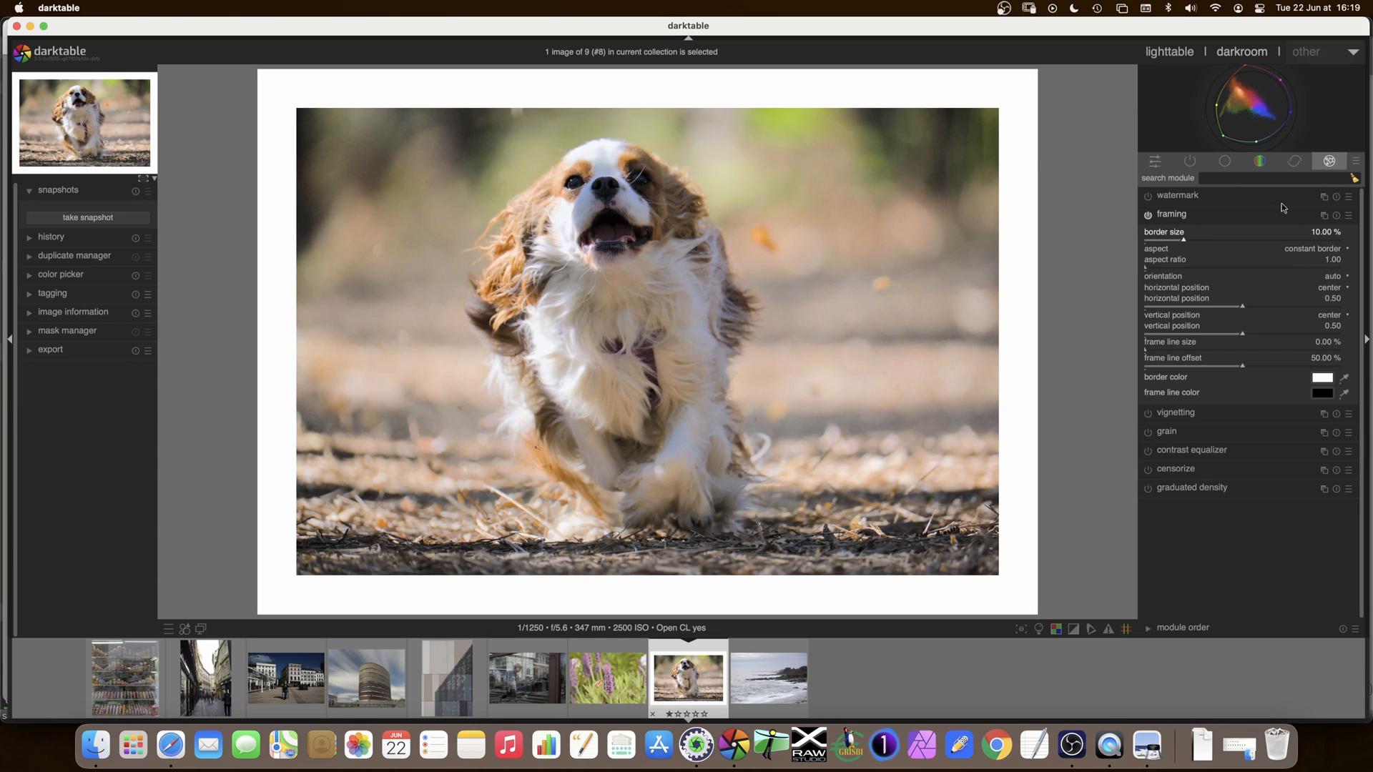
Set the frame's aspect to 16:9 after trying the square aspect.
left_click(1337, 252)
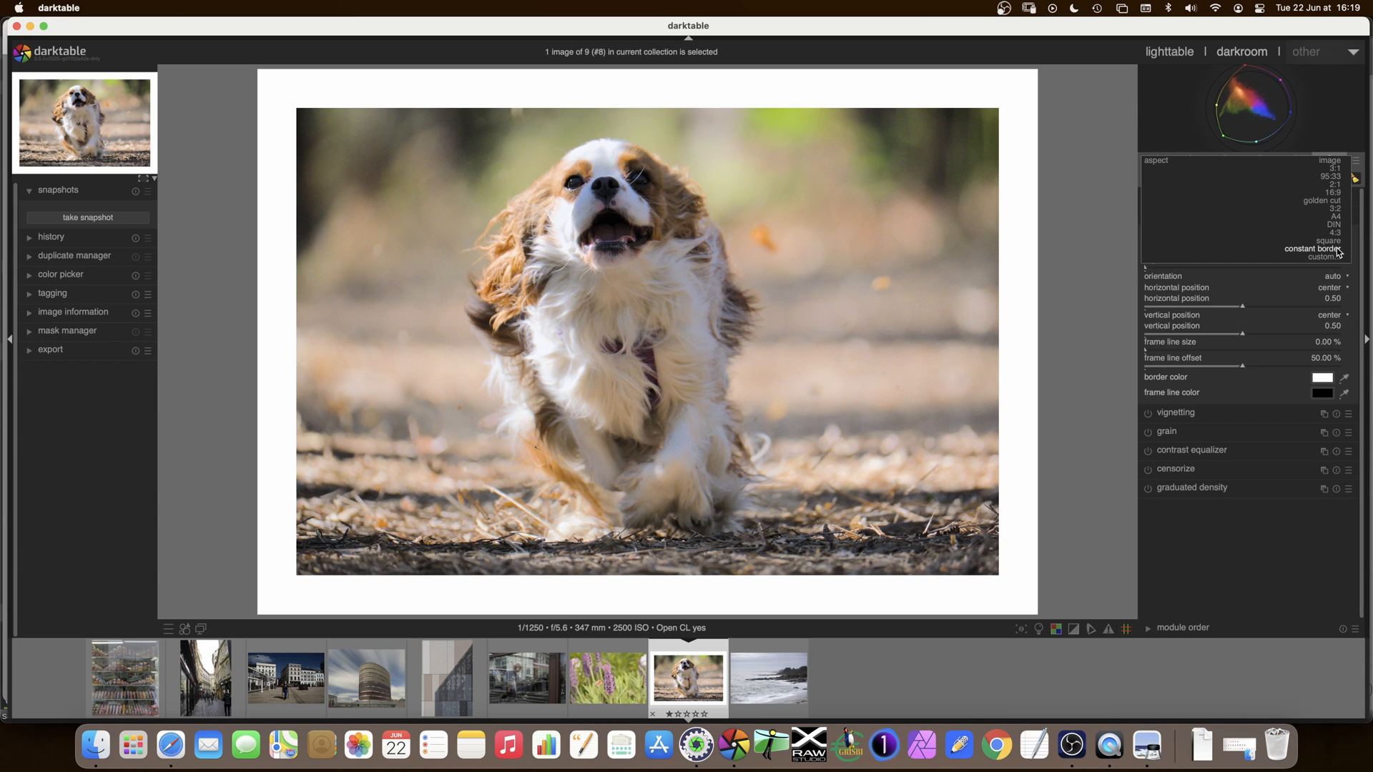
left_click(1336, 243)
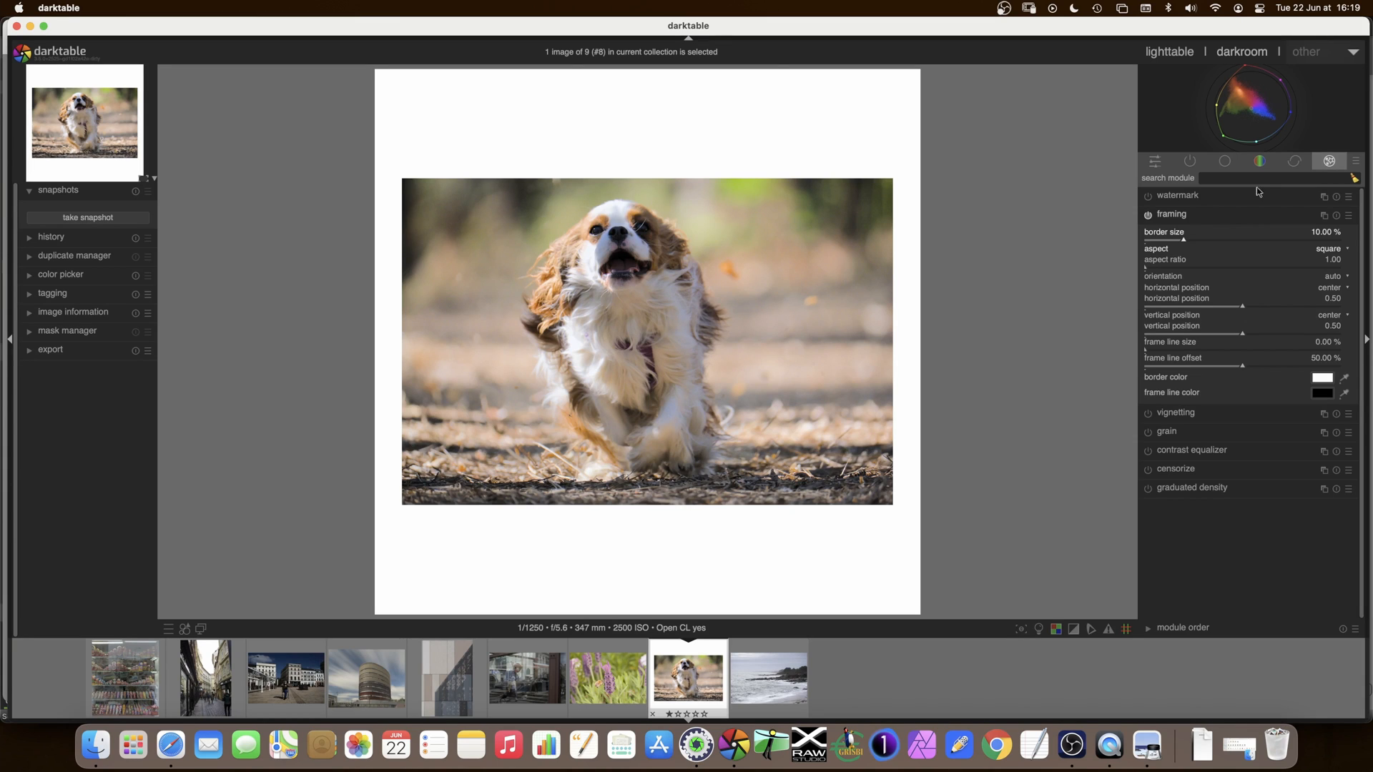
left_click(1338, 255)
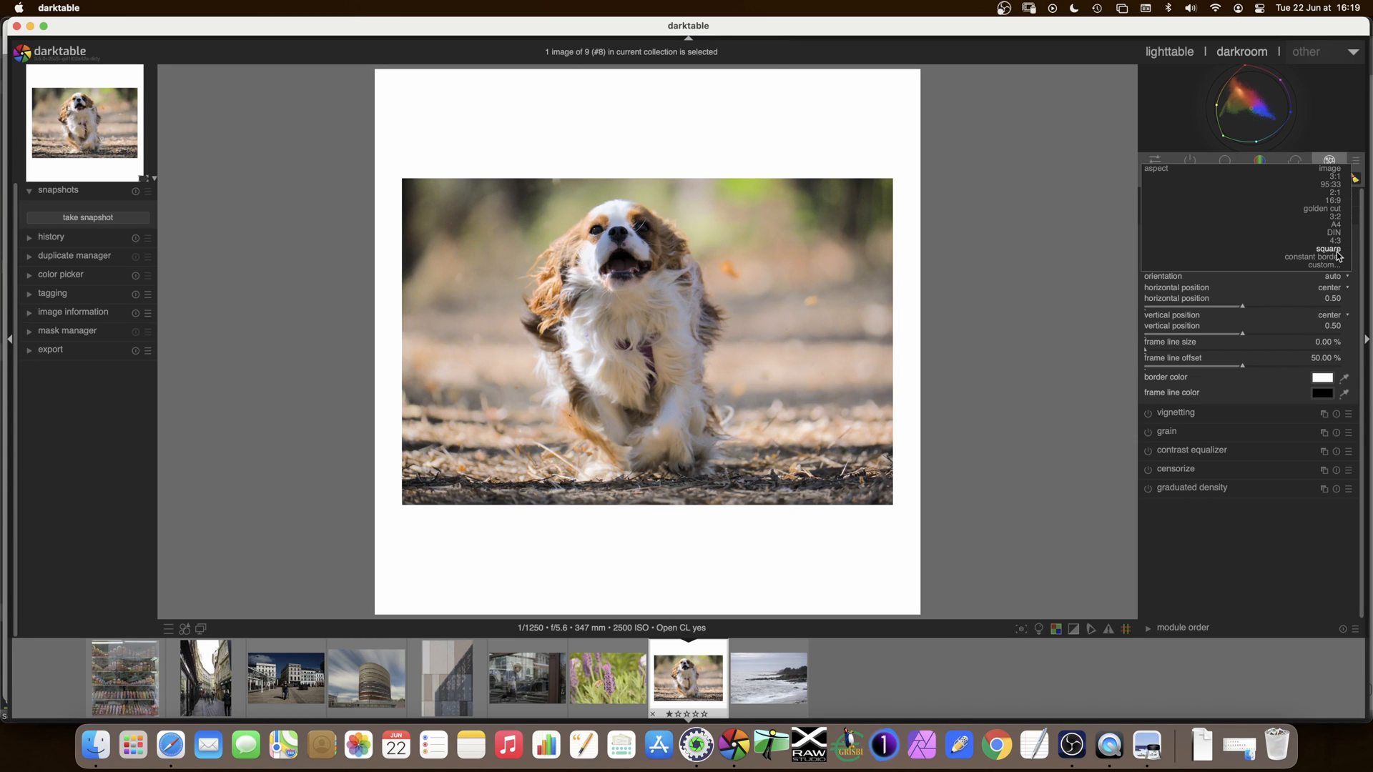
left_click(1339, 206)
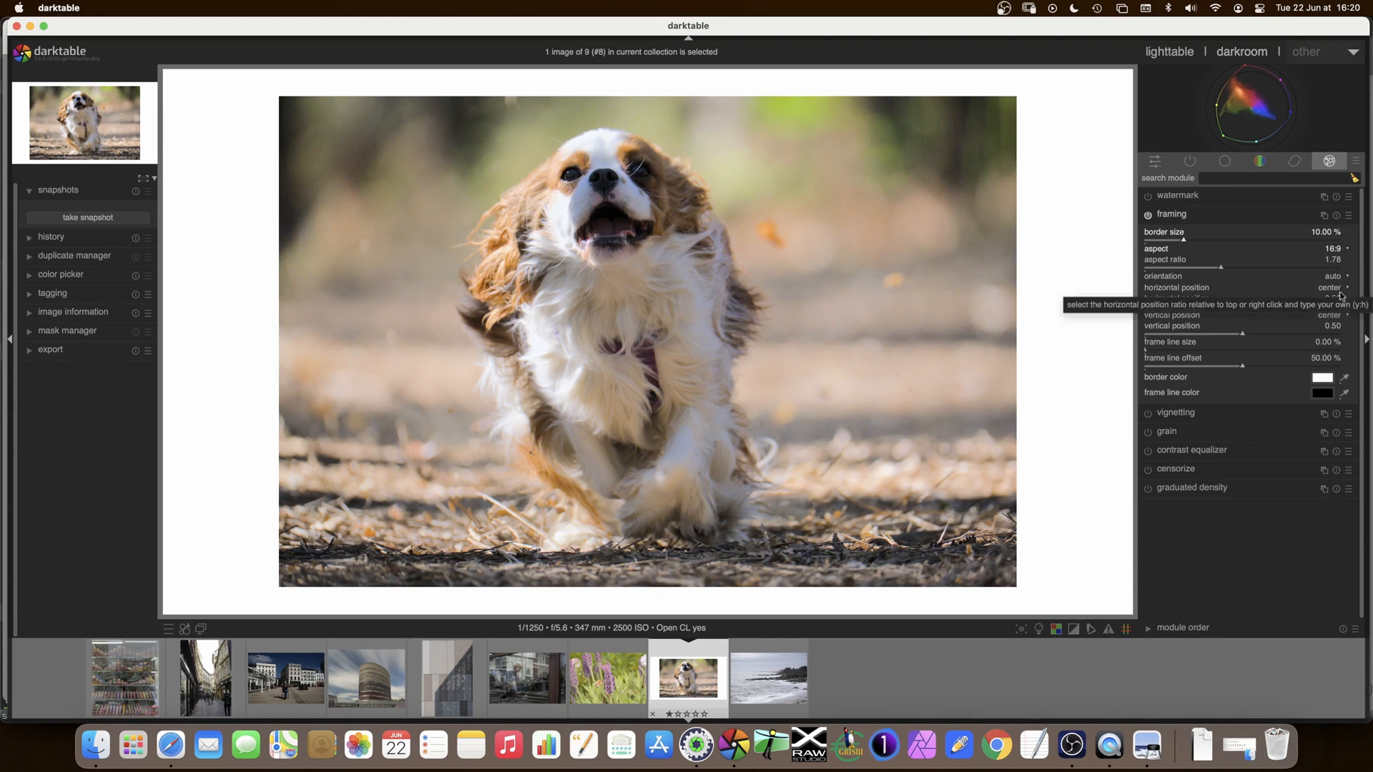
Set the frame's aspect to constant border.
left_click(1342, 251)
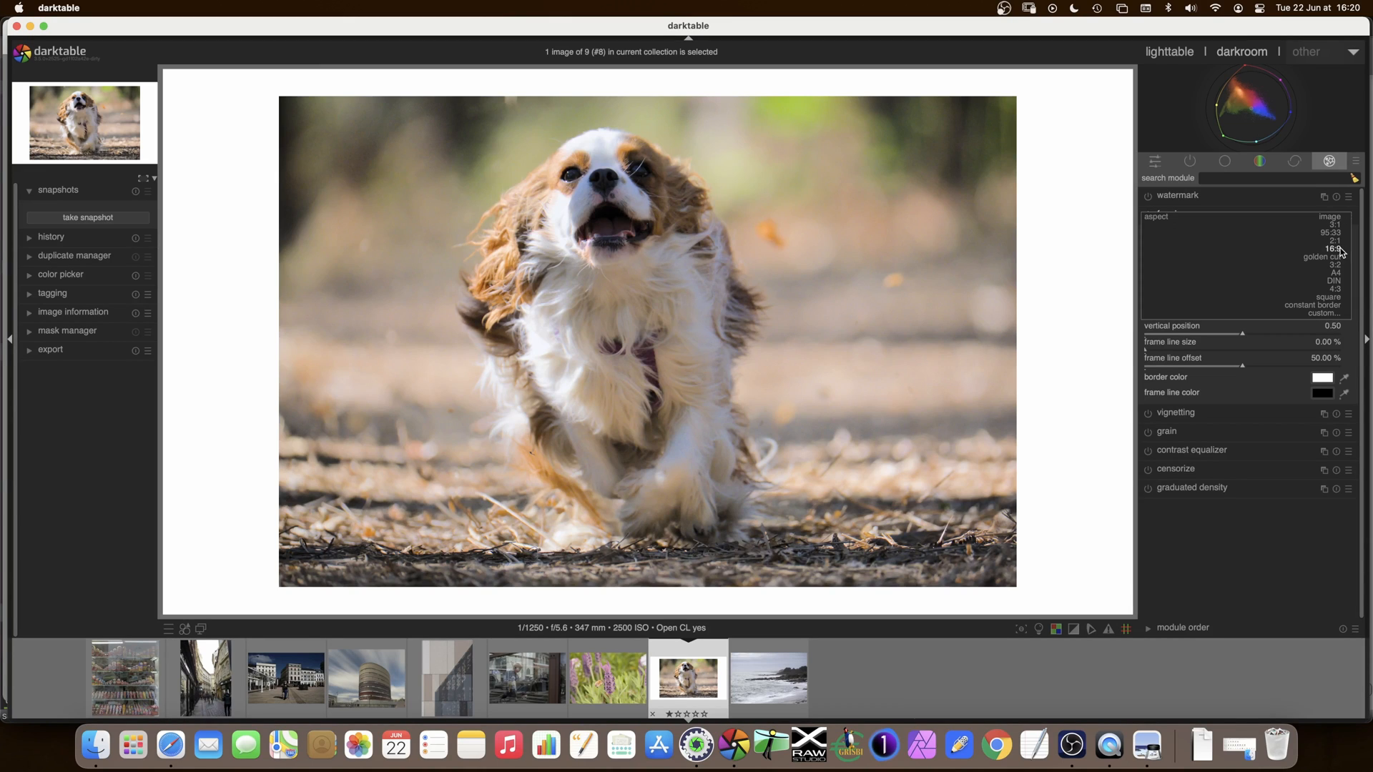
left_click(1331, 306)
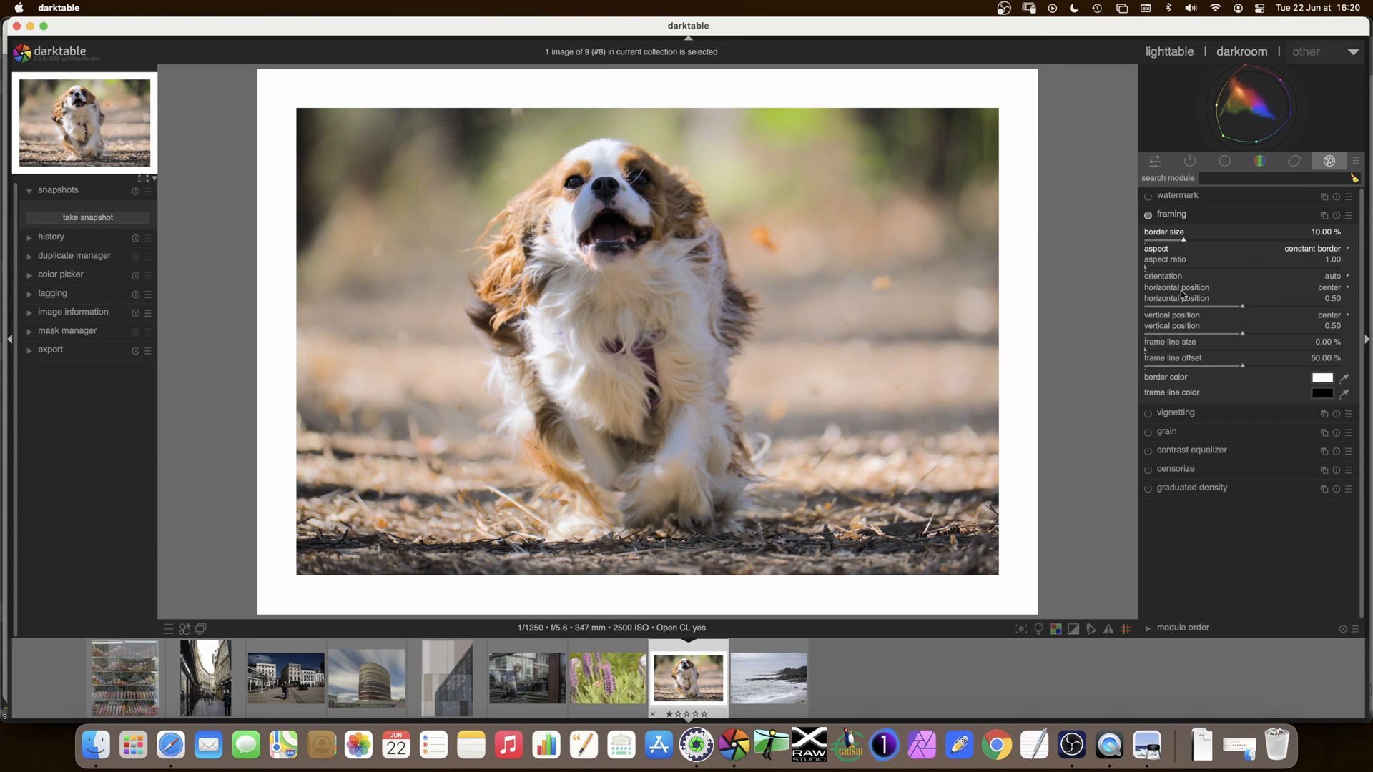
Try a horizontal position of 0.79 and a vertical position of 0.24 for the framed photo, resetting each to 0.50.
left_click_drag(1246, 306, 1299, 304)
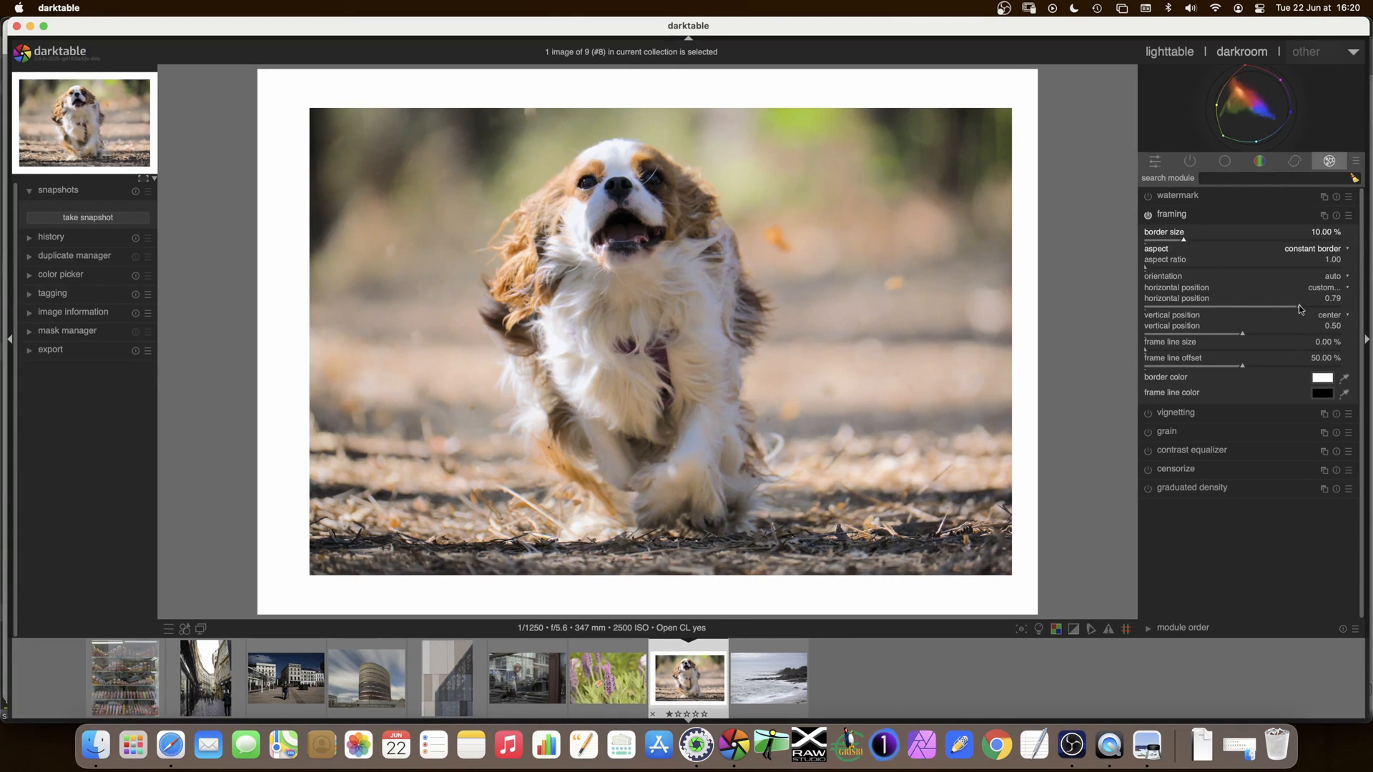
double_click(1299, 304)
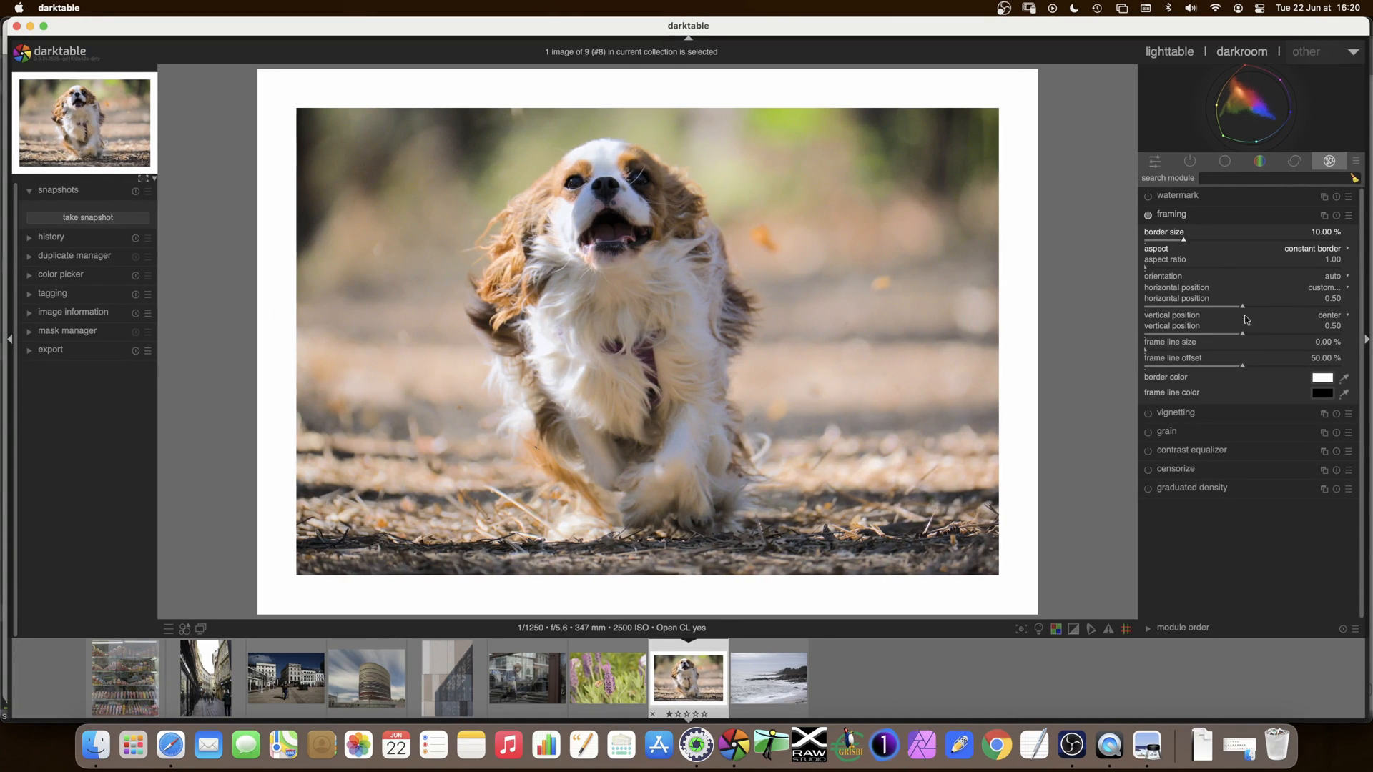
left_click_drag(1255, 334, 1192, 334)
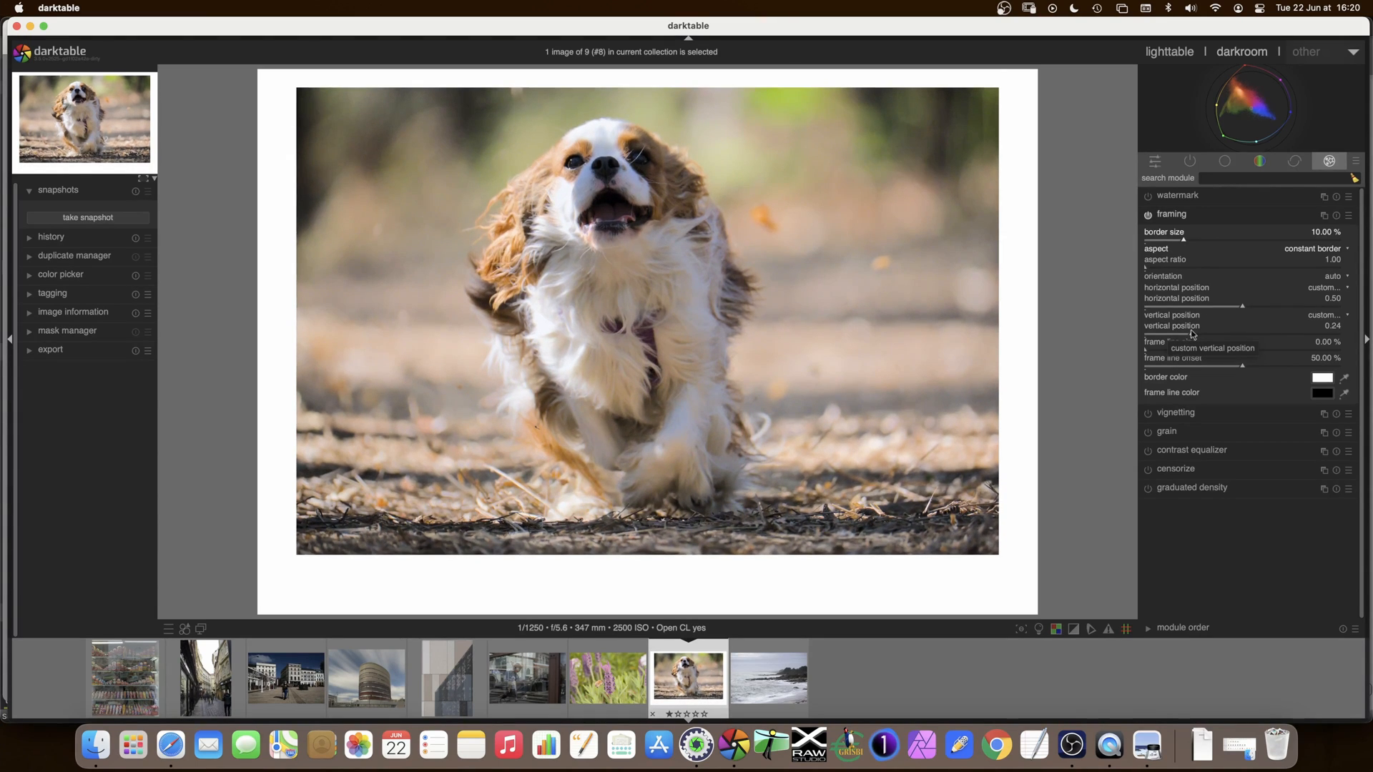
double_click(1192, 334)
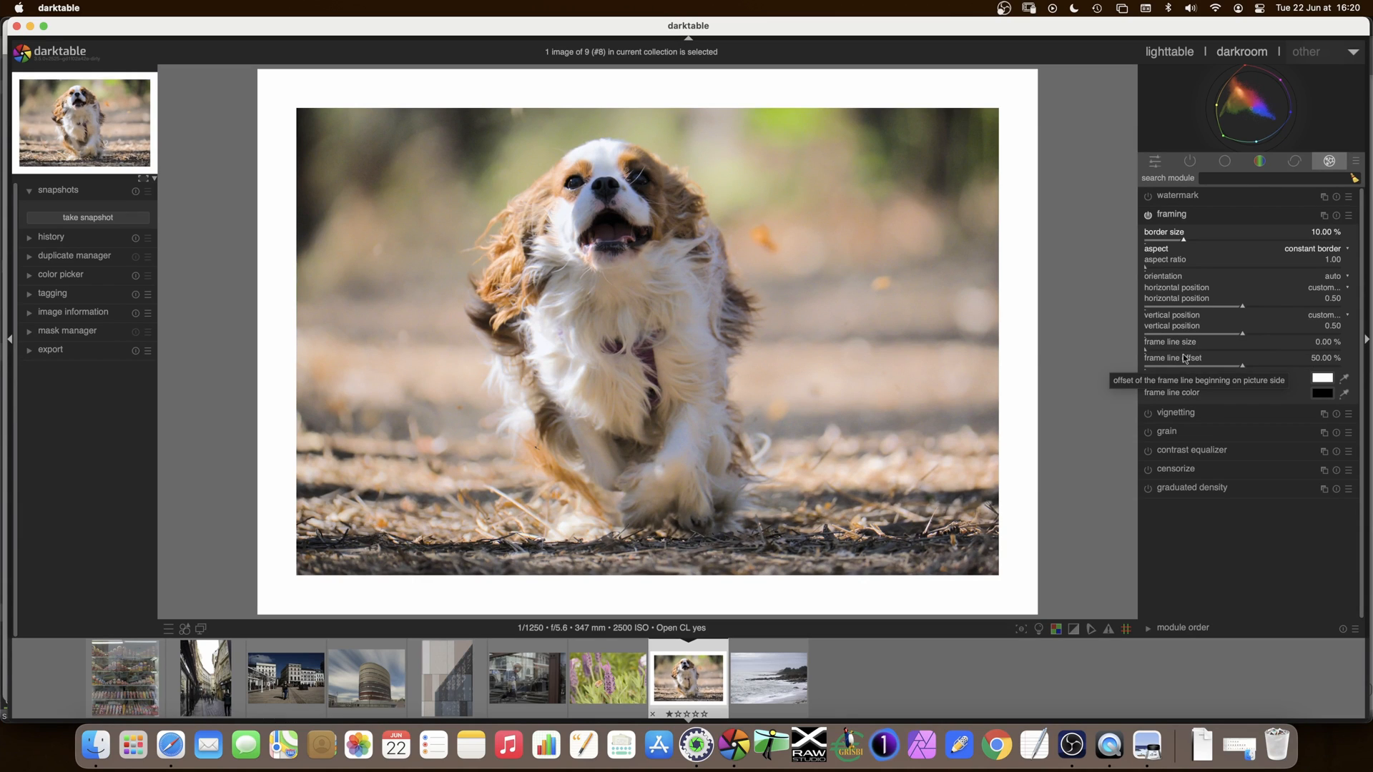
Set the frame line size to 7.17 % and its offset to 0 %, and view the border color choices without changing the color.
left_click(1147, 350)
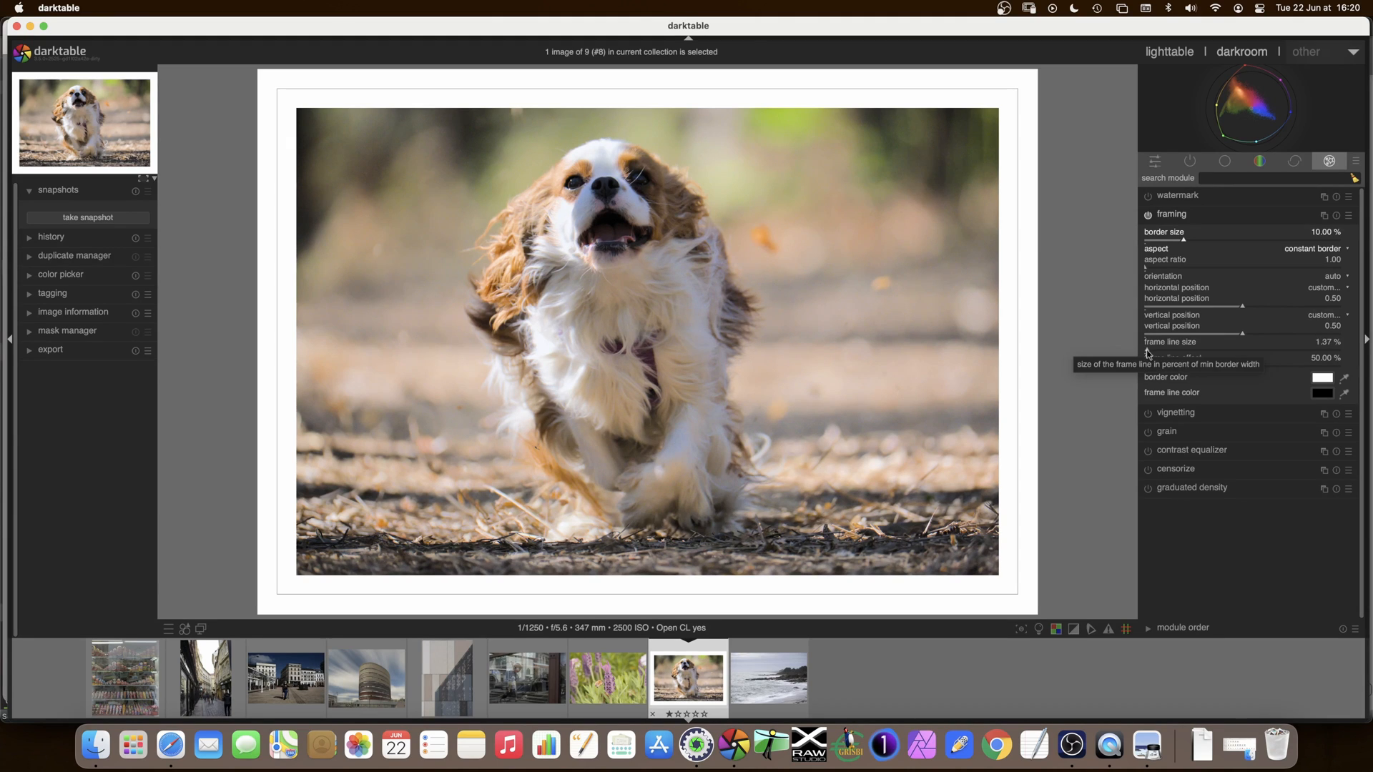
left_click(1153, 352)
left_click_drag(1152, 353, 1159, 350)
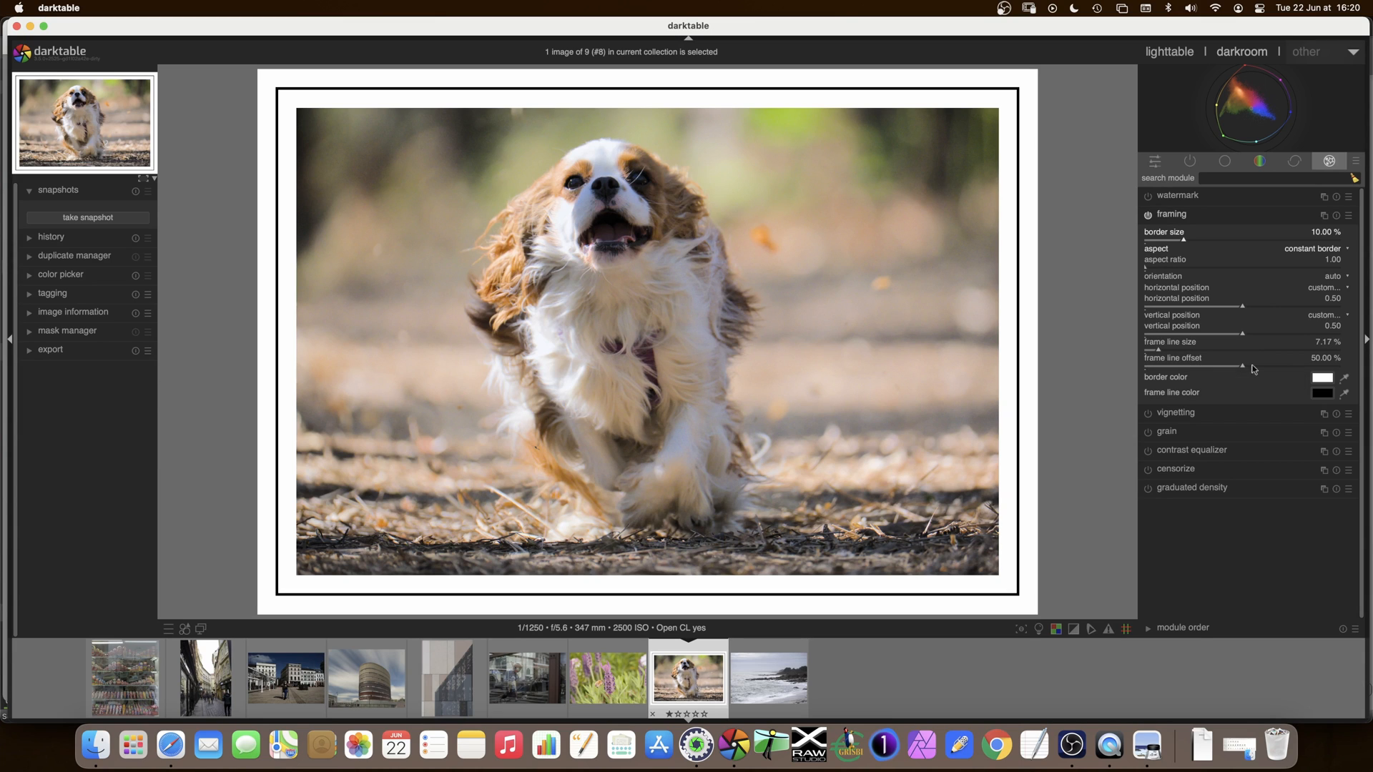
left_click_drag(1277, 365, 1110, 366)
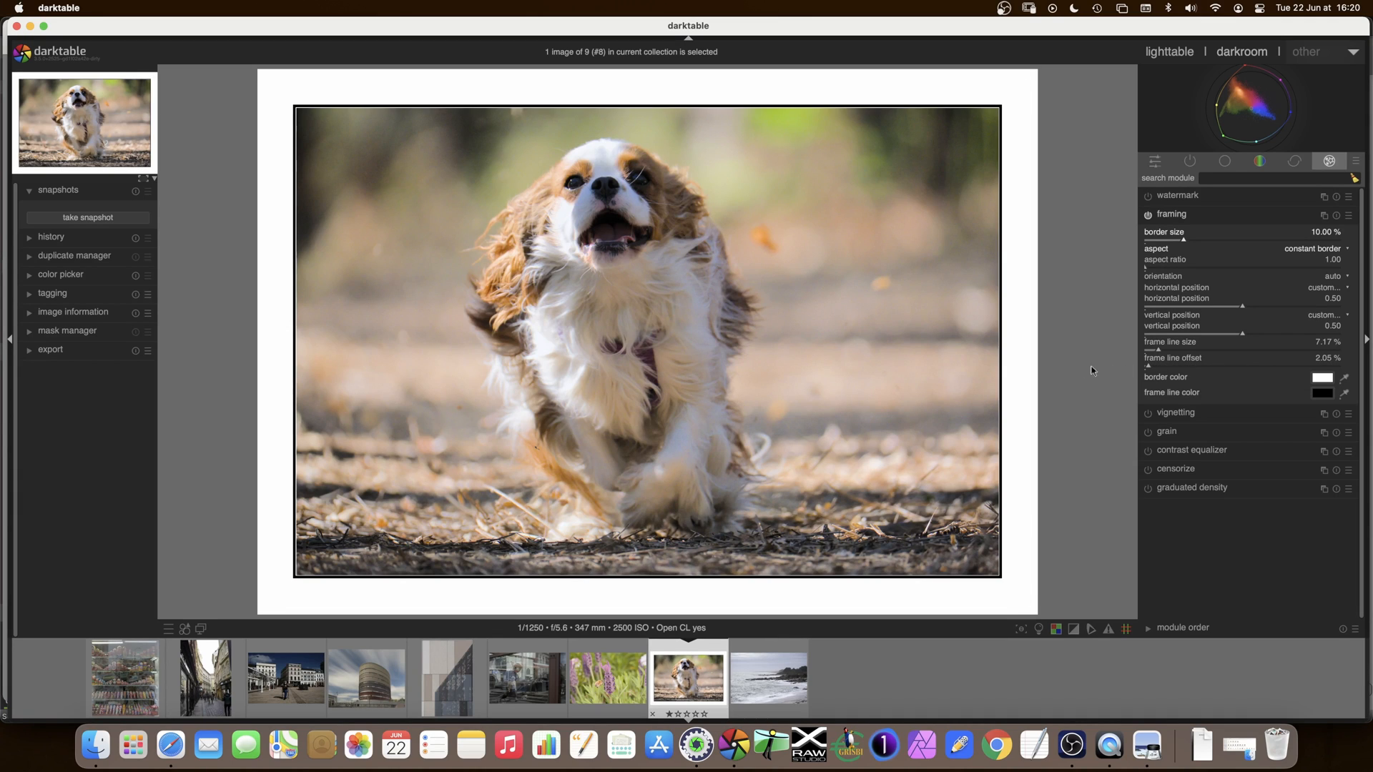
left_click_drag(1148, 367, 1134, 369)
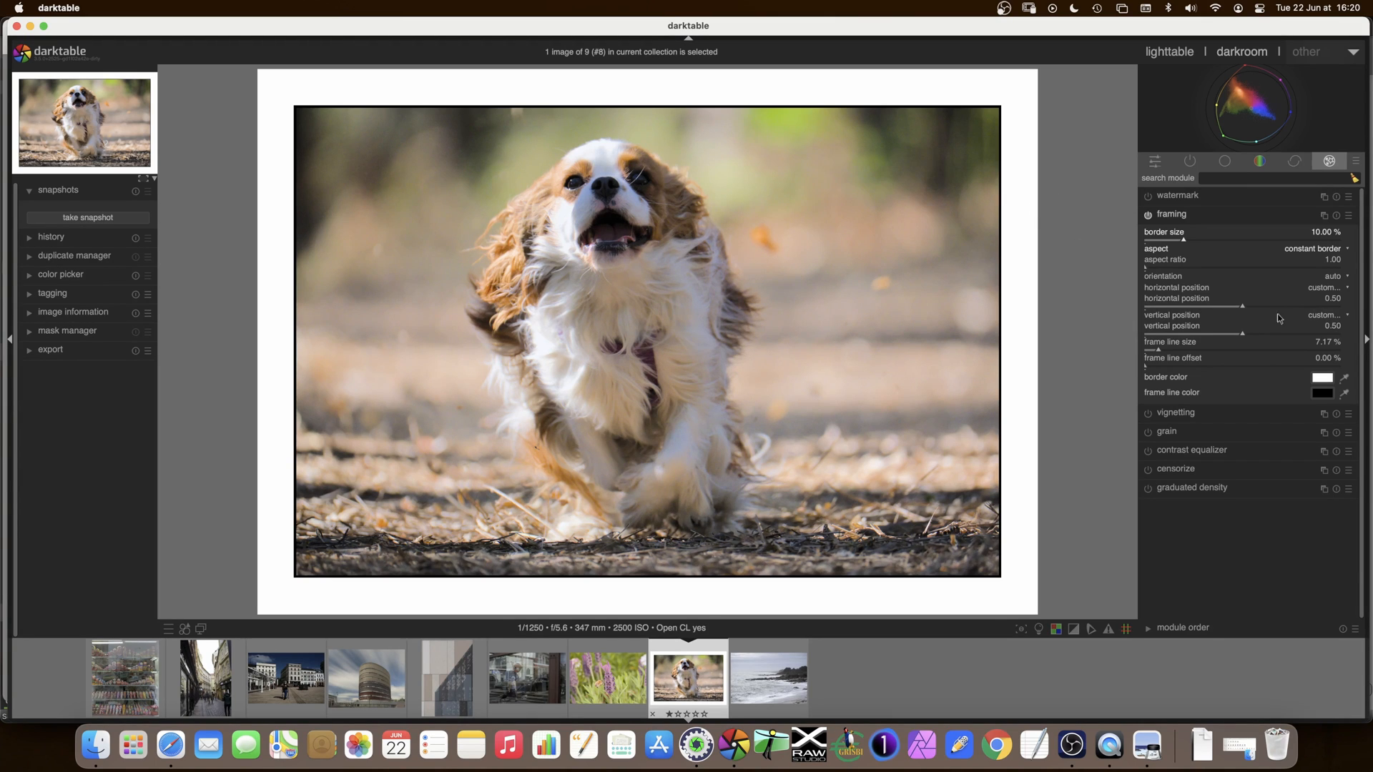
left_click(1320, 380)
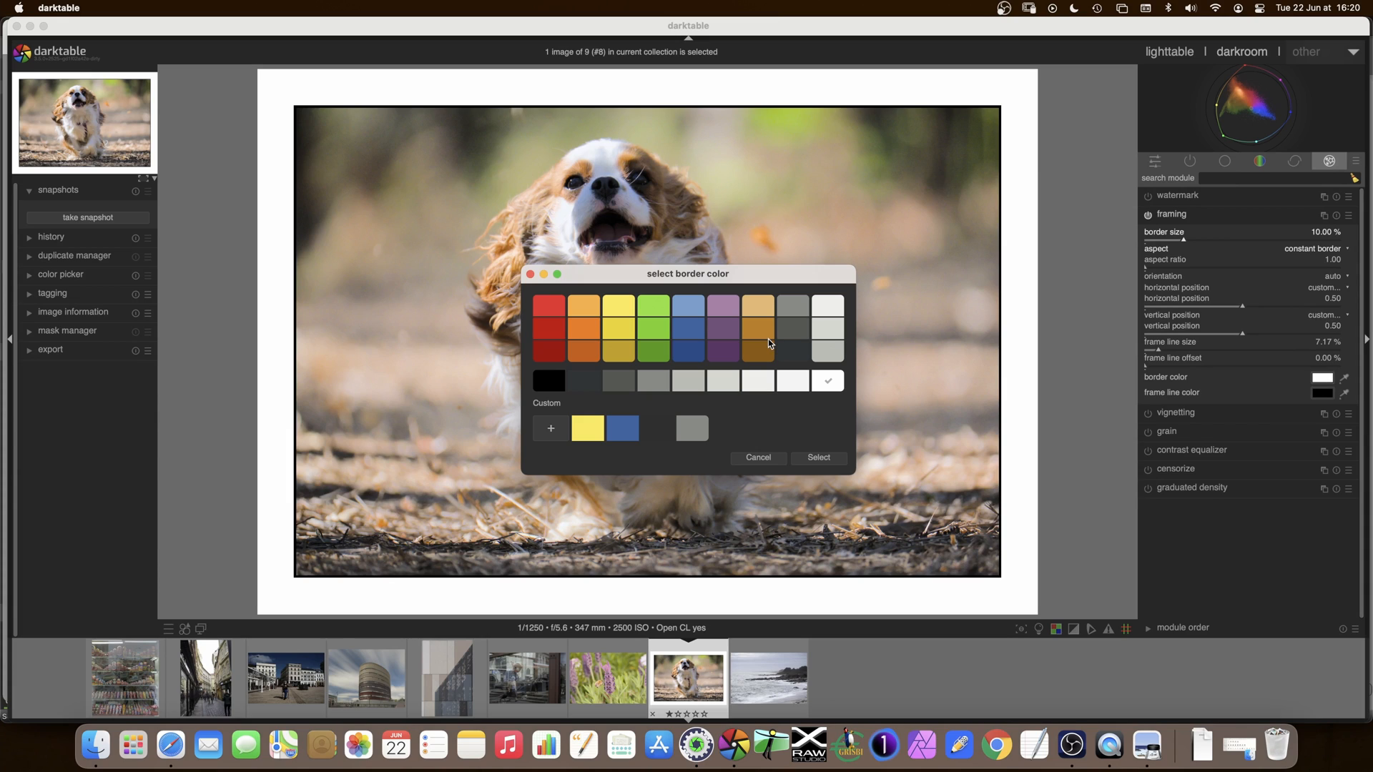
left_click(767, 462)
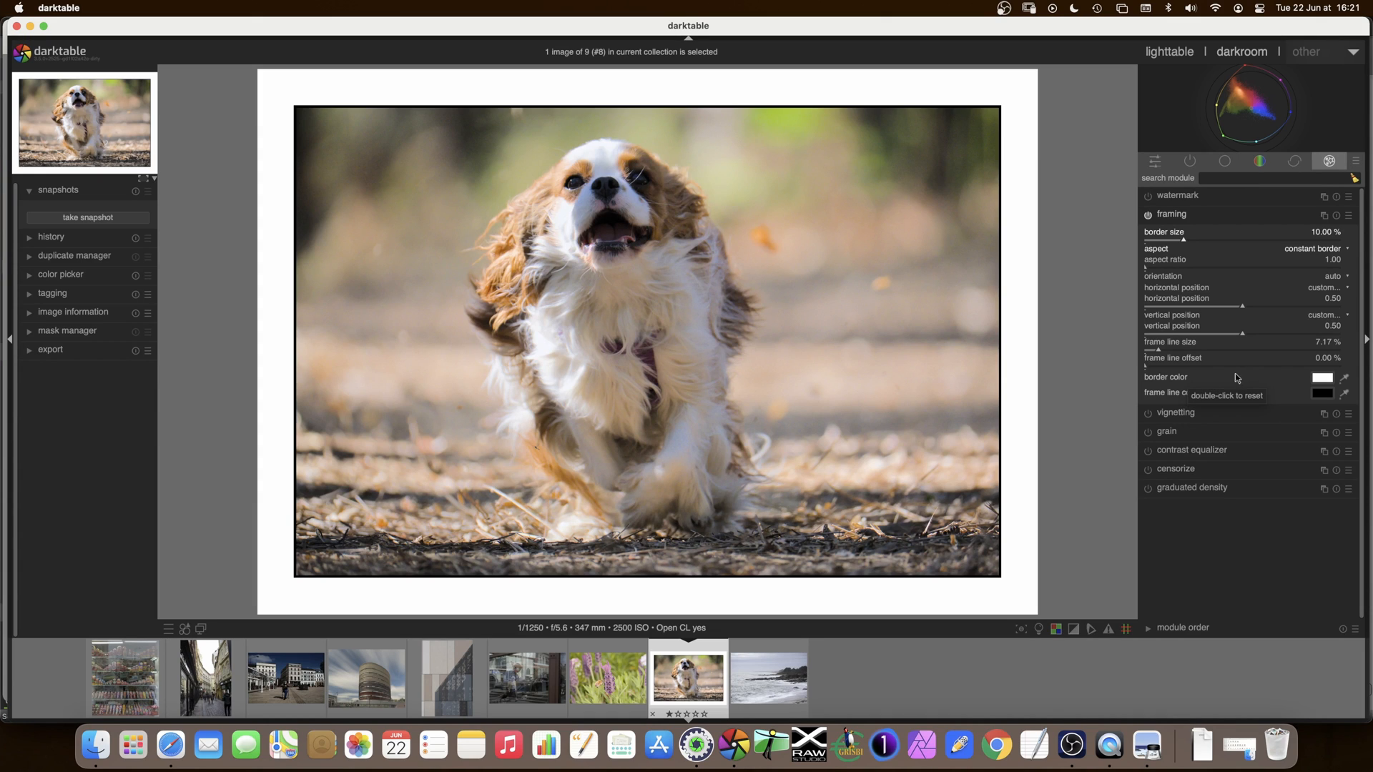
Store the current framing settings as a new preset named "black border".
left_click(1350, 216)
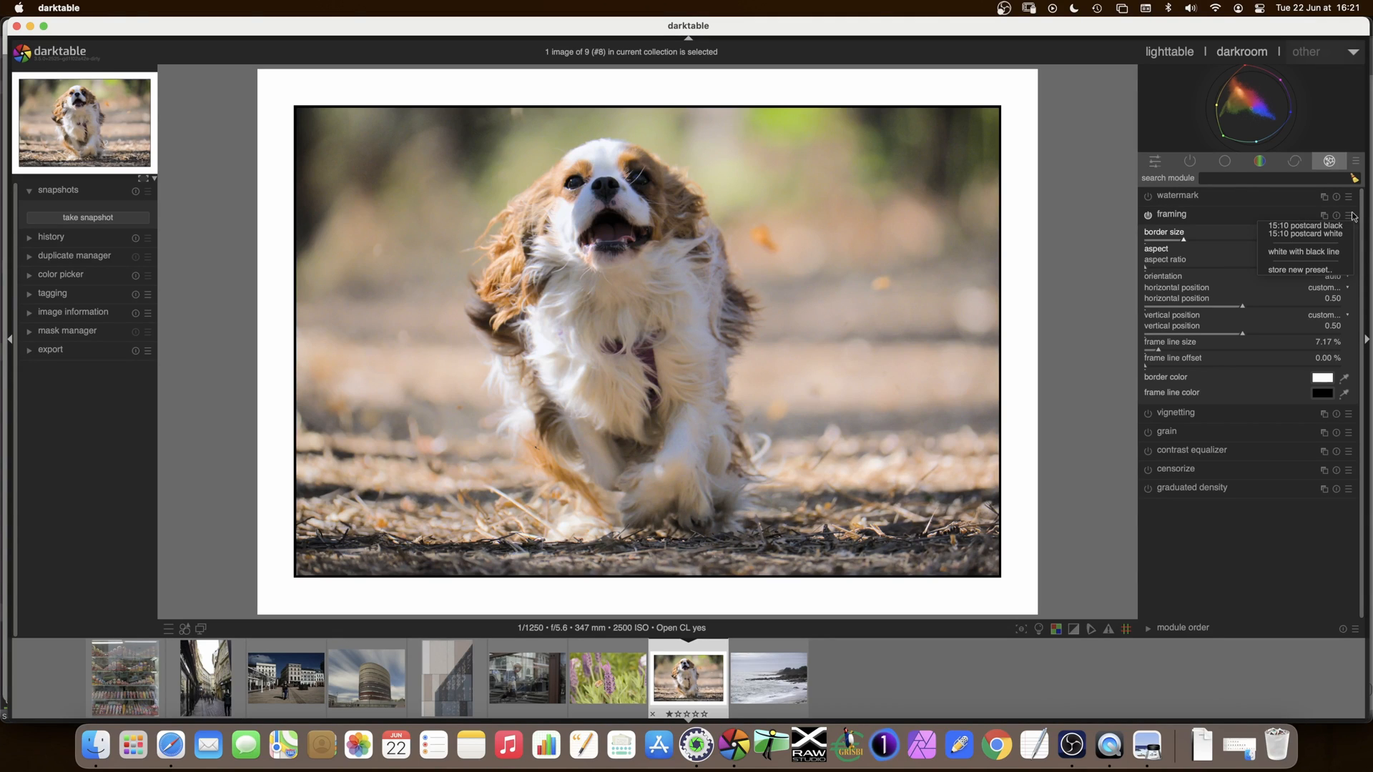
left_click(1307, 272)
type("black border")
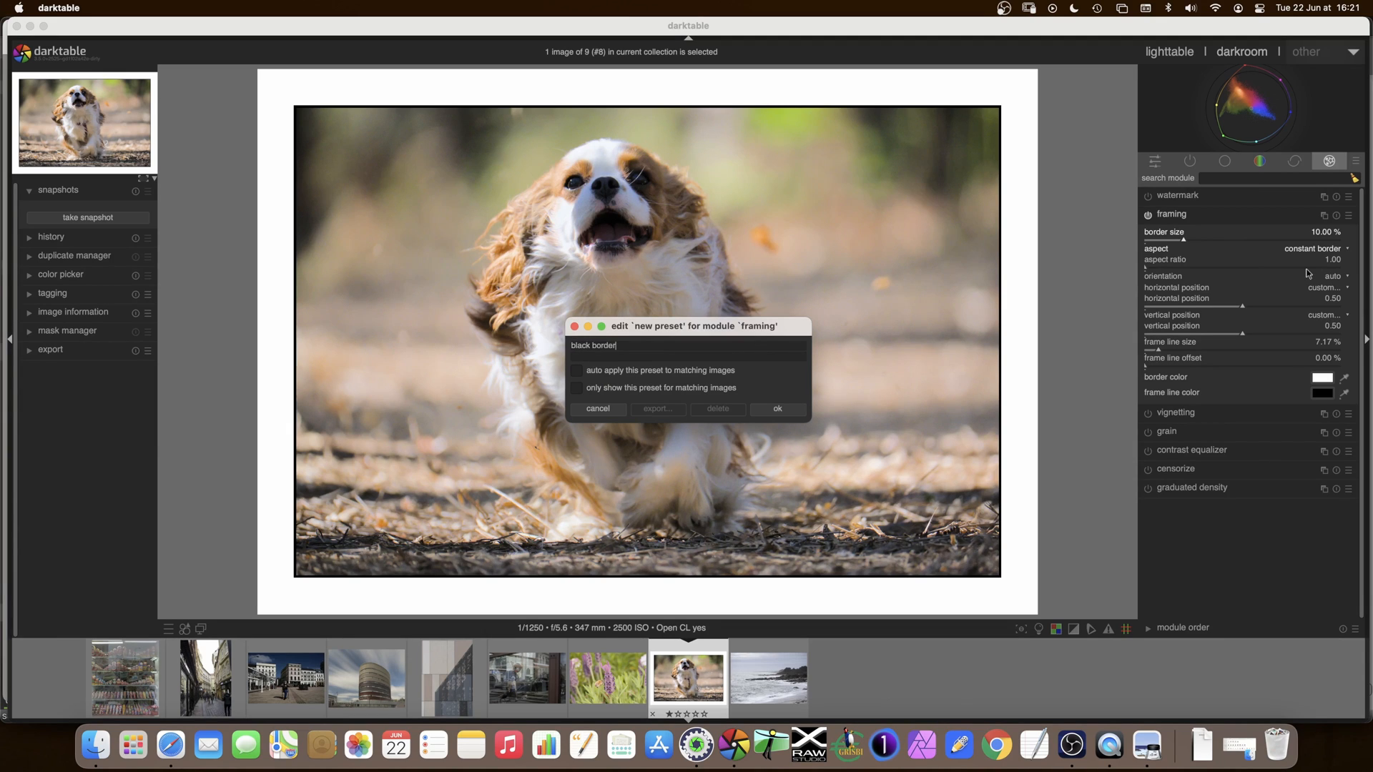
left_click(778, 408)
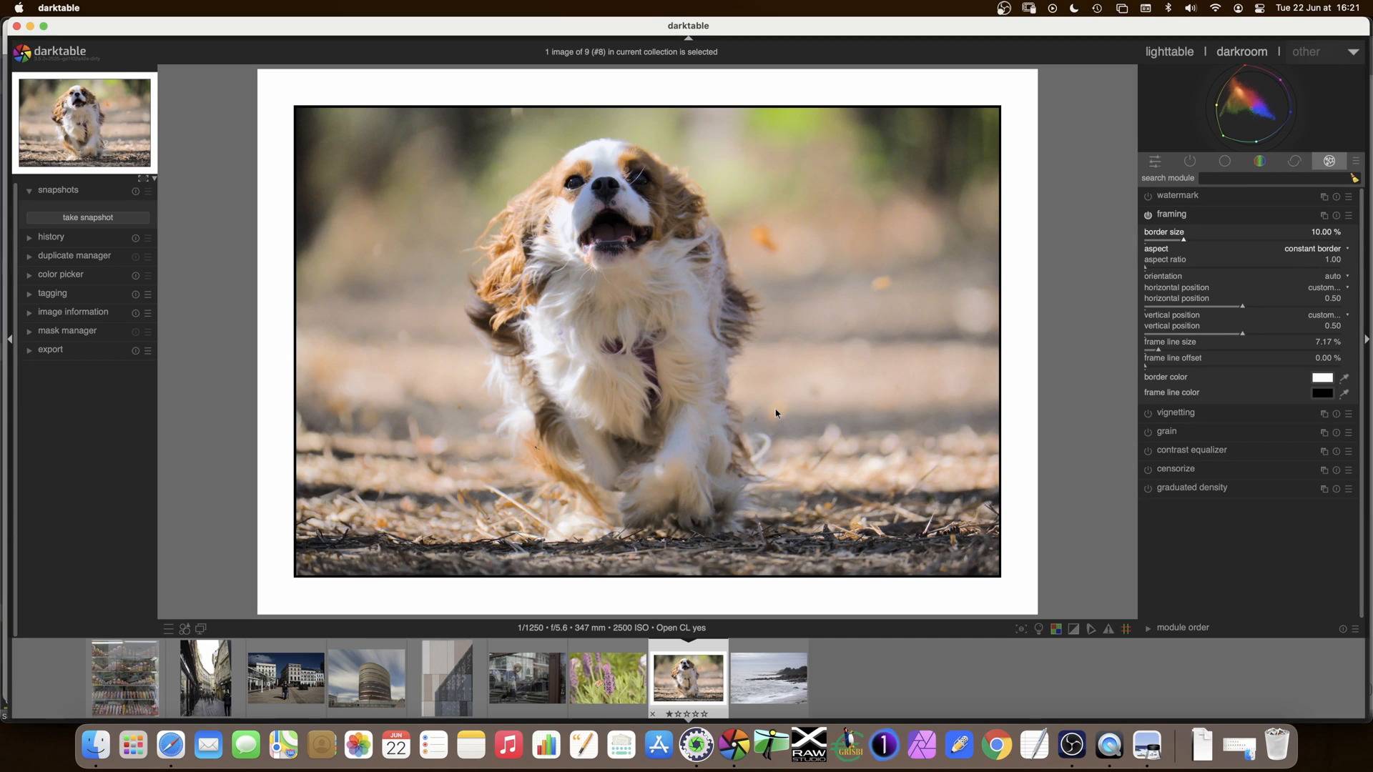
Try the "white with black line" framing preset on the dog photo, and reapply the "black border" preset.
left_click(1349, 216)
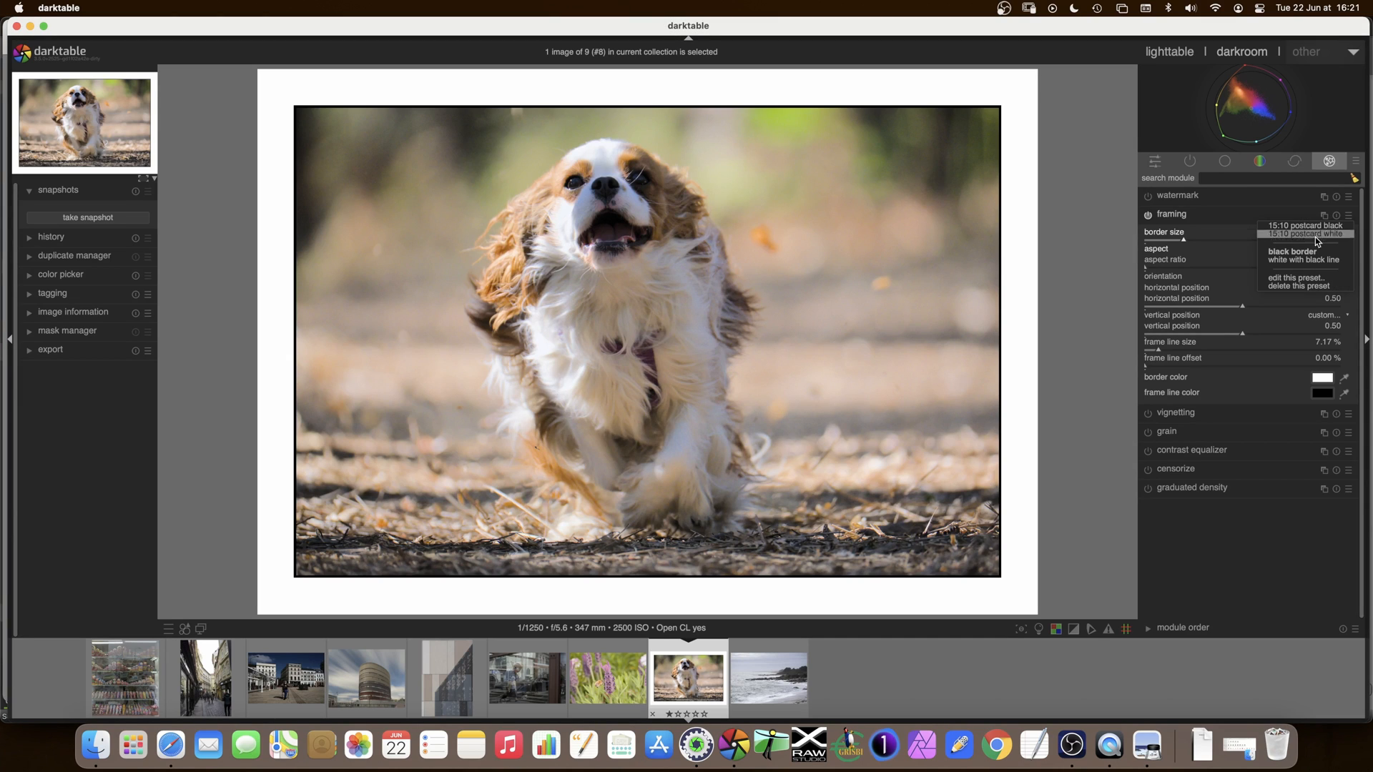
left_click(1303, 260)
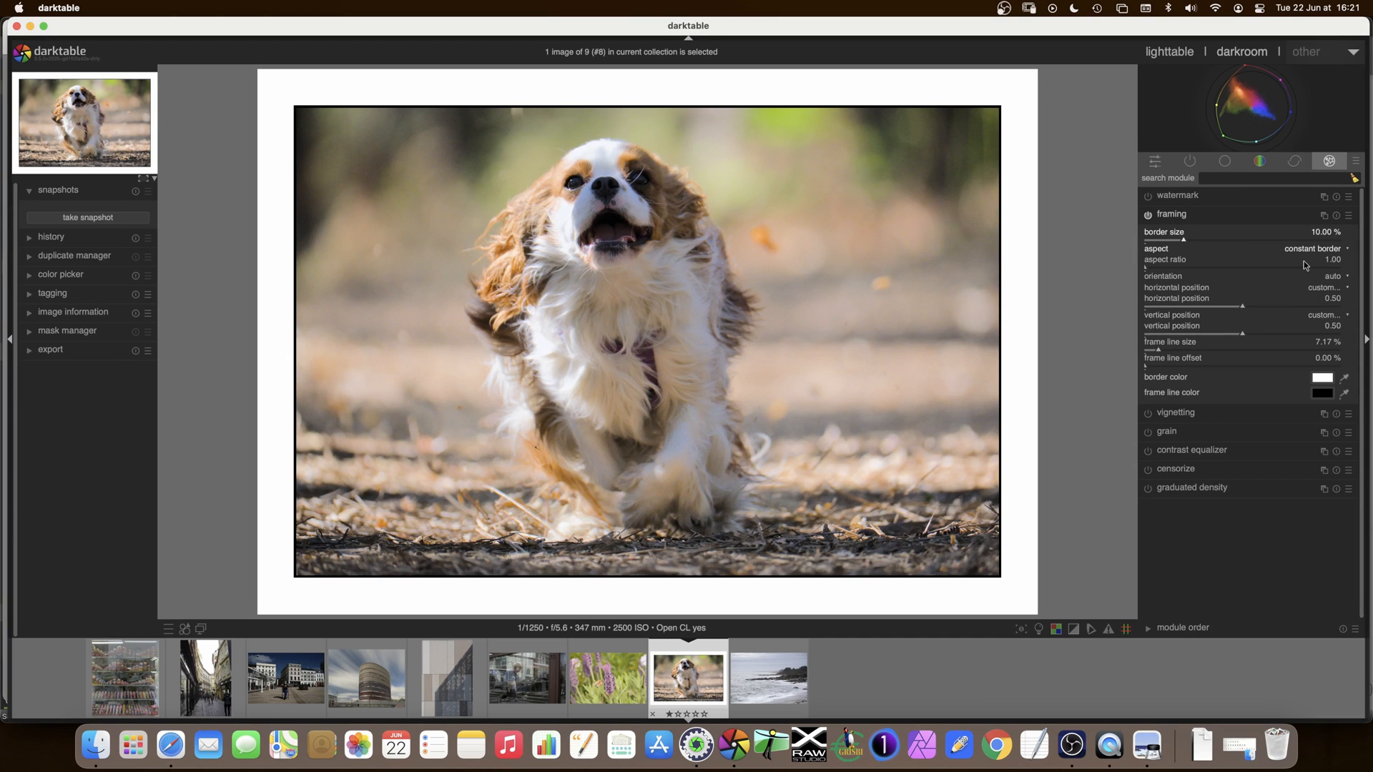
left_click(1349, 216)
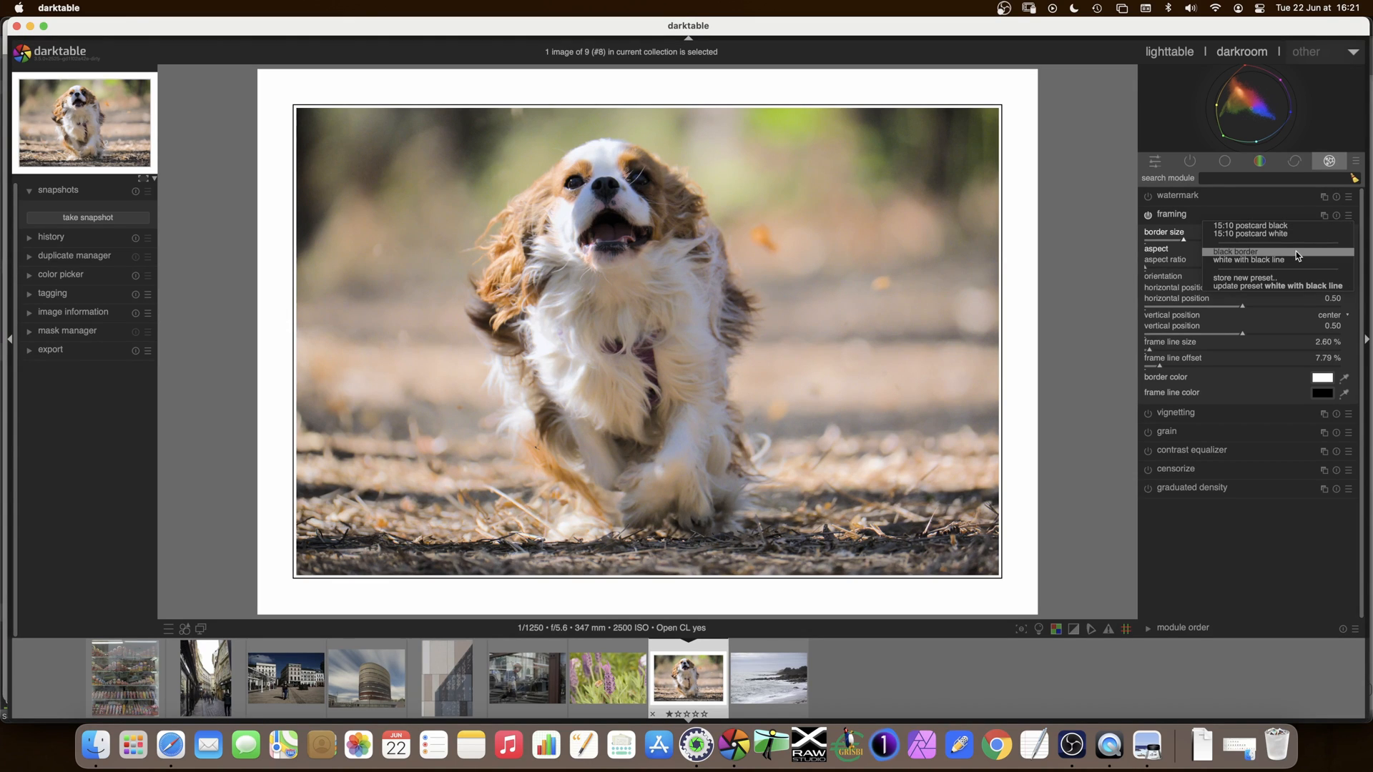
left_click(1296, 251)
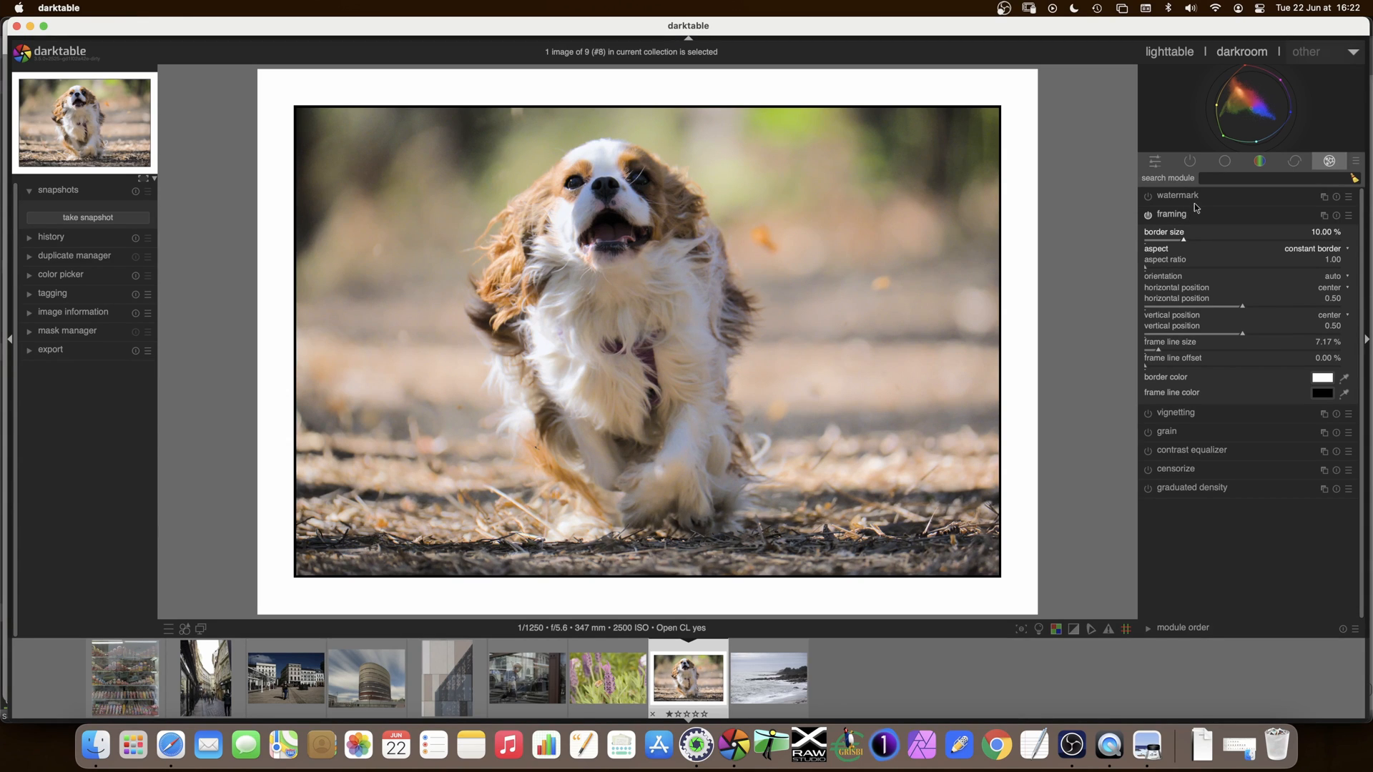
Return to the lighttable and remove the "cadre youtube" style from the list of styles.
left_click(1171, 52)
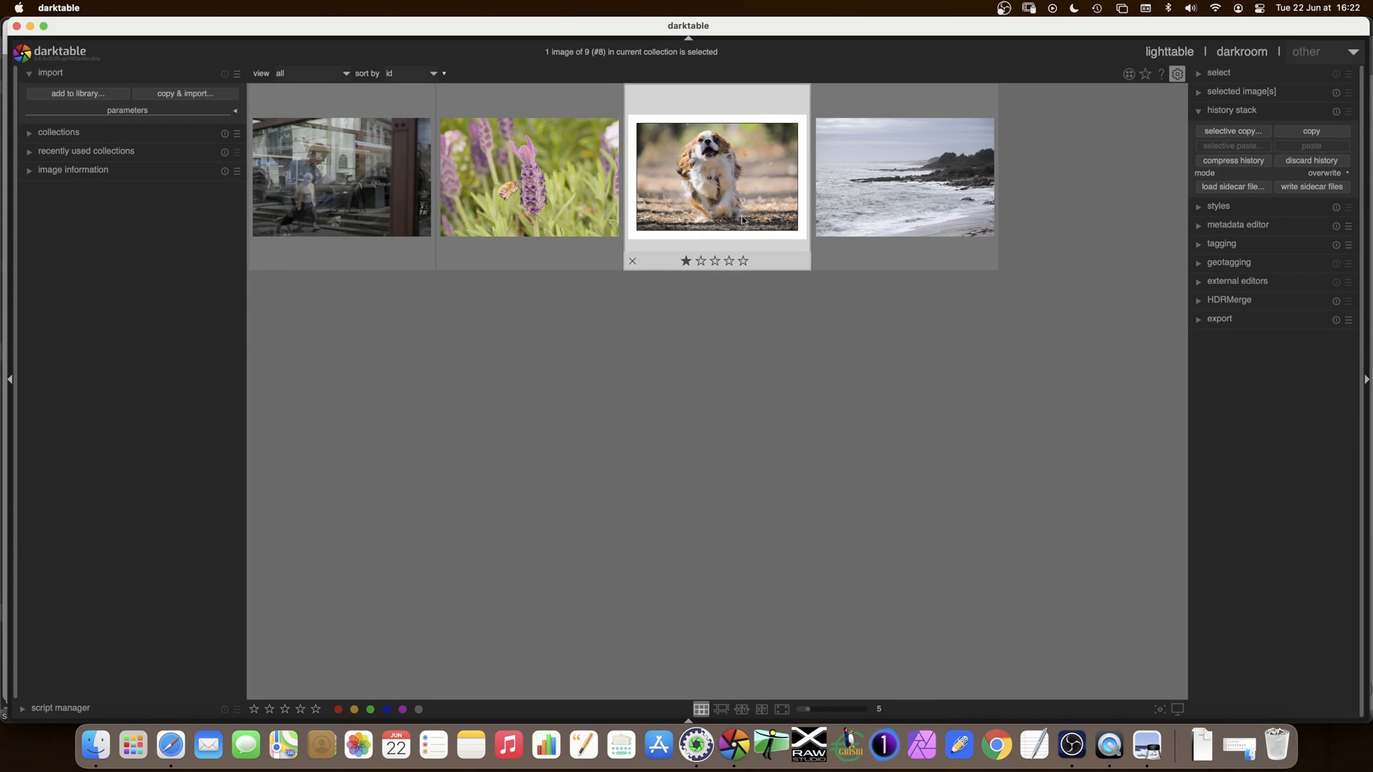
left_click(1220, 205)
left_click(1248, 185)
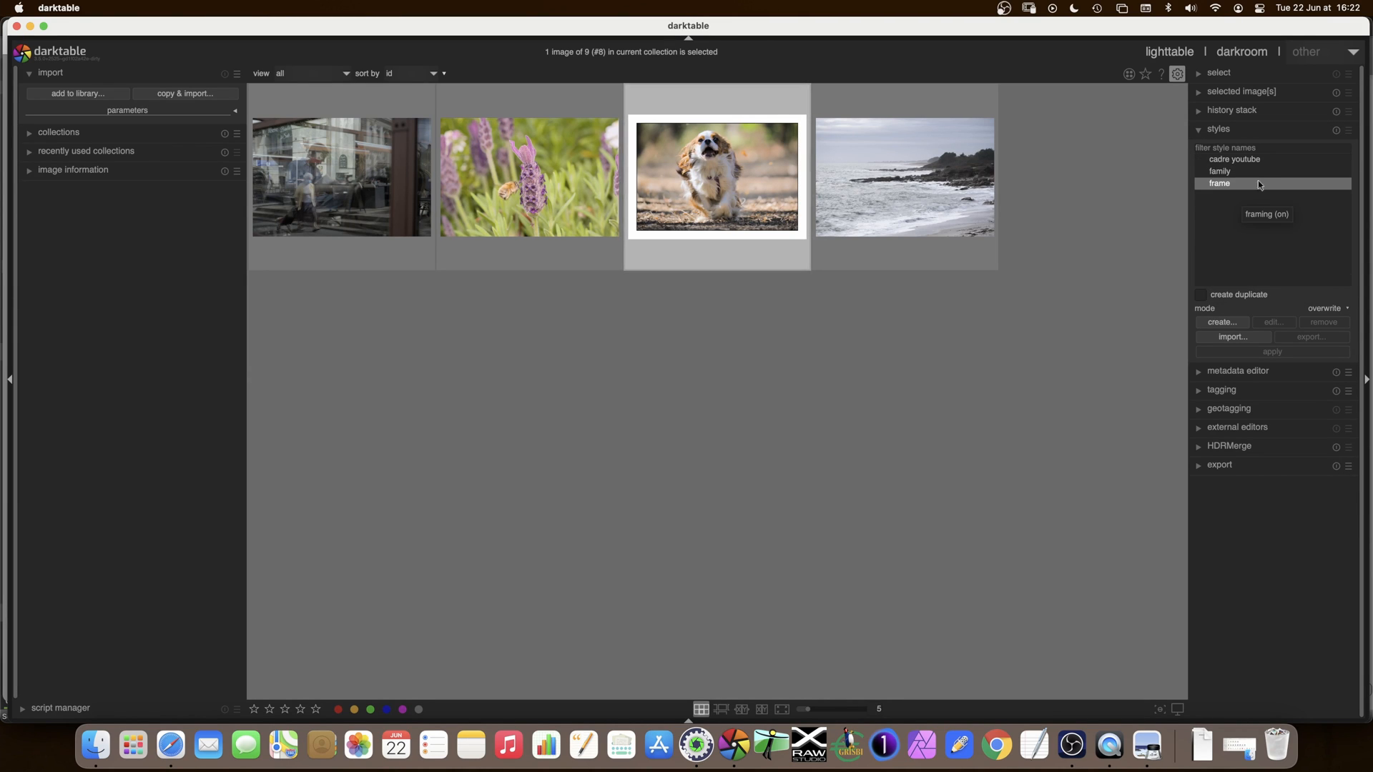
left_click(1254, 160)
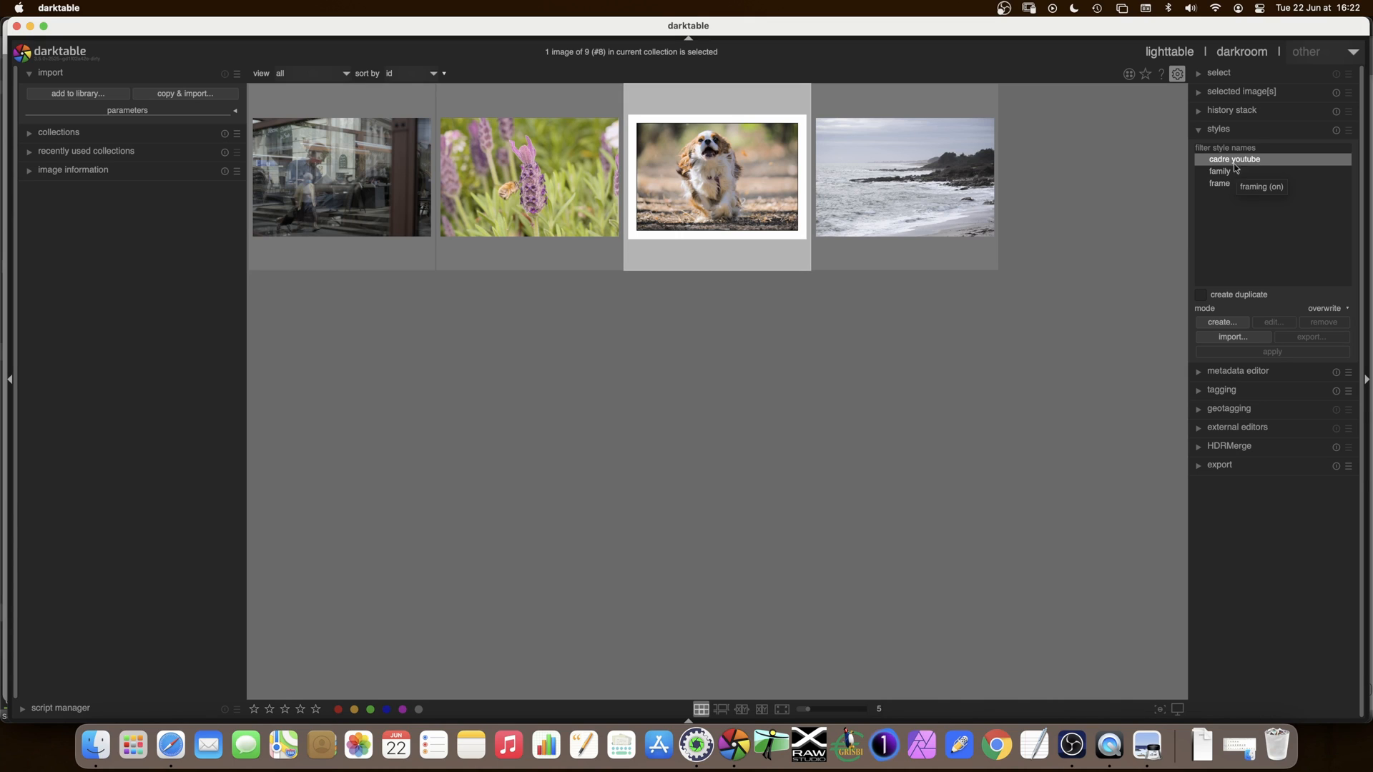
left_click(1247, 160)
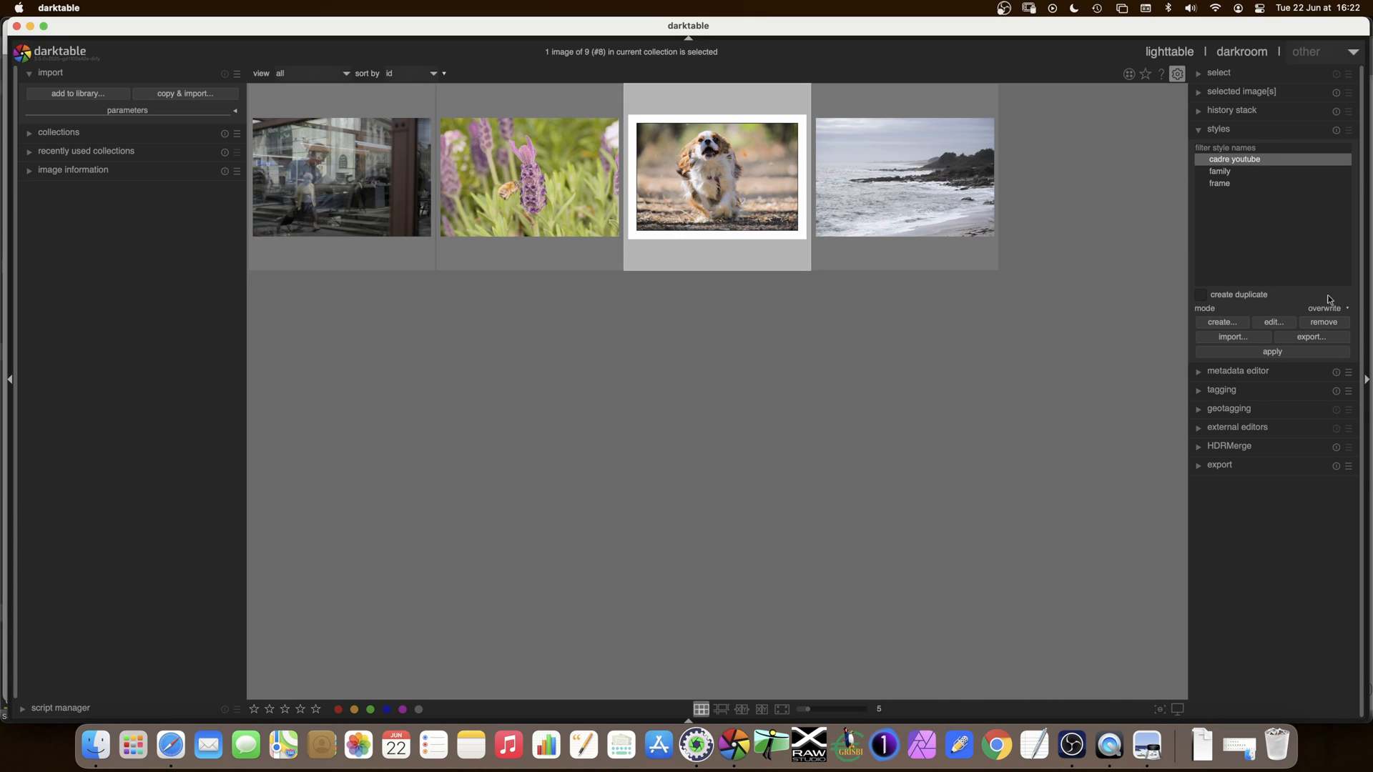
left_click(1325, 323)
left_click(760, 392)
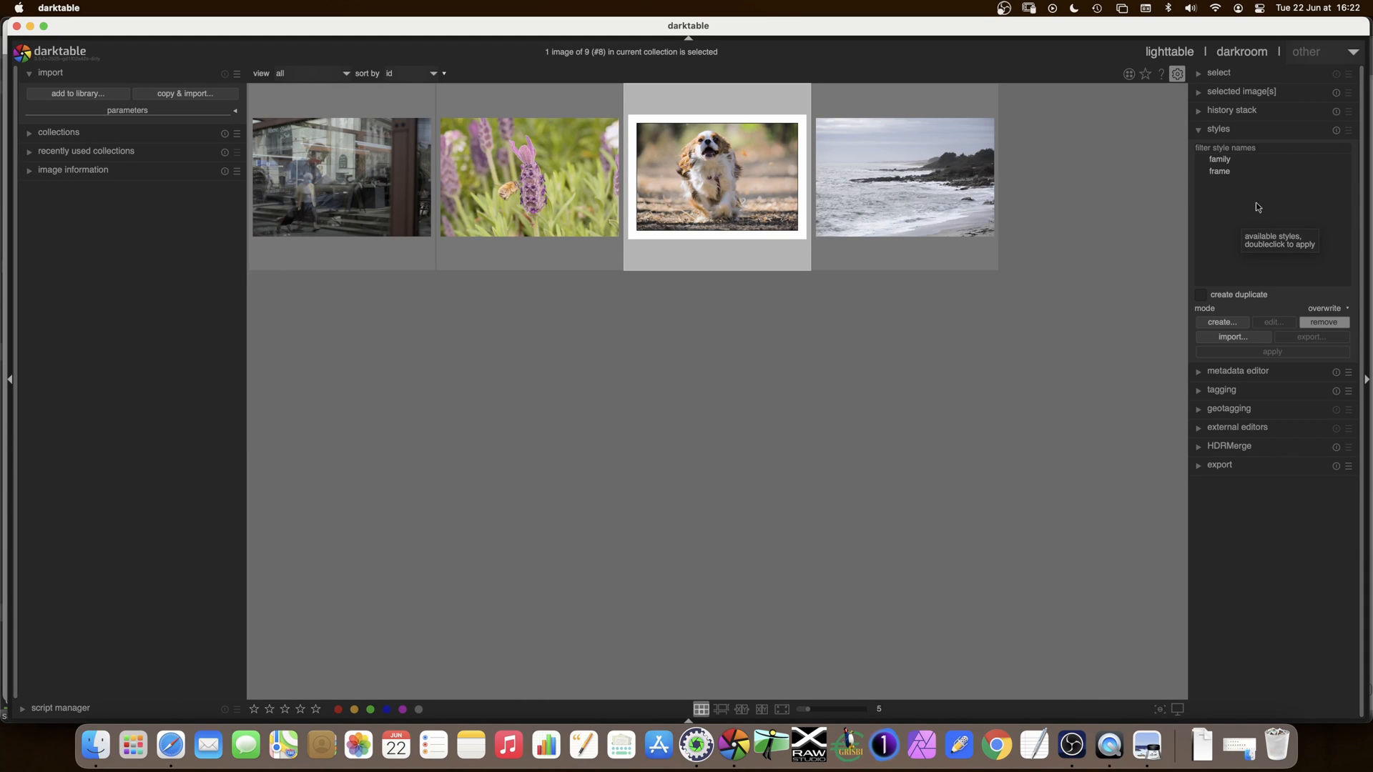
Look through the module items offered for a new style from the dog photo, and cancel creating it.
left_click(1221, 324)
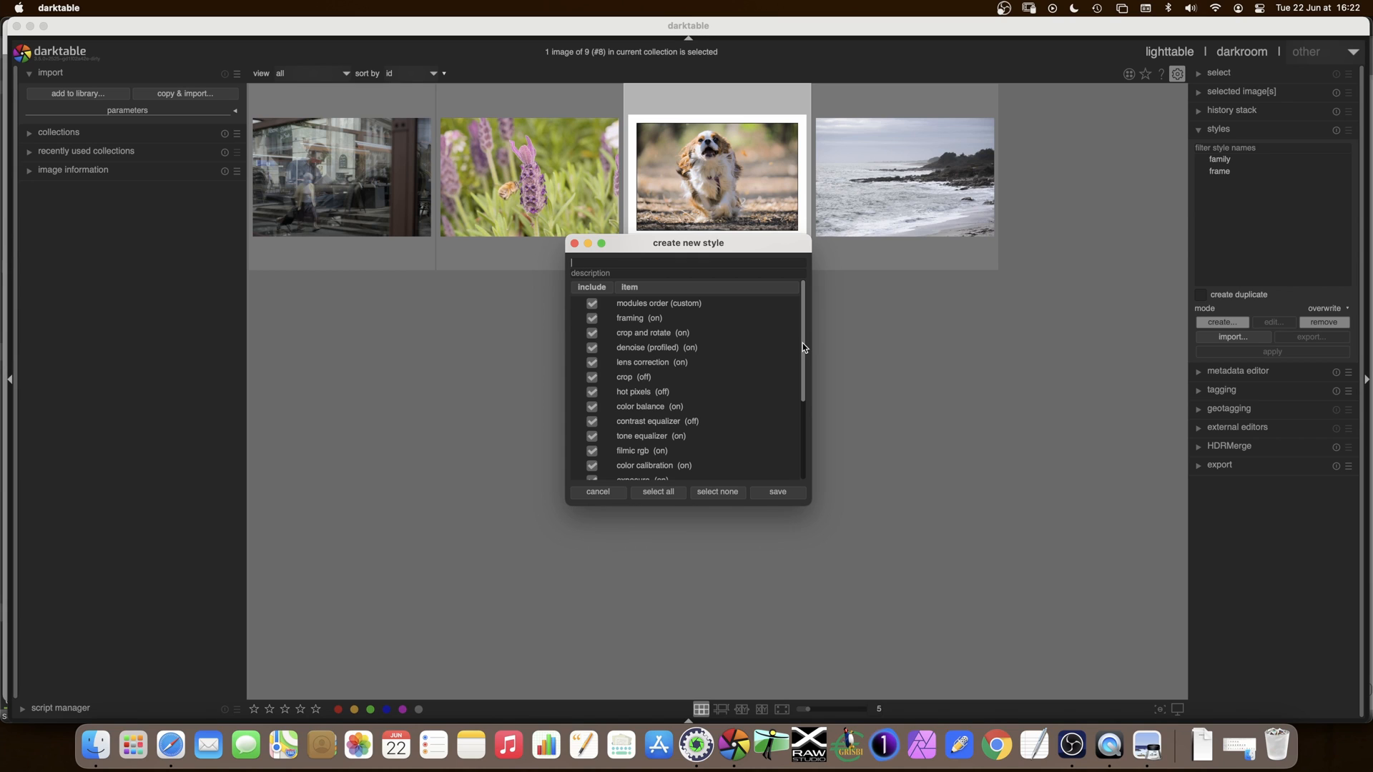
mouse_move(805, 333)
left_mouse_down()
mouse_move(806, 431)
mouse_move(801, 333)
left_mouse_up()
mouse_move(799, 318)
left_mouse_down()
mouse_move(801, 424)
mouse_move(805, 314)
left_mouse_up()
left_click_drag(805, 315, 804, 405)
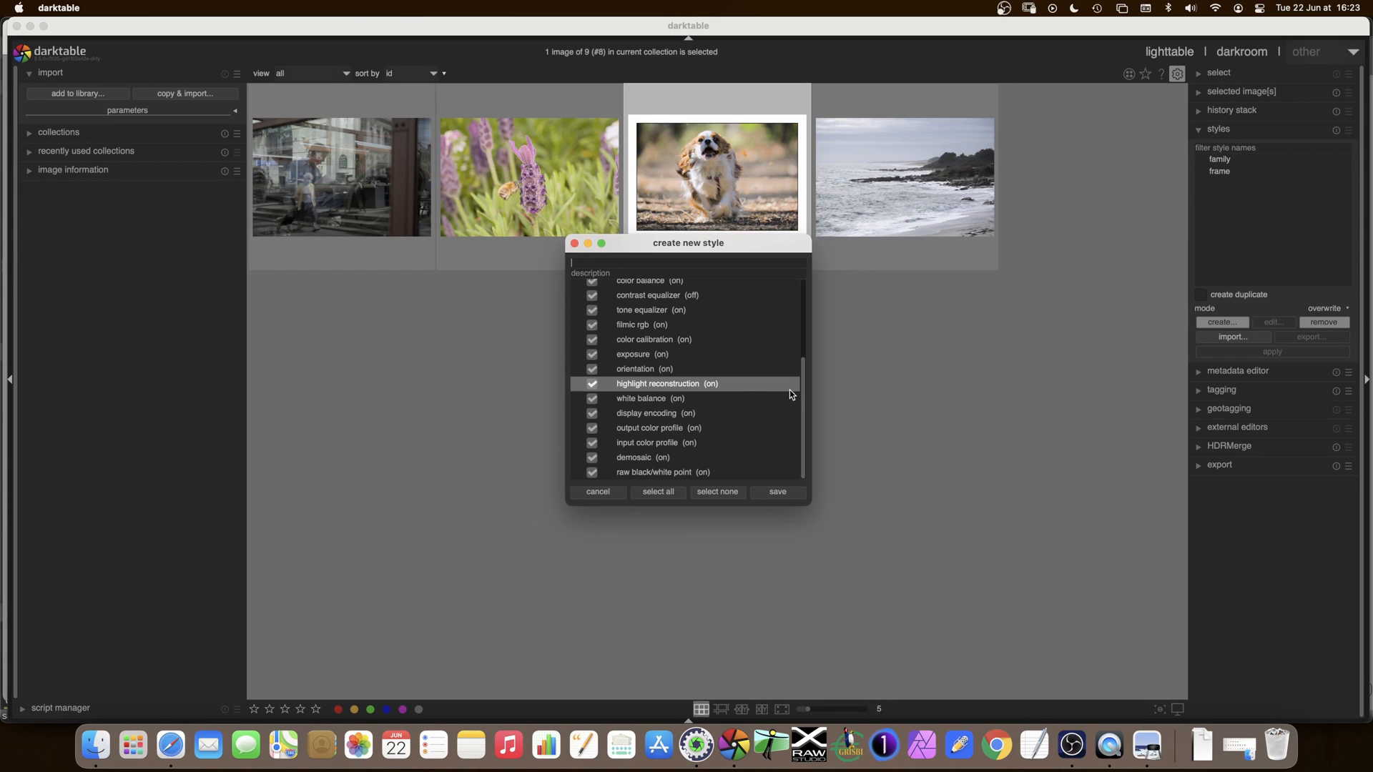
left_click_drag(801, 392, 803, 373)
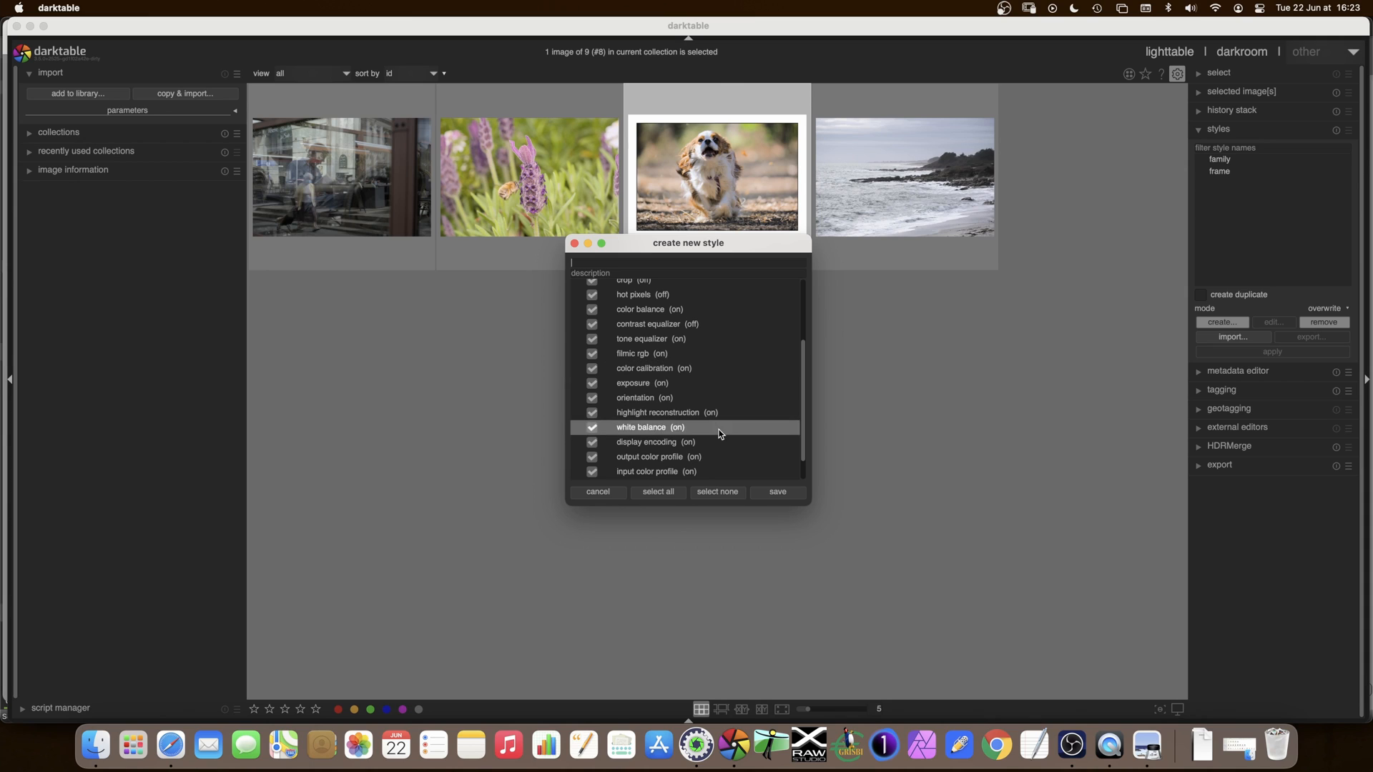
left_click(598, 493)
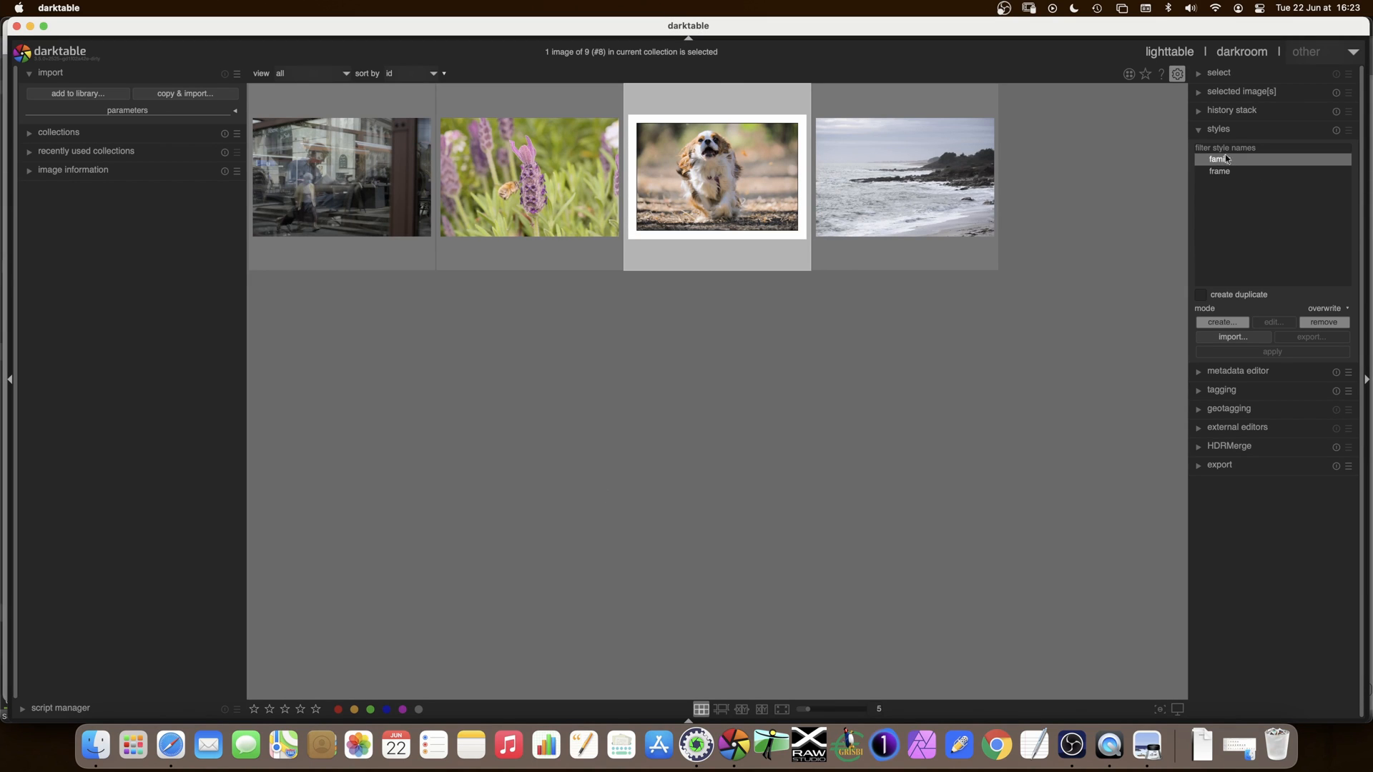
Create a style named "frame 2" from the dog photo that includes only the framing module.
mouse_move(1227, 162)
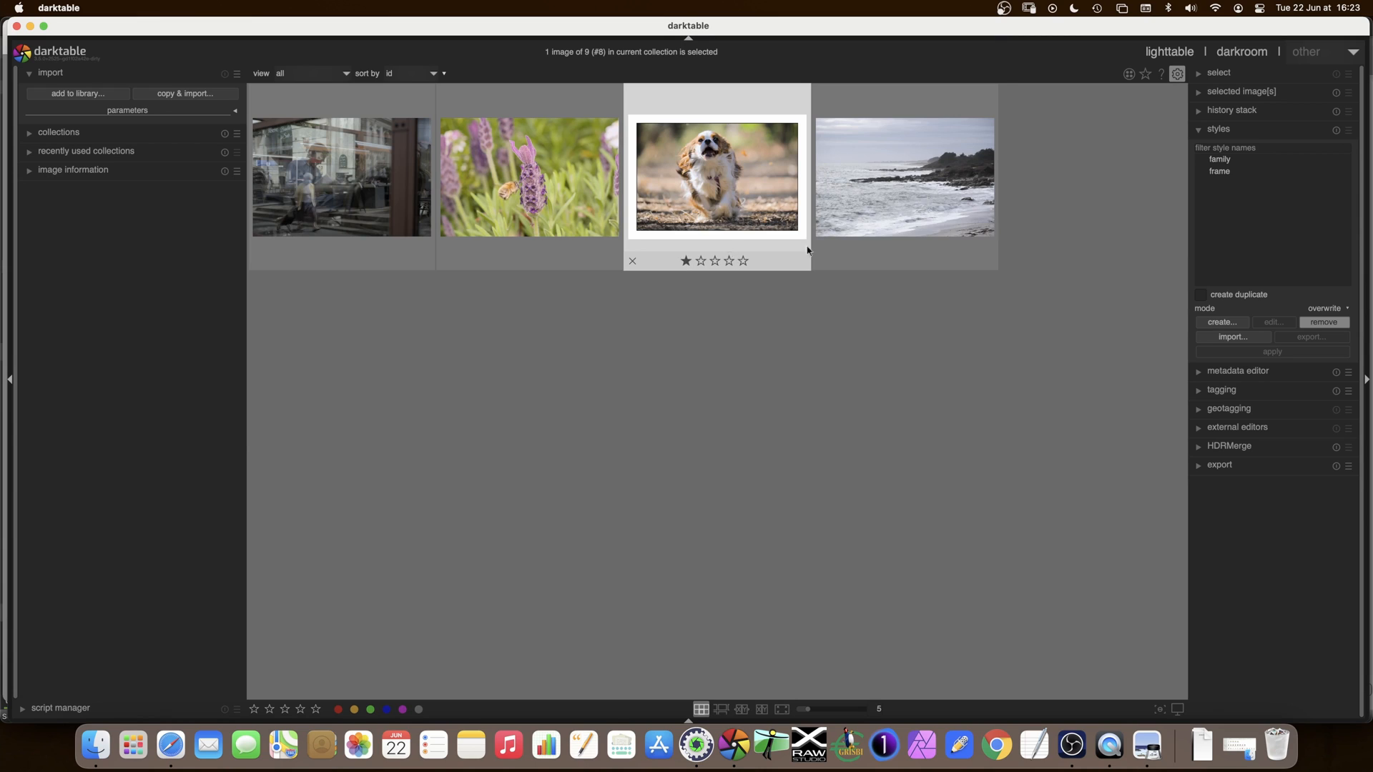
left_click(1228, 324)
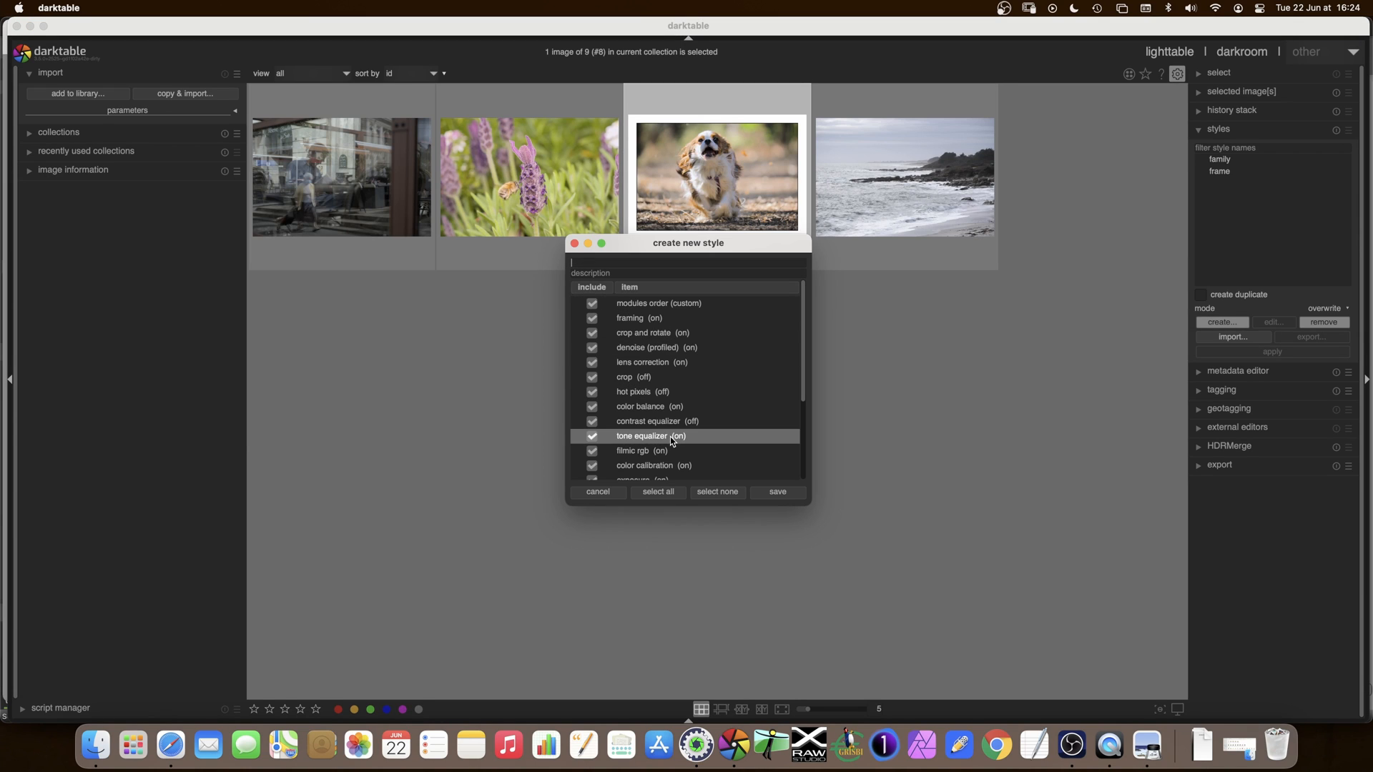
left_click(720, 493)
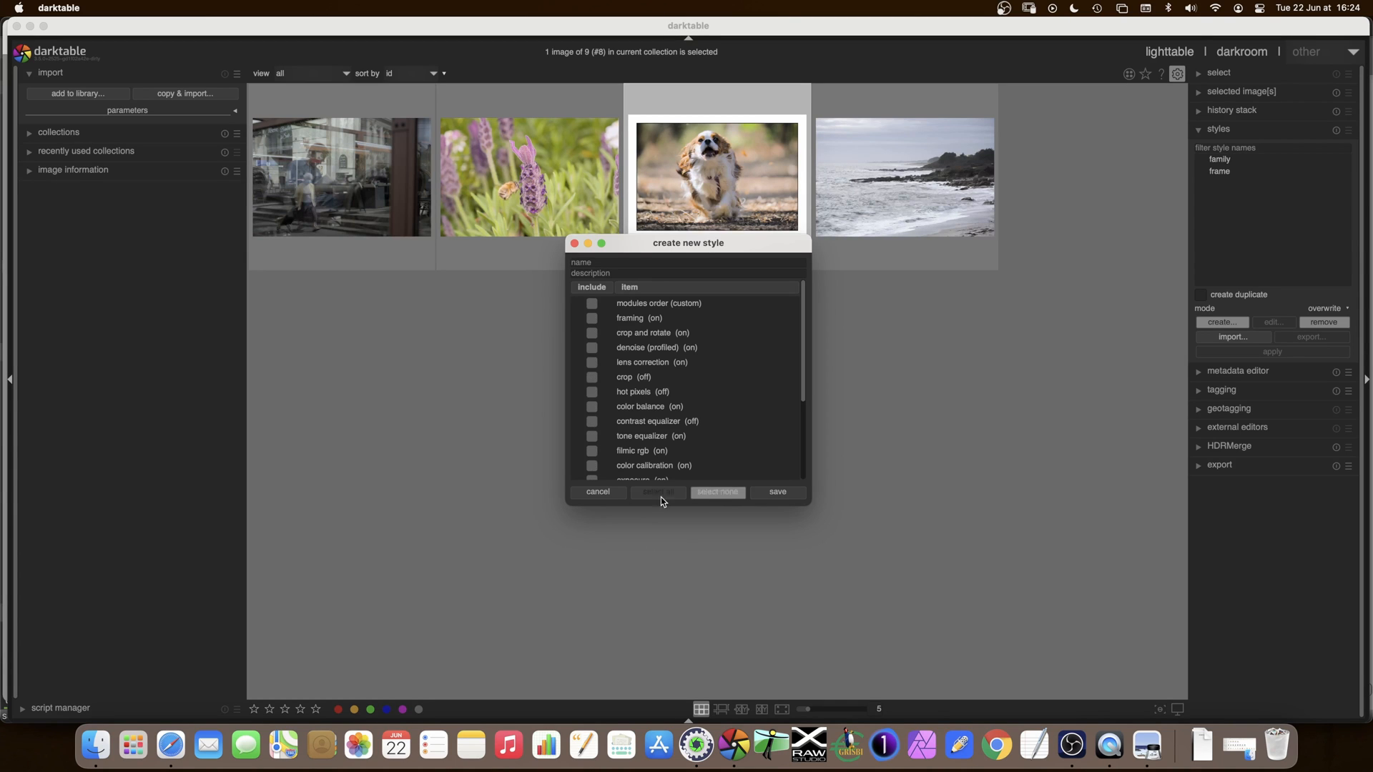
left_click(593, 321)
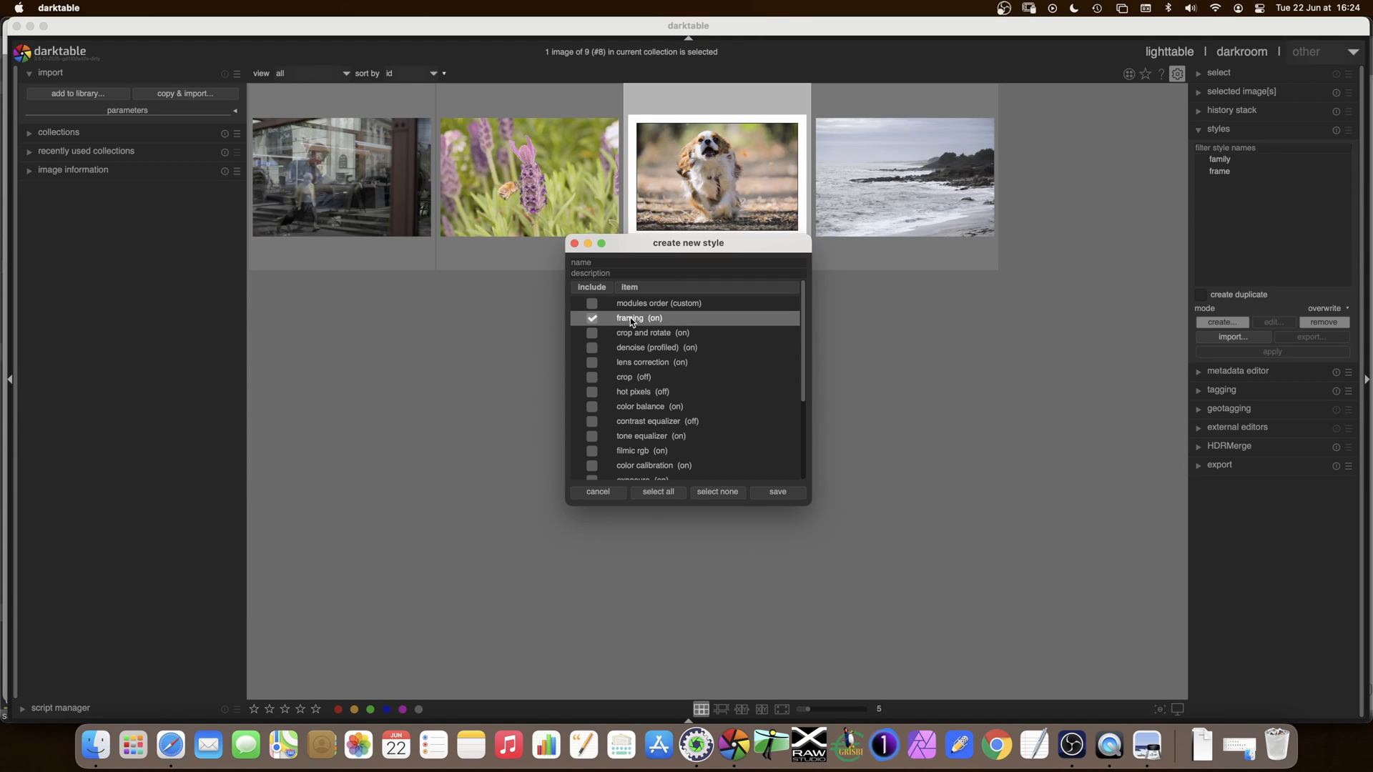
left_click(633, 263)
type("fra")
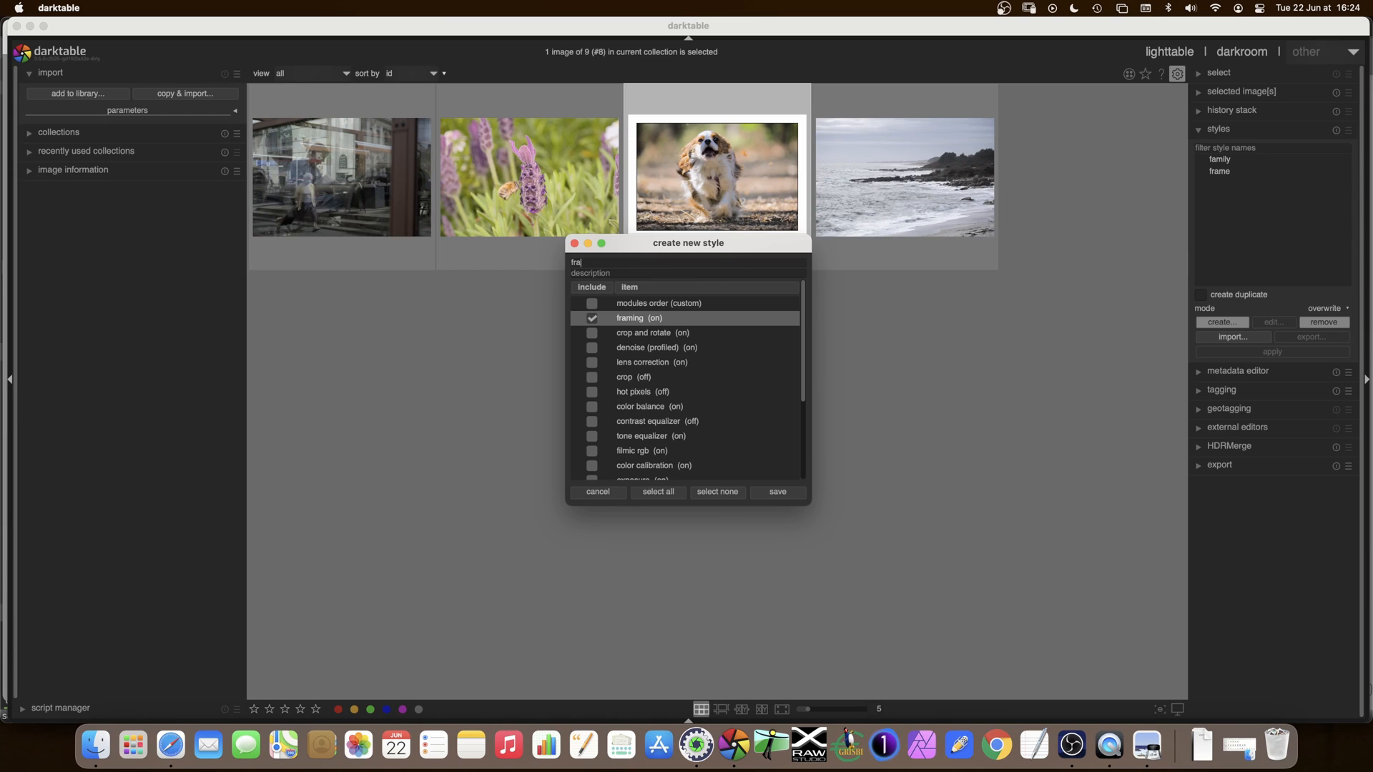
type("me 2")
left_click(778, 492)
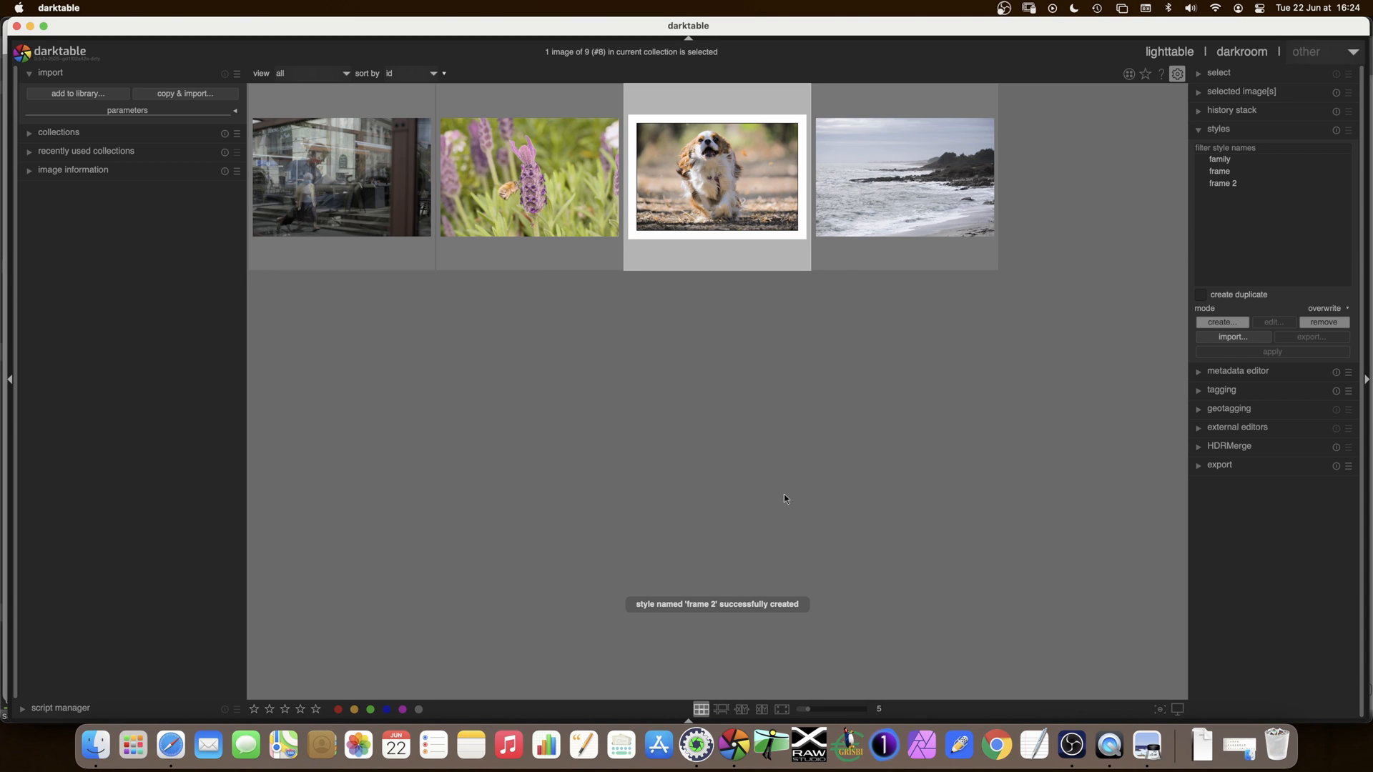
Turn off the framing module on the dog photo in the darkroom, and return to the lighttable.
double_click(709, 196)
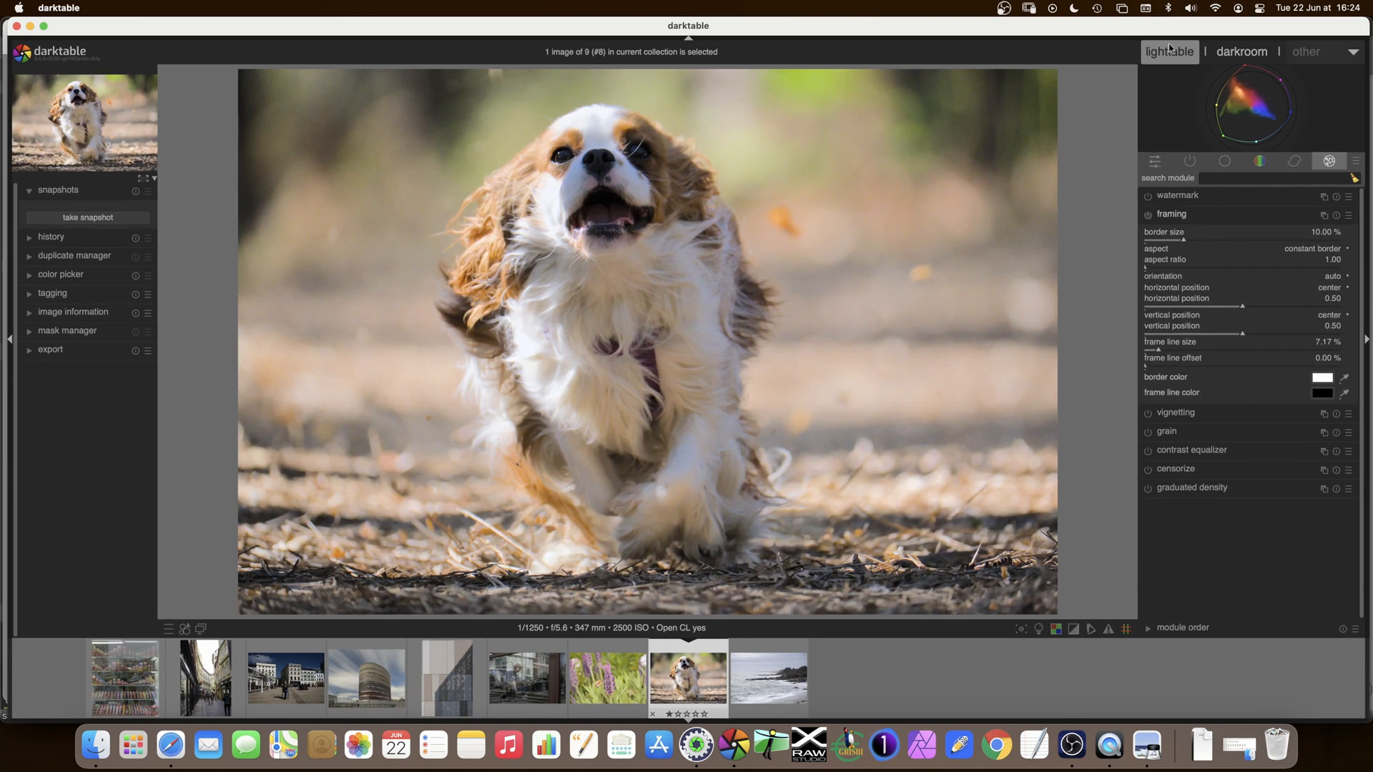
left_click(1169, 52)
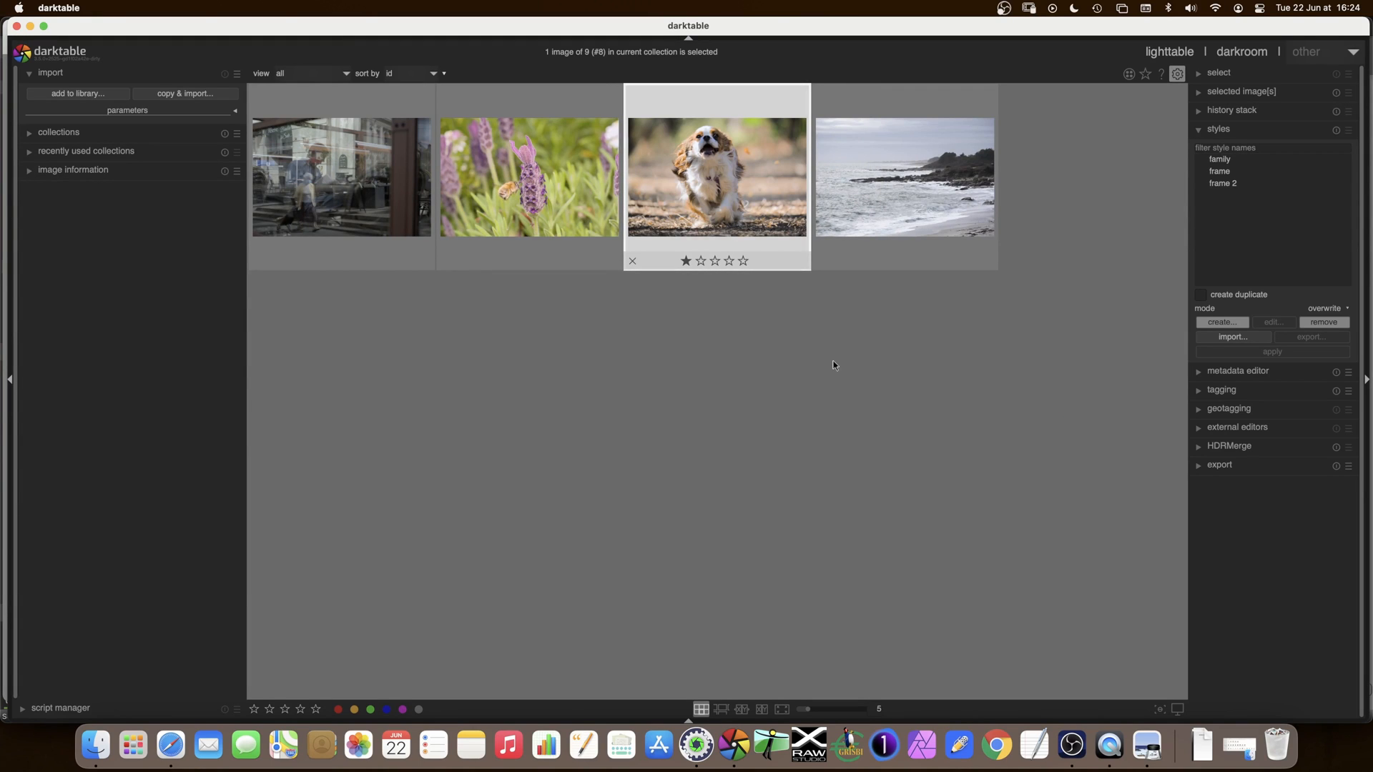
Open the export settings, try the "jpg same folder" preset, and apply the "social media" preset.
left_click(1201, 465)
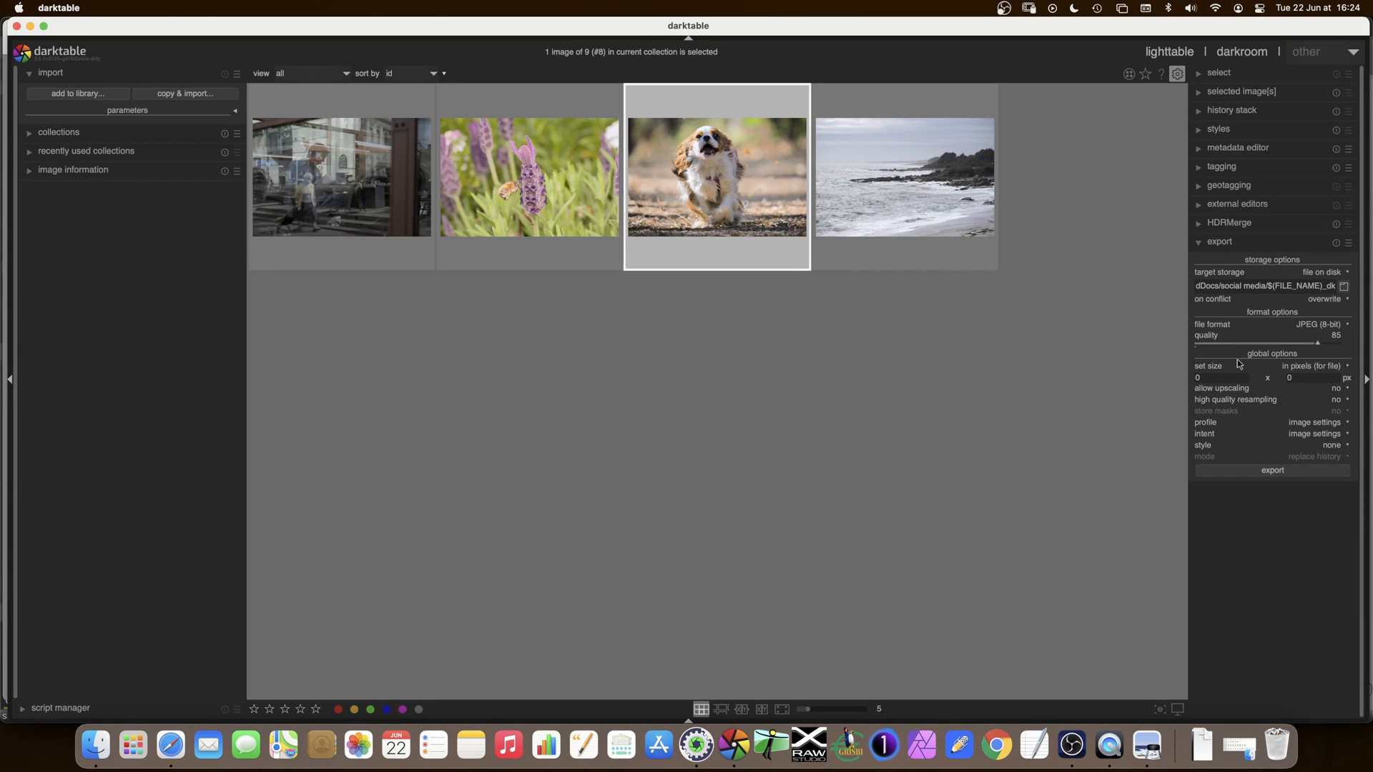
left_click(1347, 246)
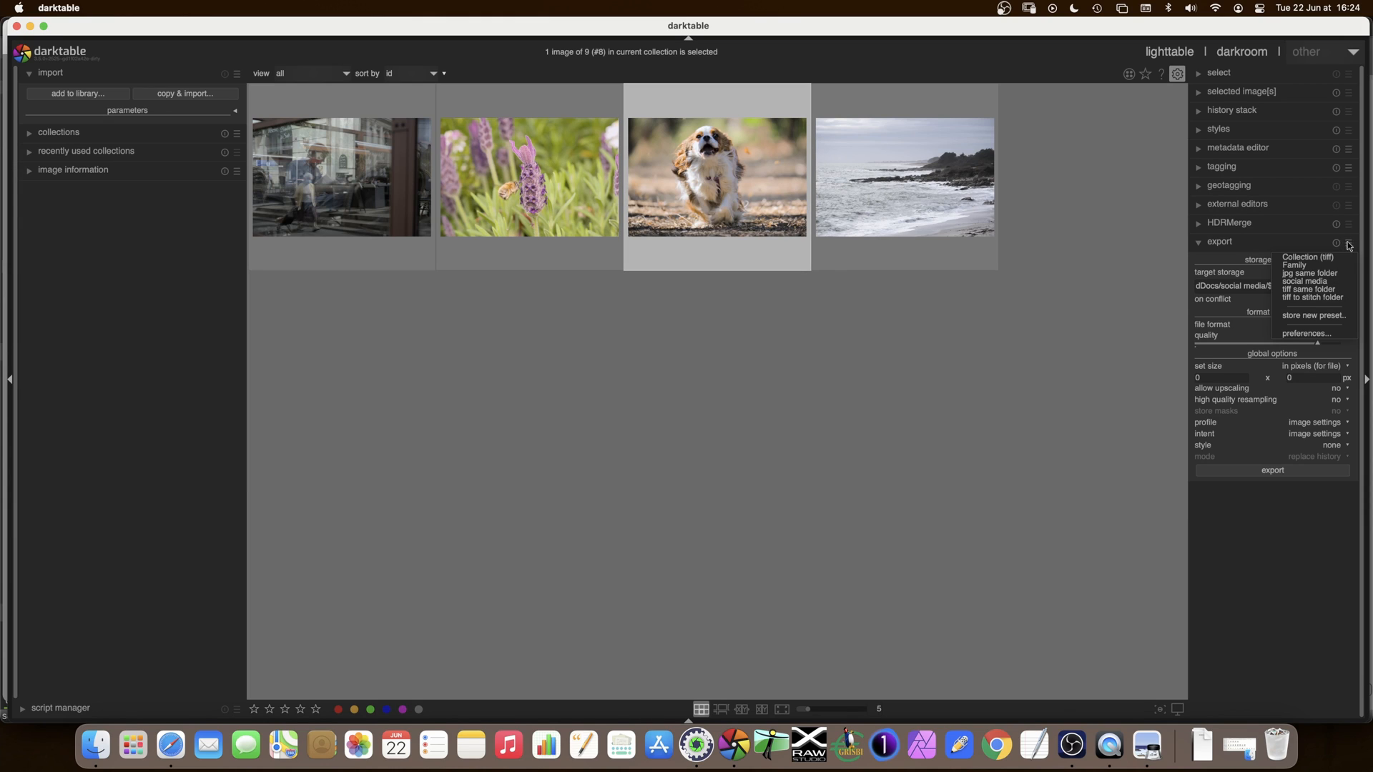
left_click(1318, 278)
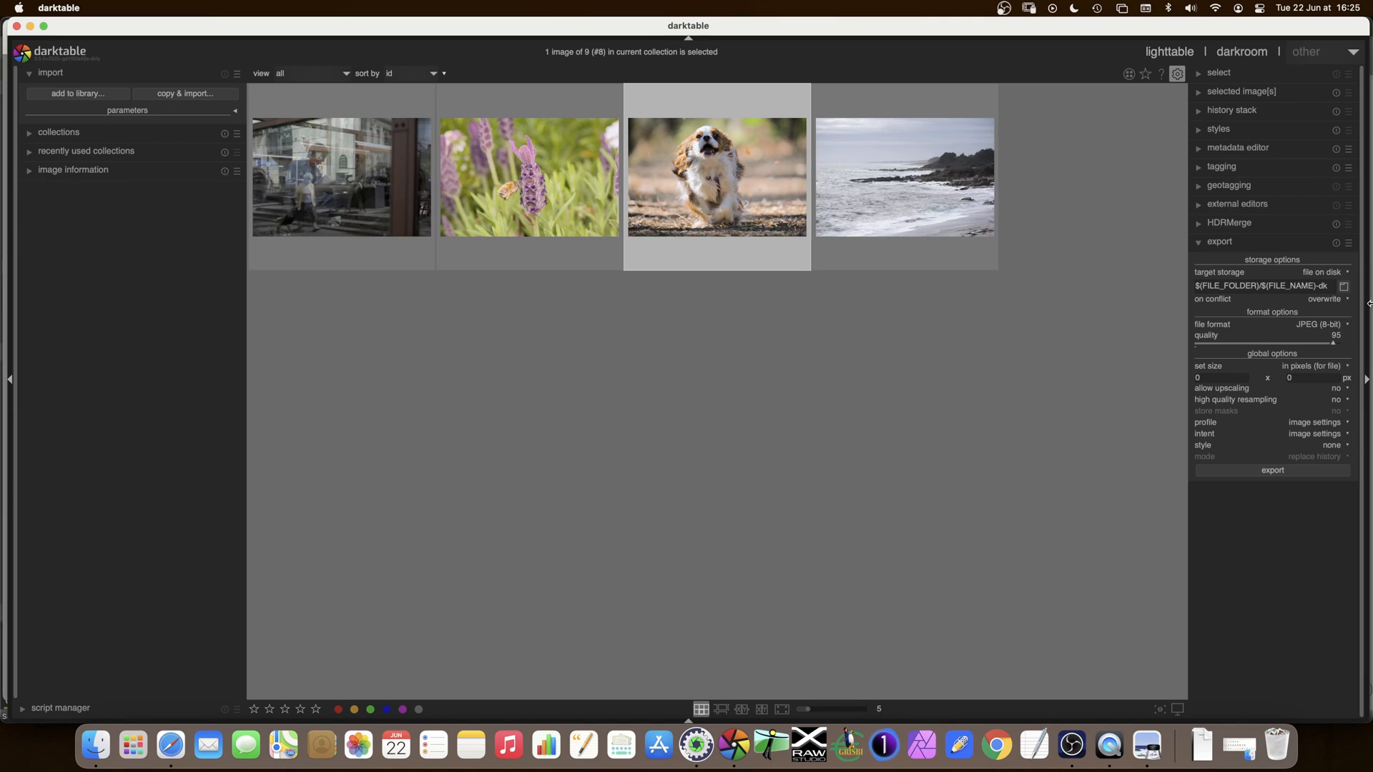
left_click(1349, 246)
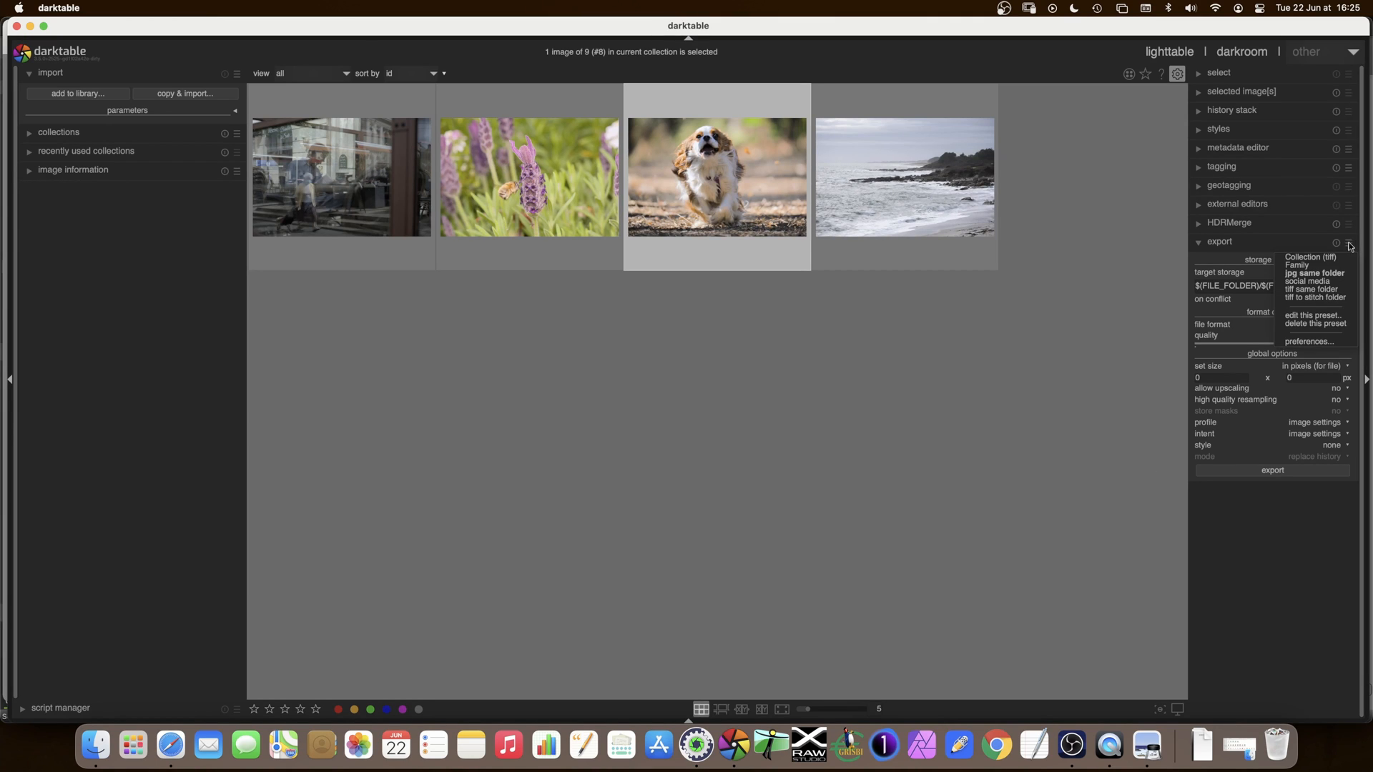
left_click(1315, 281)
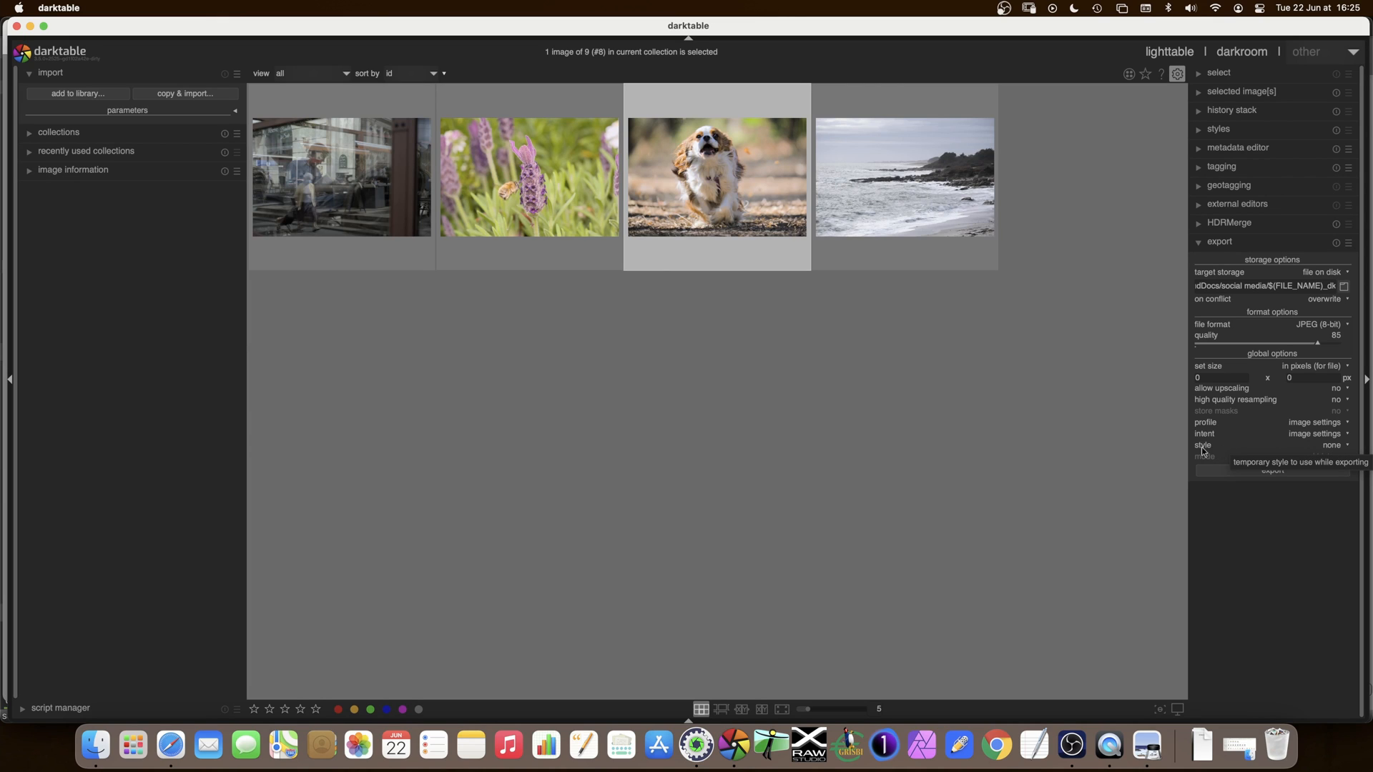
Set the export style to "frame 2", trying the replace history mode and switching back to append history.
left_click(1333, 449)
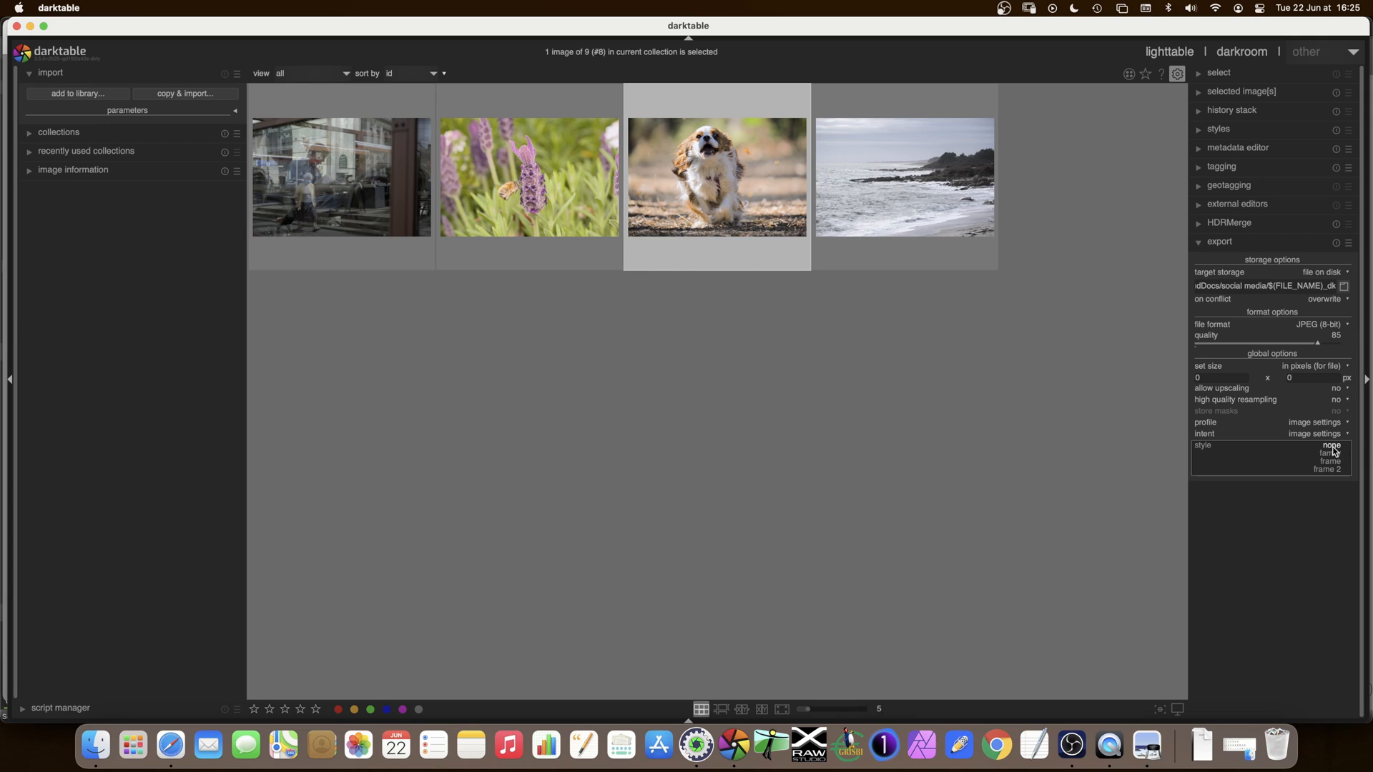
left_click(1328, 469)
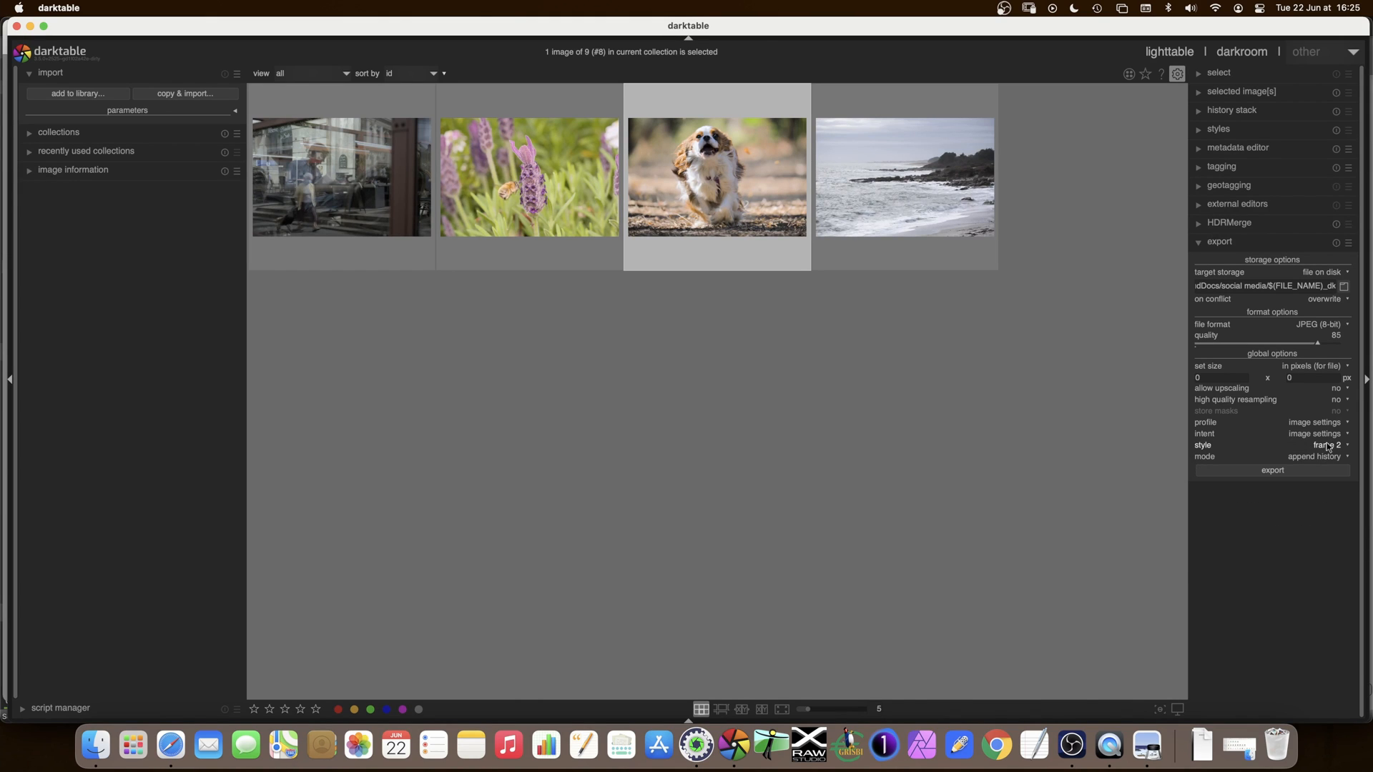
left_click(1317, 457)
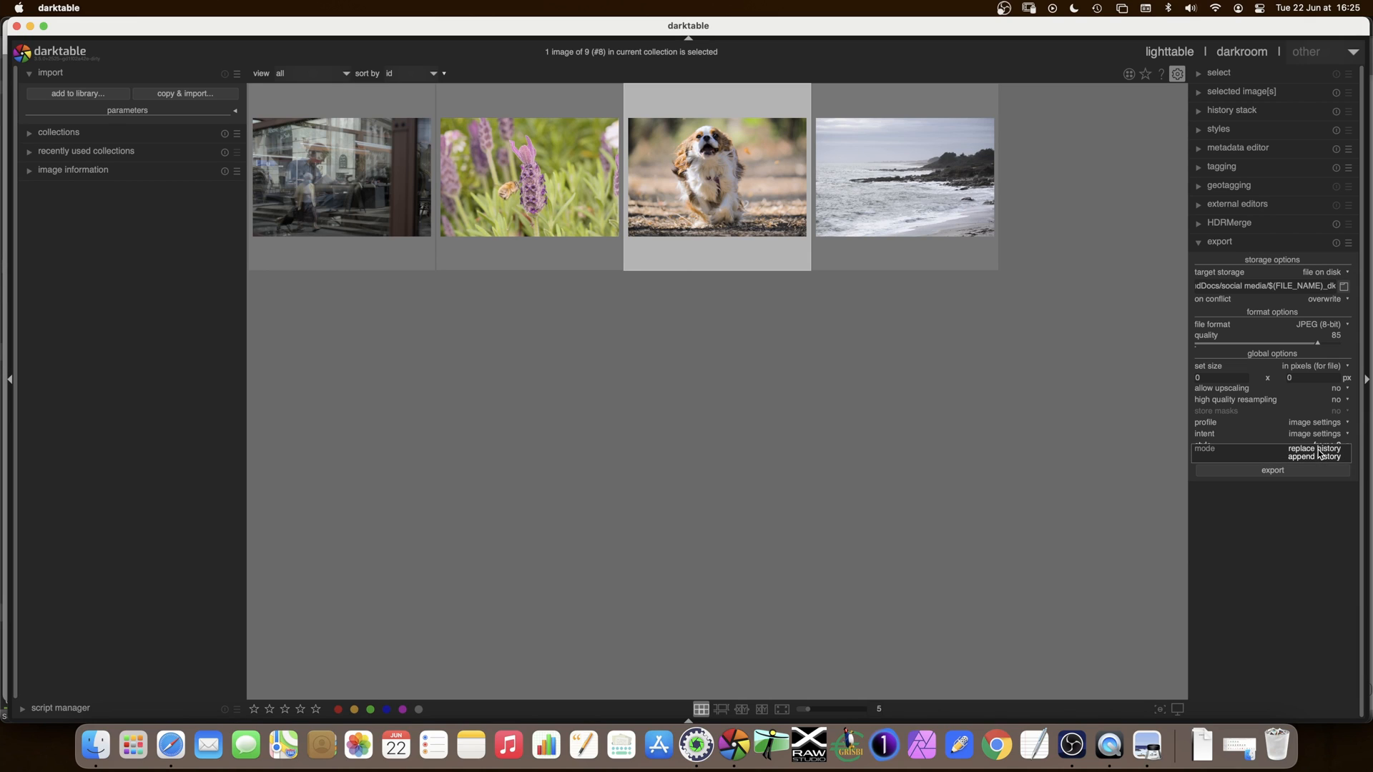
left_click(1320, 449)
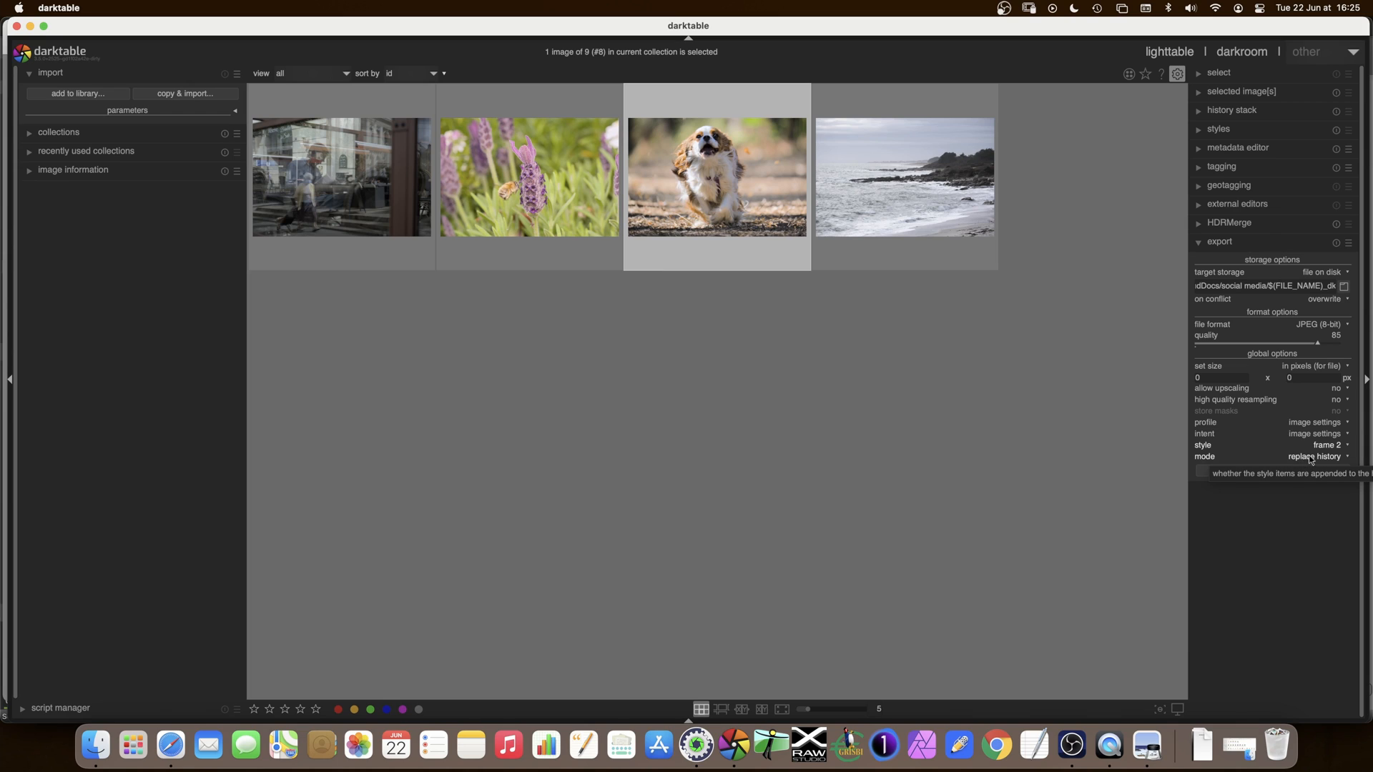
left_click(1311, 459)
left_click(1308, 470)
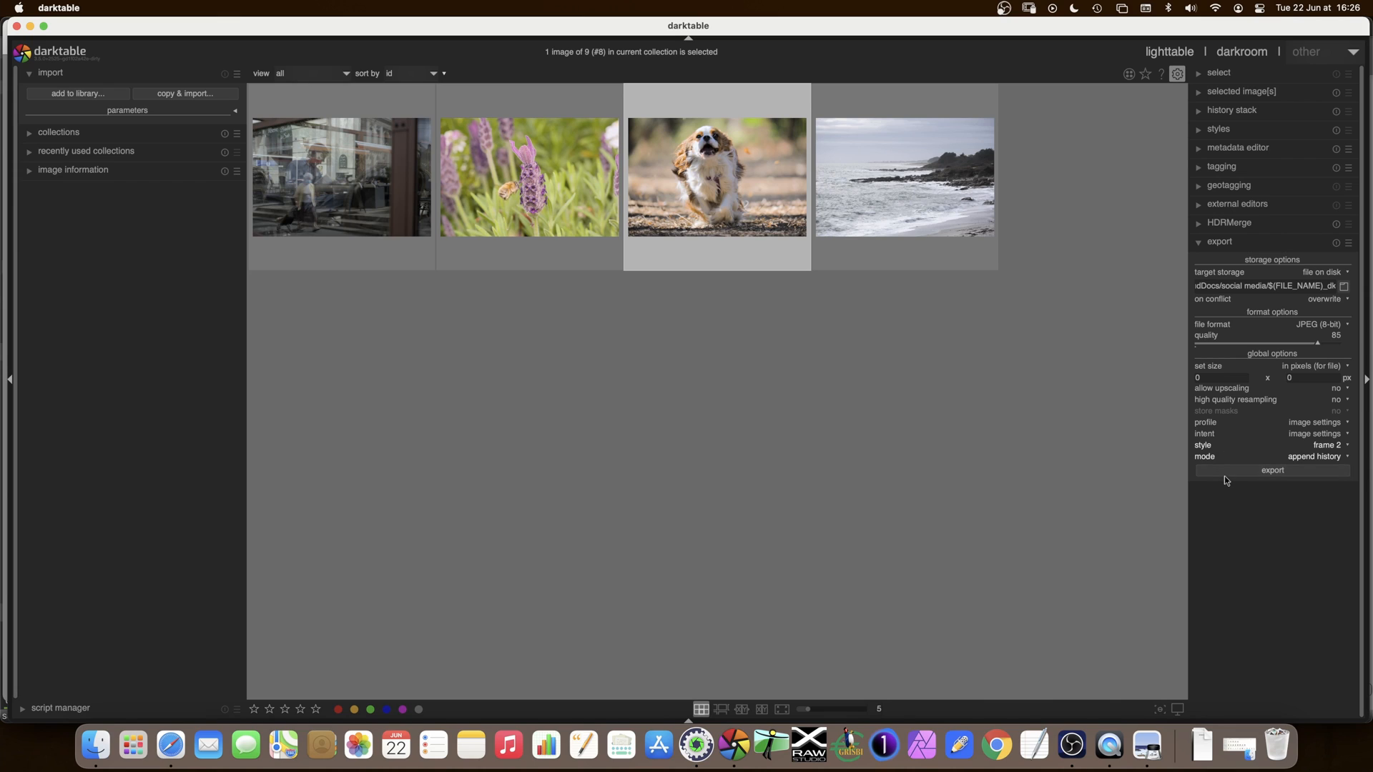
Set the style mode to replace history and export the dog photo, allowing existing files to be overwritten.
left_click(1323, 456)
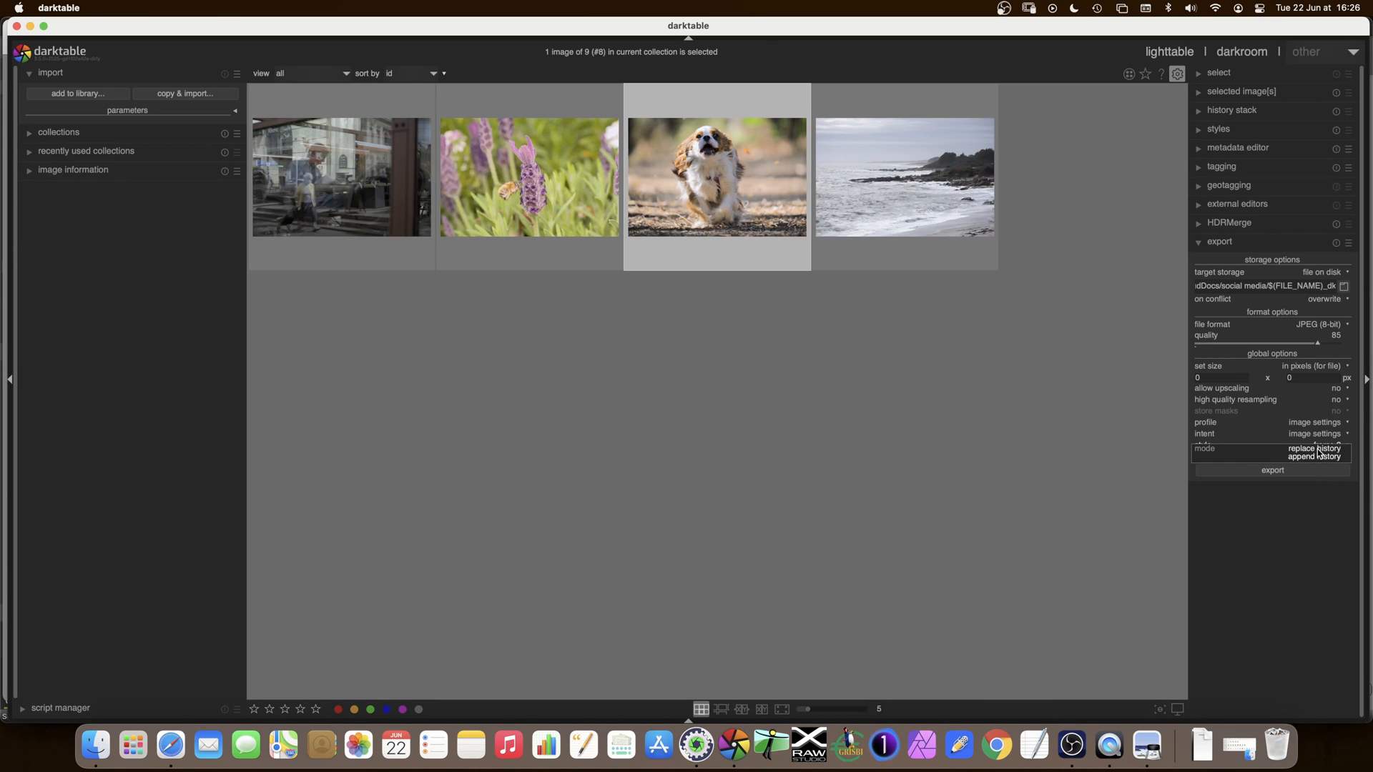
left_click(1319, 450)
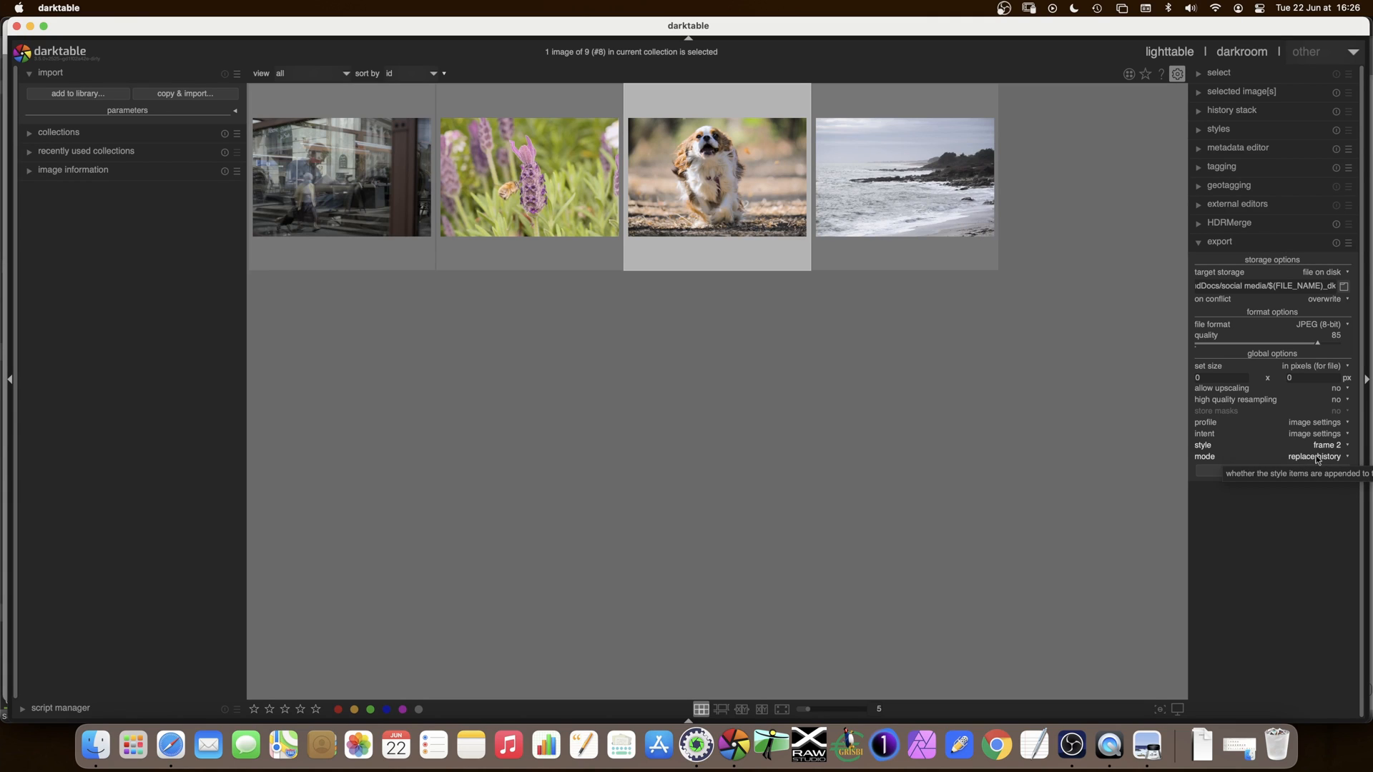
left_click(1265, 473)
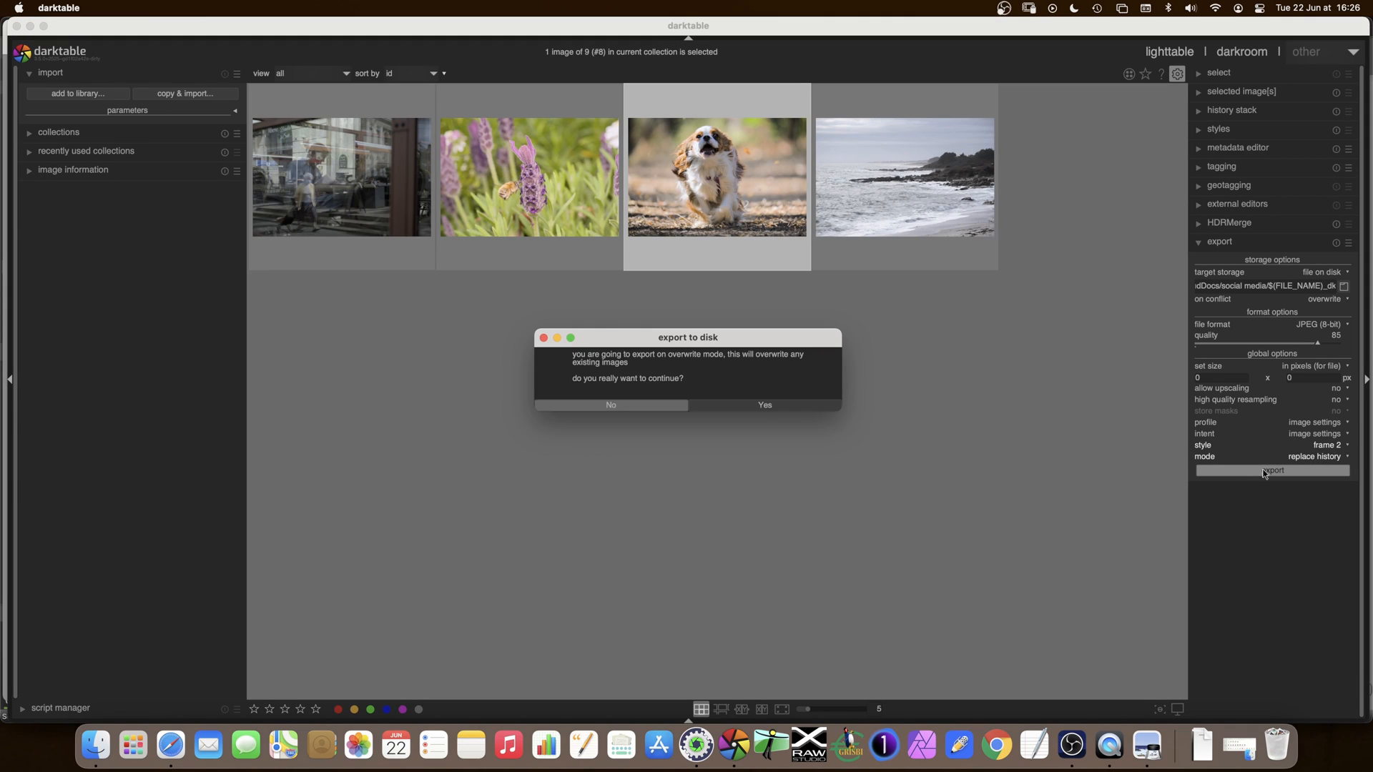
left_click(759, 406)
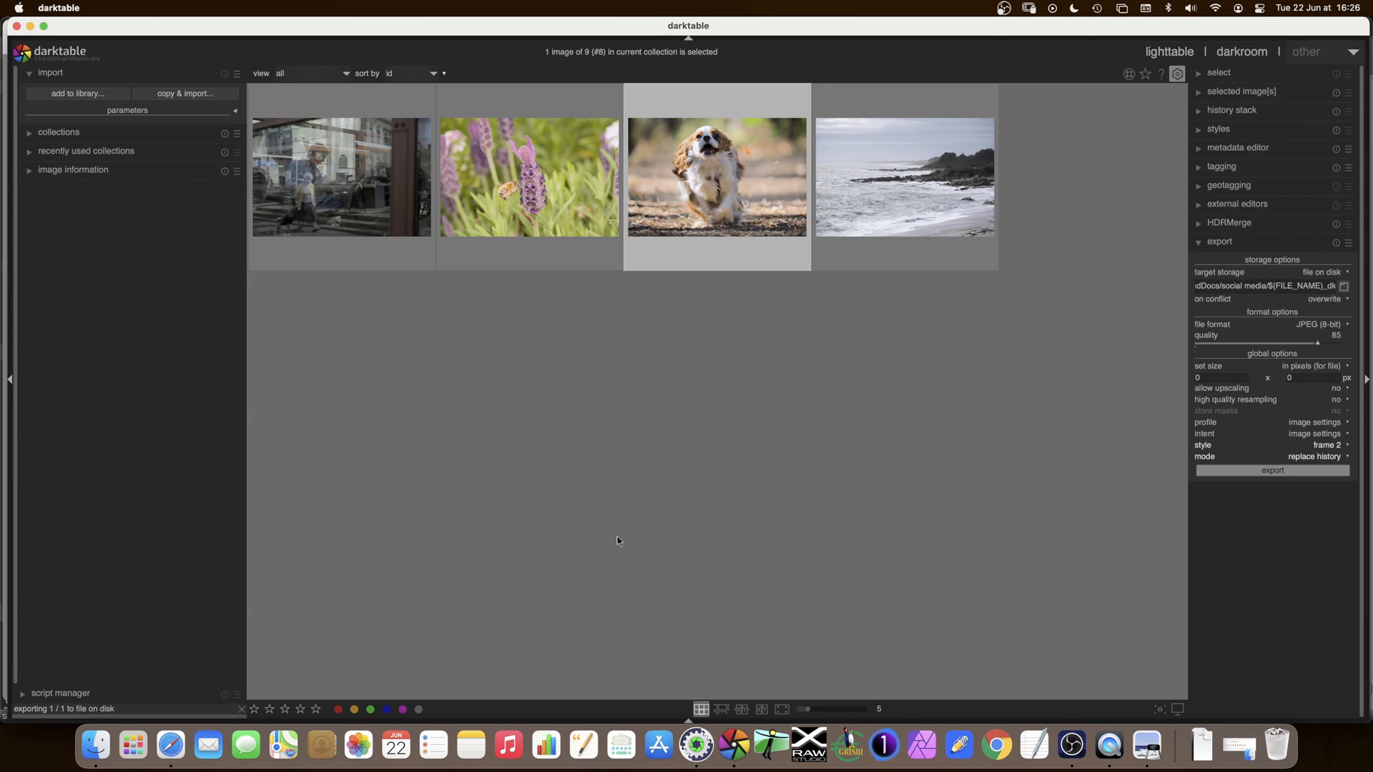
Switch to Finder, preview the exported dog photo in the "social media" folder, and return to darktable.
left_click(97, 748)
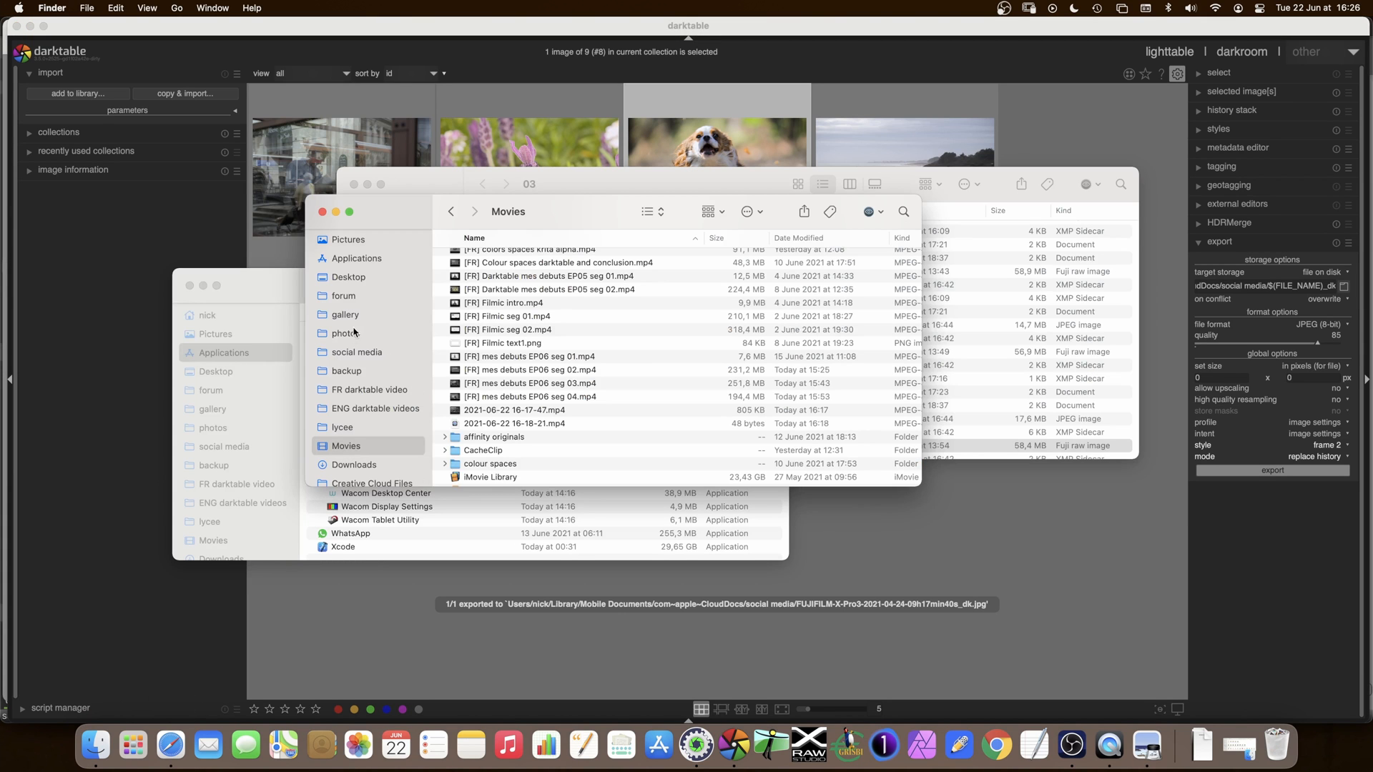
left_click(349, 353)
left_click(474, 284)
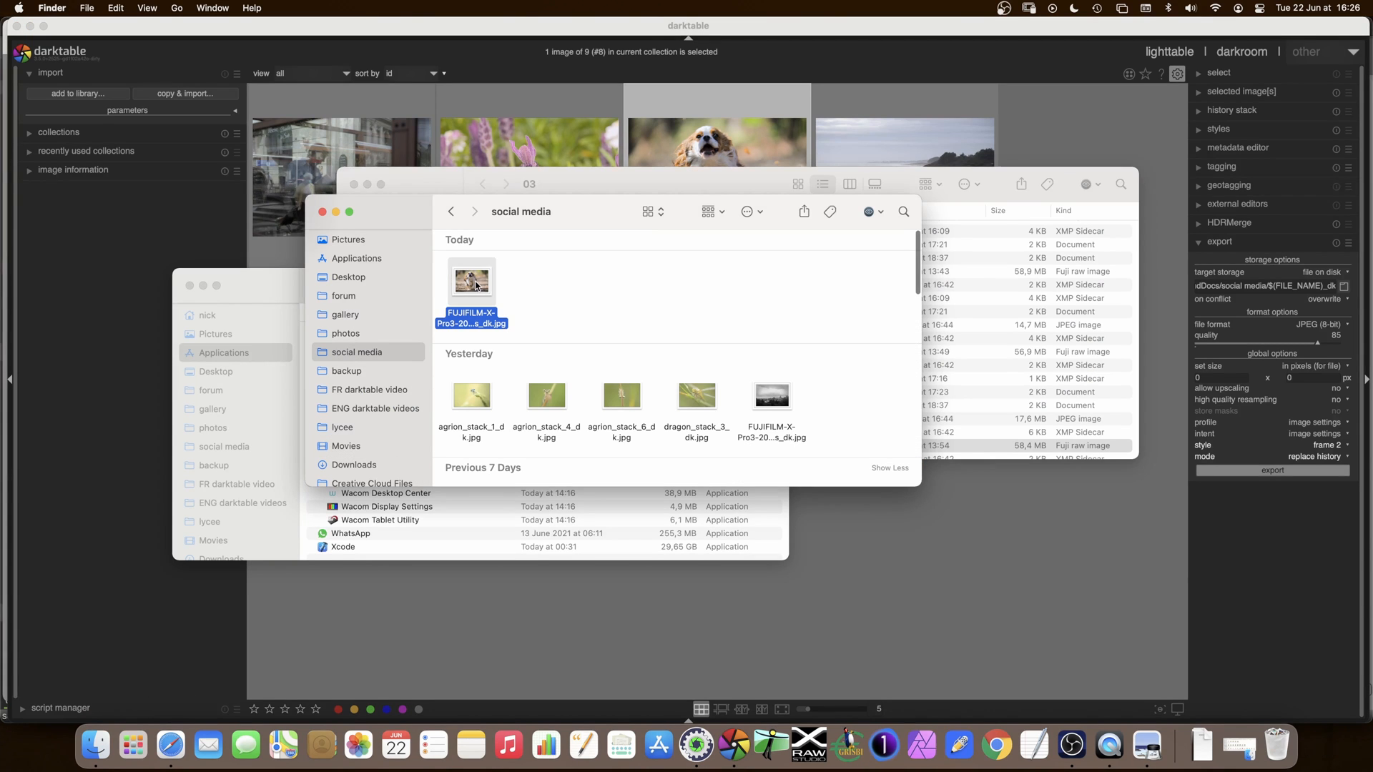
key("space")
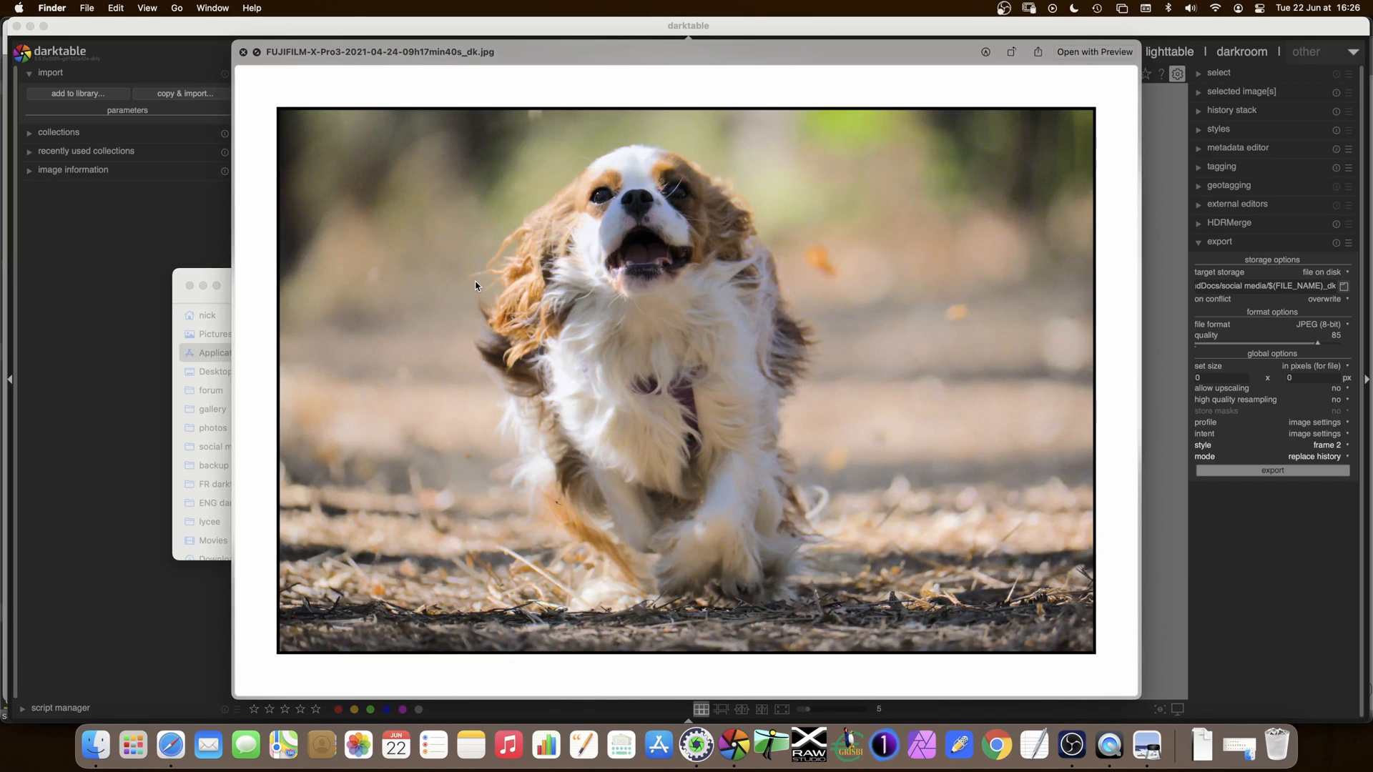
key("space")
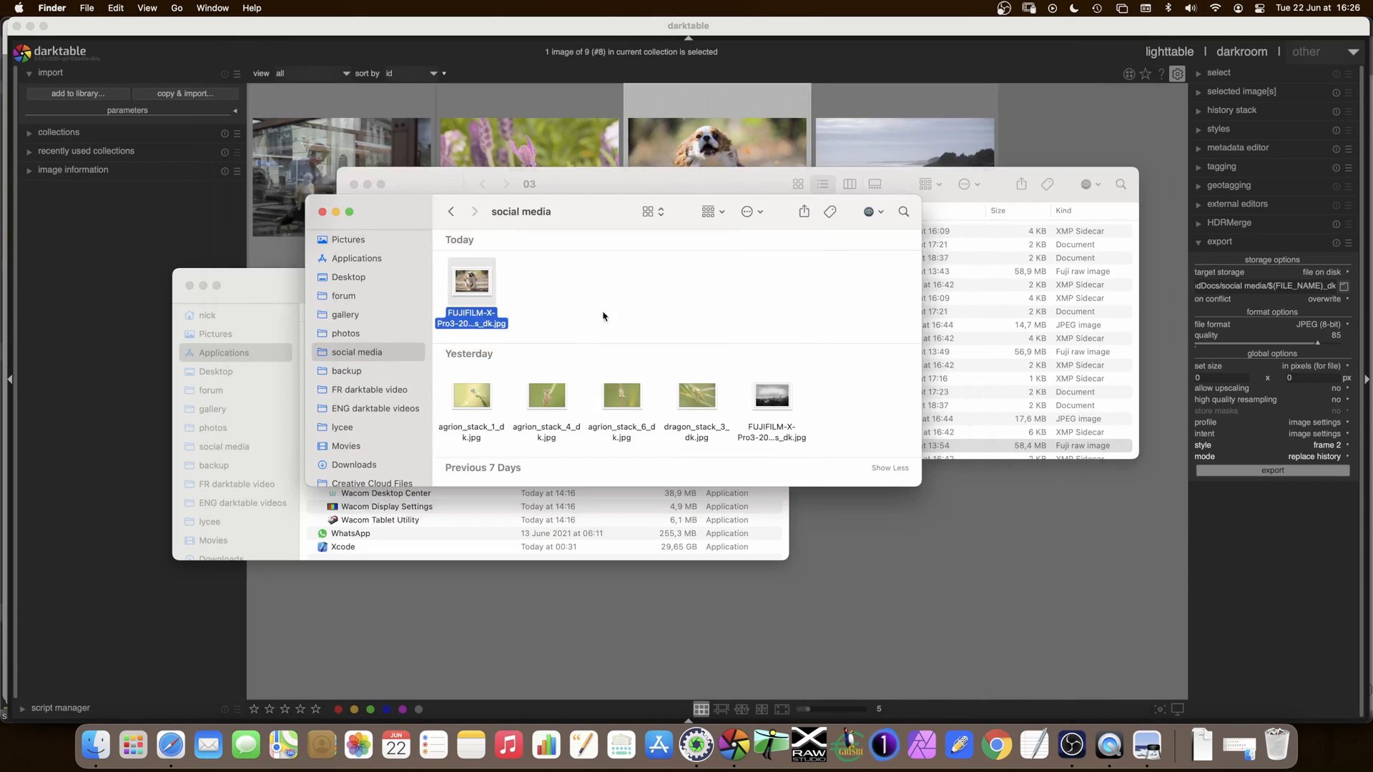
left_click(1234, 560)
Export the dog photo again with the "frame" style and the conflict option set to create unique filename.
left_click(1327, 446)
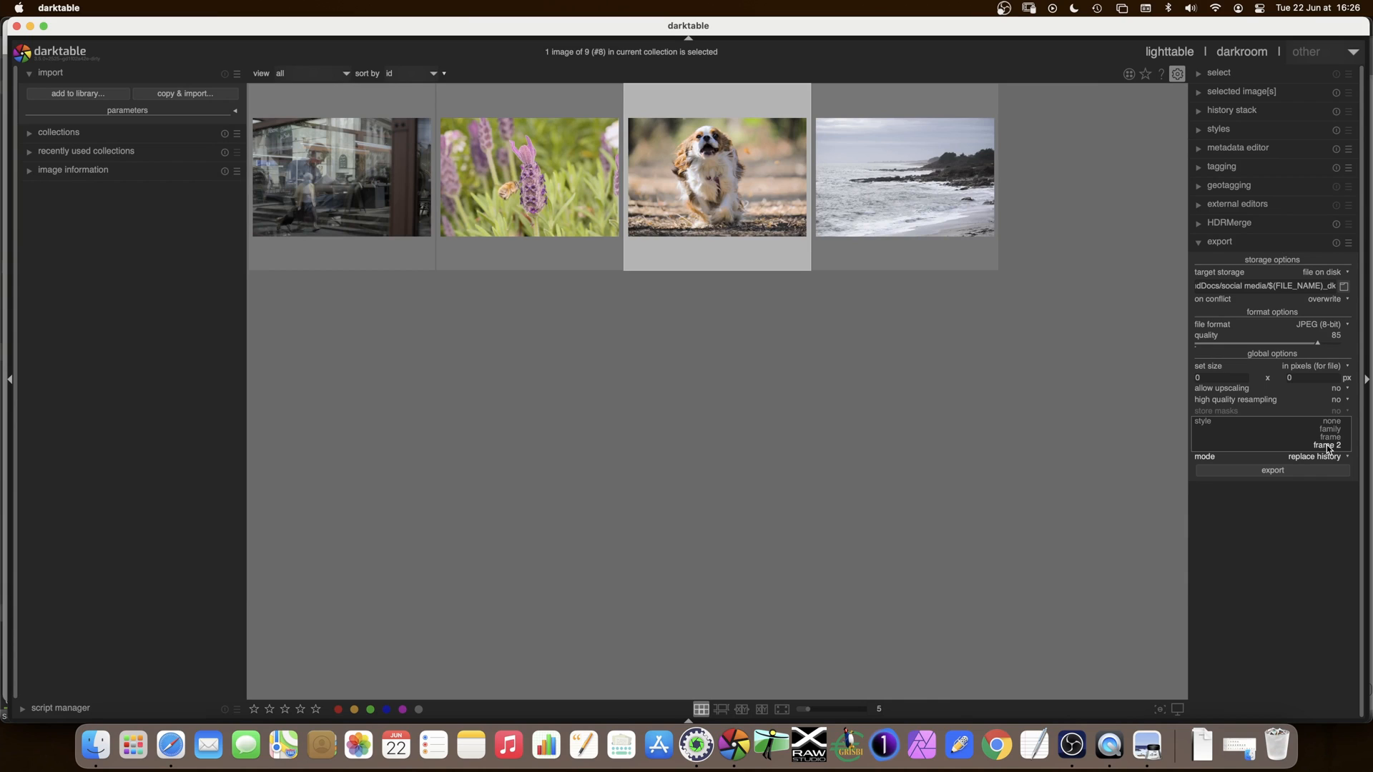
left_click(1322, 441)
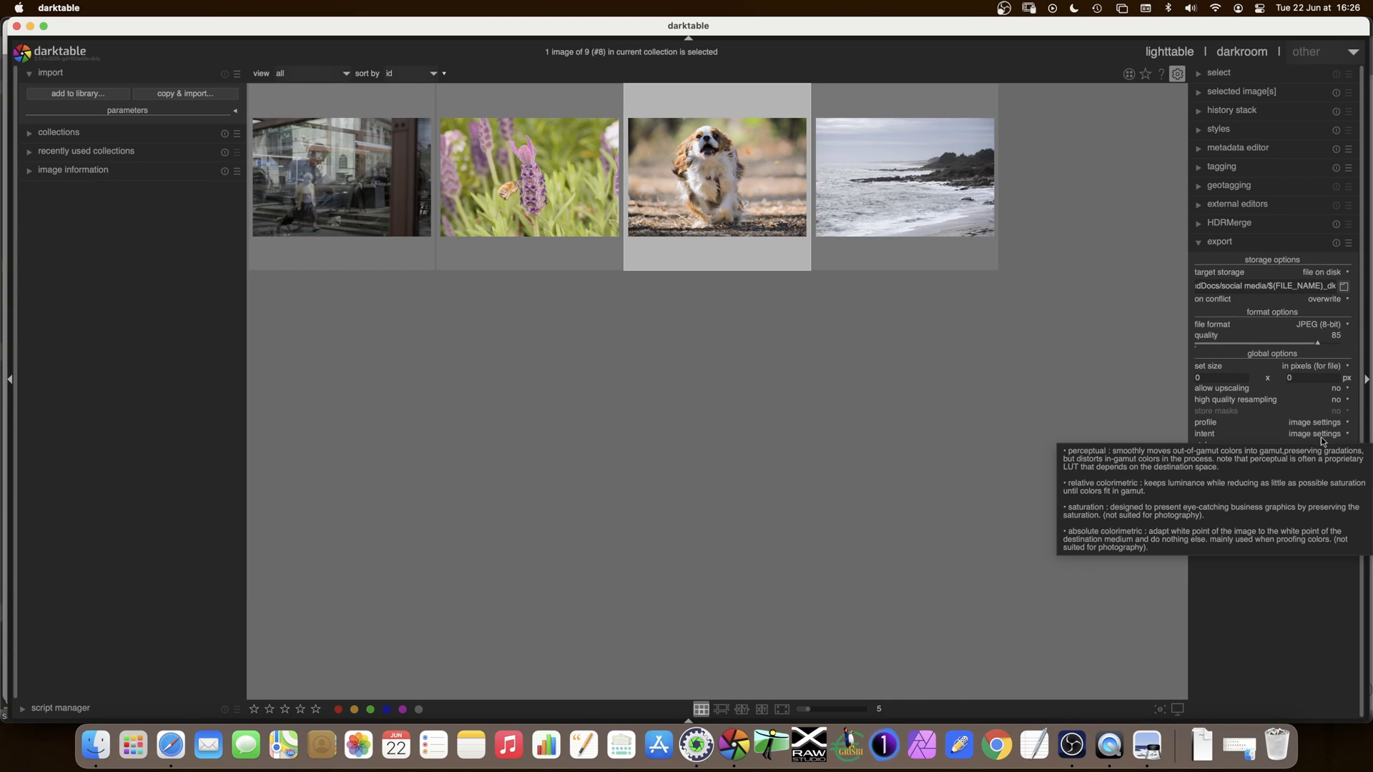
left_click(1339, 303)
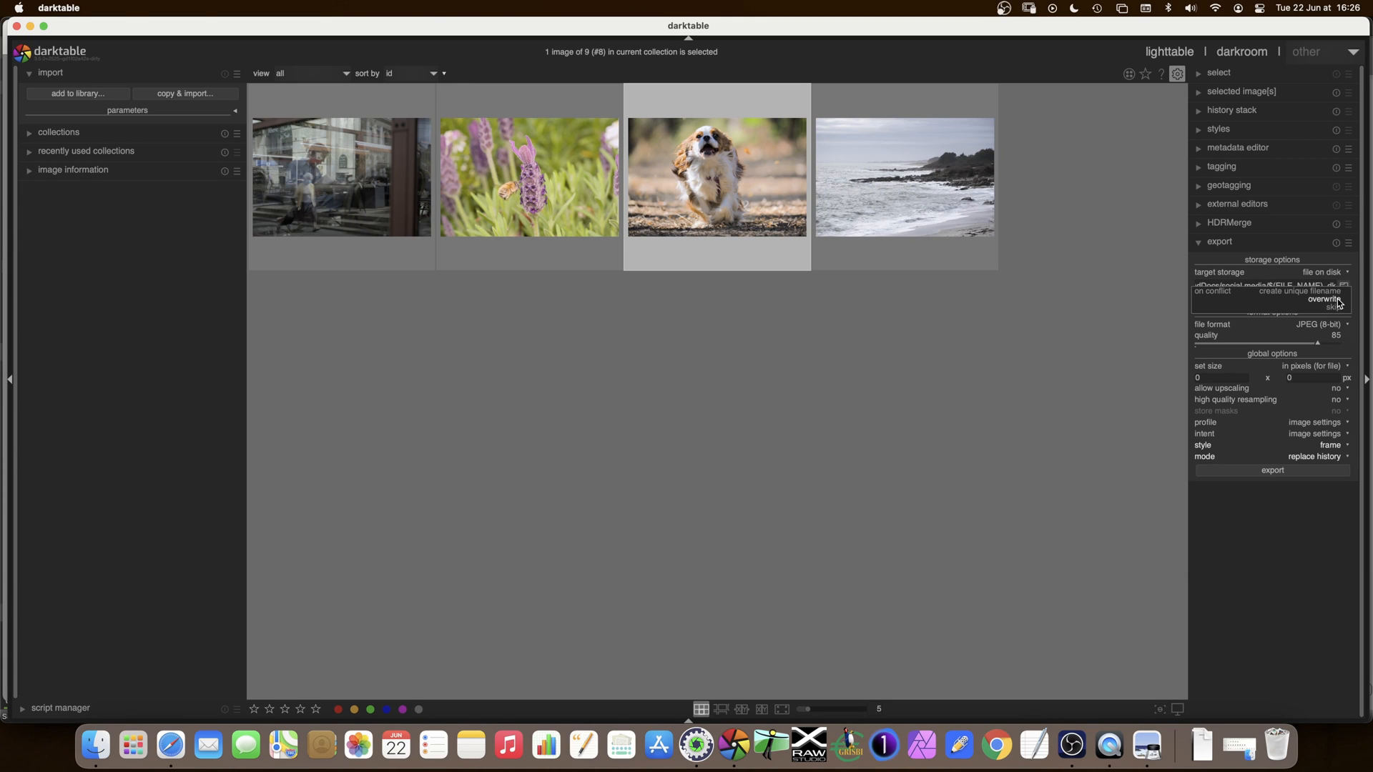
left_click(1329, 294)
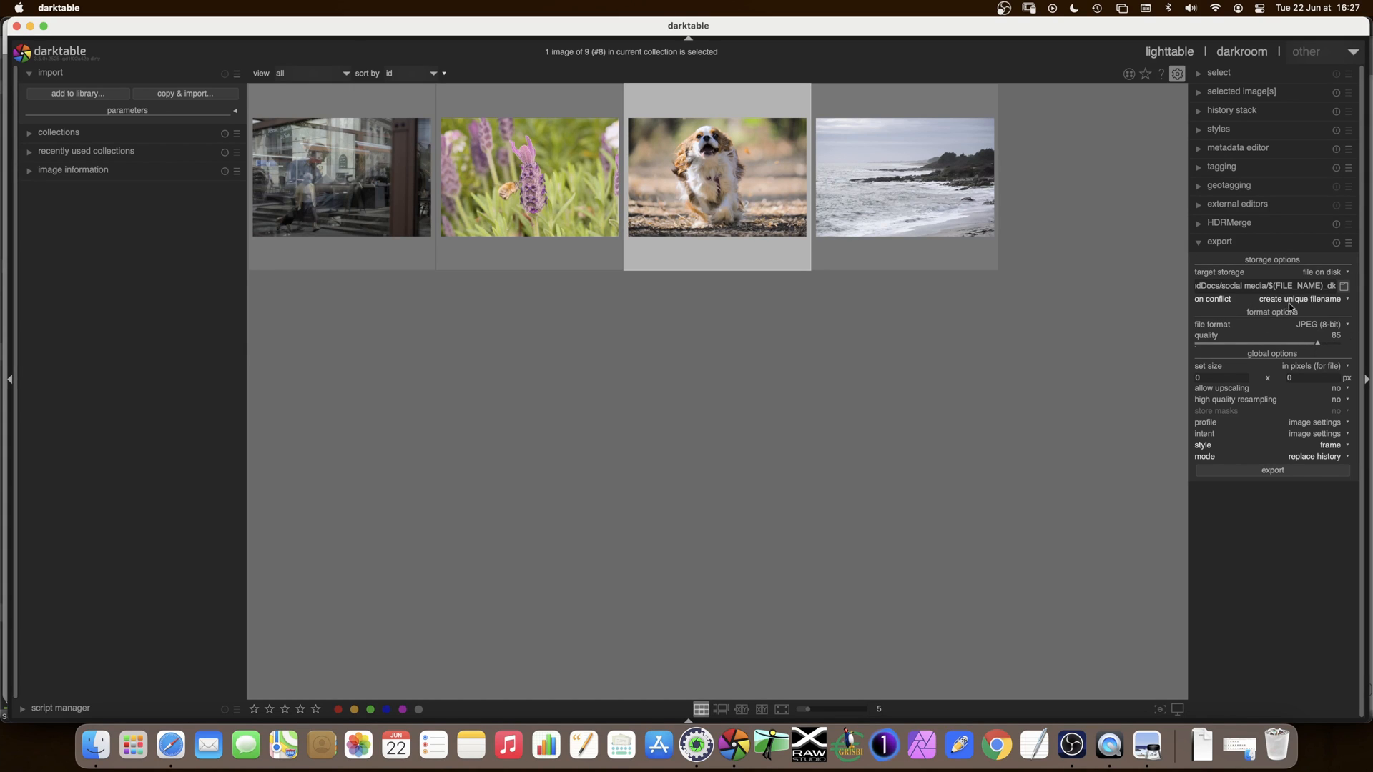
left_click(1290, 472)
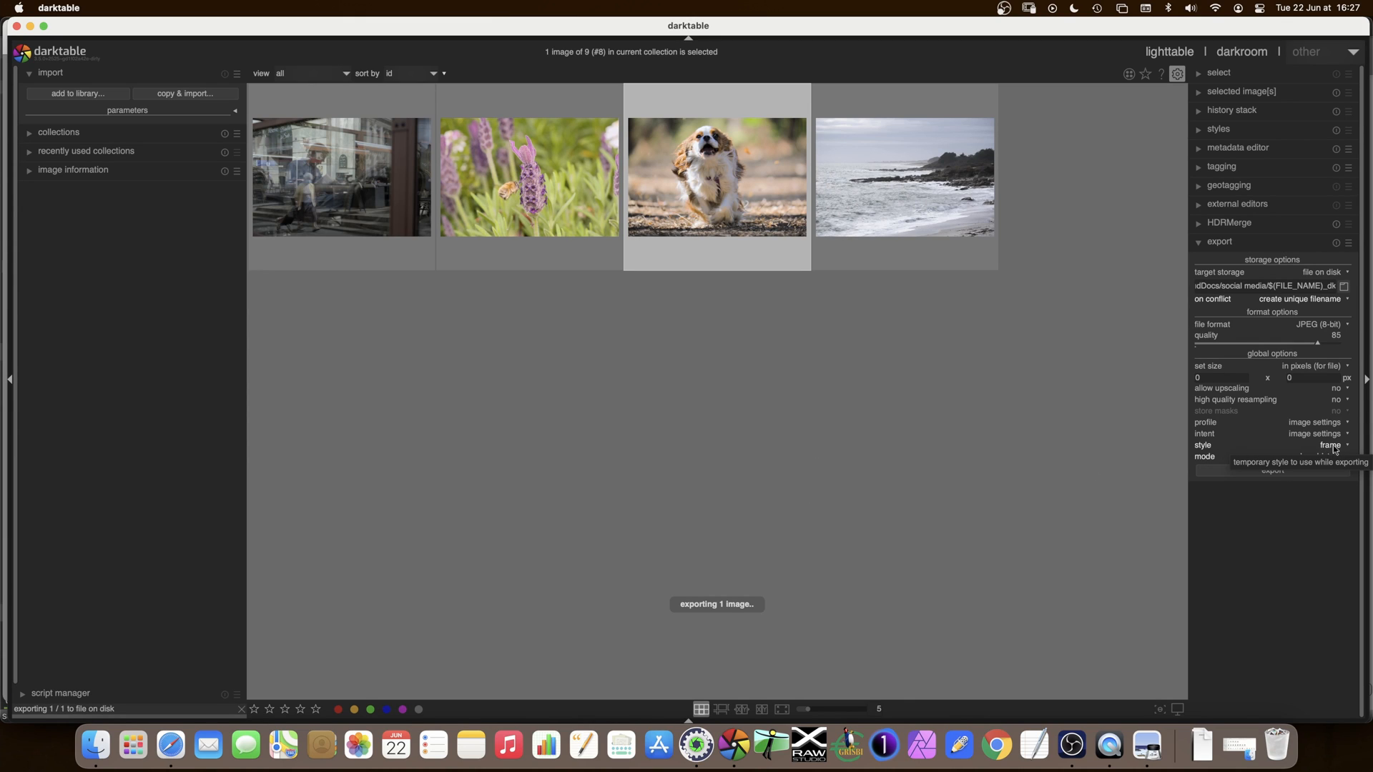
Switch to Finder, compare previews of the two exported dog photos in the "social media" folder, and return to darktable.
key("F11")
left_click(90, 756)
left_click(472, 286)
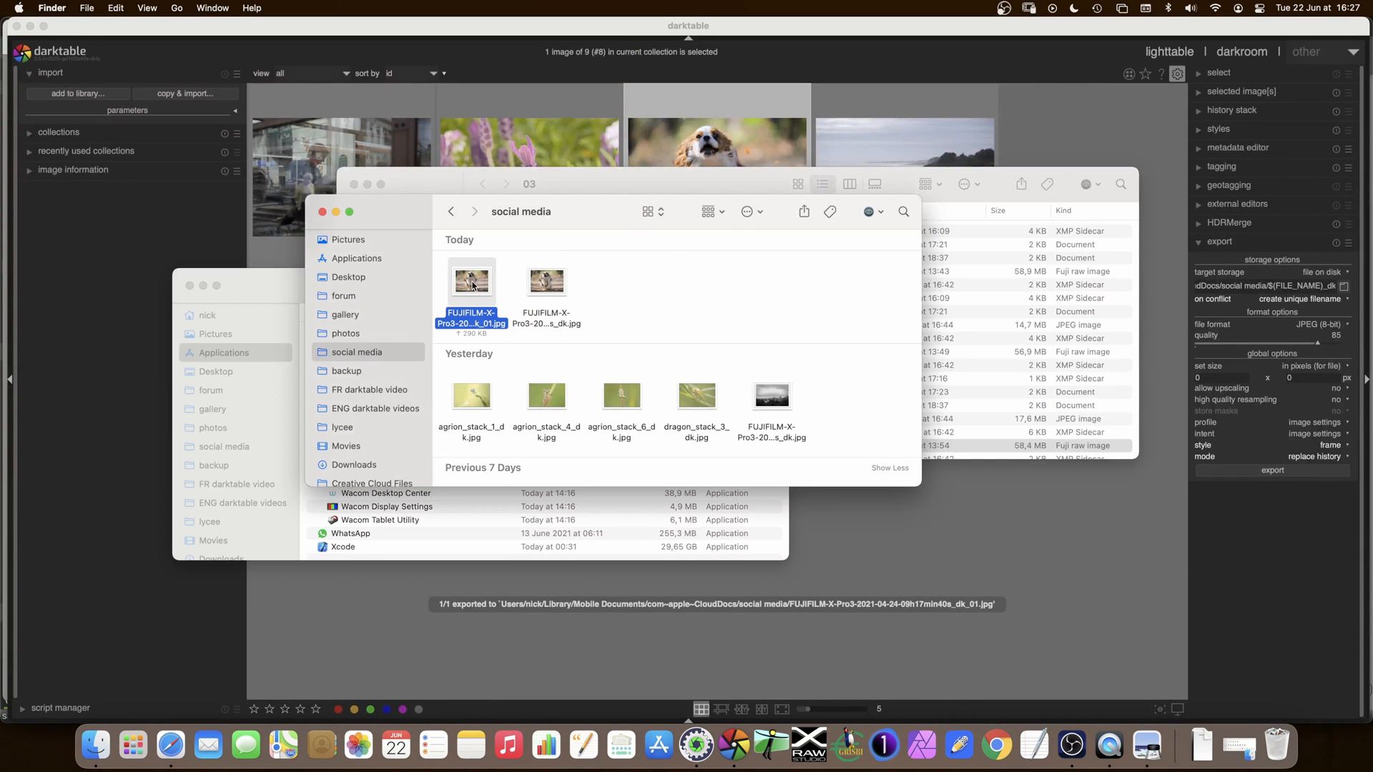
key("space")
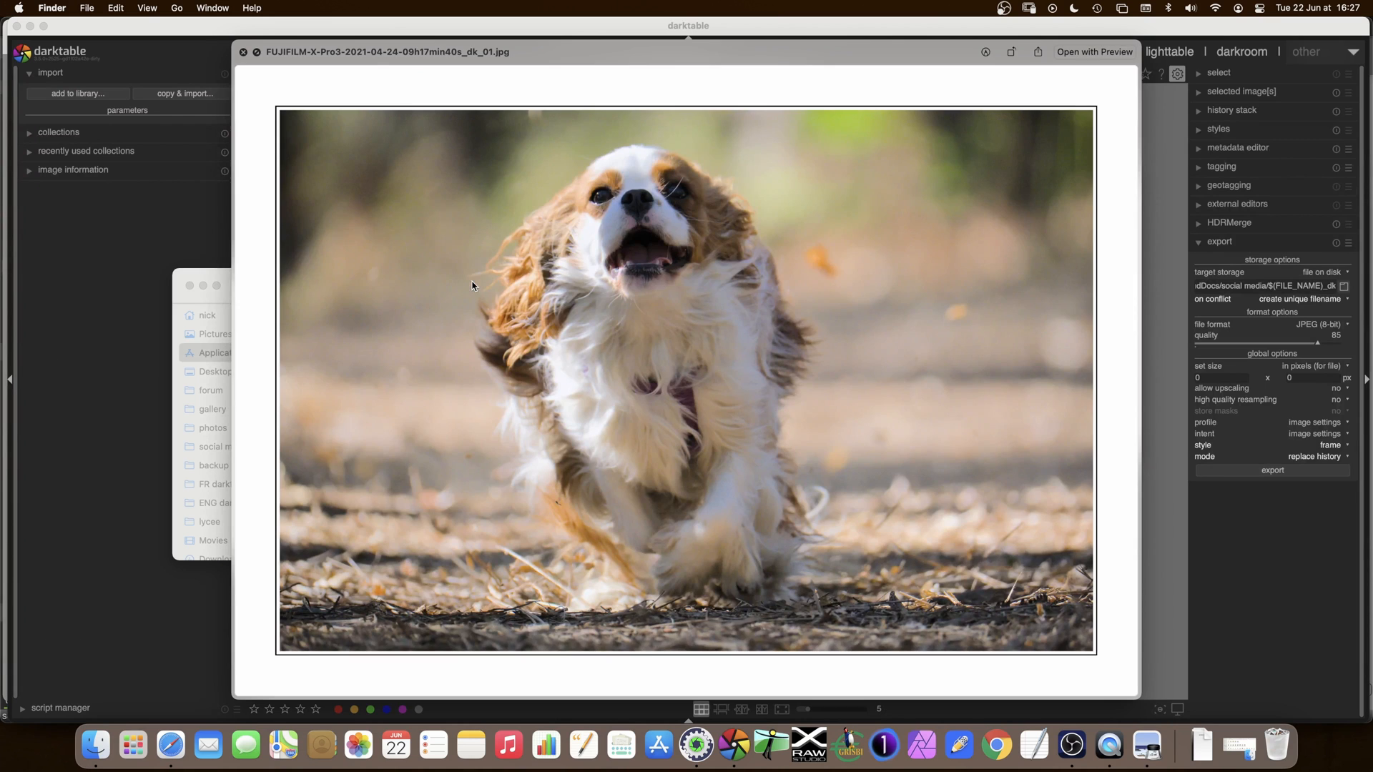
key("Down")
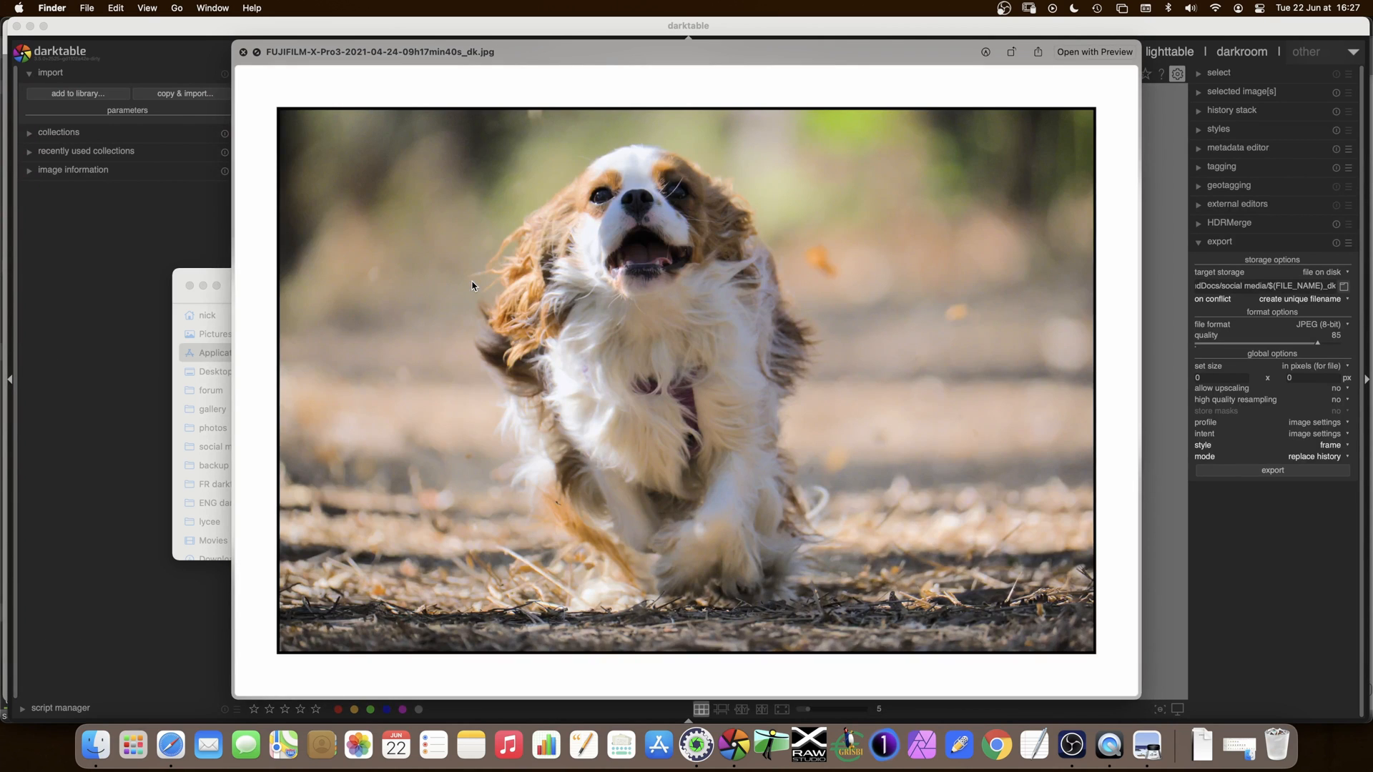
key("space")
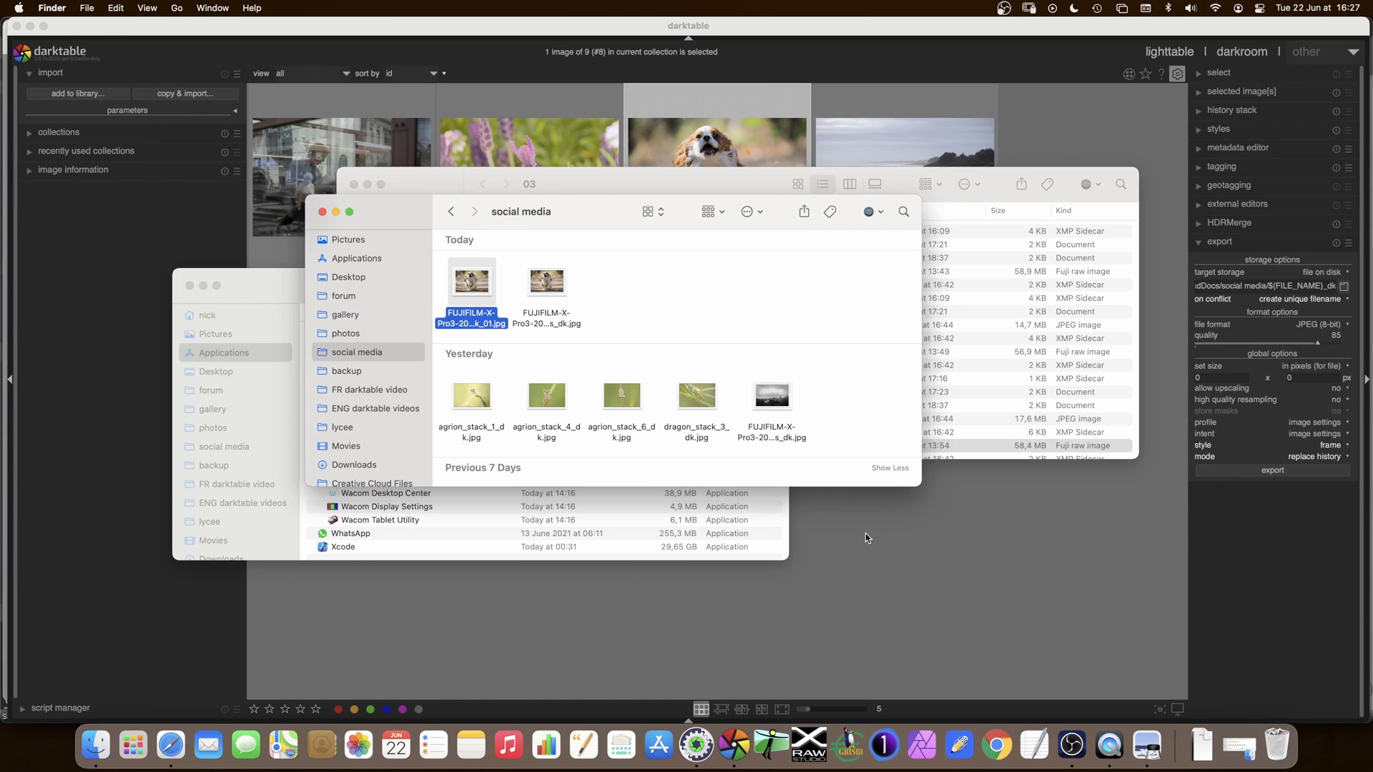
left_click(555, 294)
key("space")
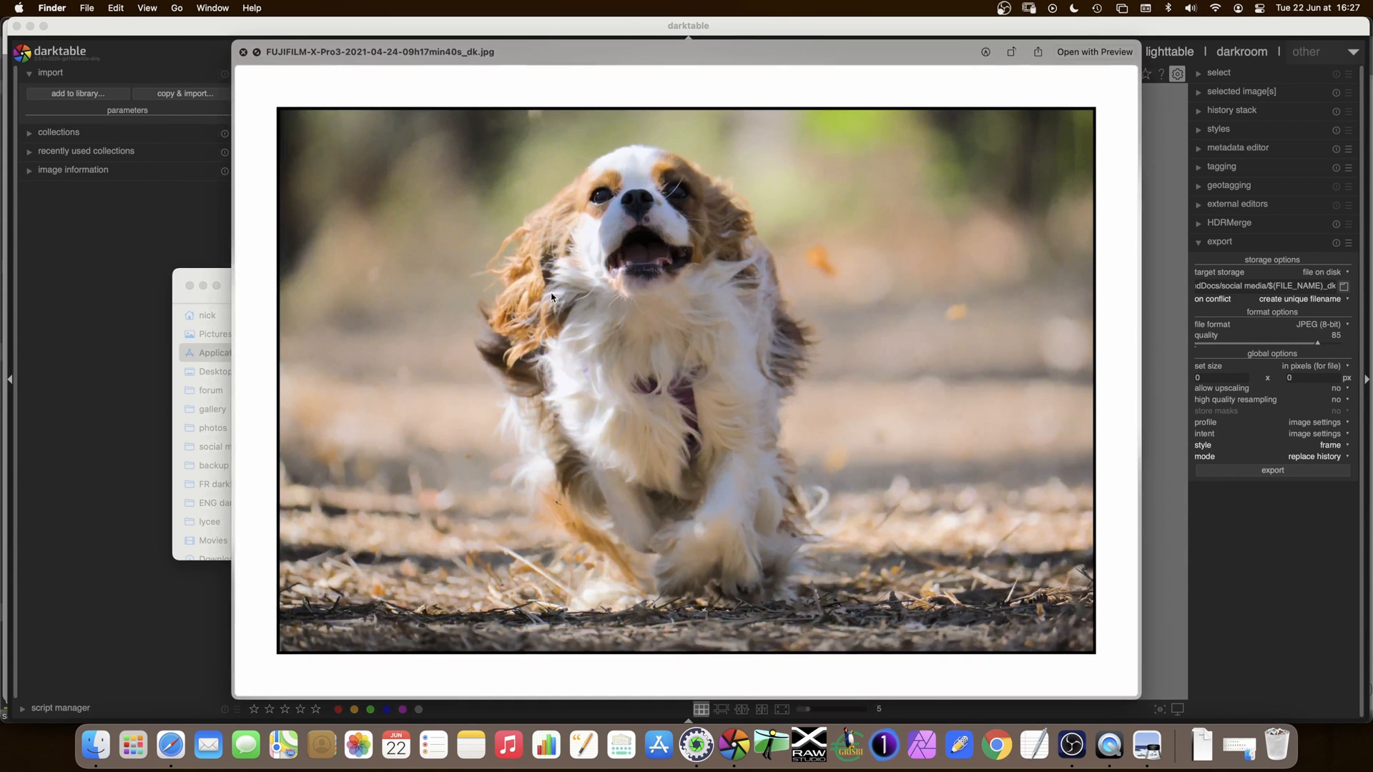
key("space")
left_click(1293, 526)
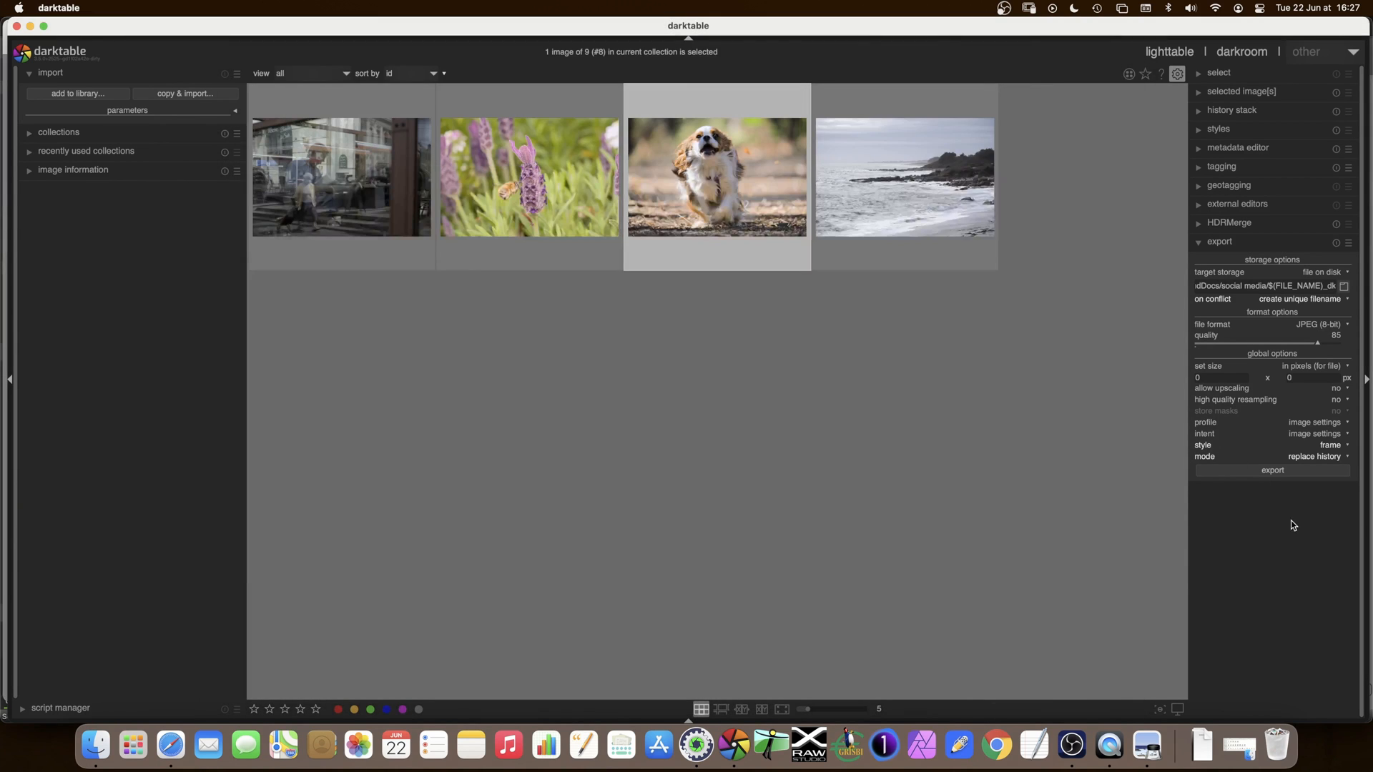